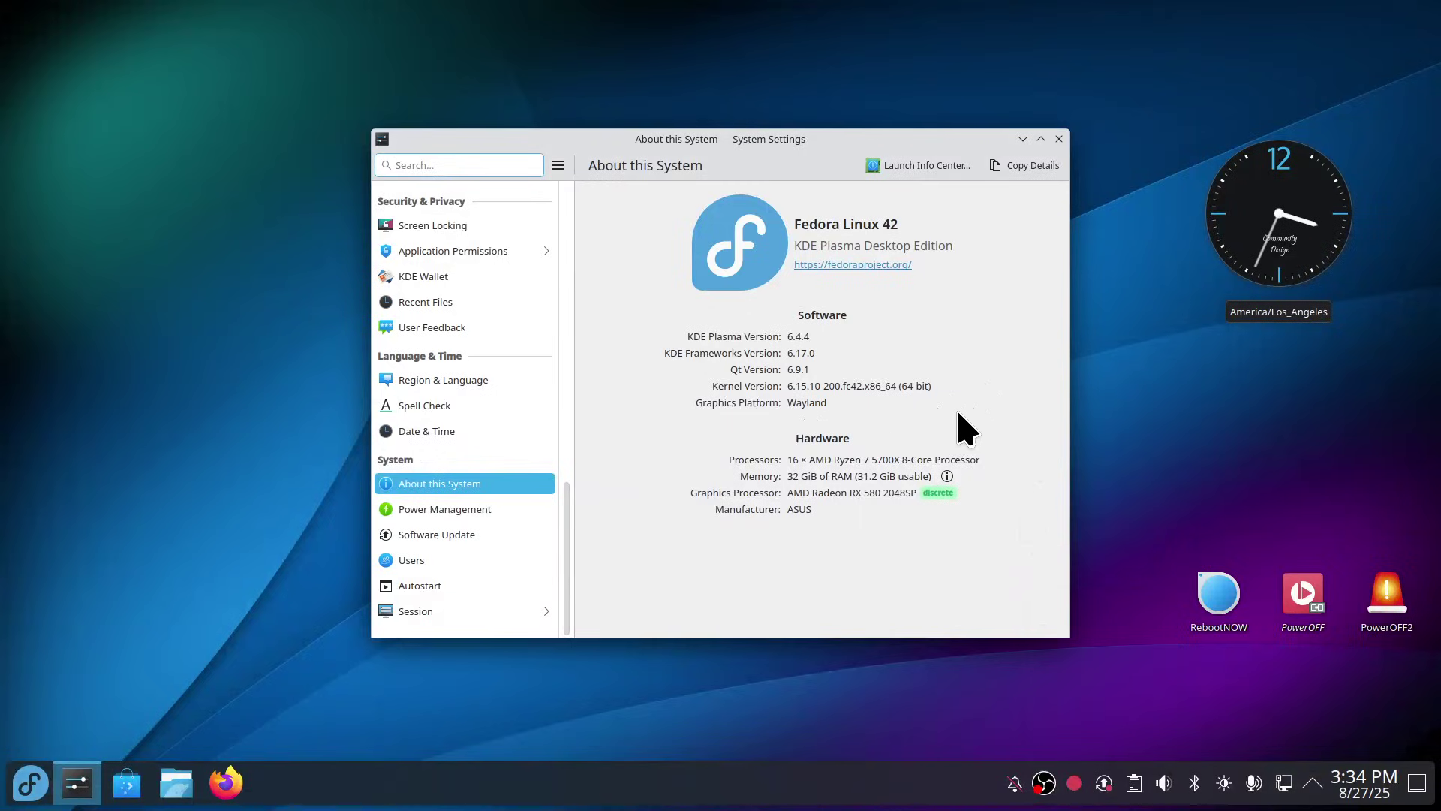
Step: Close System Settings and launch the Discover software centre from the taskbar
click(1060, 140)
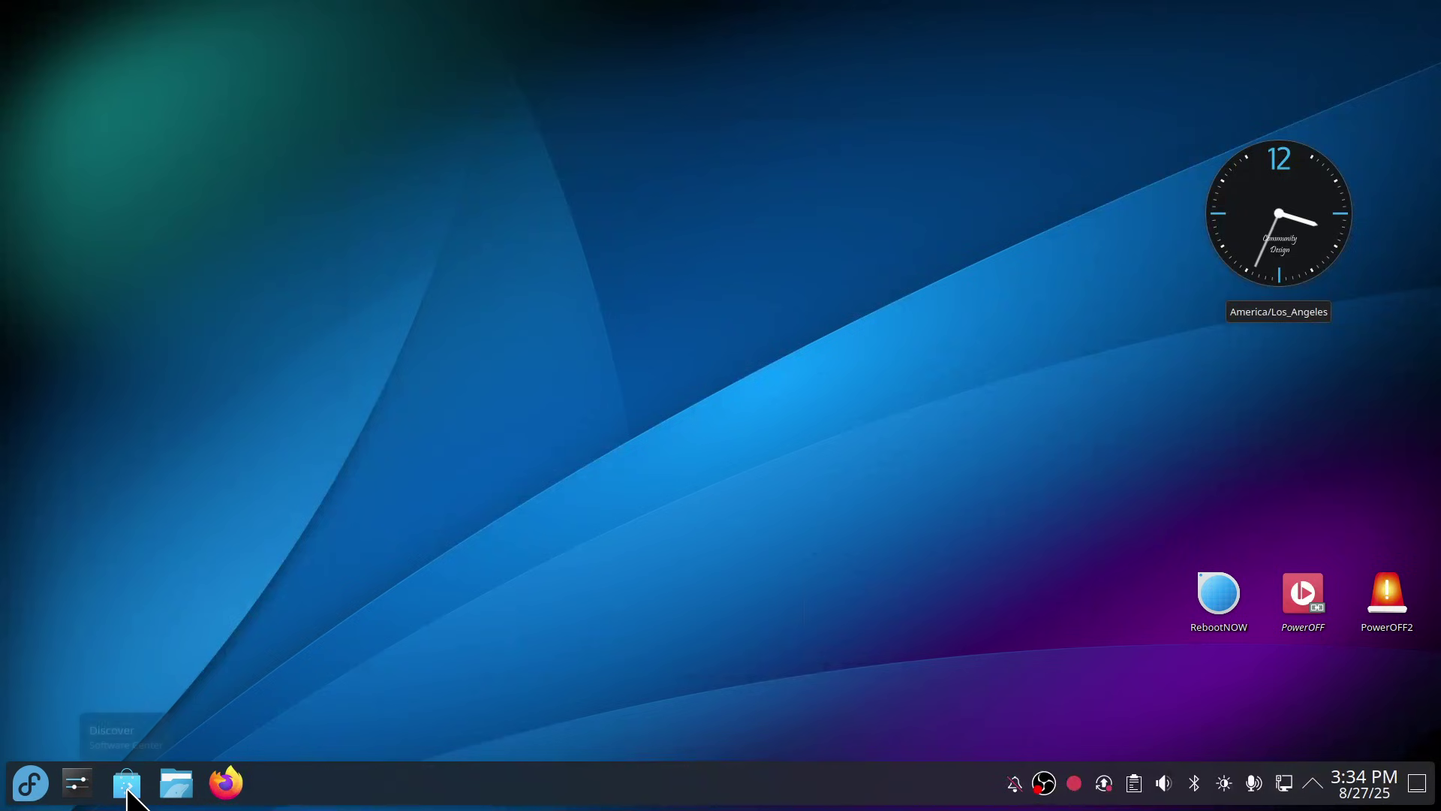
click(127, 786)
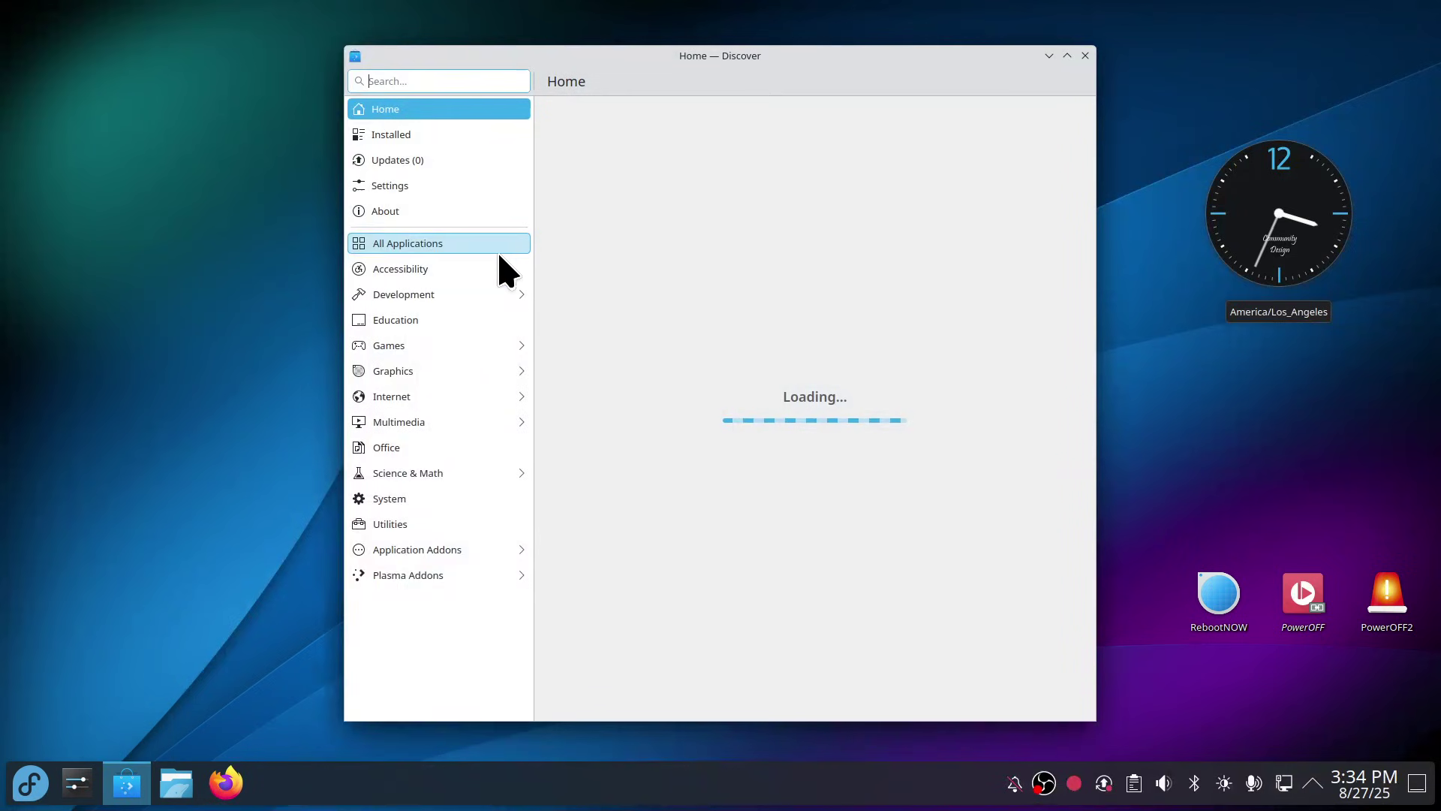
Step: Review Discover's software sources, then show Updates with the 7-package system upgrade
click(440, 184)
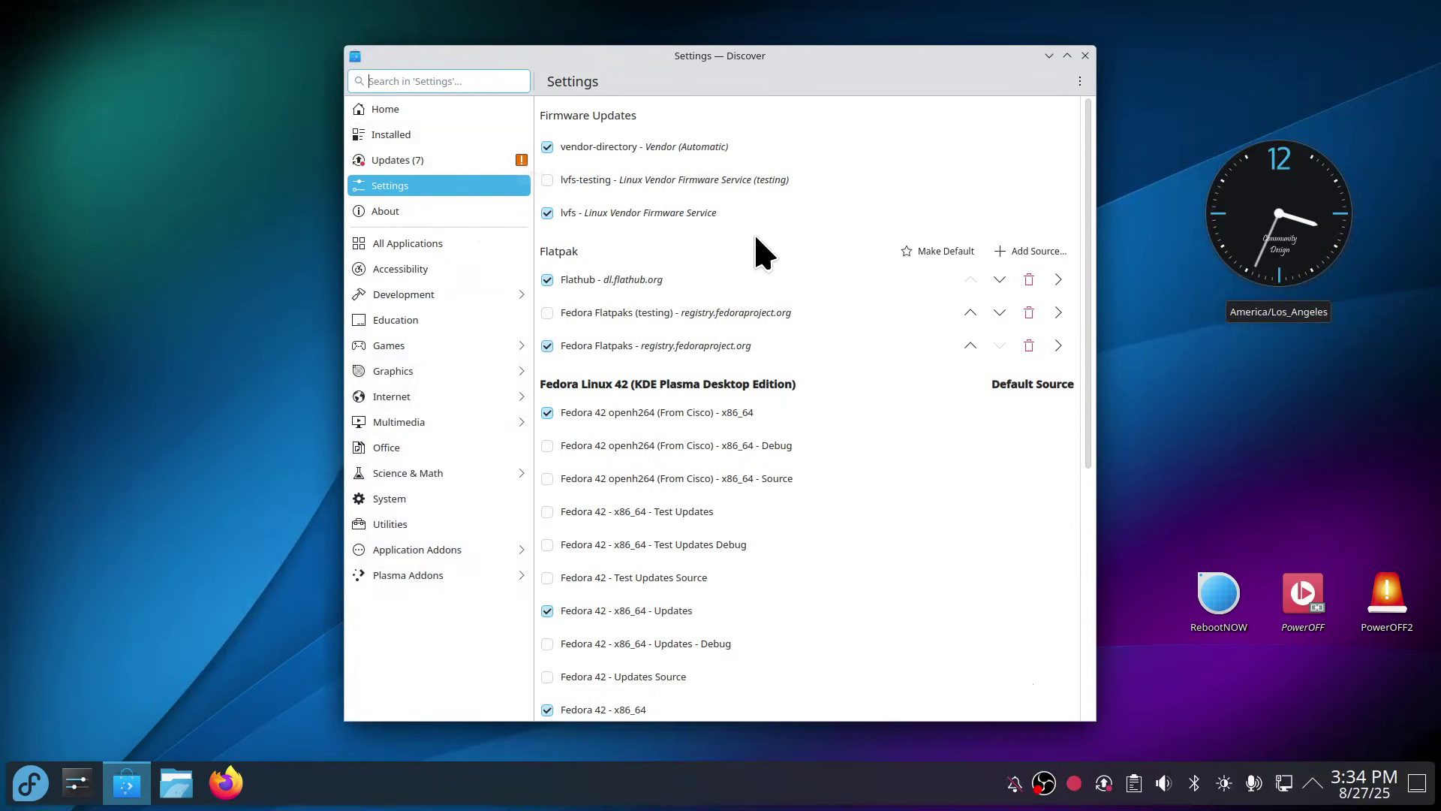
drag(1091, 404, 1091, 661)
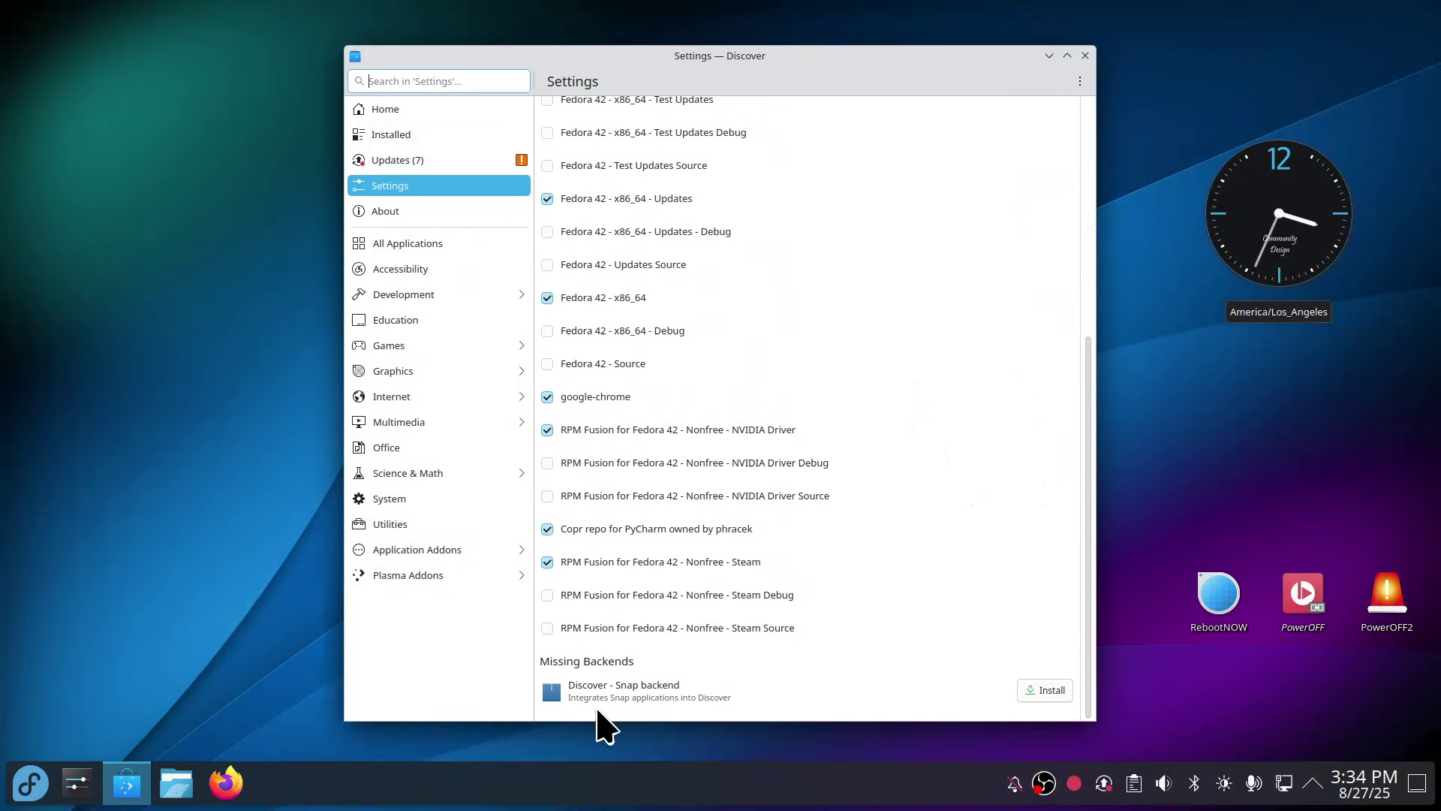
scroll(991, 368, up, 5)
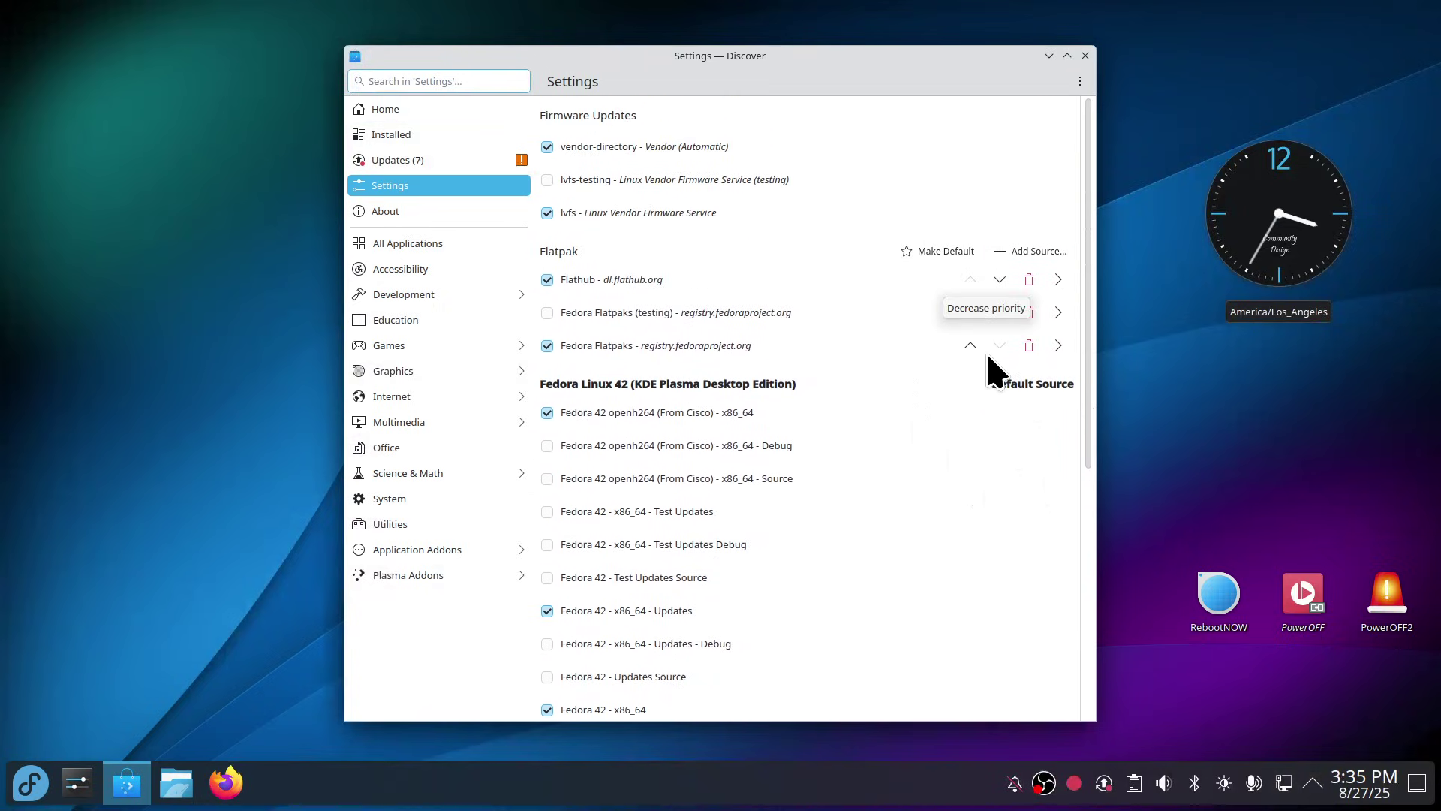
click(400, 163)
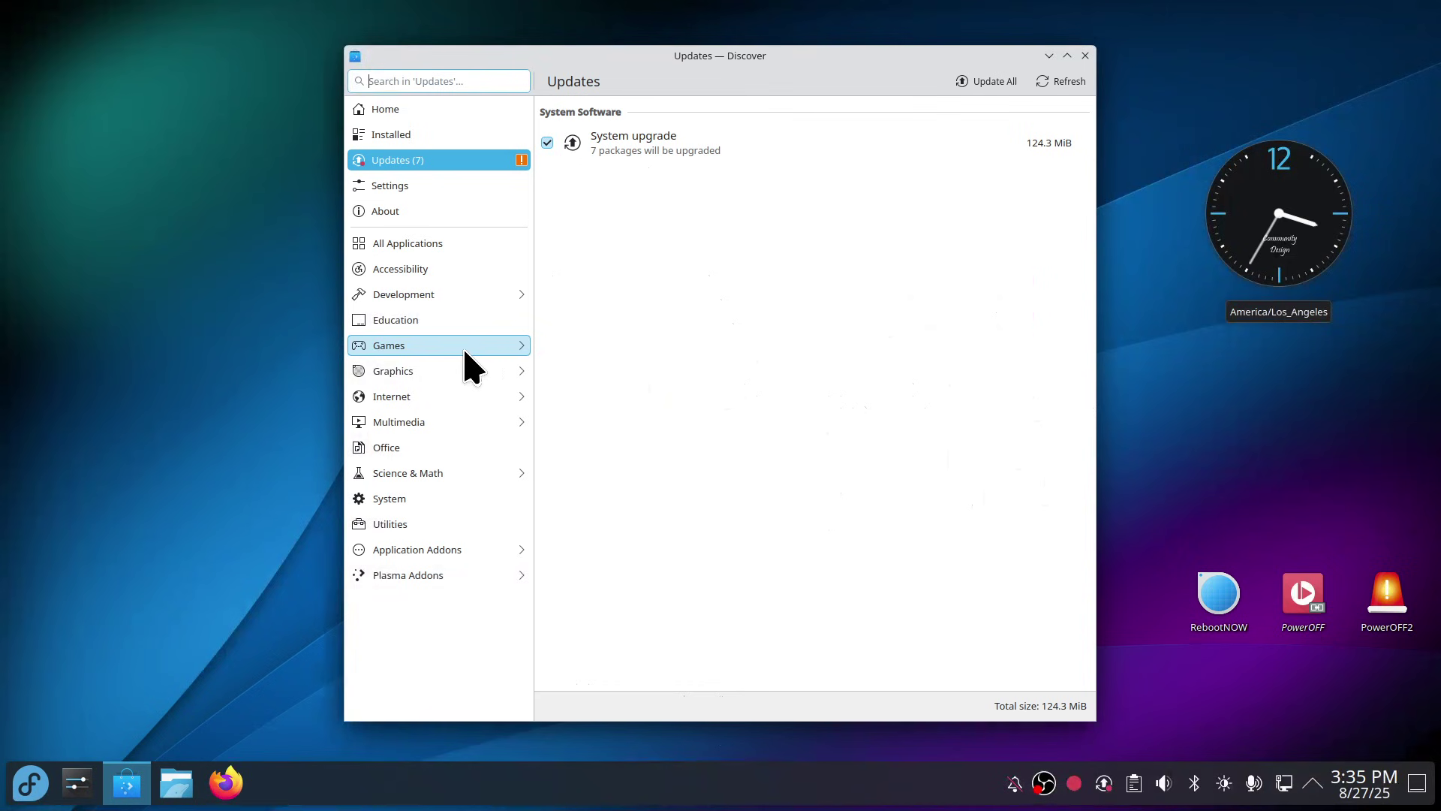
Step: Open the GNU Image Manipulation Program page from Home and check which sources offer it
click(360, 111)
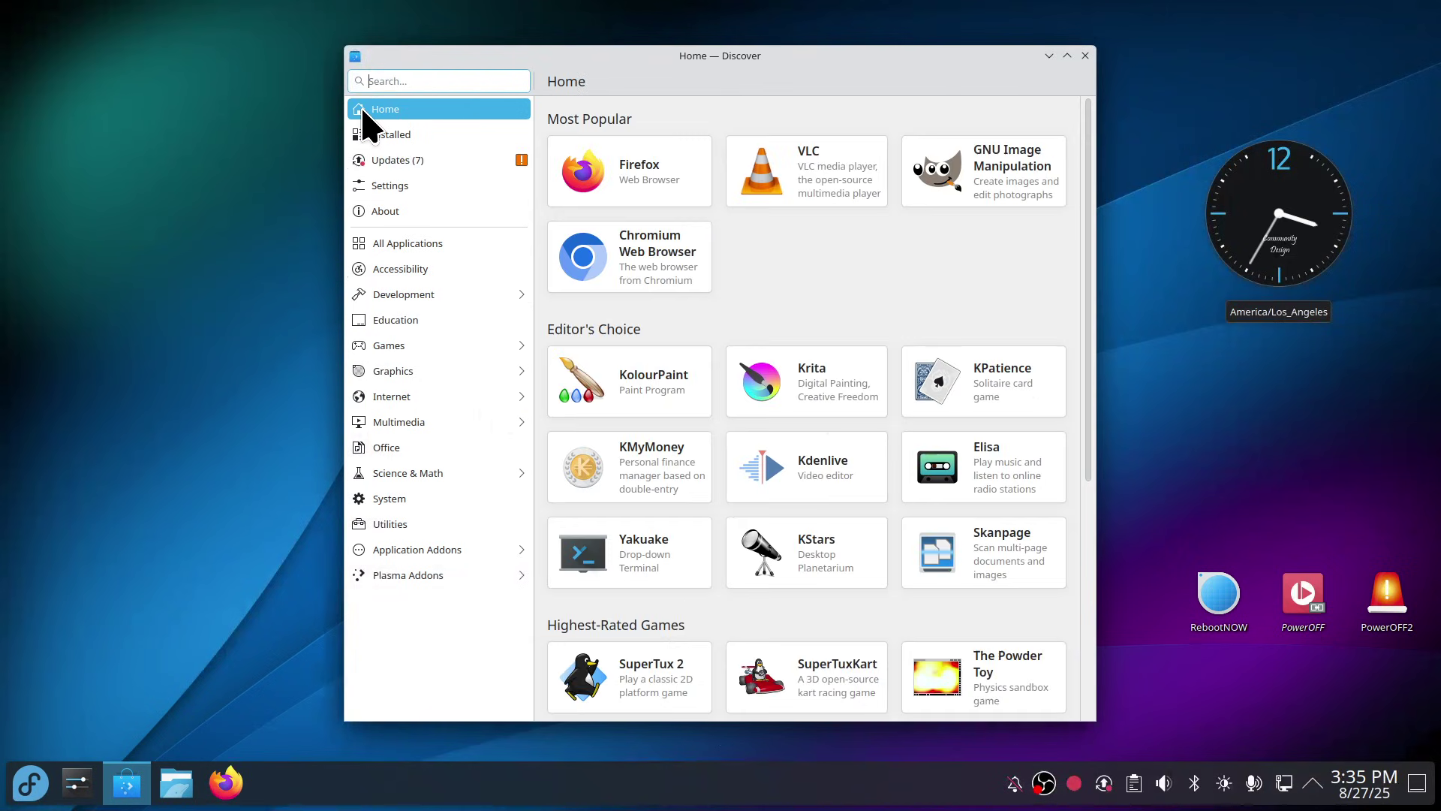
click(969, 212)
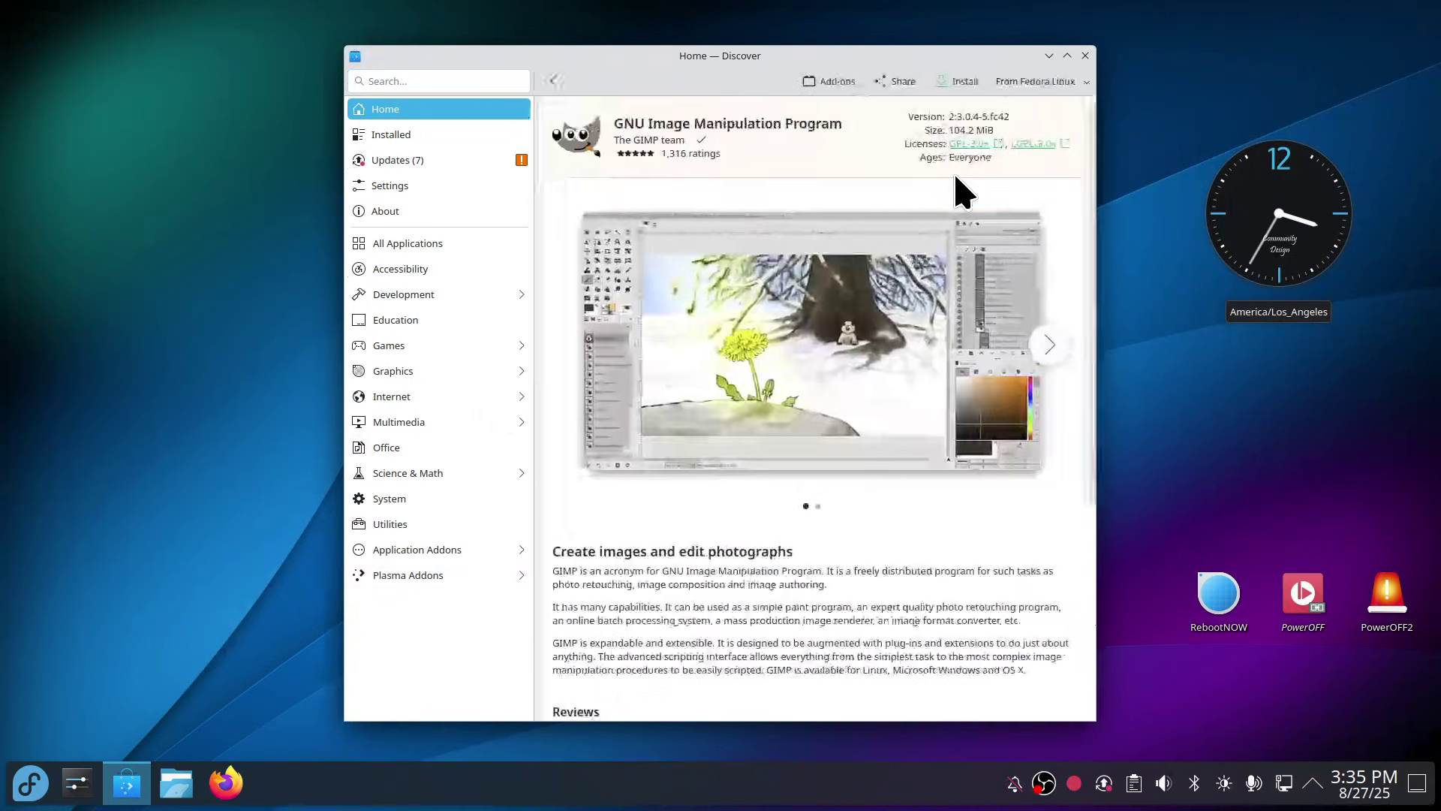
click(1039, 81)
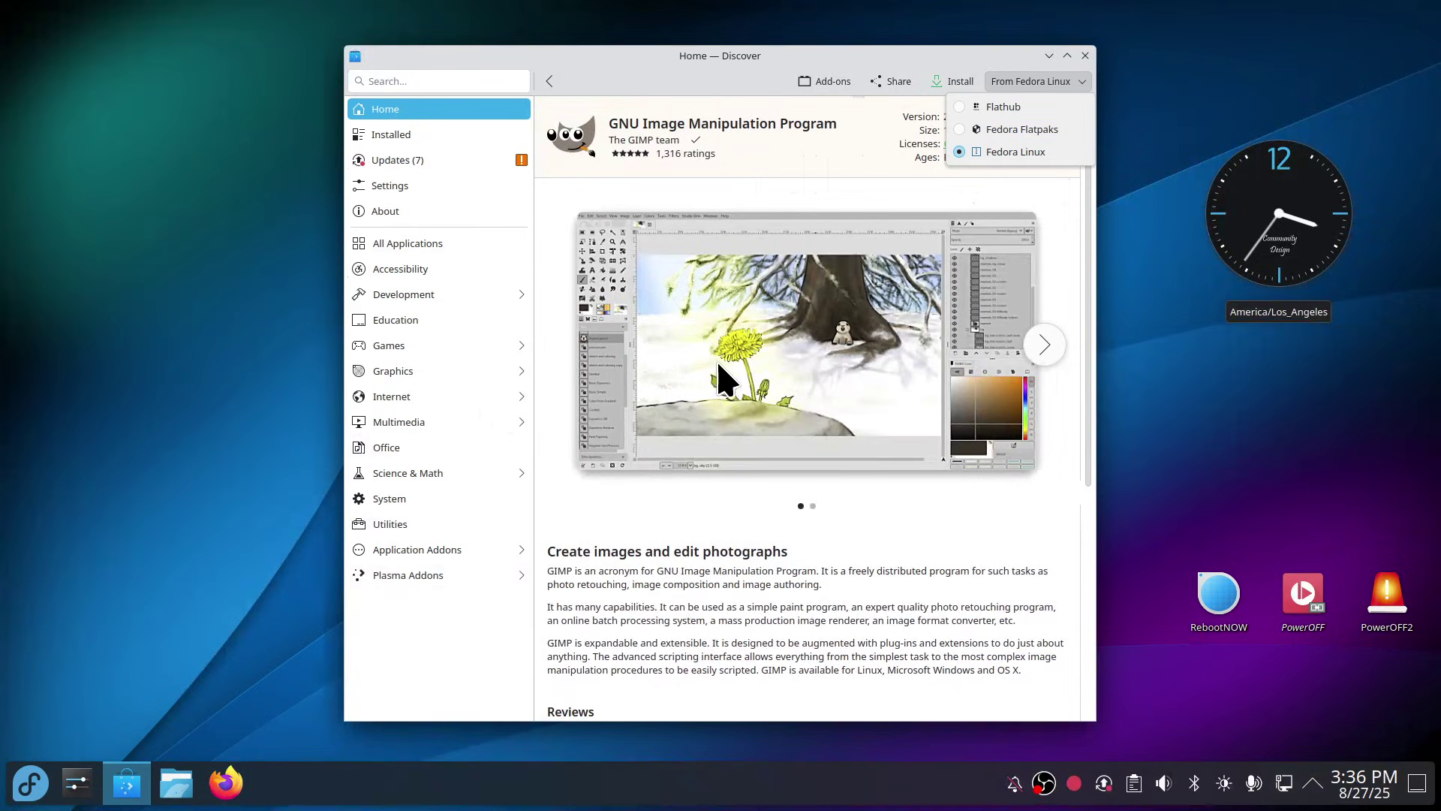
click(739, 371)
Step: Browse the GIMP screenshots in the enlarged view, then close Discover
click(852, 348)
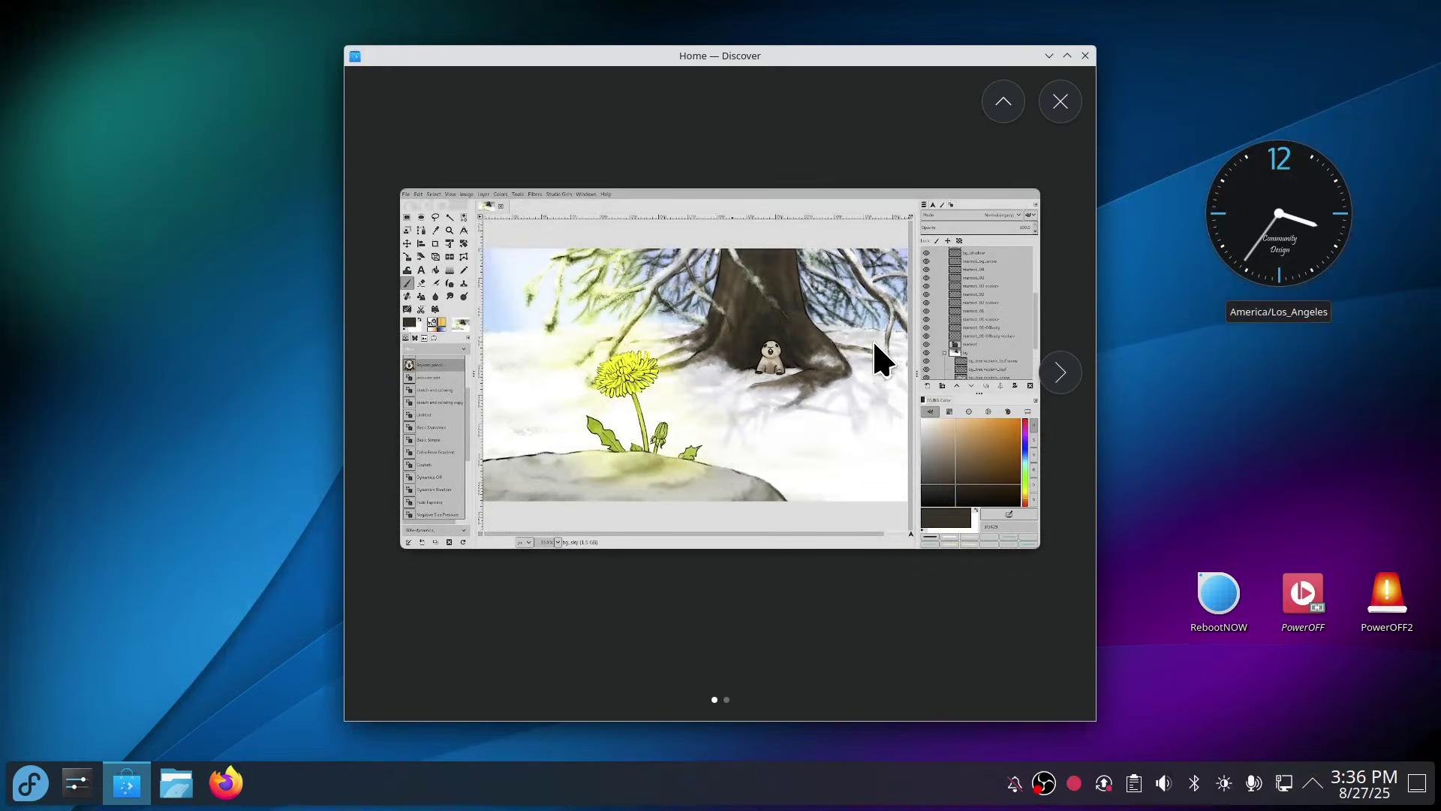
click(1073, 374)
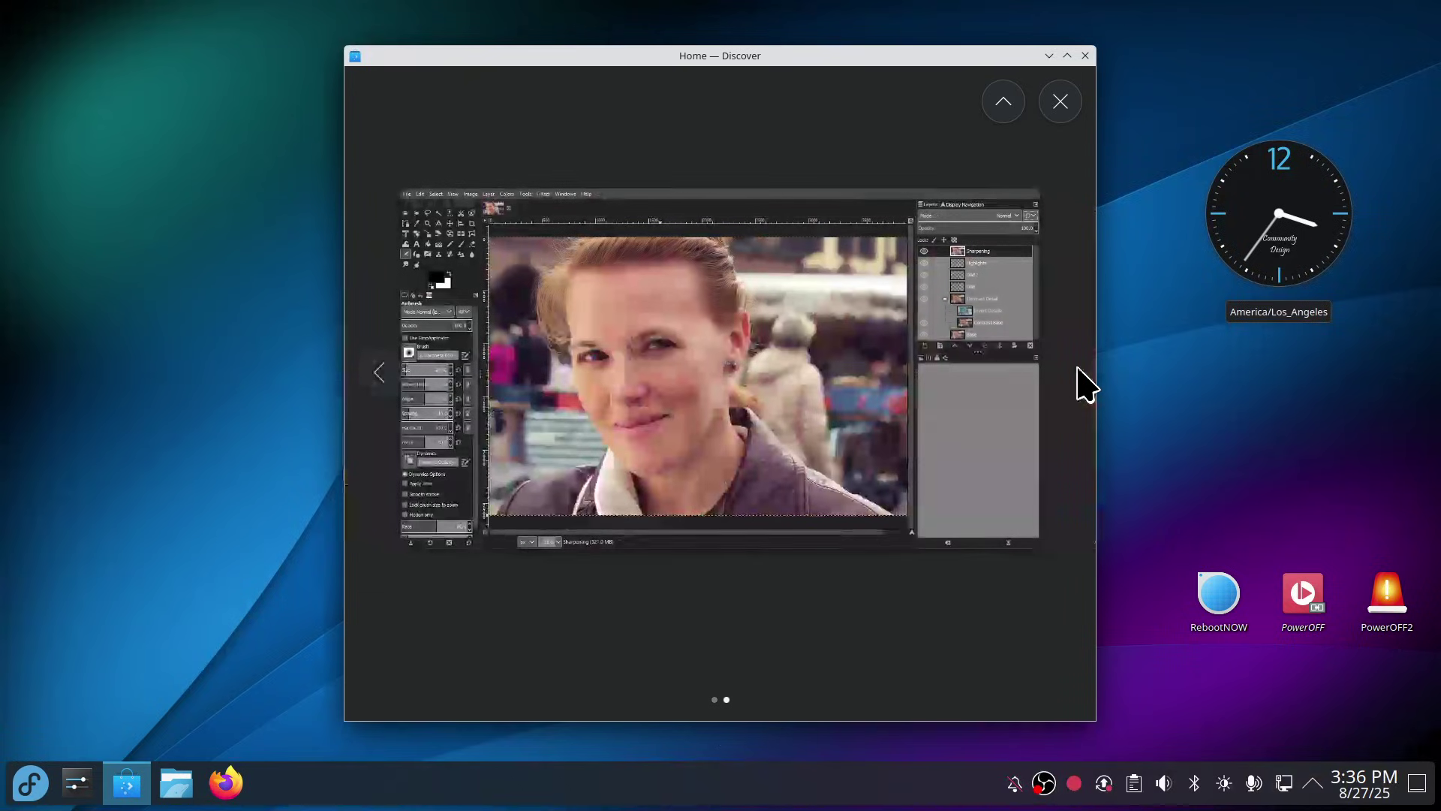
click(377, 377)
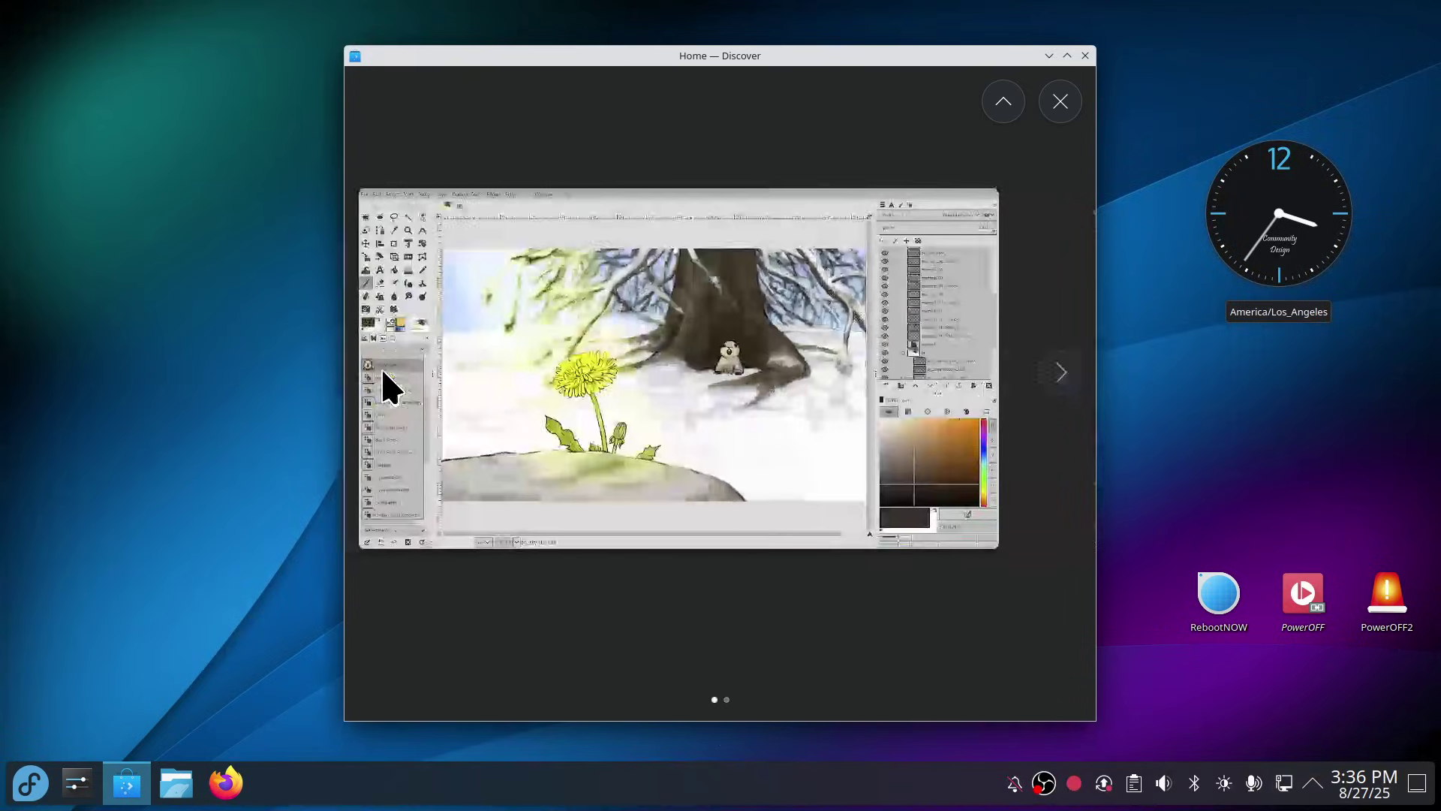
click(1072, 111)
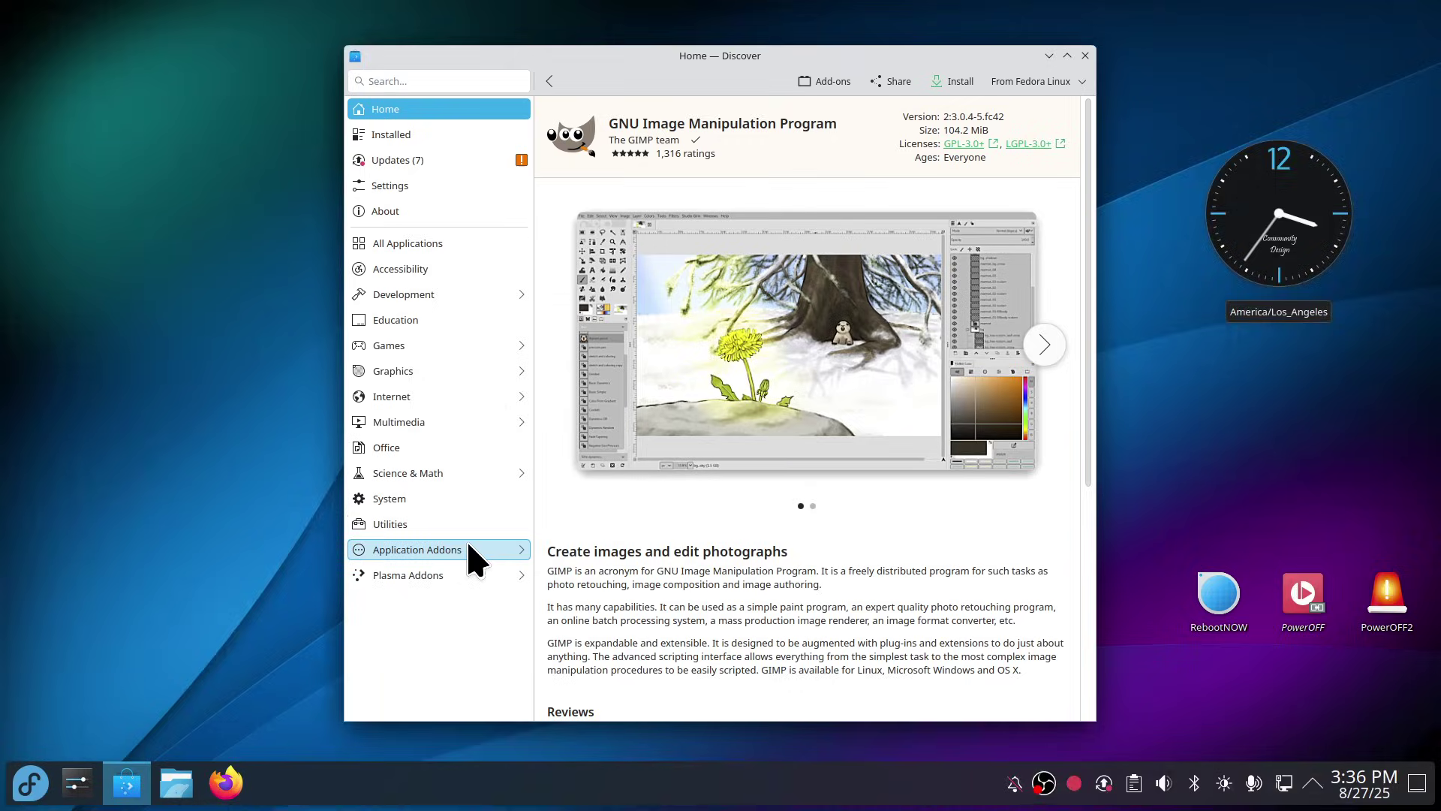
click(1086, 56)
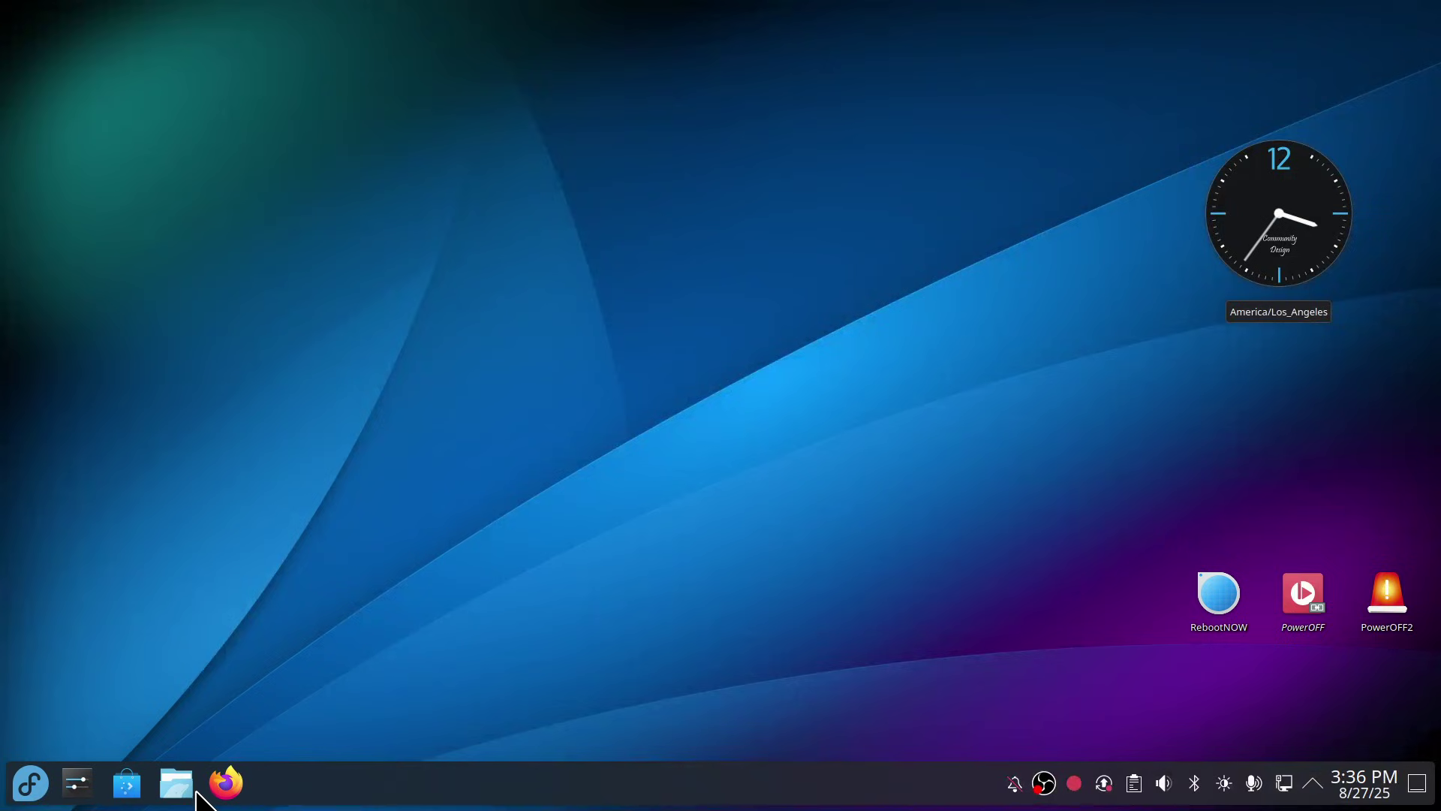
right_click(661, 787)
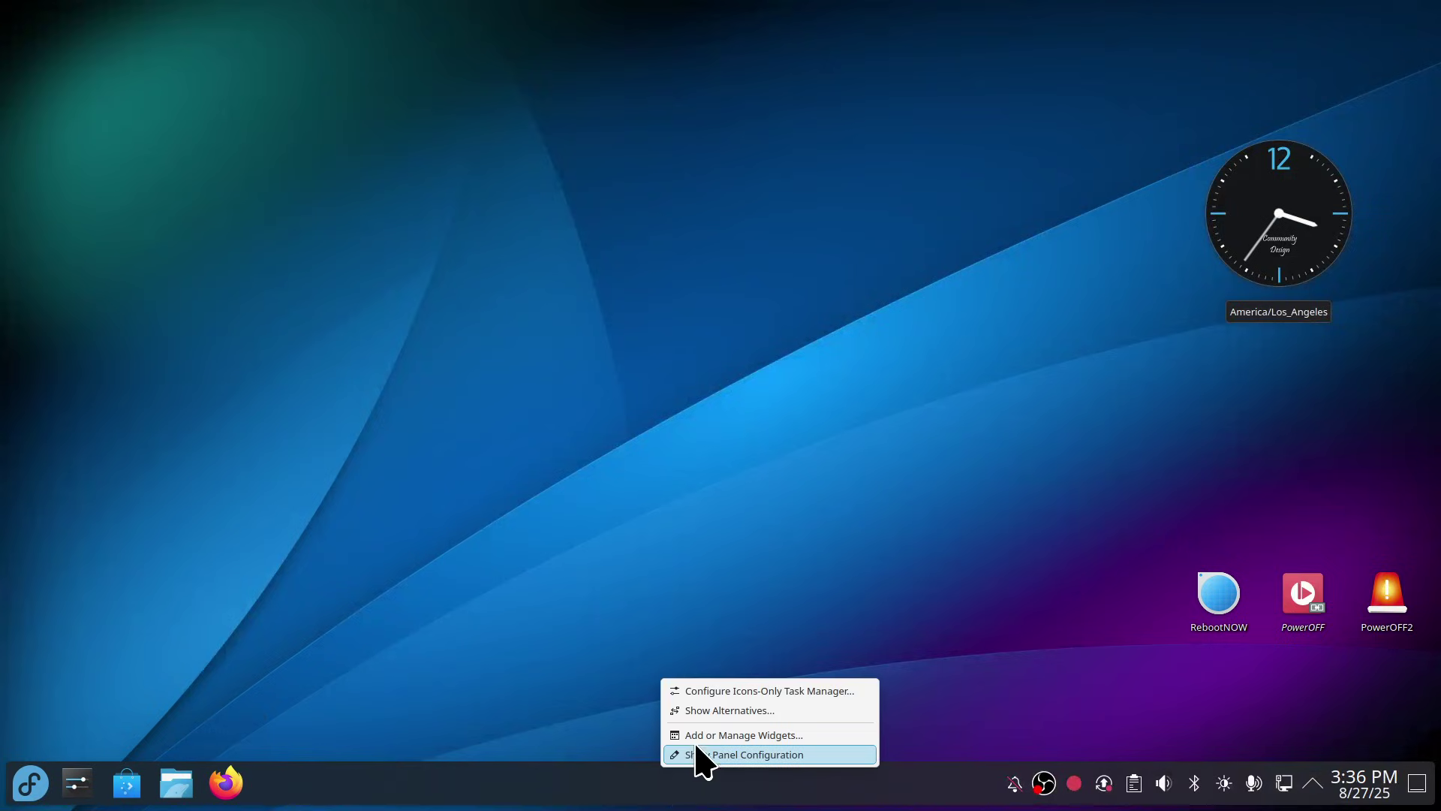
click(717, 755)
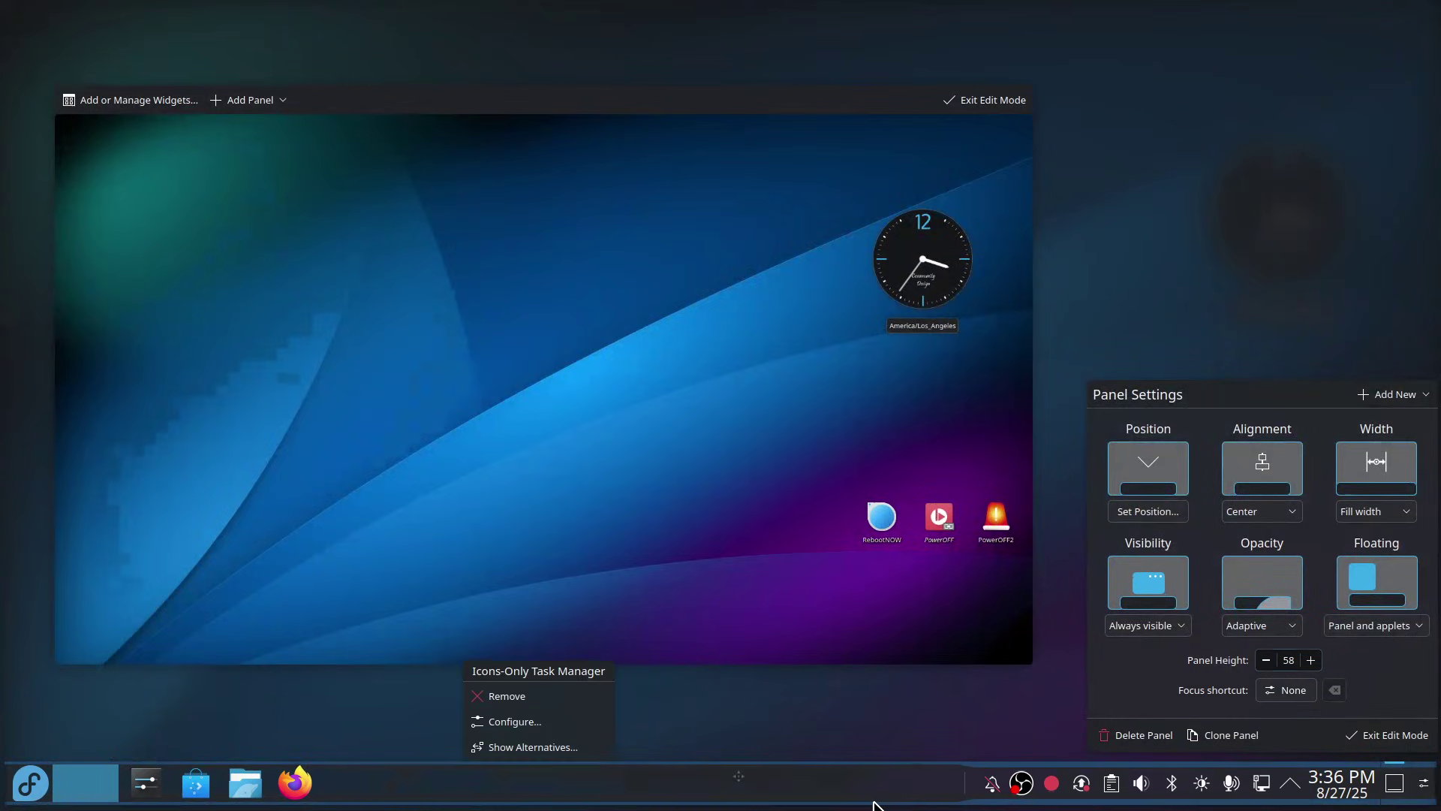
mouse_move(1239, 750)
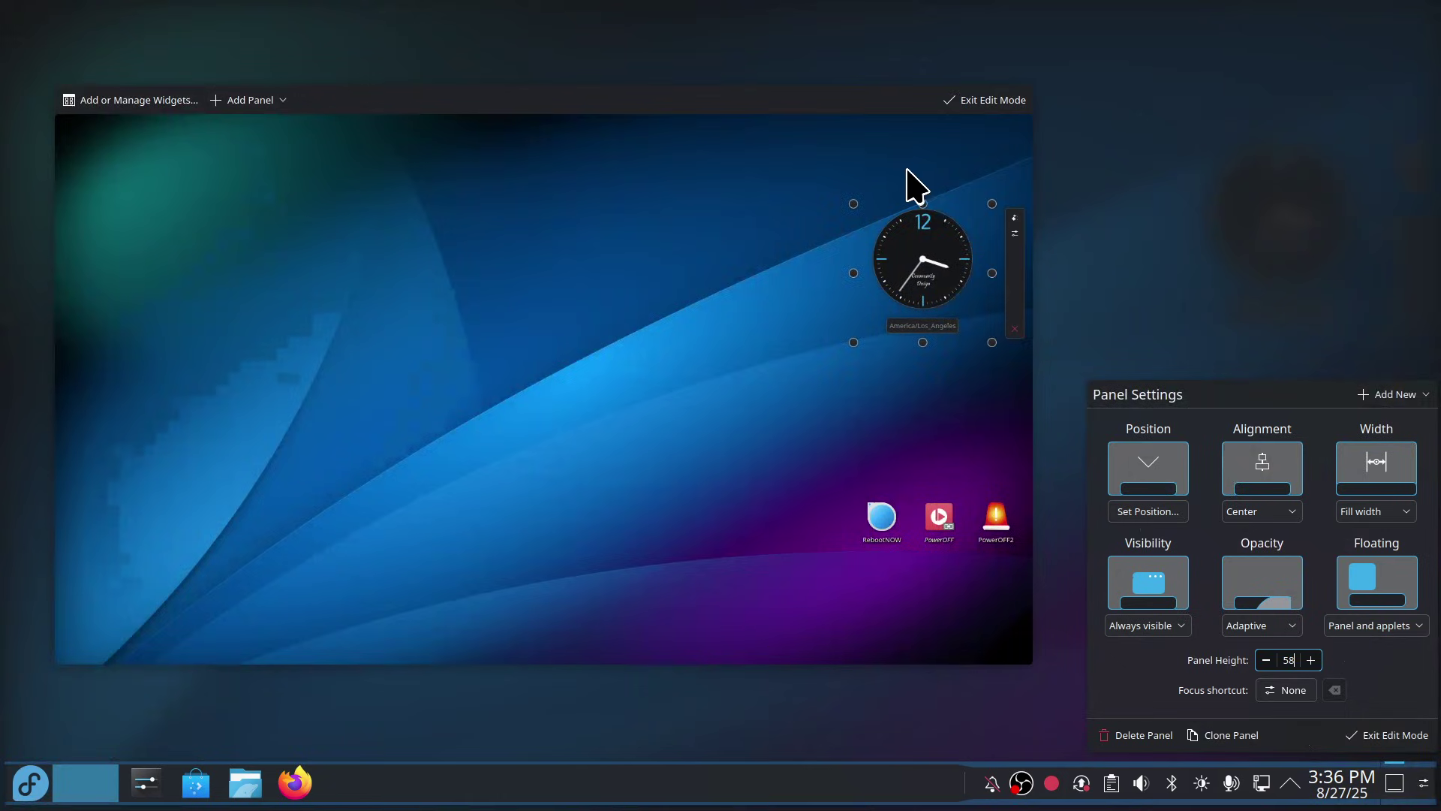
click(982, 101)
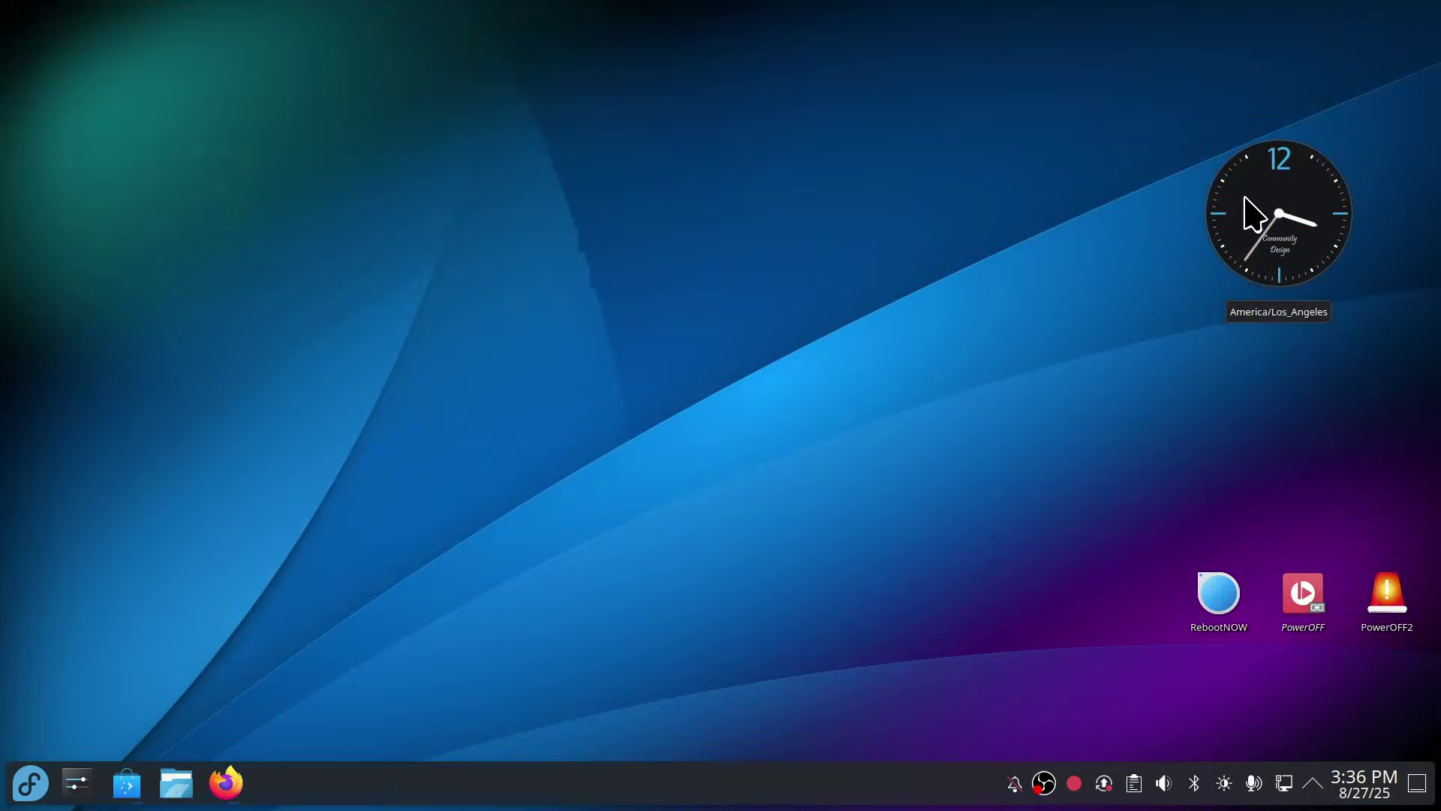
right_click(679, 787)
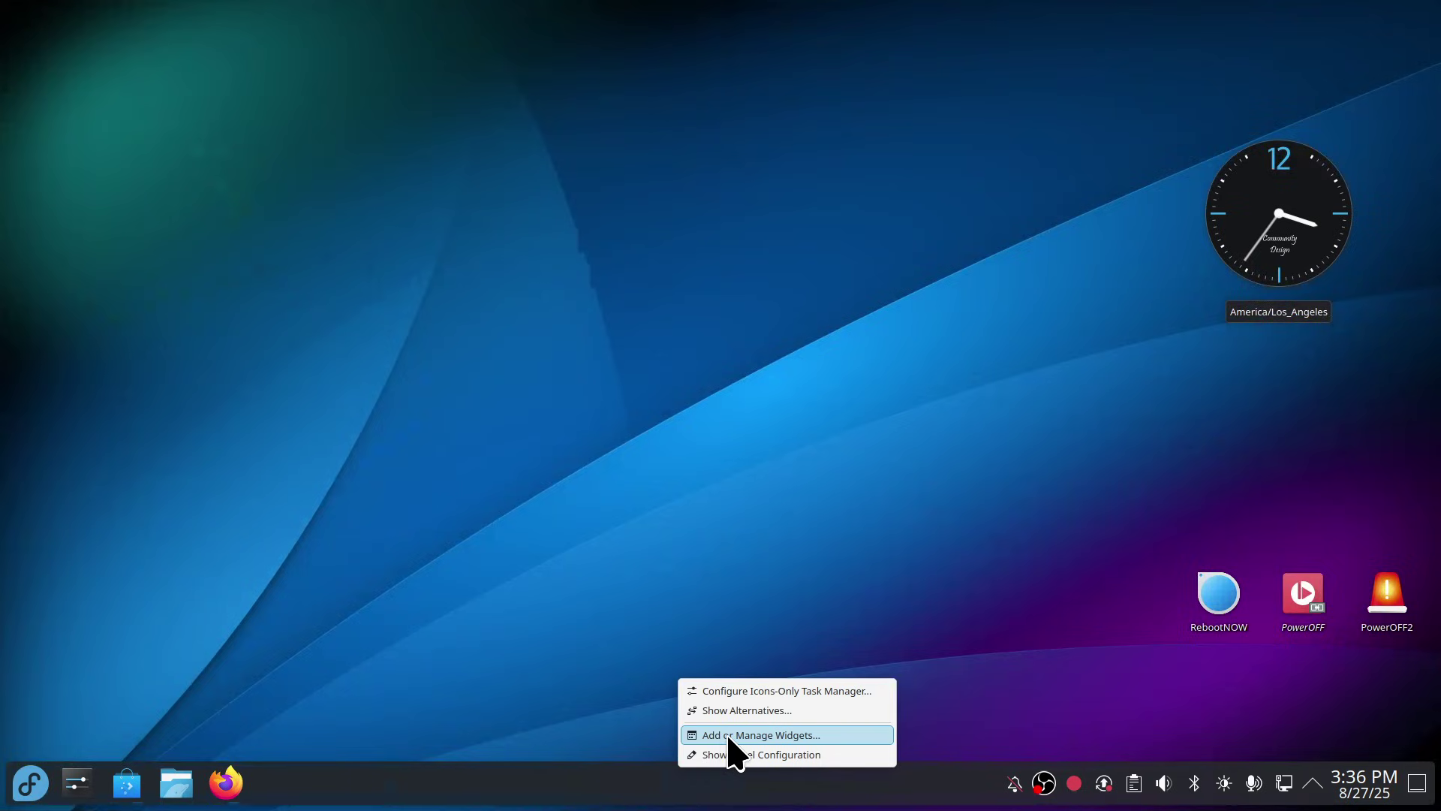
click(413, 534)
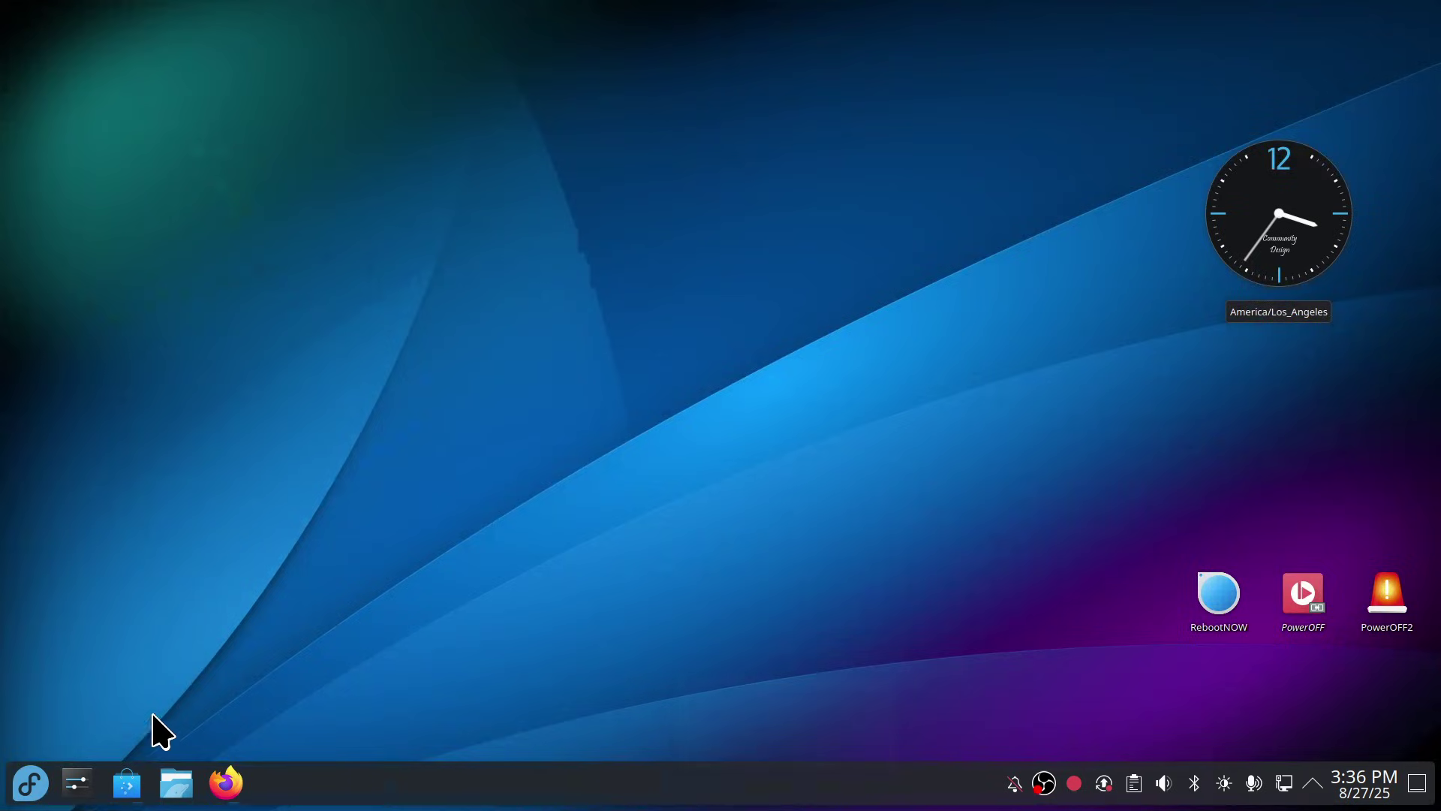
right_click(33, 795)
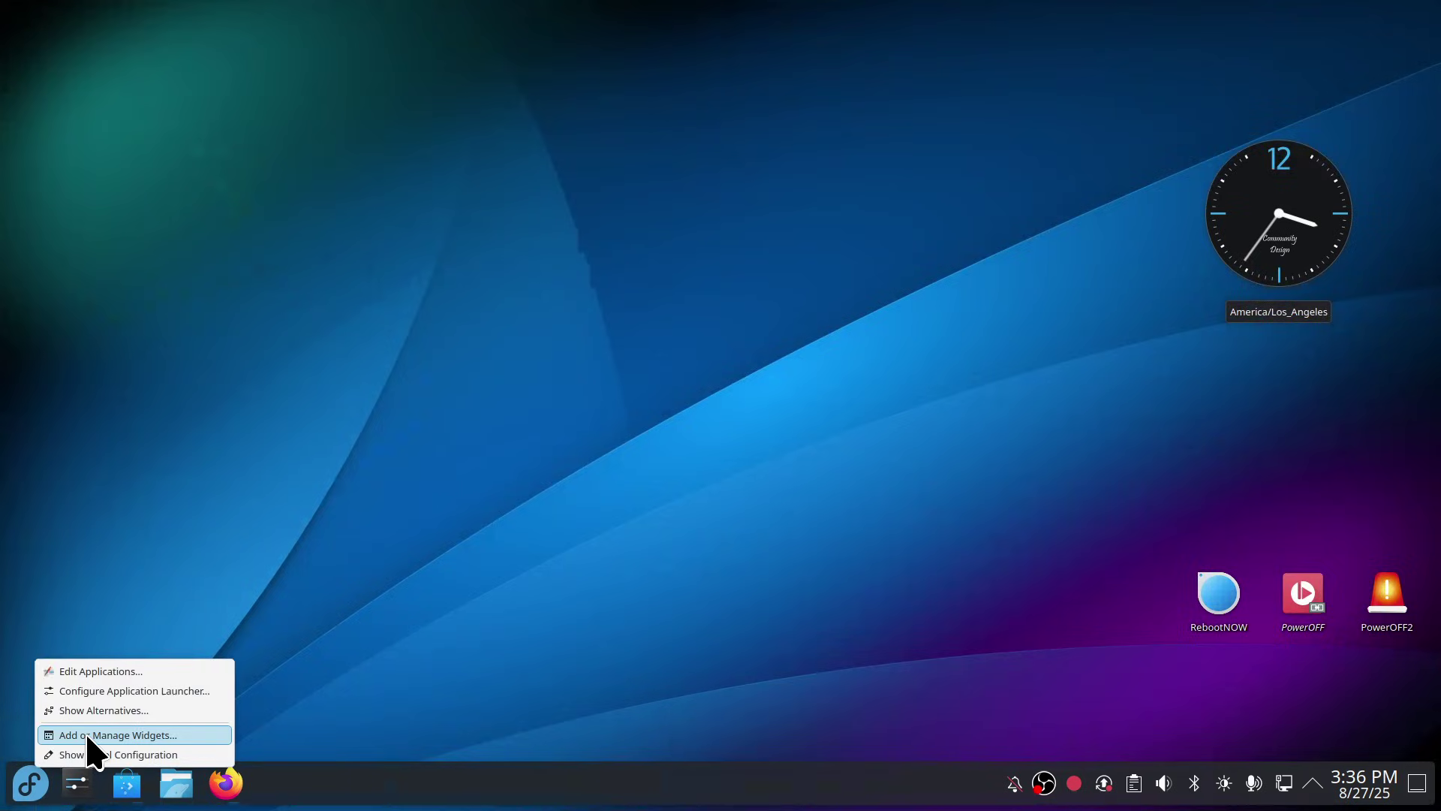
click(638, 618)
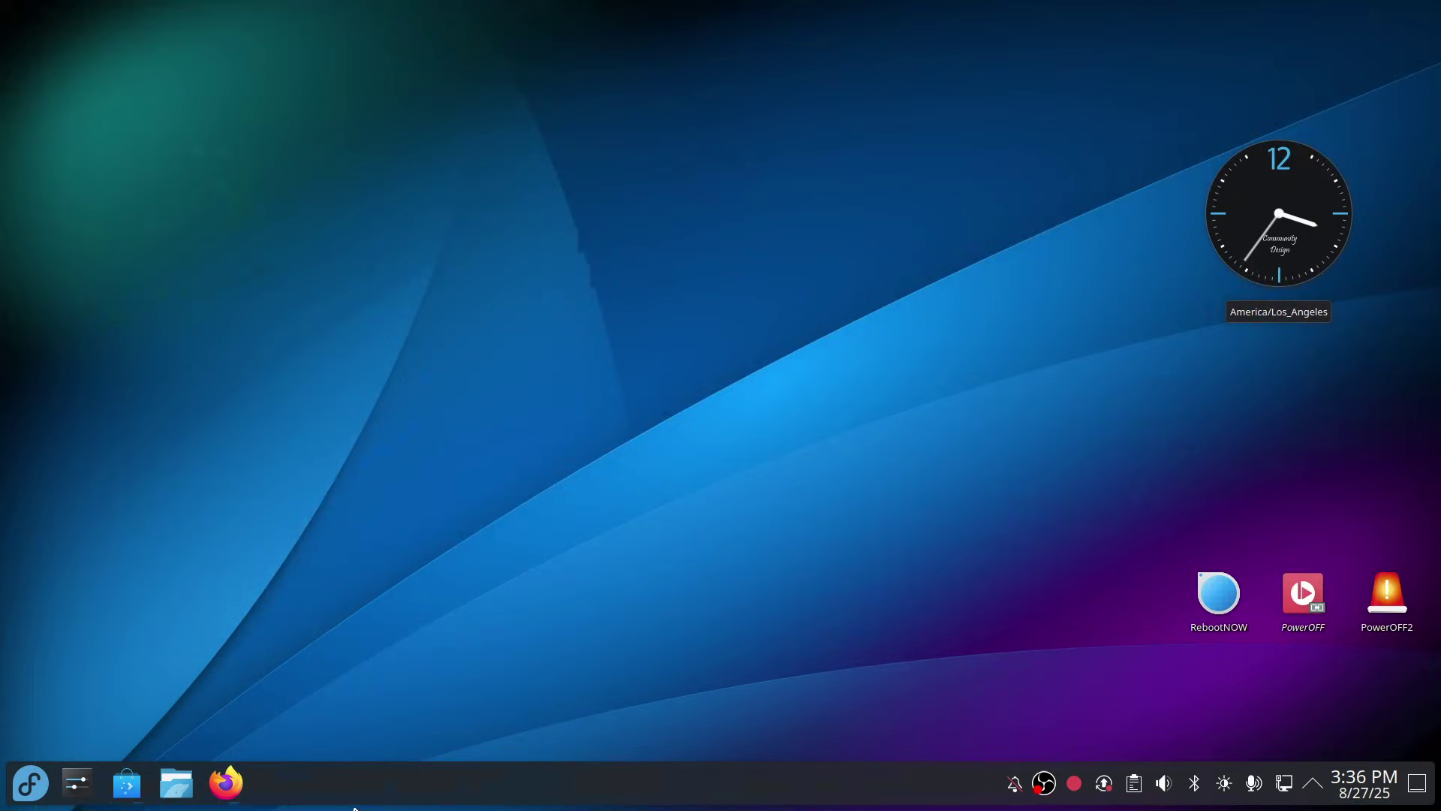
Step: Open Dolphin on the Home folder and try tiny to large icon sizes for the nine folders
click(175, 783)
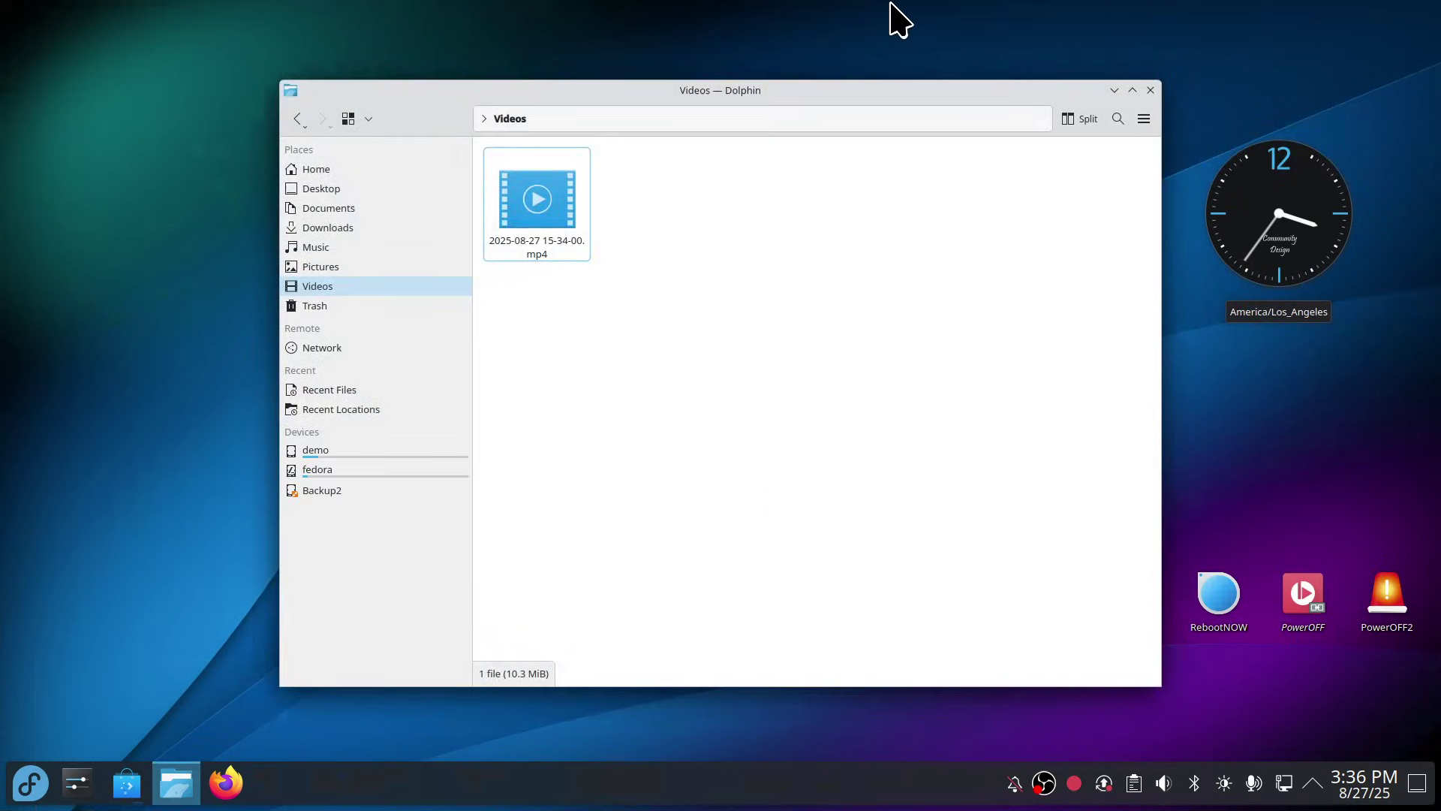
click(349, 171)
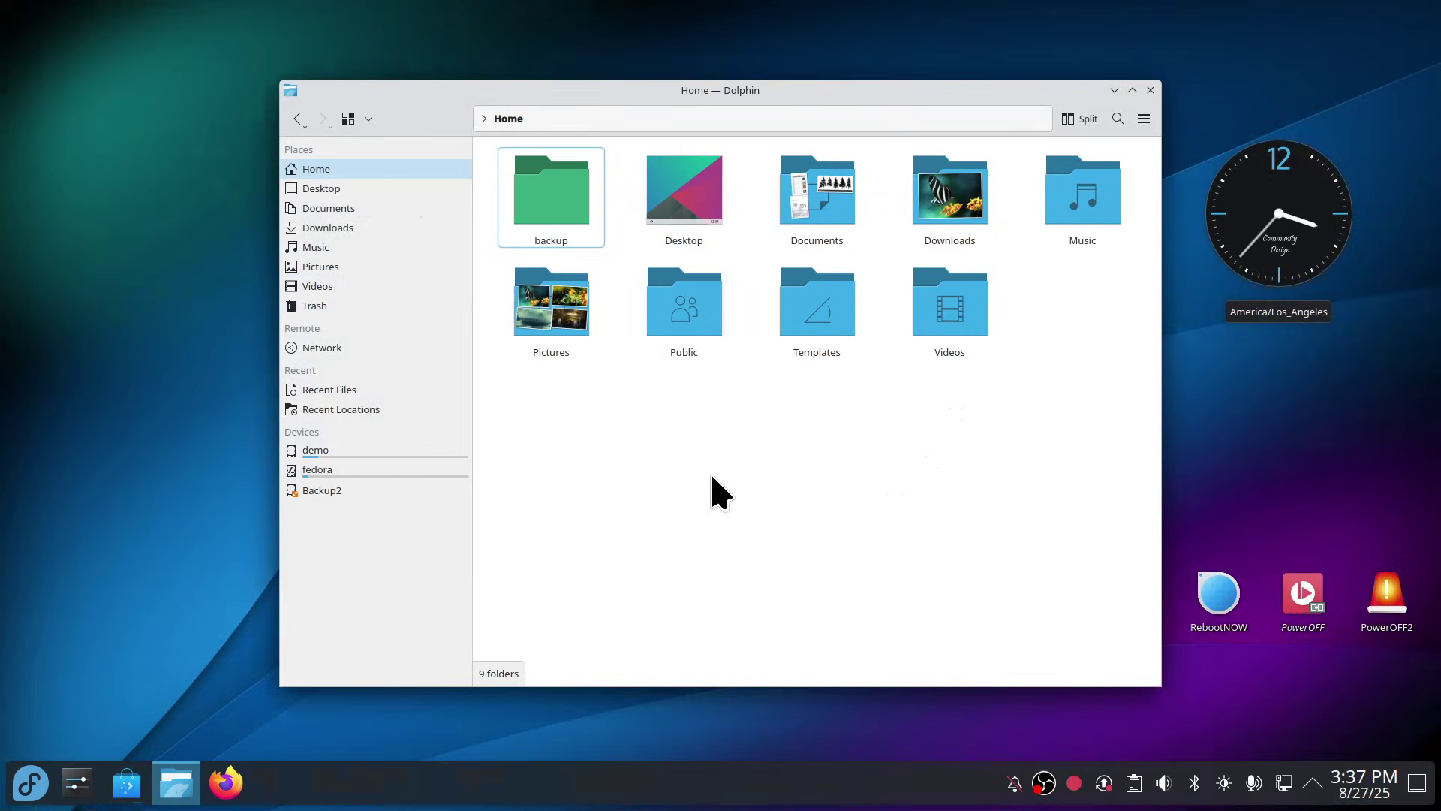
key(ctrl+minus)
key(ctrl+minus)
key(ctrl+minus)
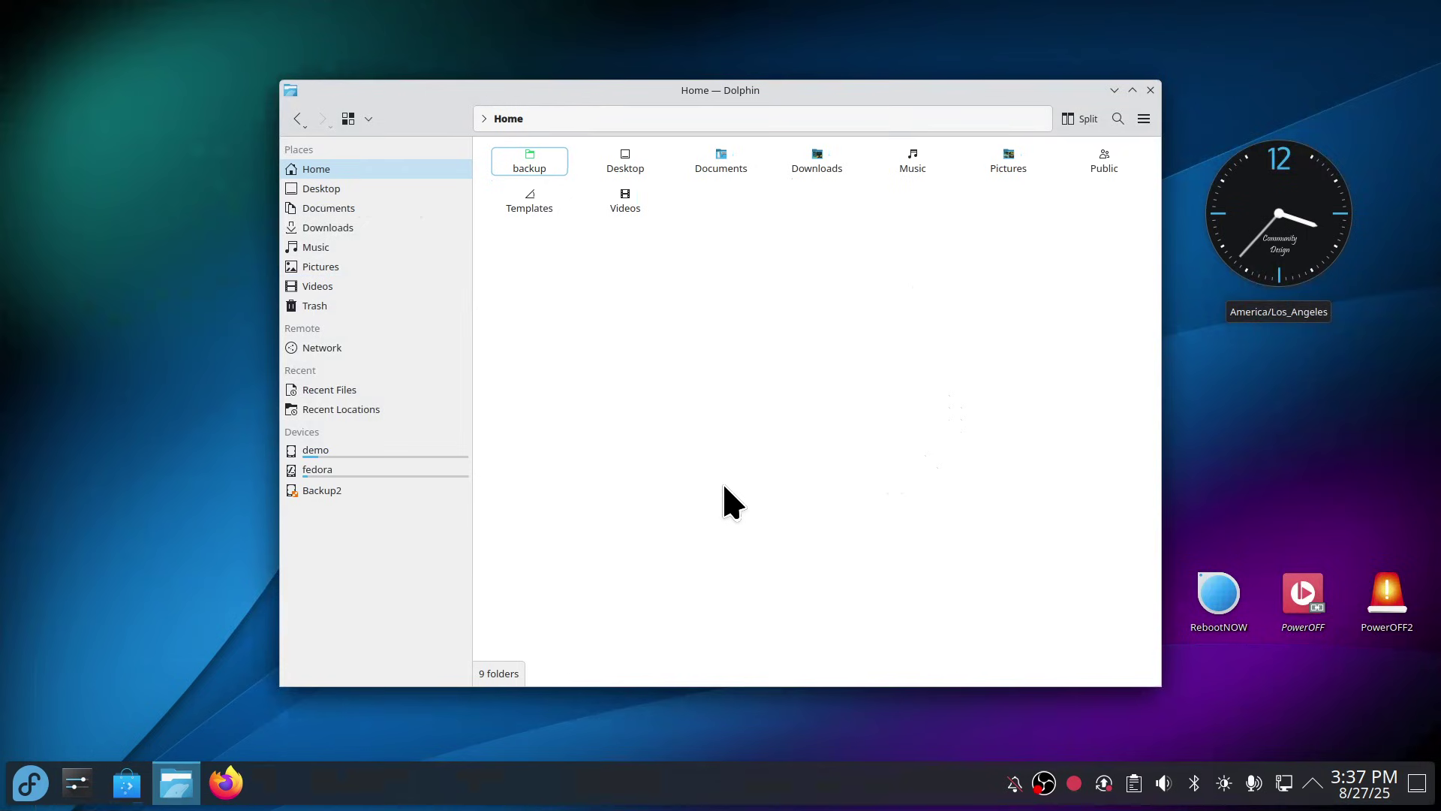
key(ctrl+plus)
key(ctrl+plus)
key(ctrl+plus)
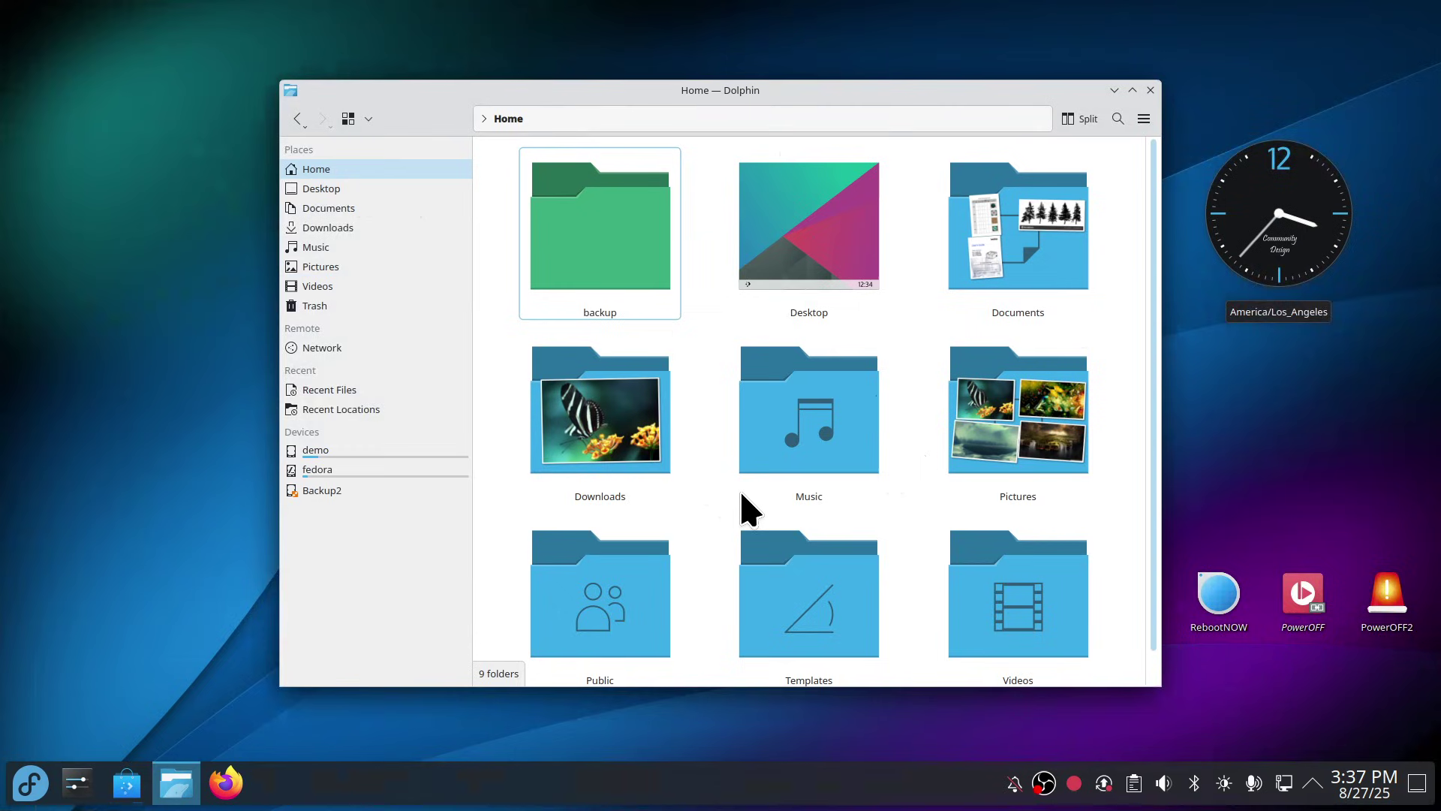
key(ctrl+minus)
key(ctrl+minus)
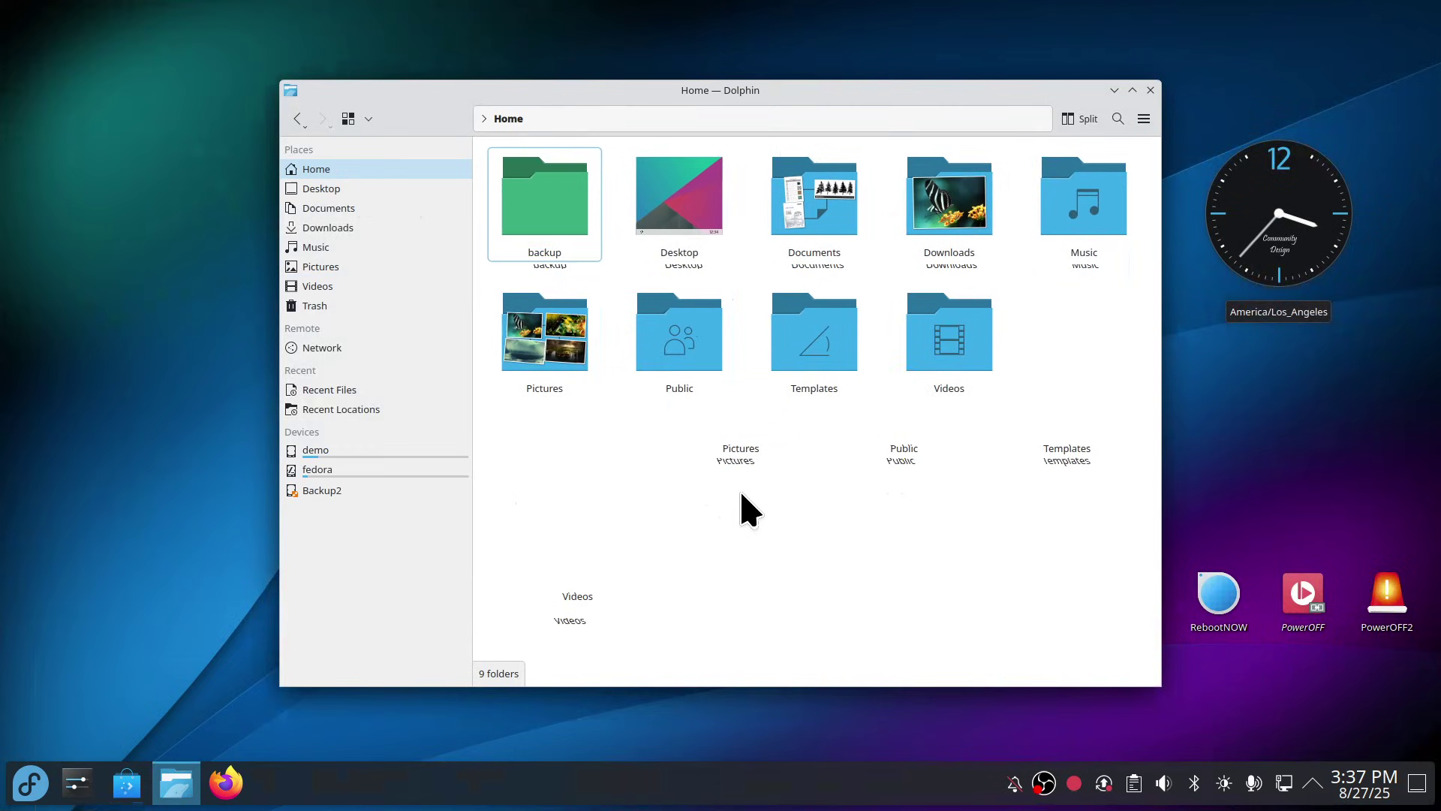
key(ctrl+plus)
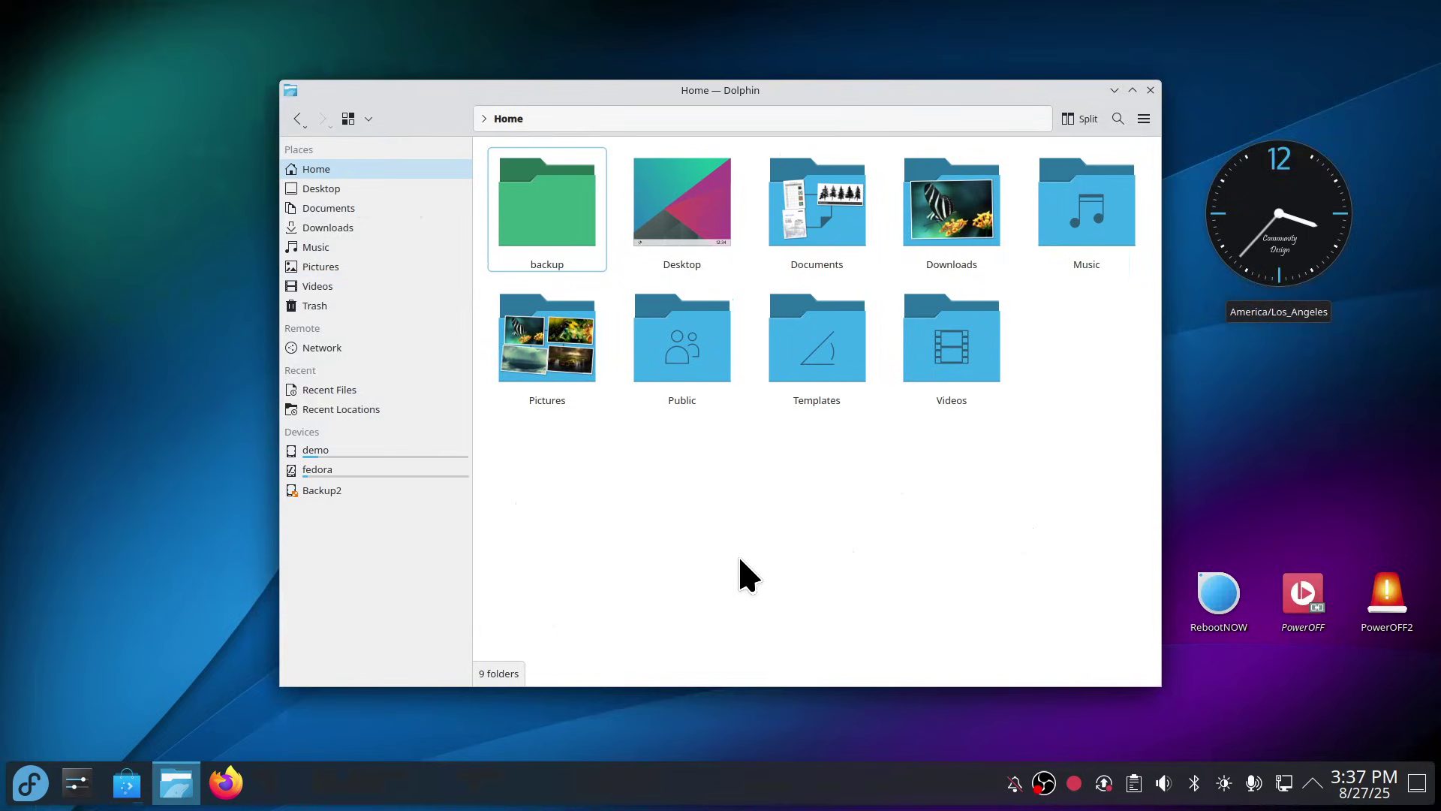
Step: Delete backup-8-27-2025.tar from the backup folder, return Home, and briefly look inside Pictures
double_click(548, 218)
click(674, 245)
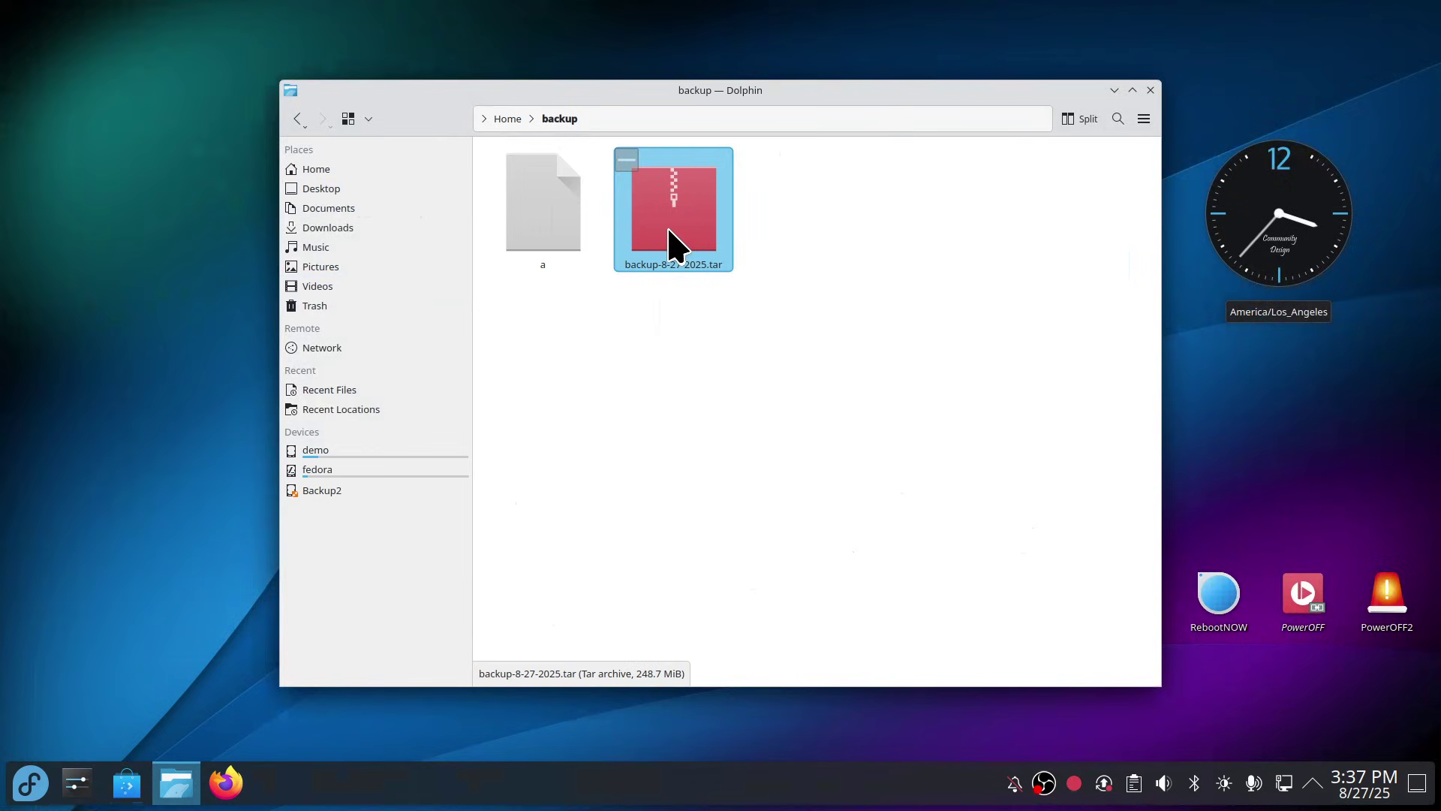
key(Delete)
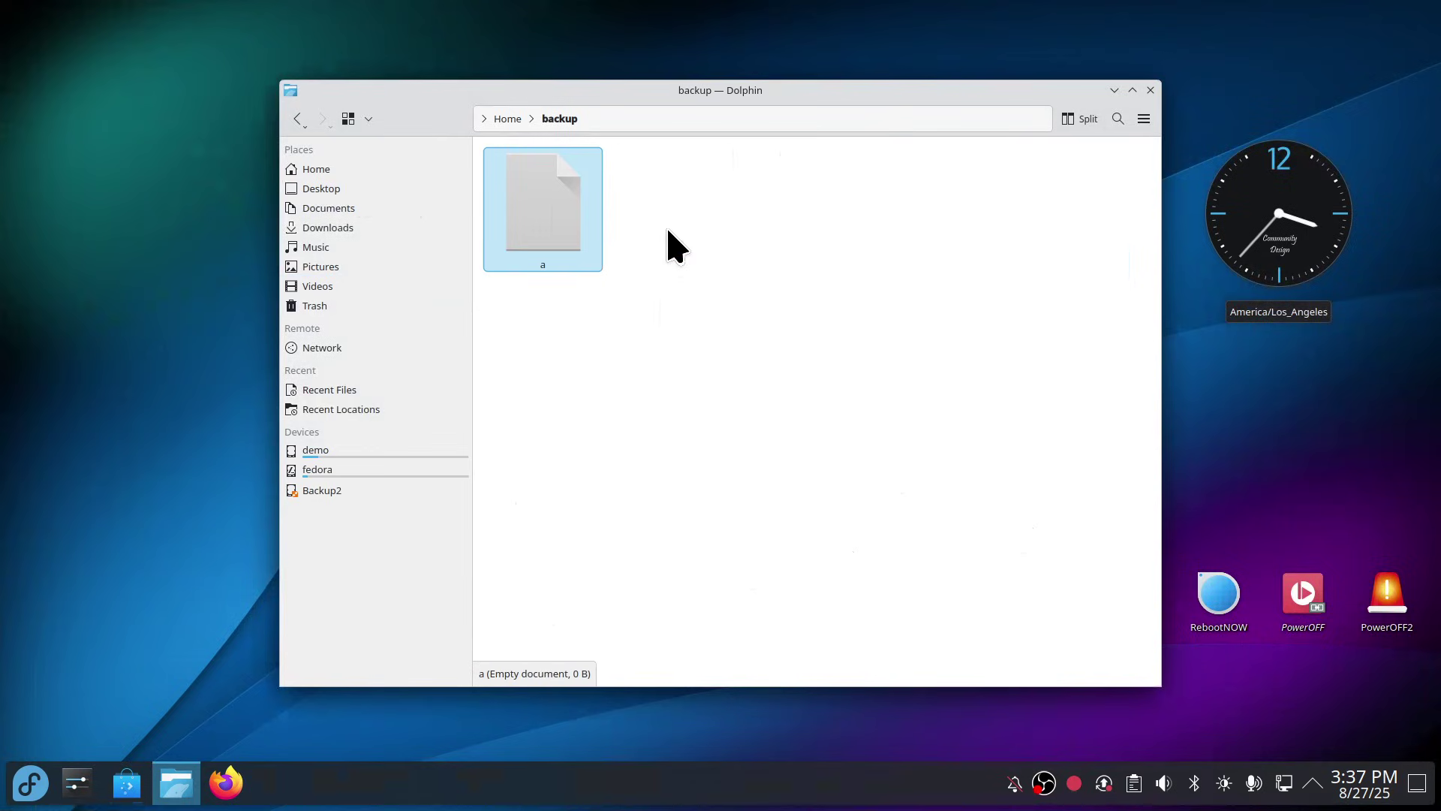
click(316, 170)
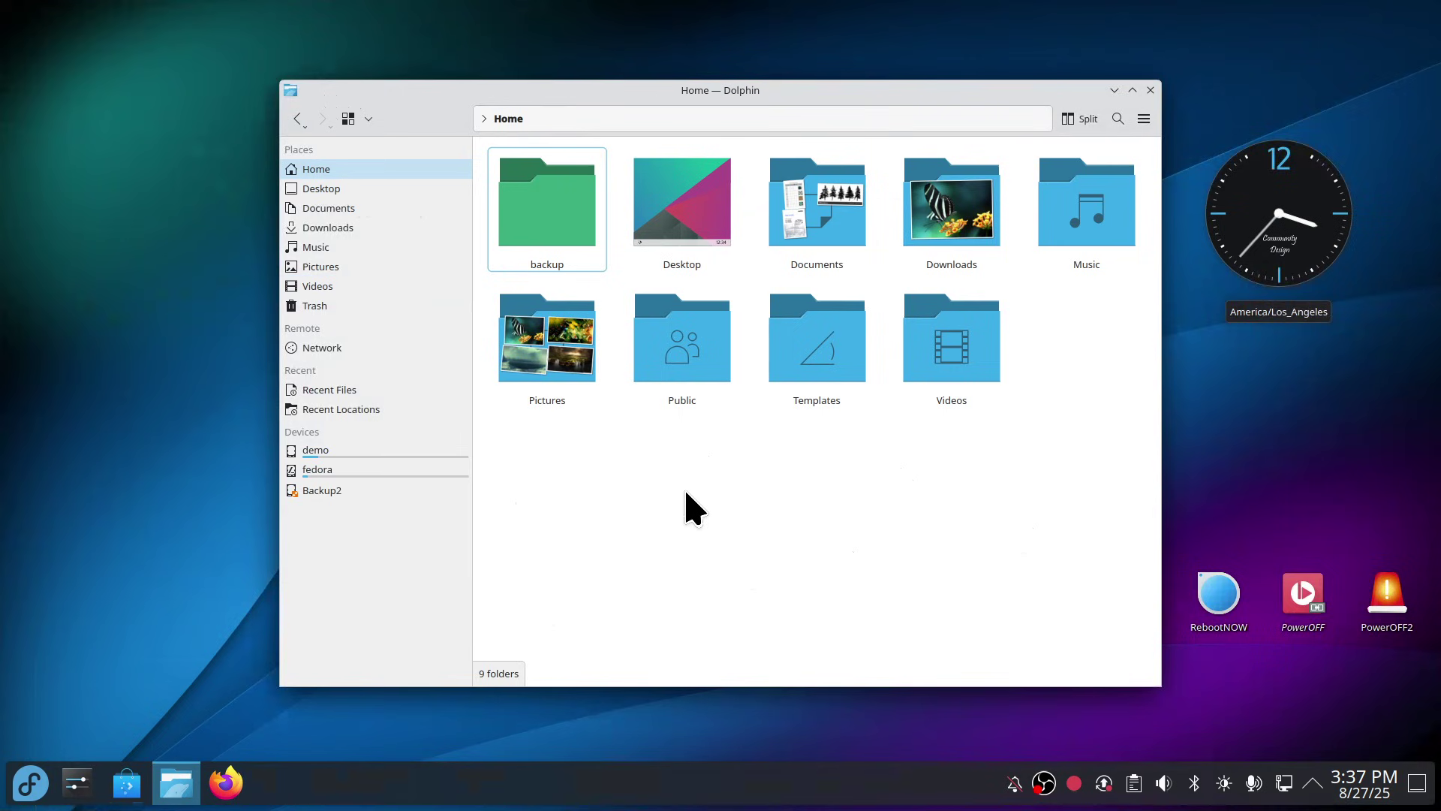
double_click(553, 370)
key(alt+Left)
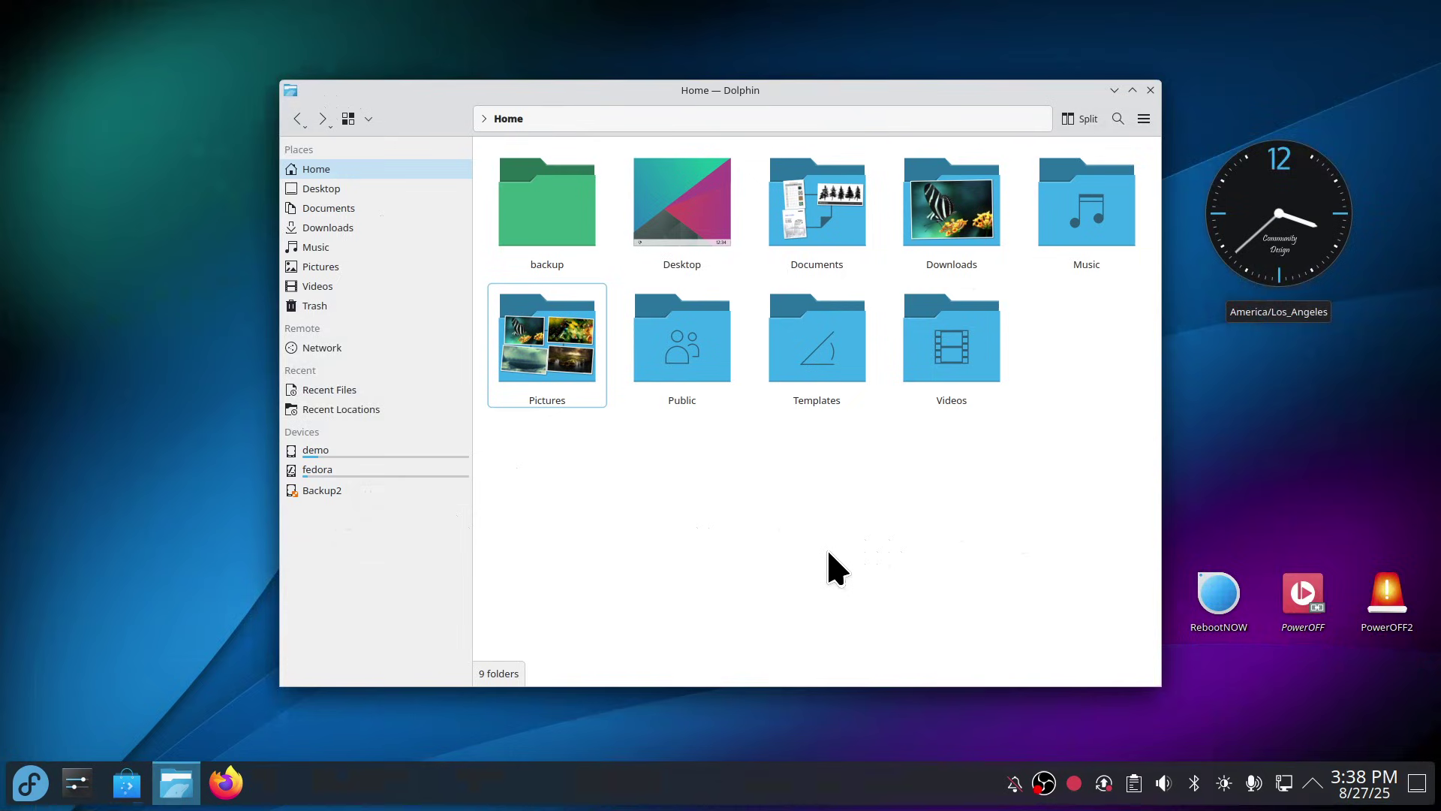
Step: Compress all nine Home folders into a Tar archive named backup-8-27-25.tar
key(ctrl+a)
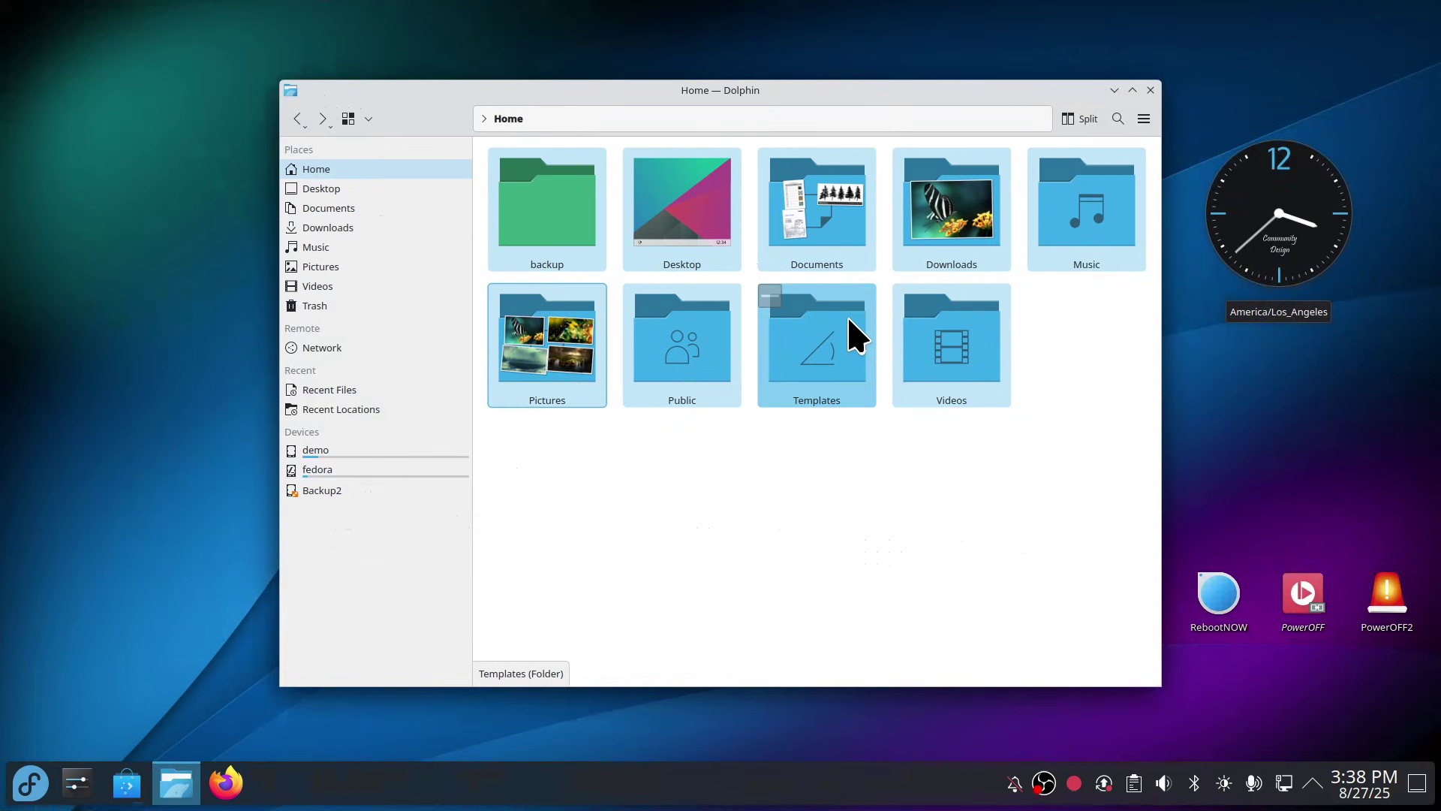
right_click(831, 334)
mouse_move(875, 593)
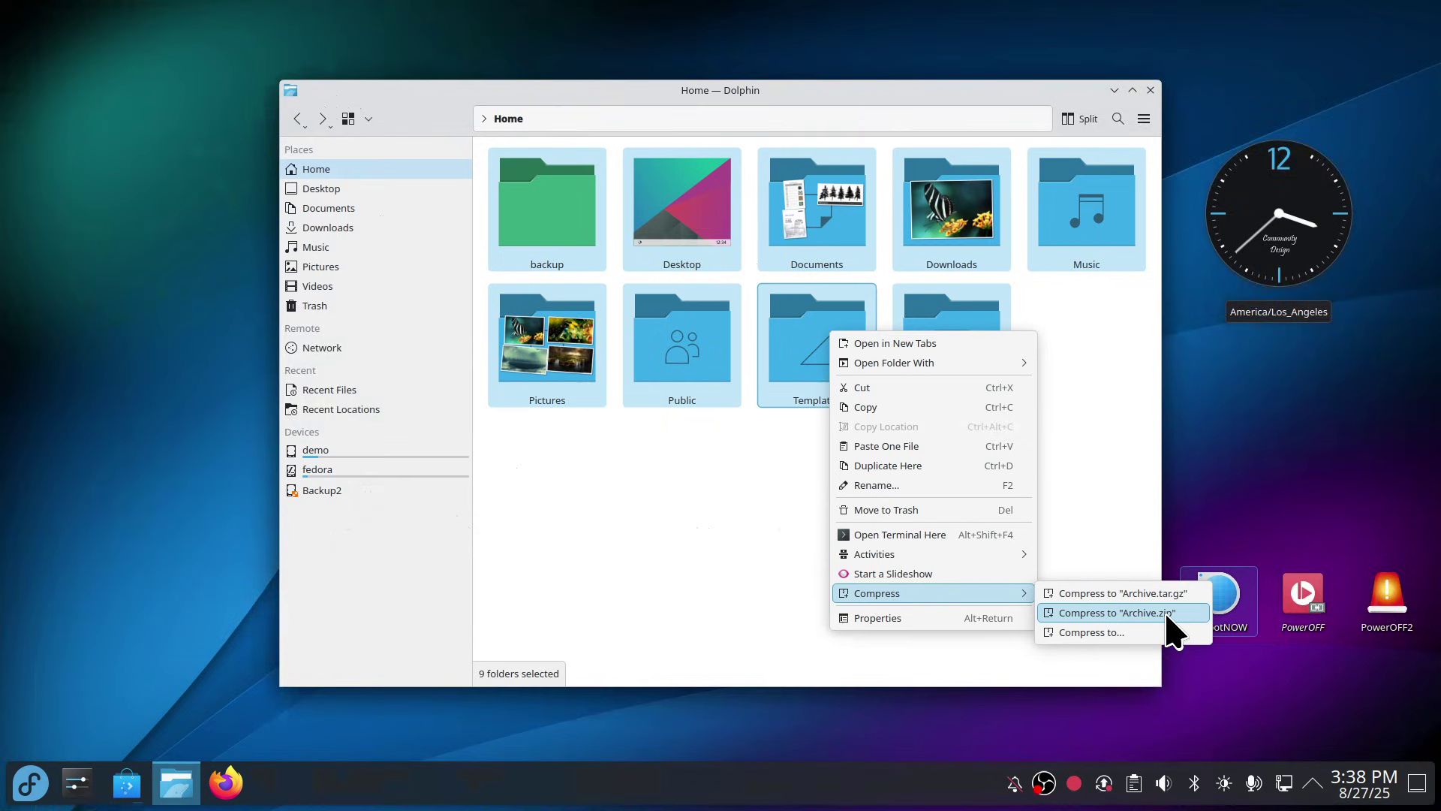
click(1130, 633)
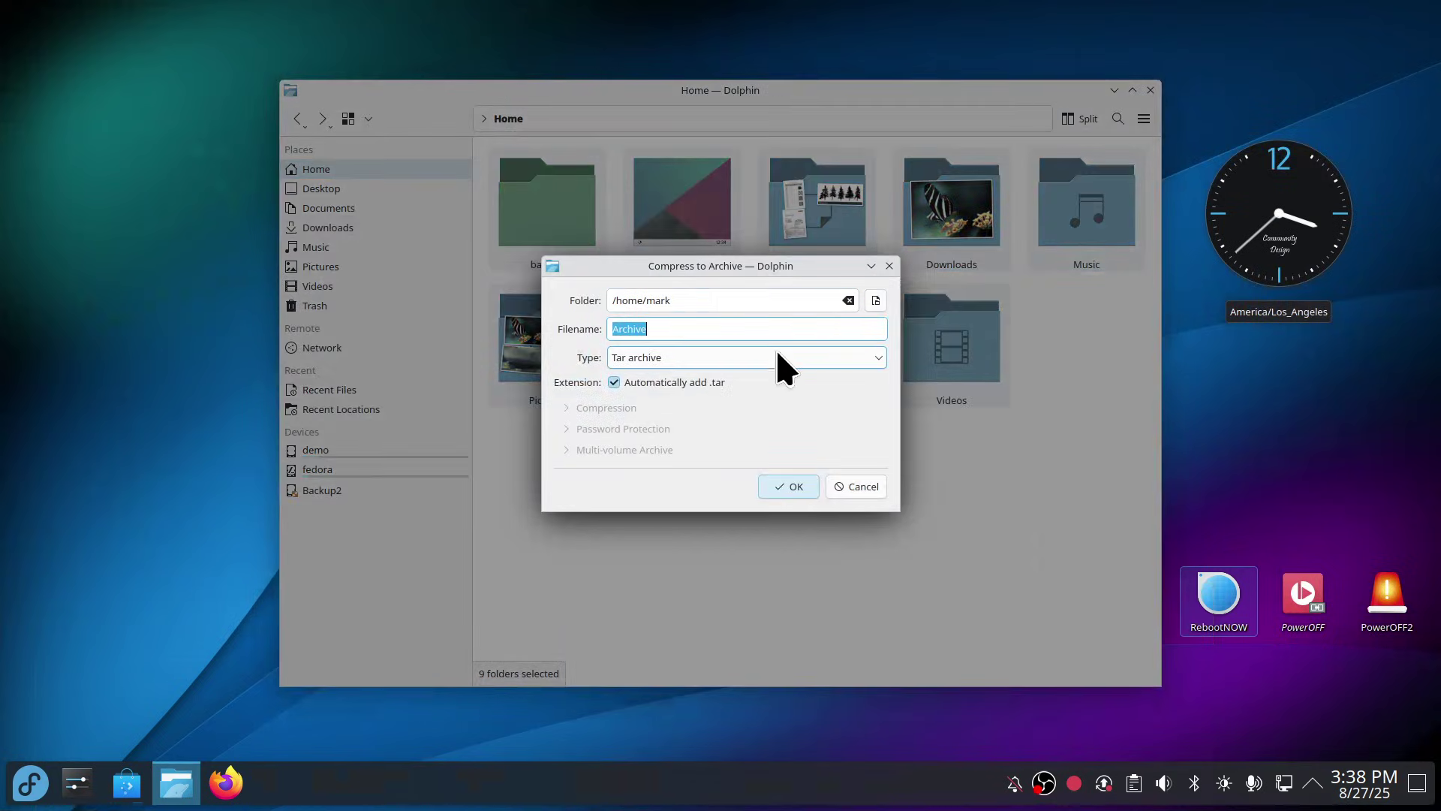
click(888, 365)
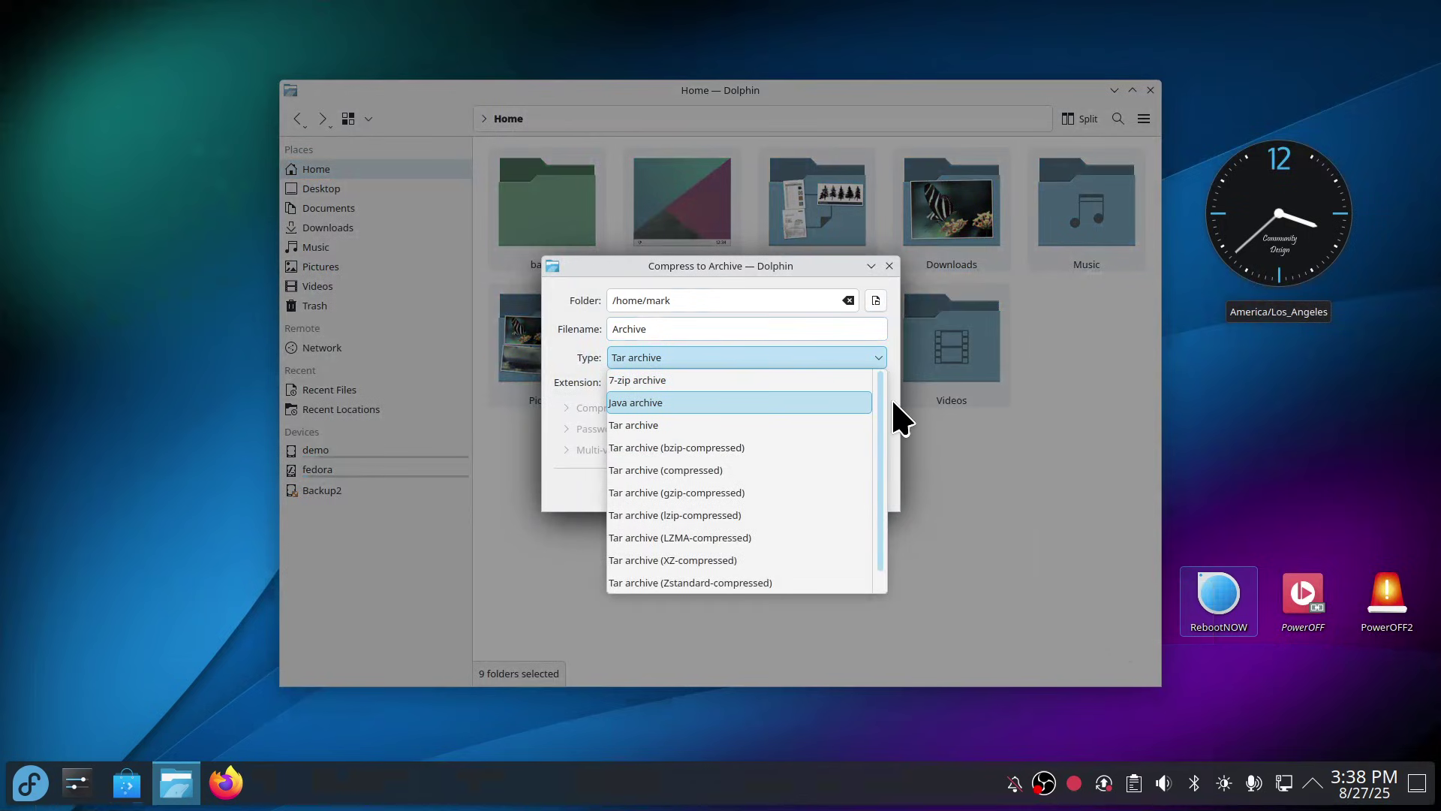
scroll(882, 450, down, 1)
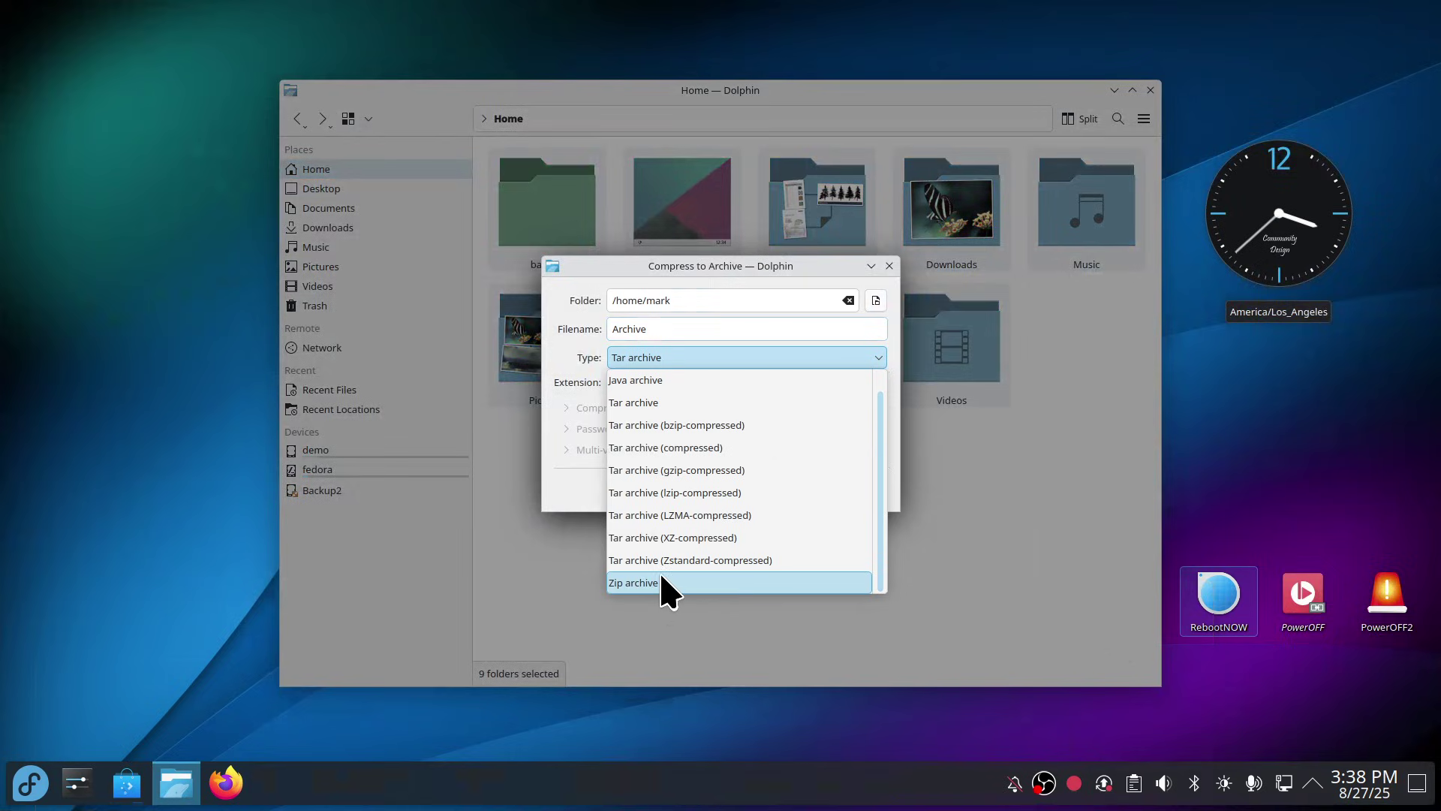
click(648, 406)
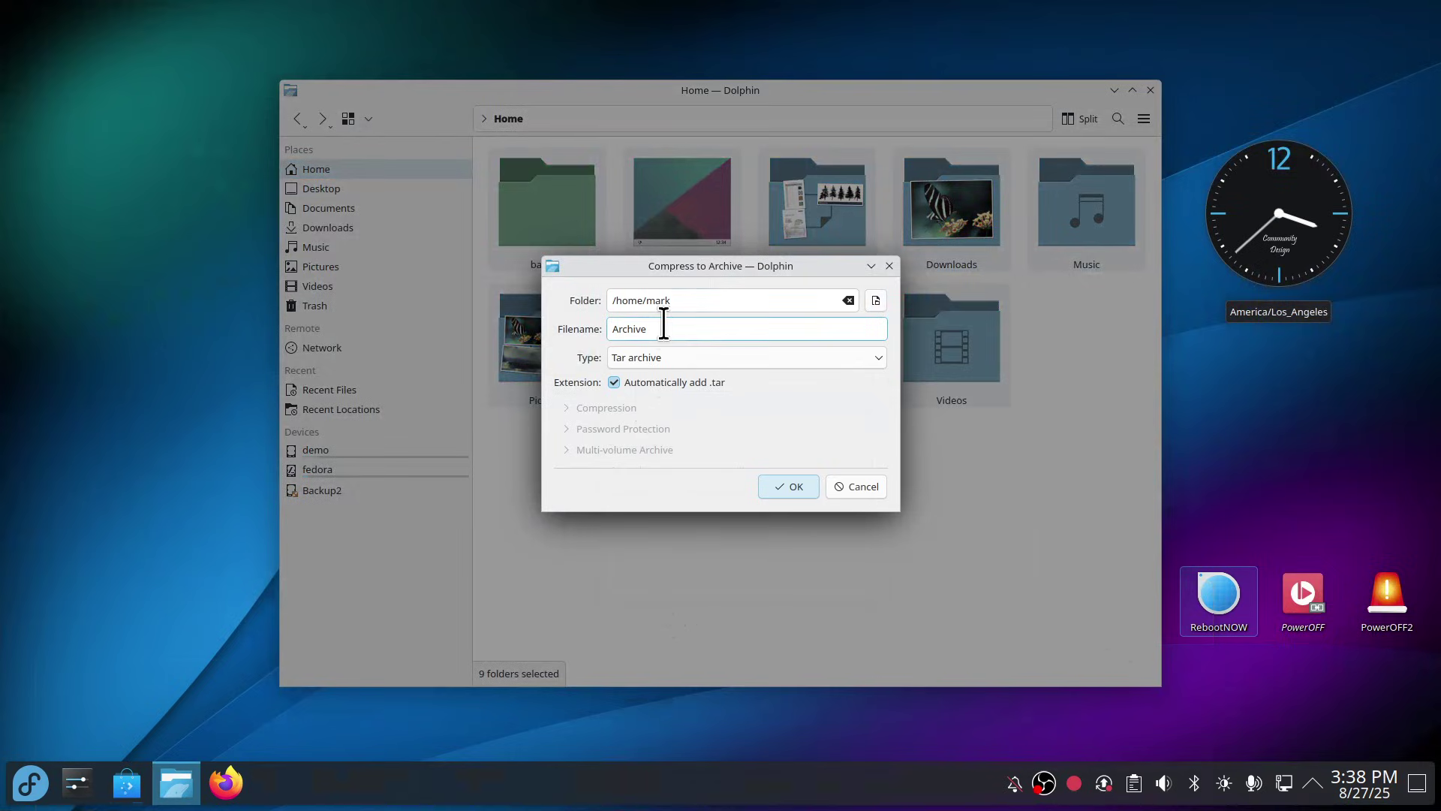
drag(664, 326, 599, 328)
text(backu)
text(p-8-27-25)
click(781, 486)
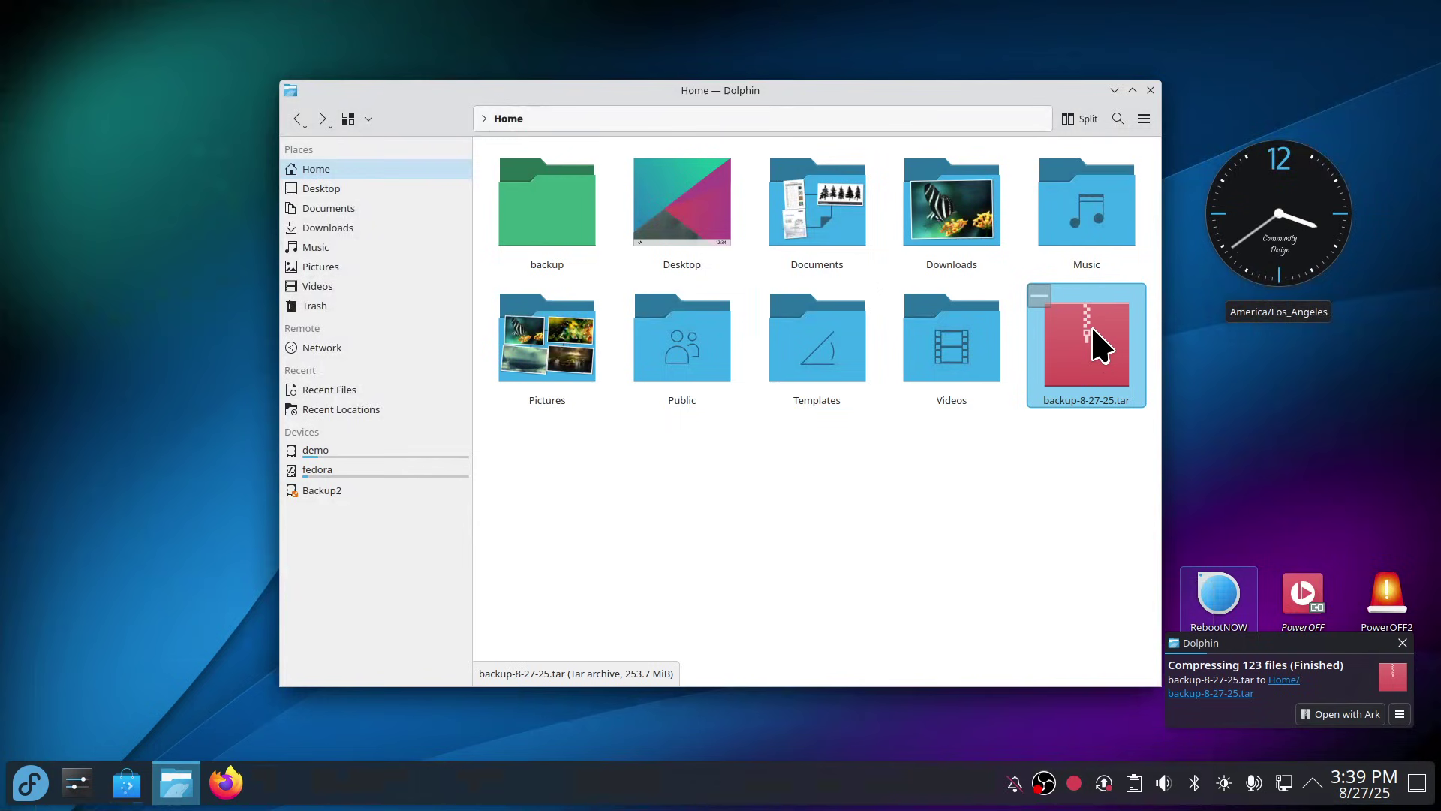
right_click(1096, 335)
Step: Inspect the archive's properties, then move backup-8-27-25.tar into the backup folder
click(1141, 658)
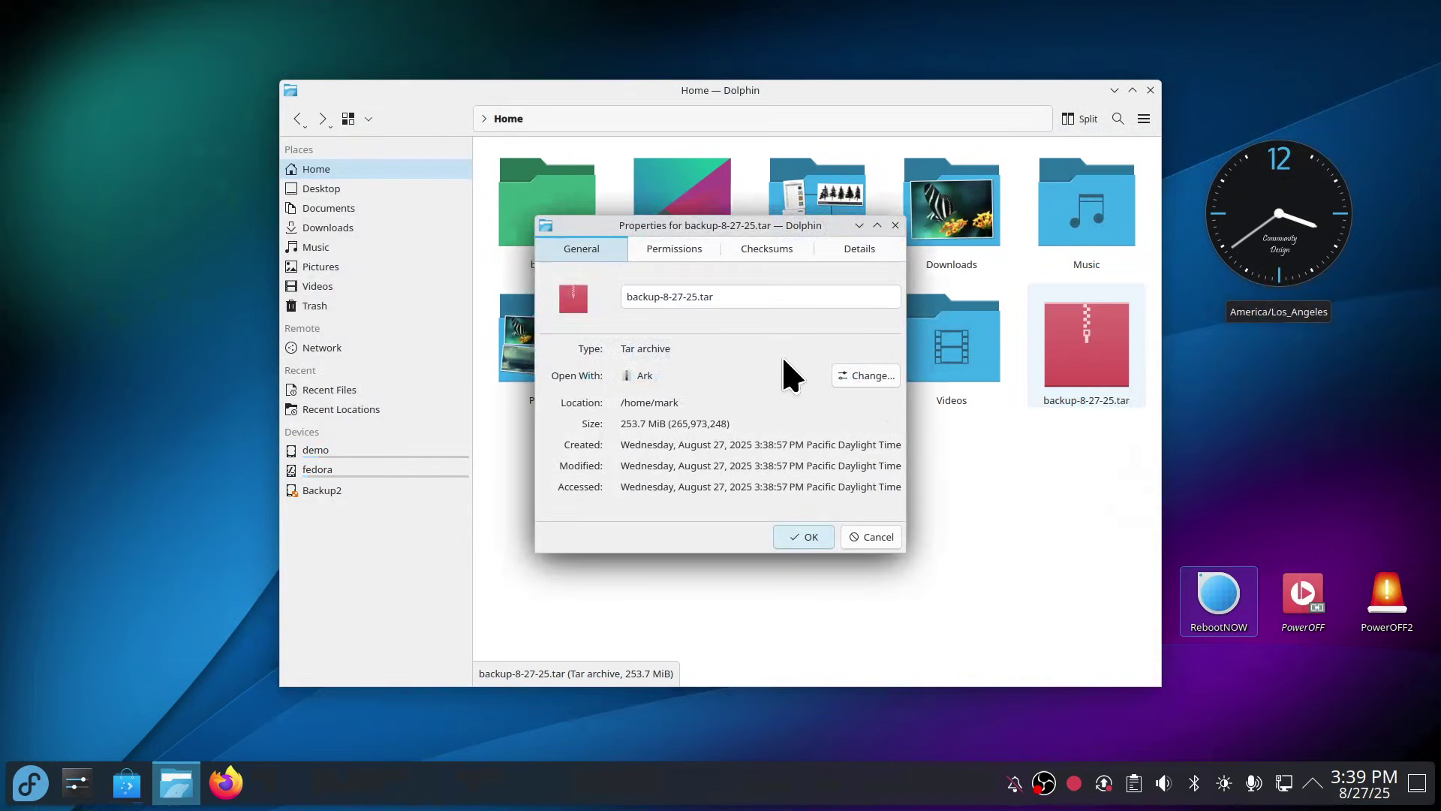
click(698, 299)
click(884, 538)
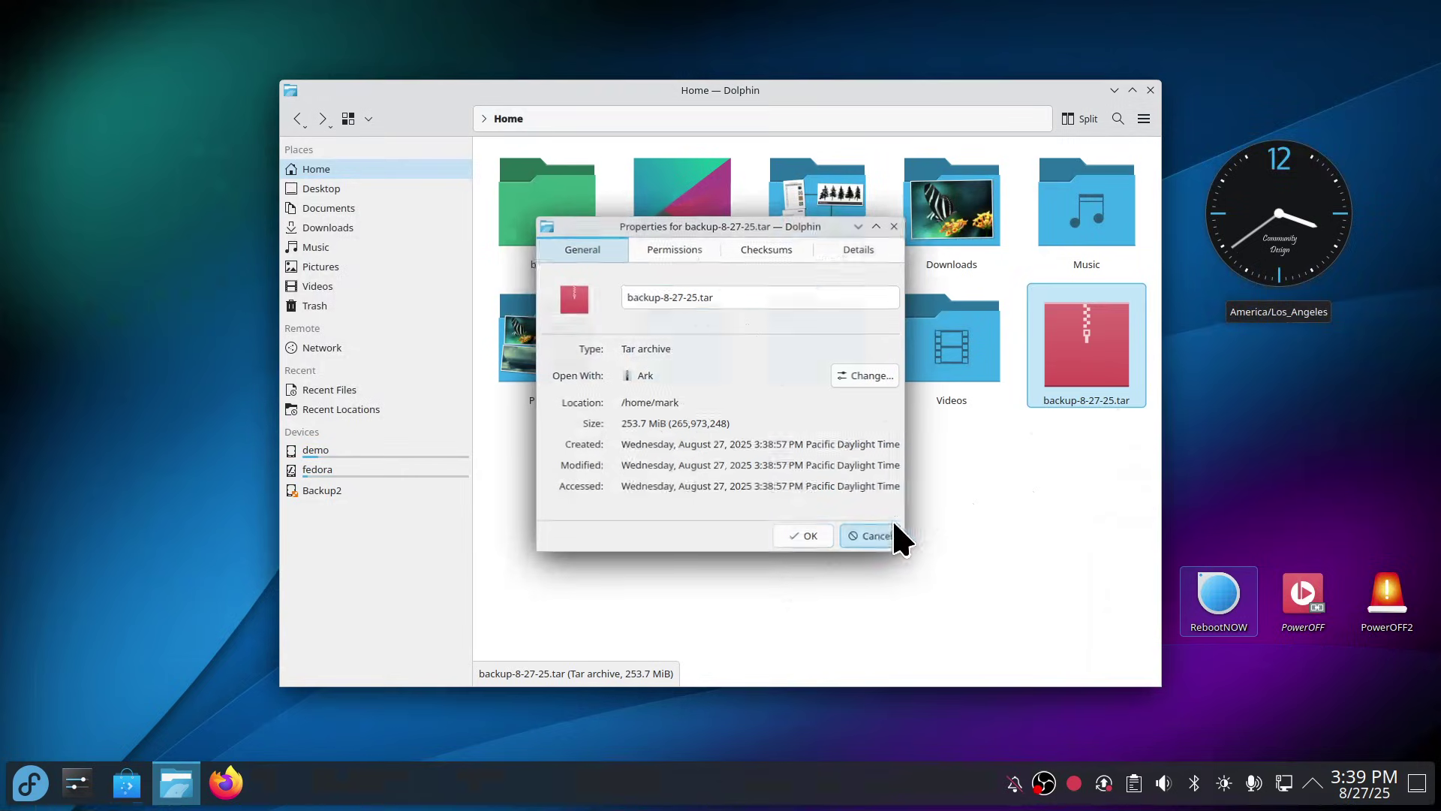
drag(1091, 349, 550, 149)
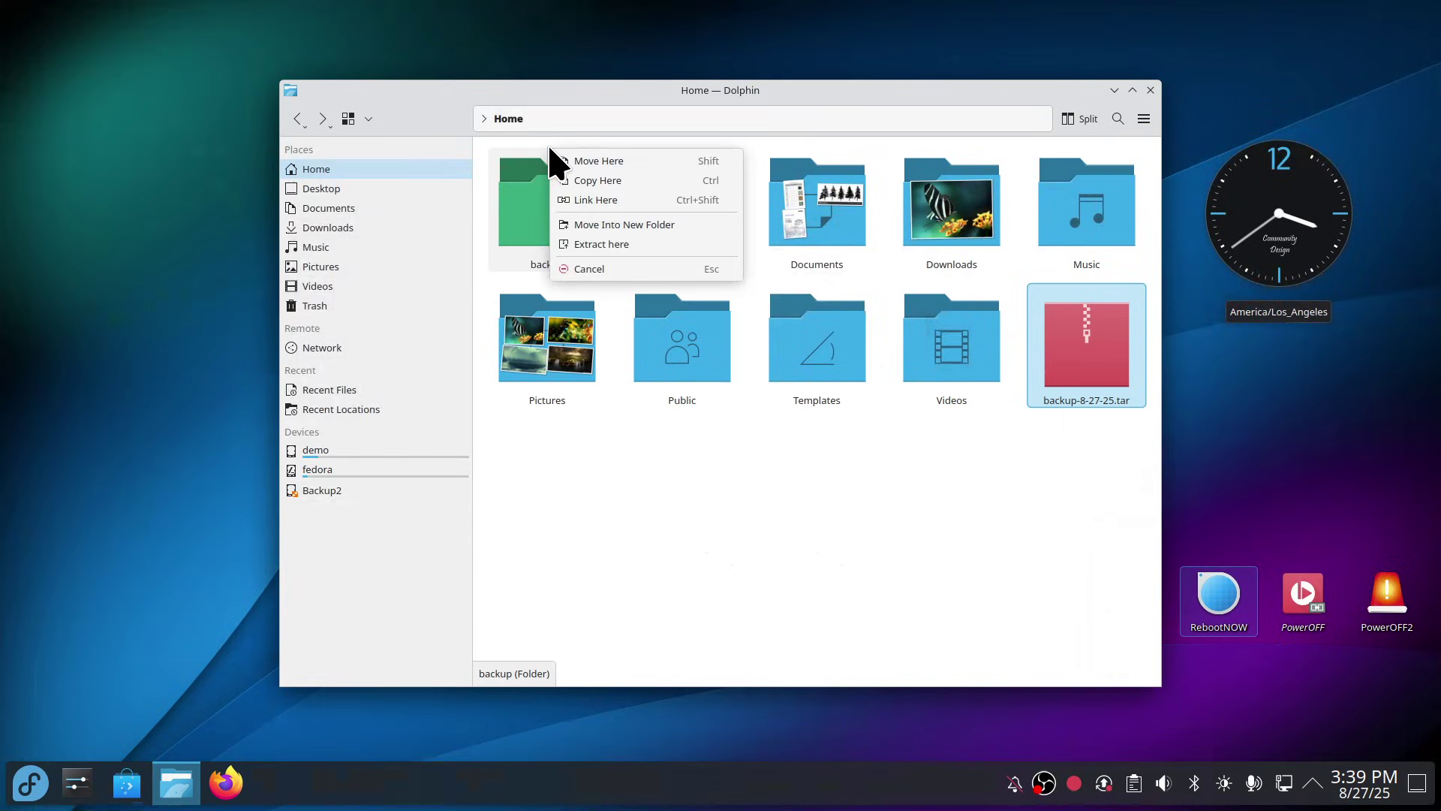
click(612, 163)
Step: Give the backup folder a red colour tag
right_click(534, 199)
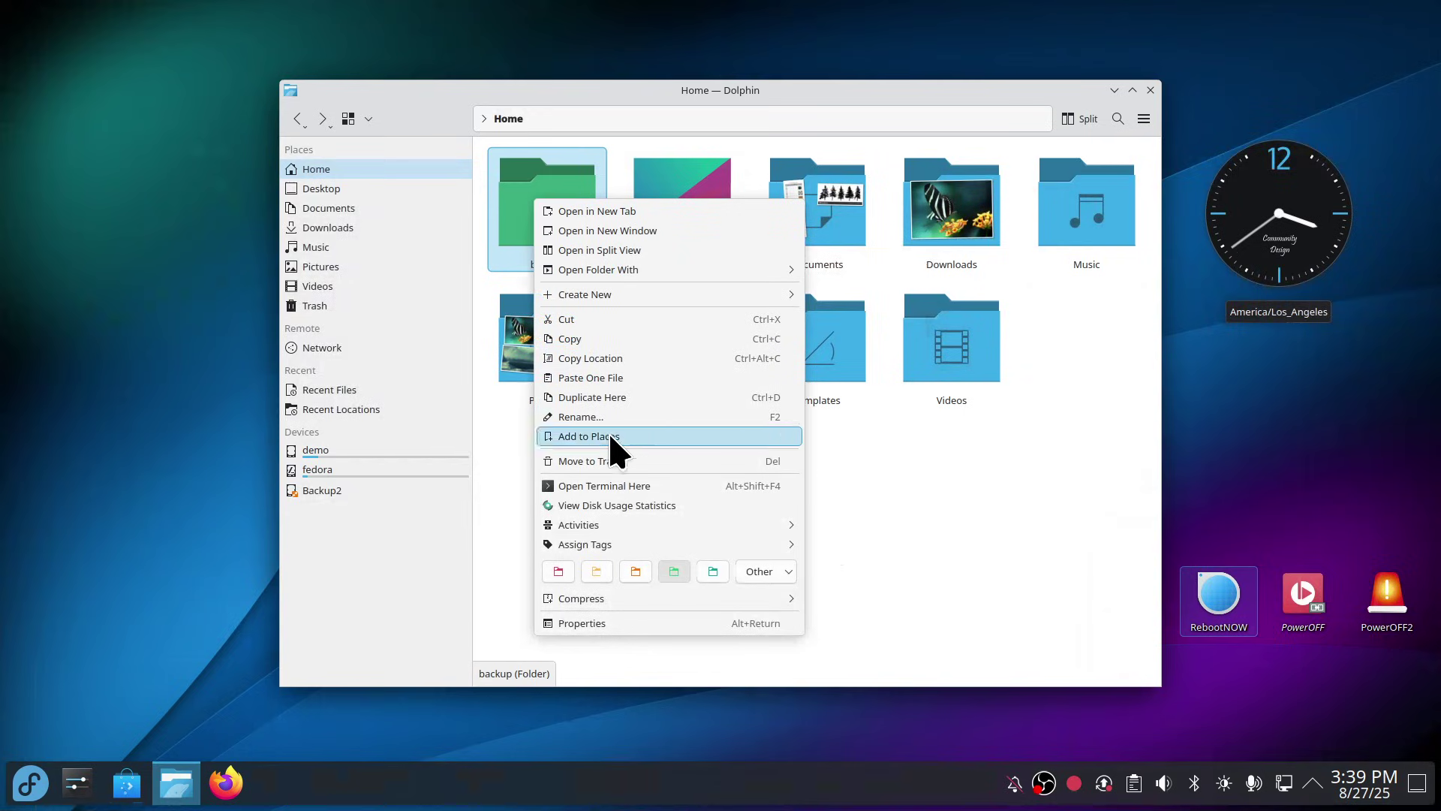
click(558, 572)
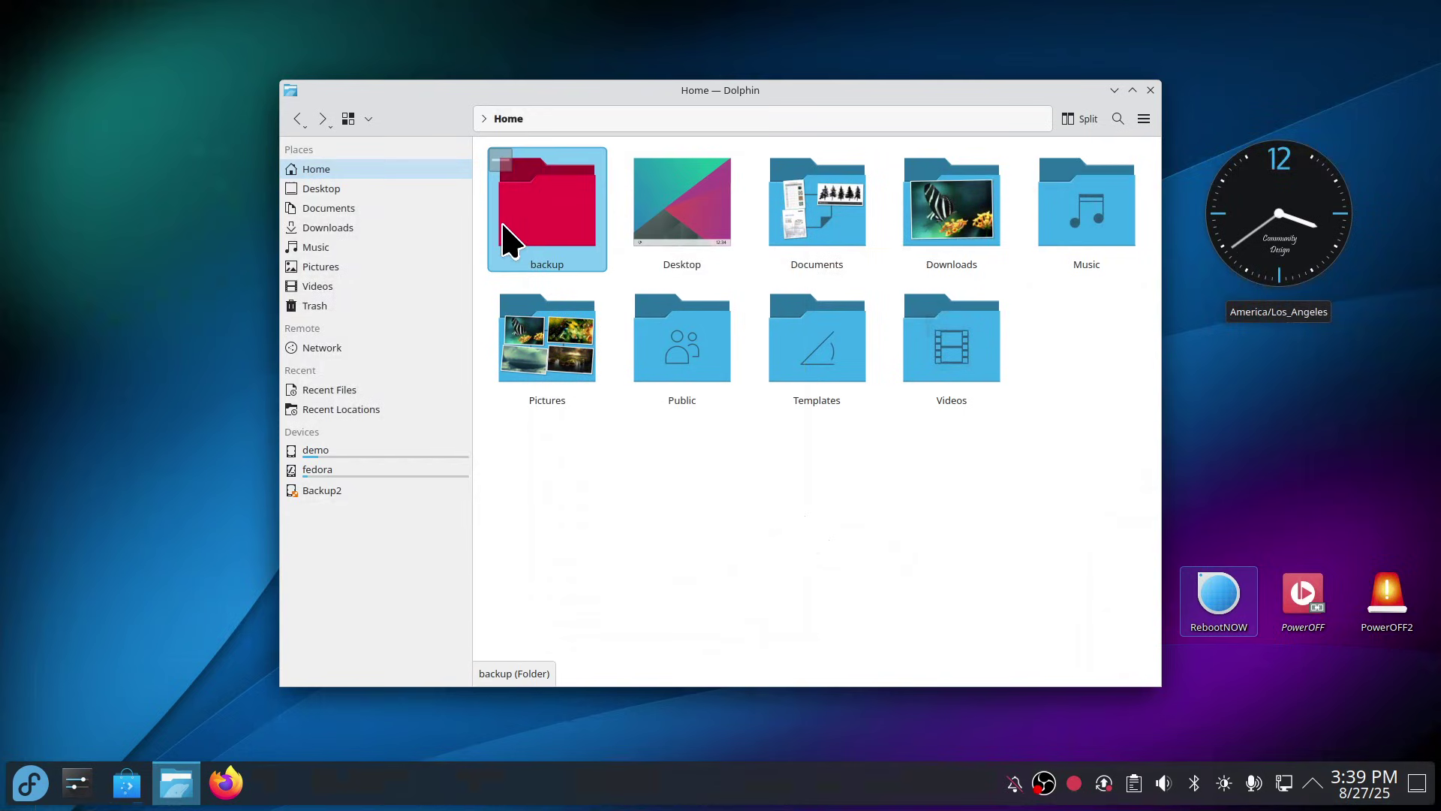
right_click(546, 198)
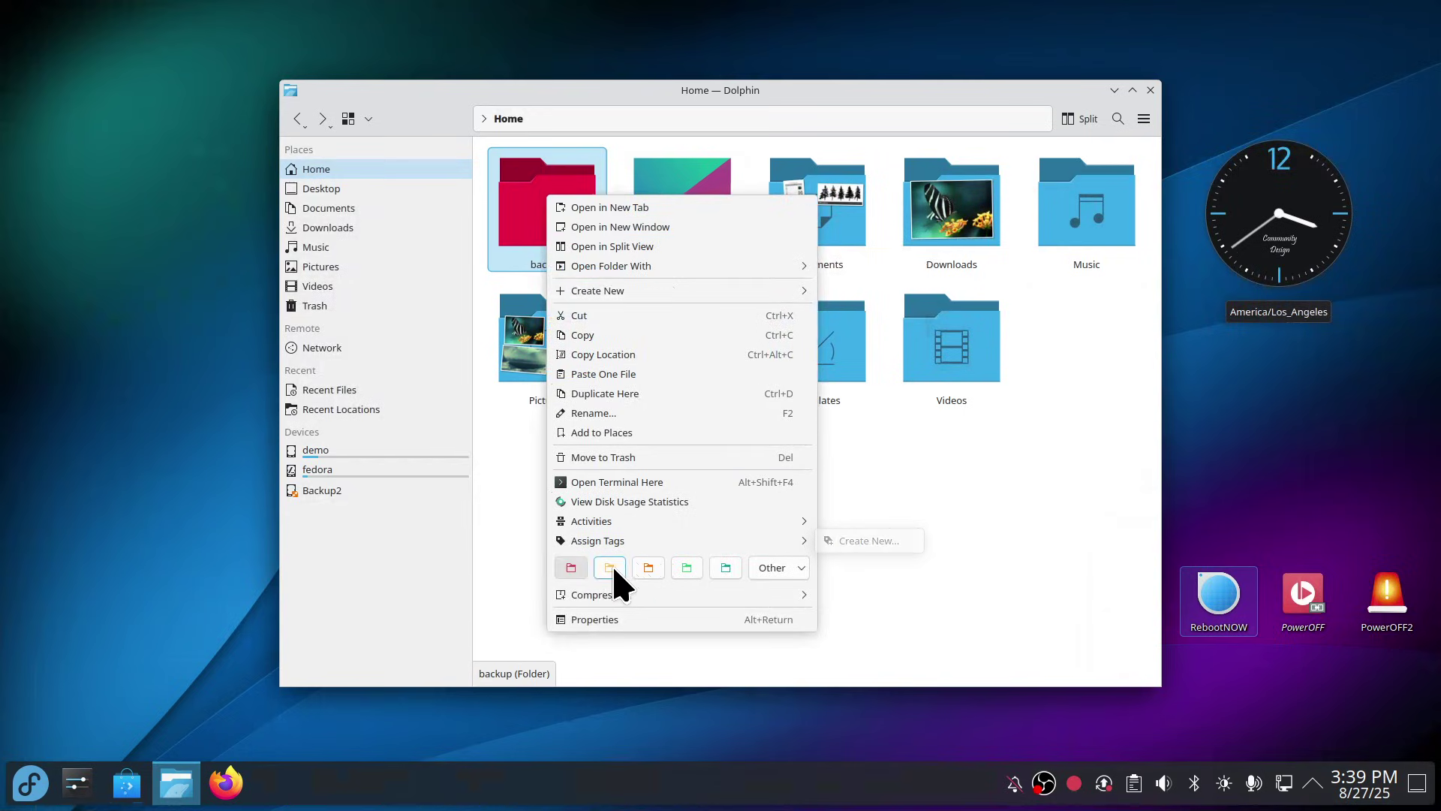
Step: Retag the backup folder yellow, then teal, finally green, and open it
click(611, 571)
right_click(549, 195)
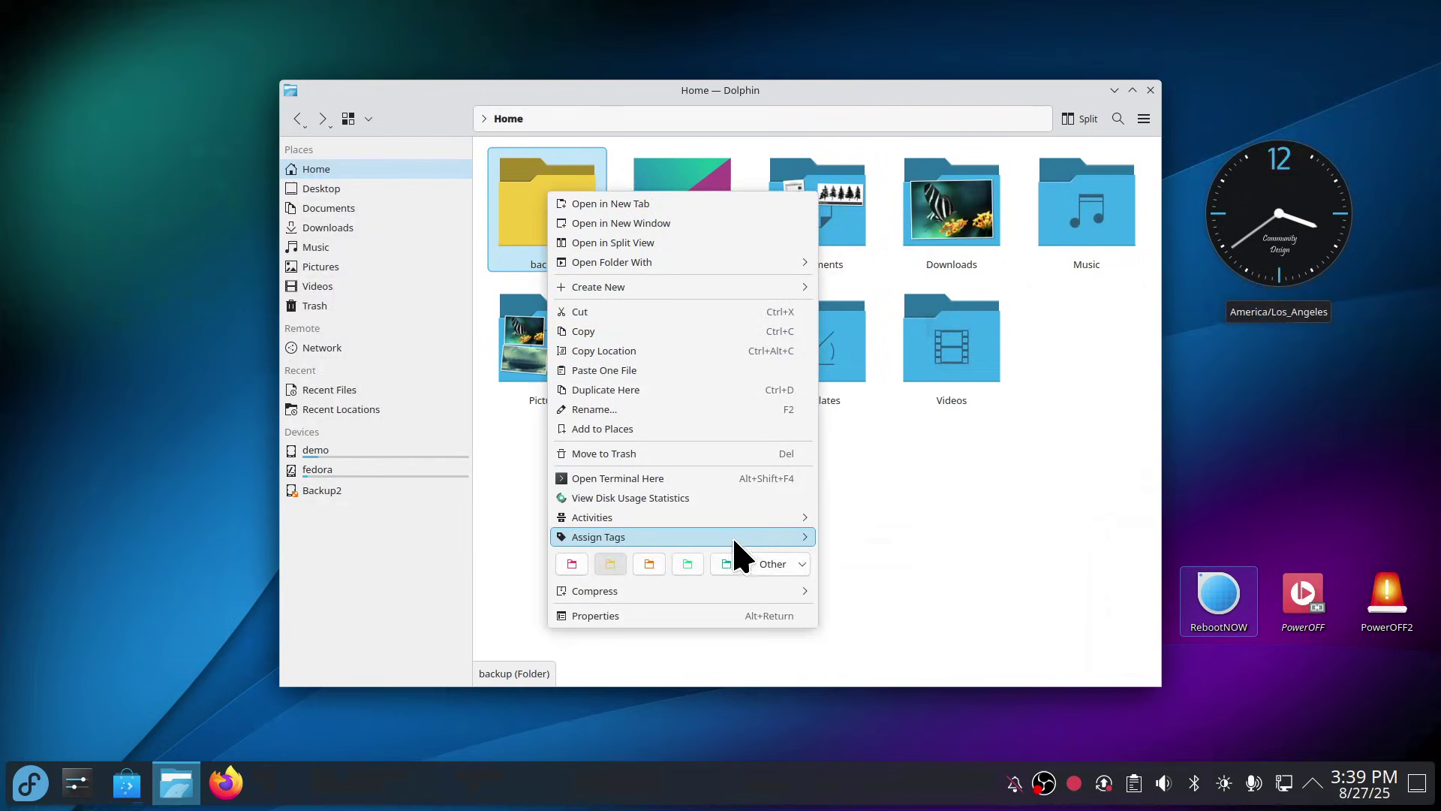
click(727, 563)
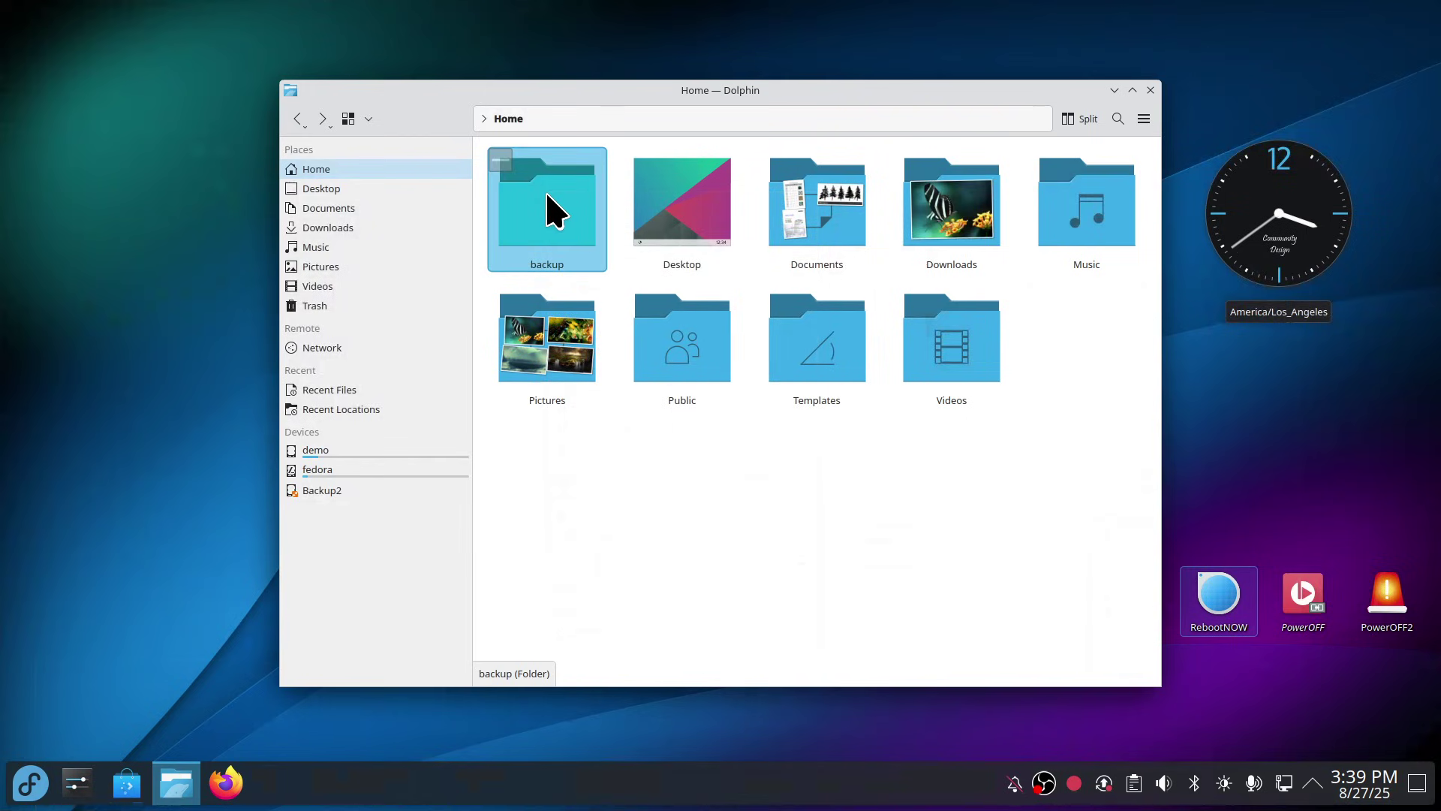
right_click(548, 198)
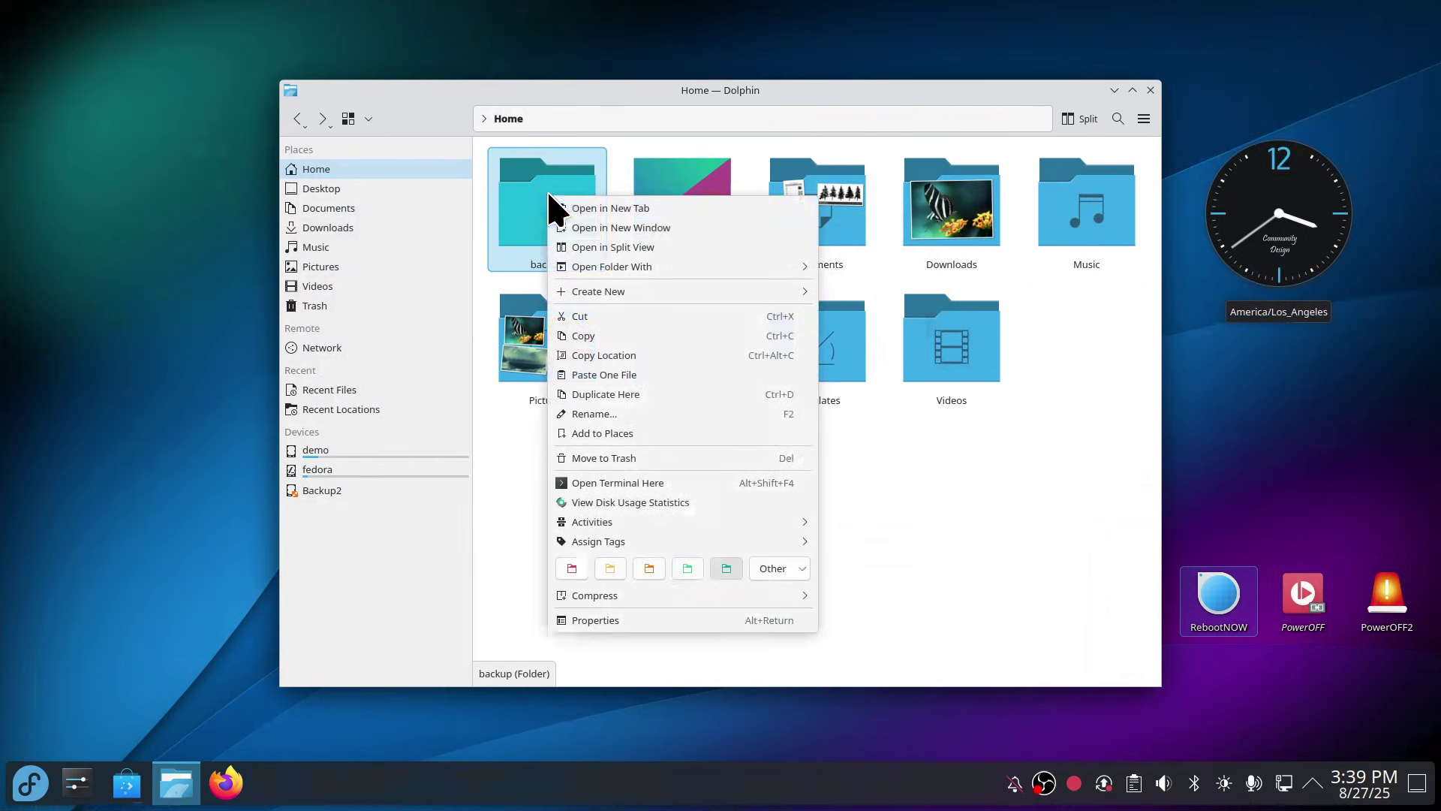
click(688, 569)
click(667, 548)
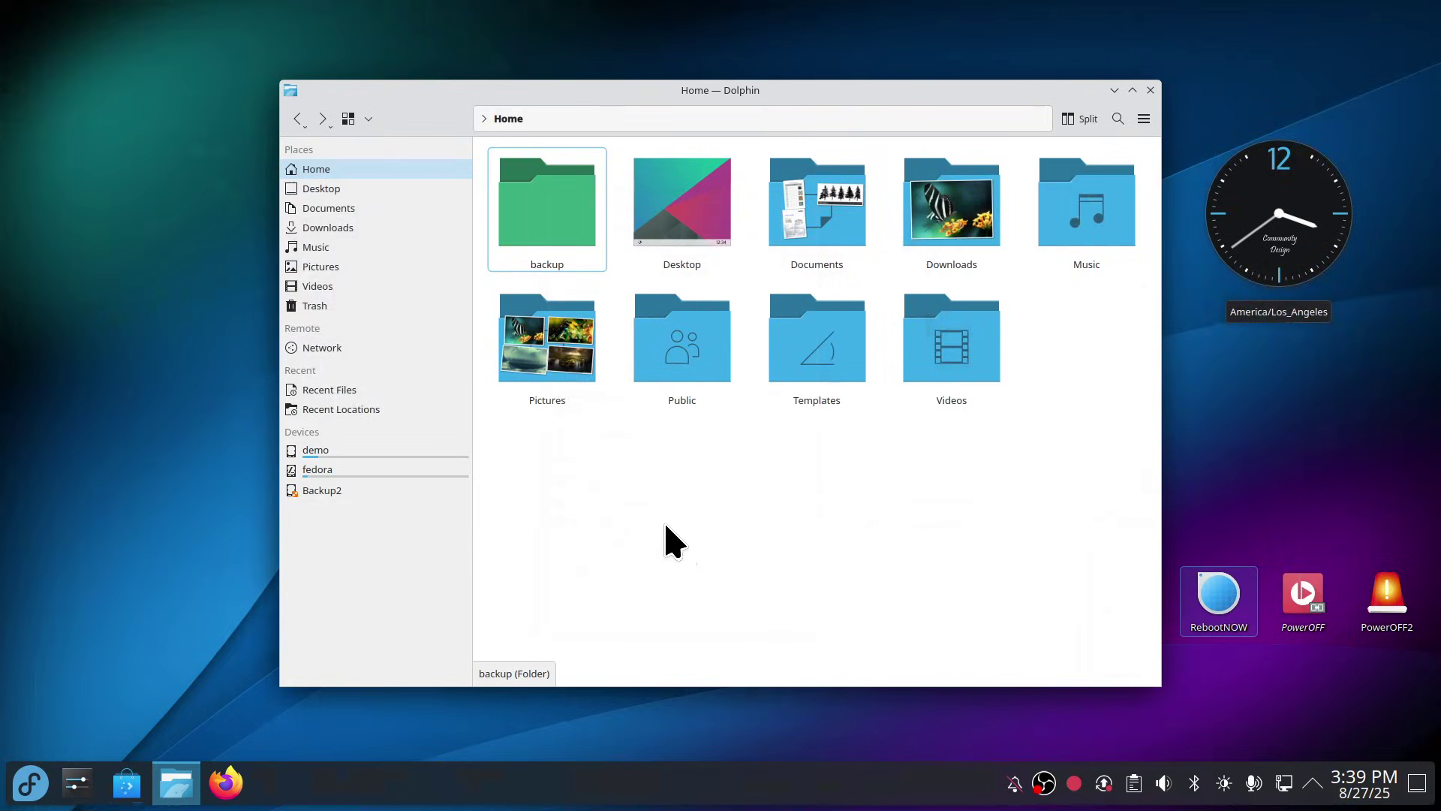
double_click(540, 187)
Step: Select backup-8-27-25.tar next to file a in the backup folder
click(706, 225)
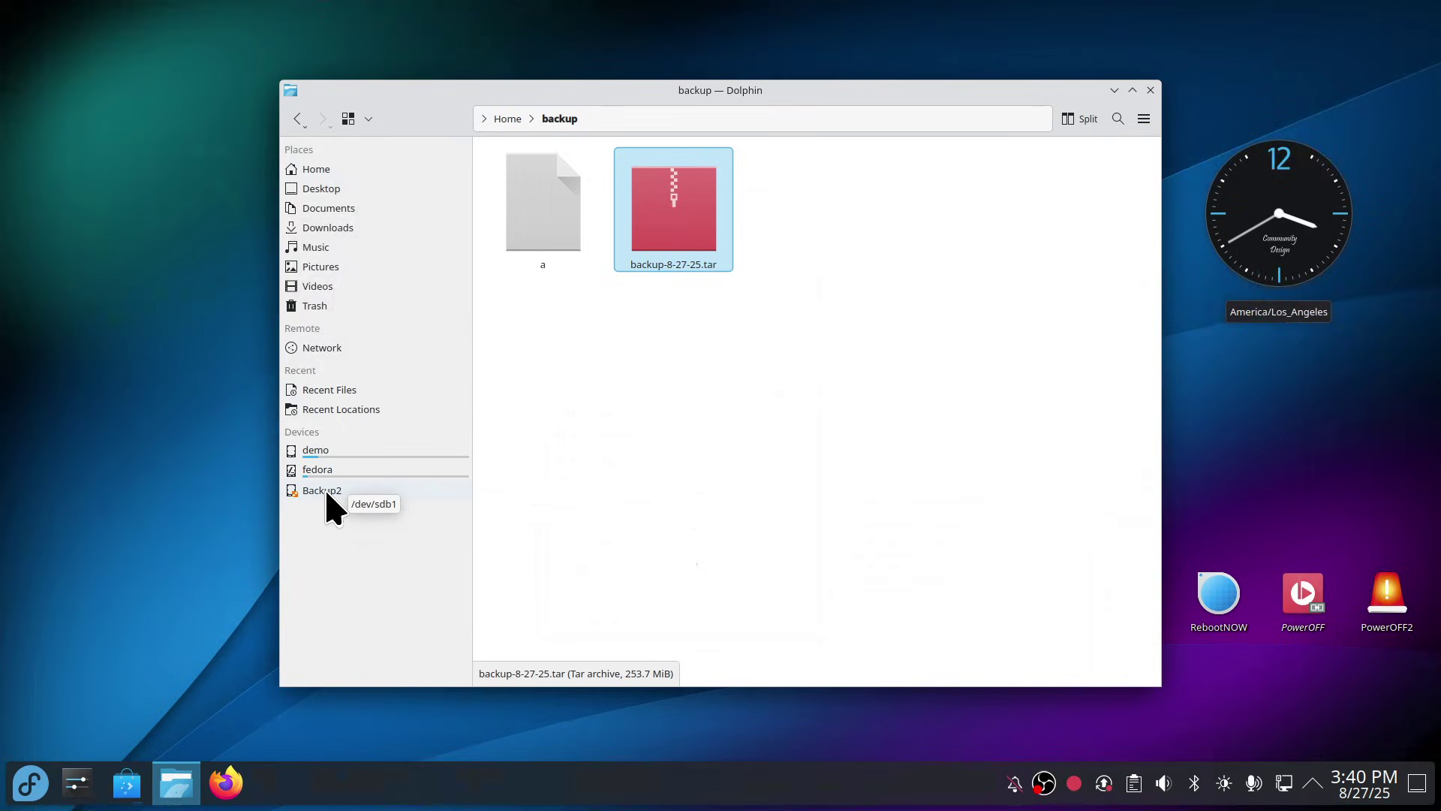
Step: Open the tar in Ark and drag HL3170CDW Printer.pdf from Documents into Downloads
double_click(685, 216)
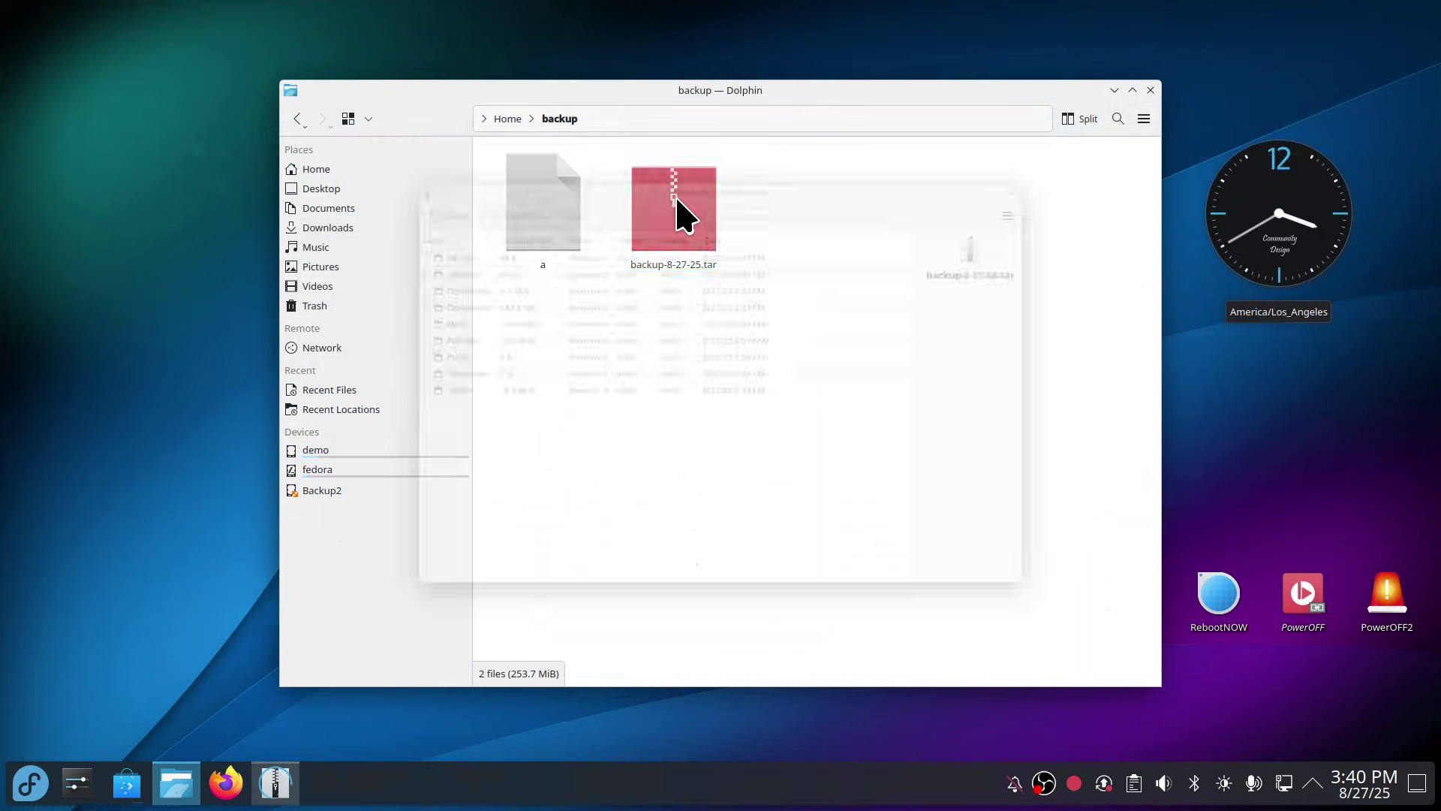
drag(733, 161, 1164, 220)
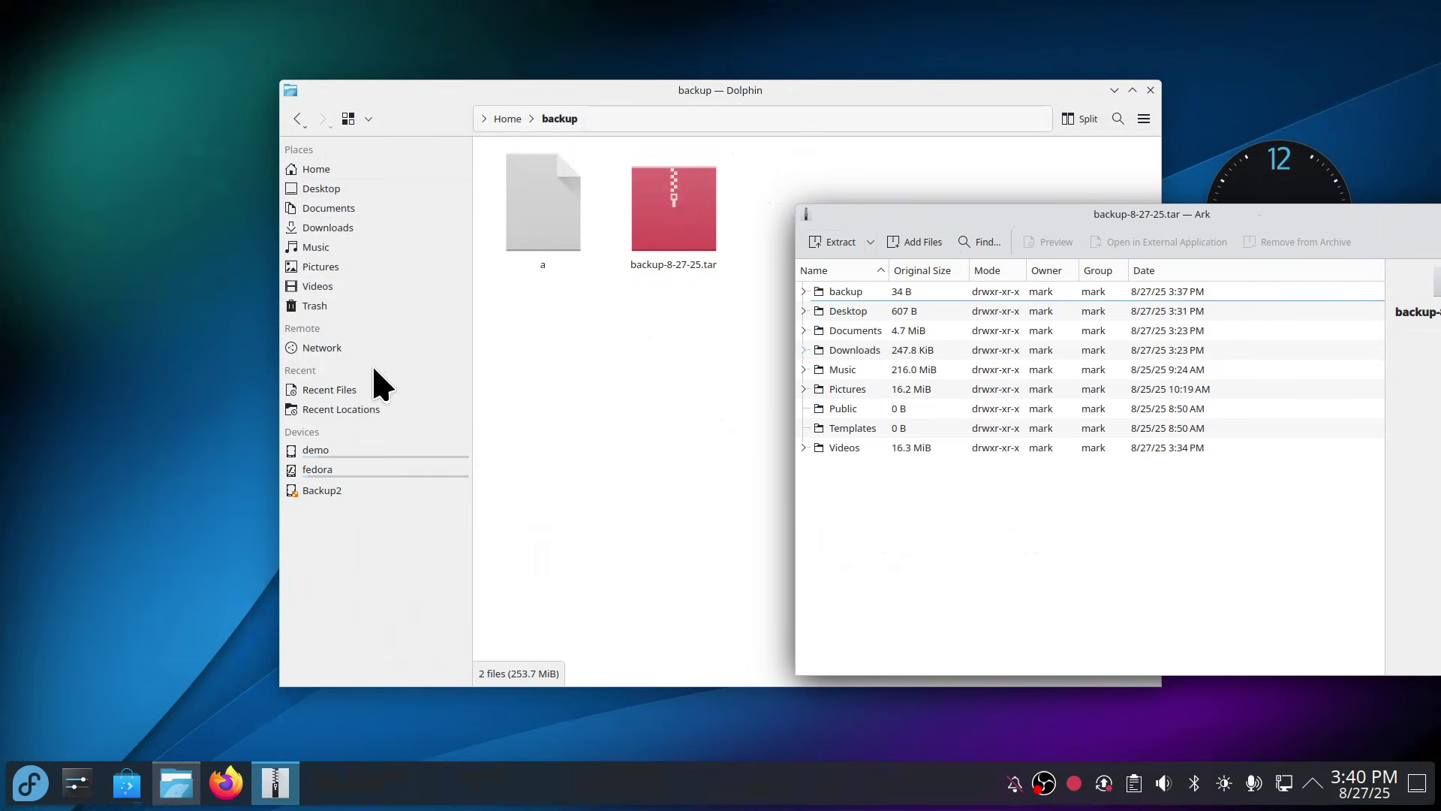
click(804, 331)
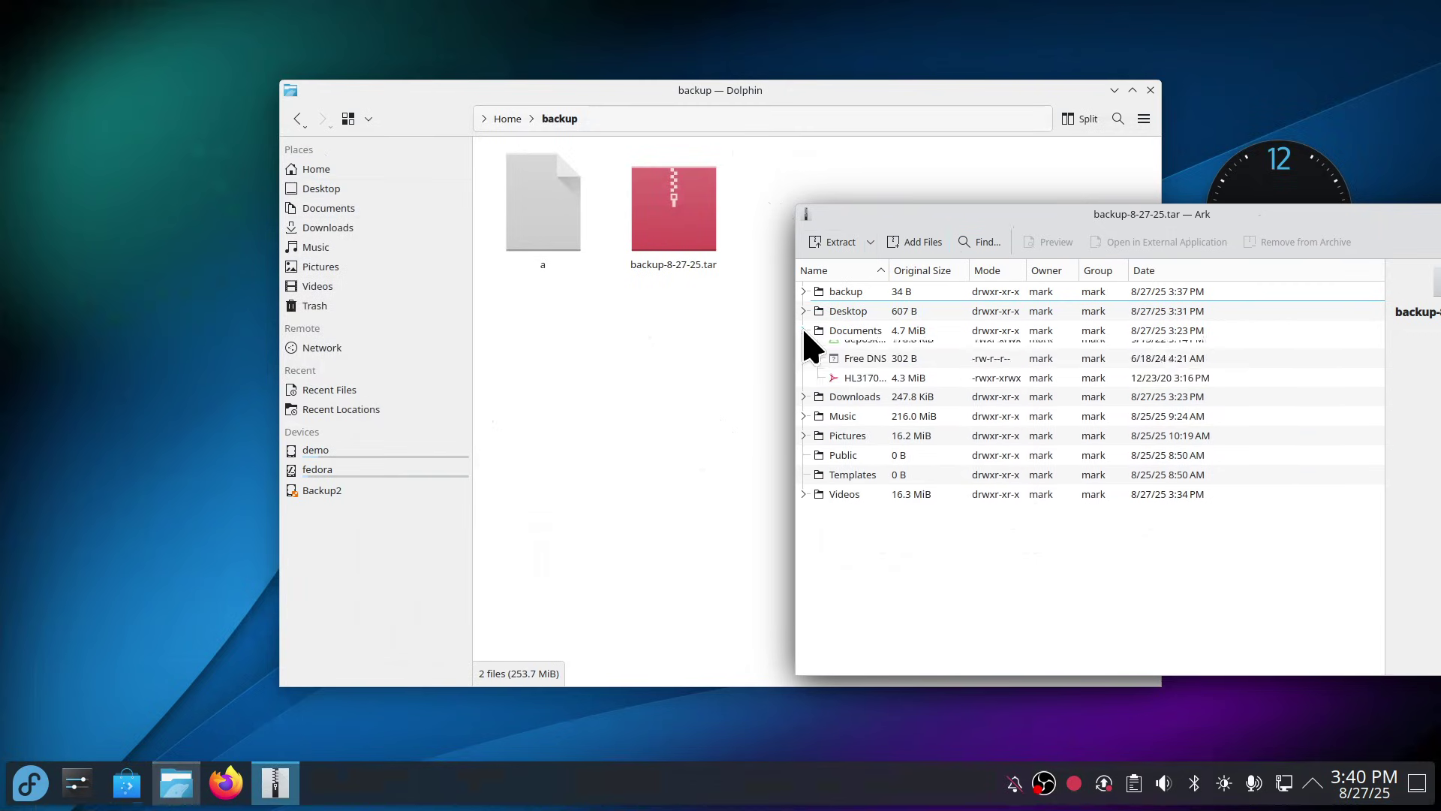
click(339, 229)
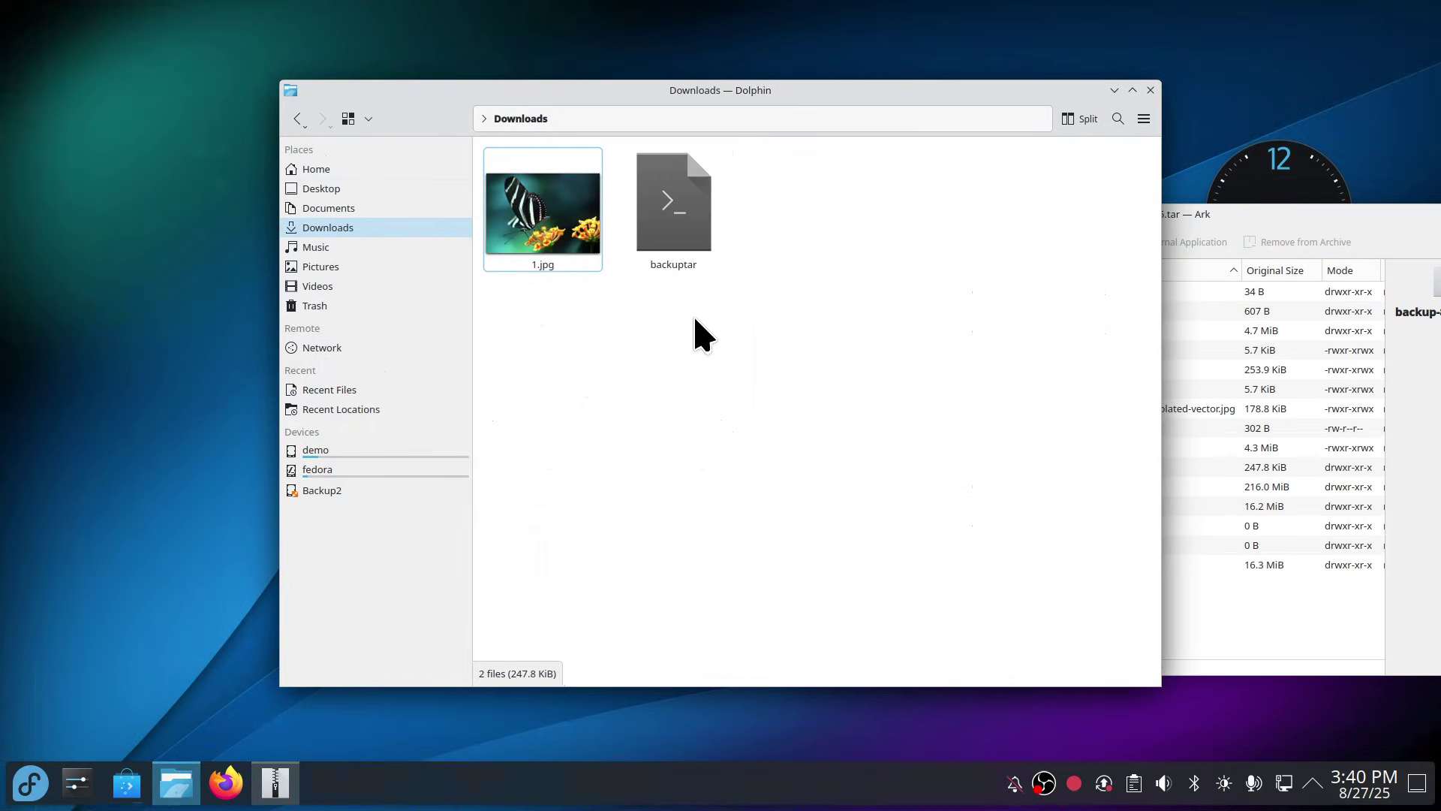
click(1263, 232)
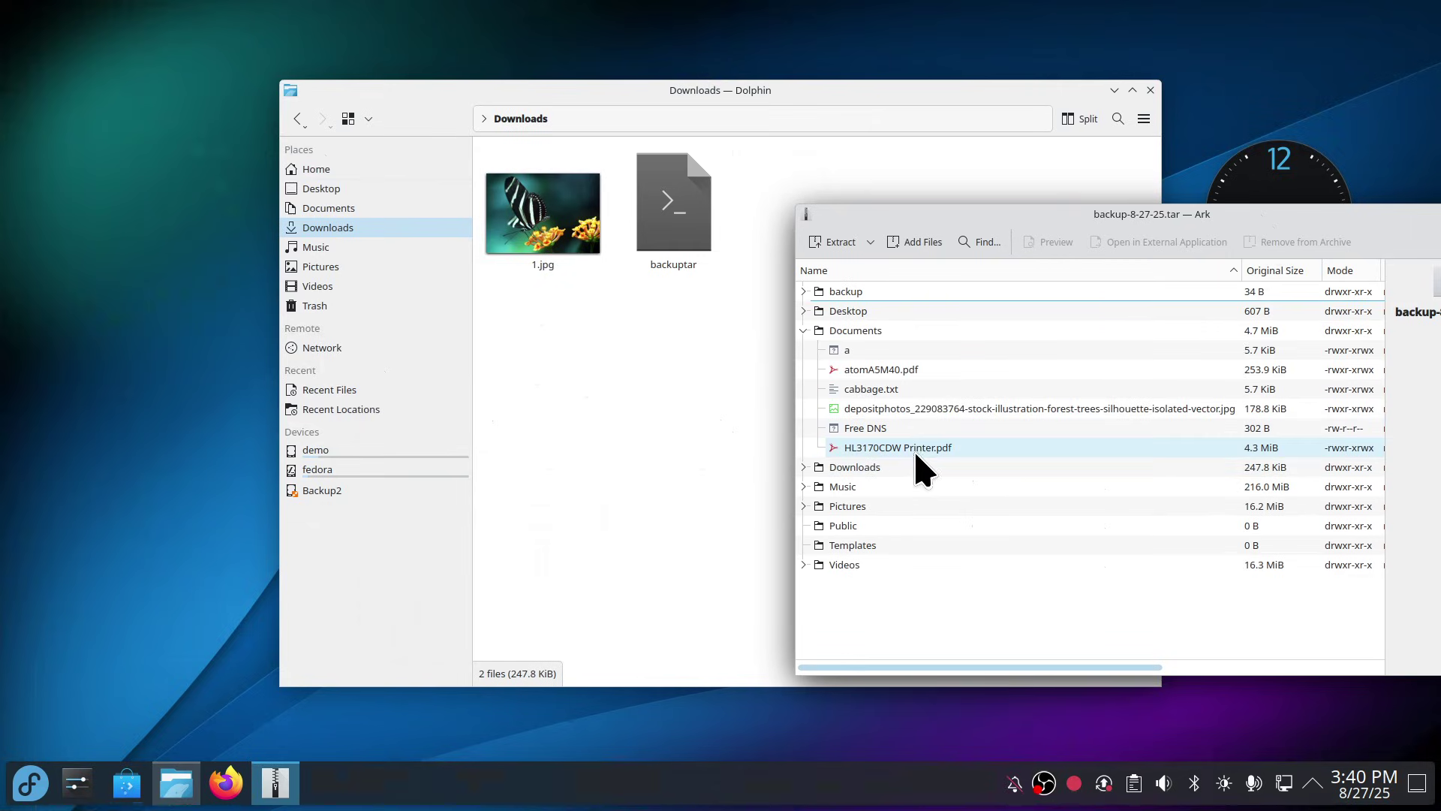
drag(893, 447, 725, 398)
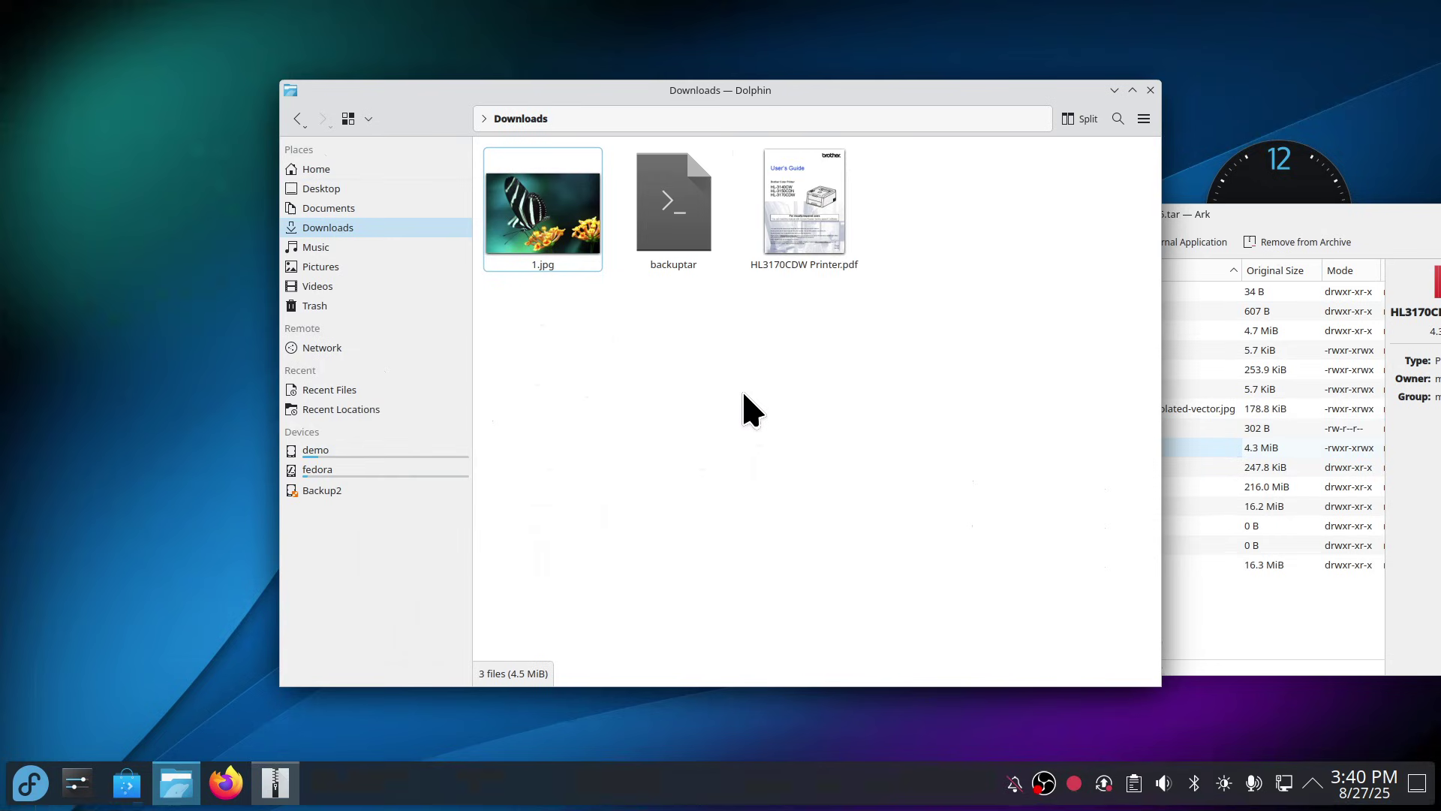
Step: Extract '01 - Love Me Do (Single Version).mp3' from Music > The Beatles > Past Masters, Volume 1 into Downloads
click(1332, 221)
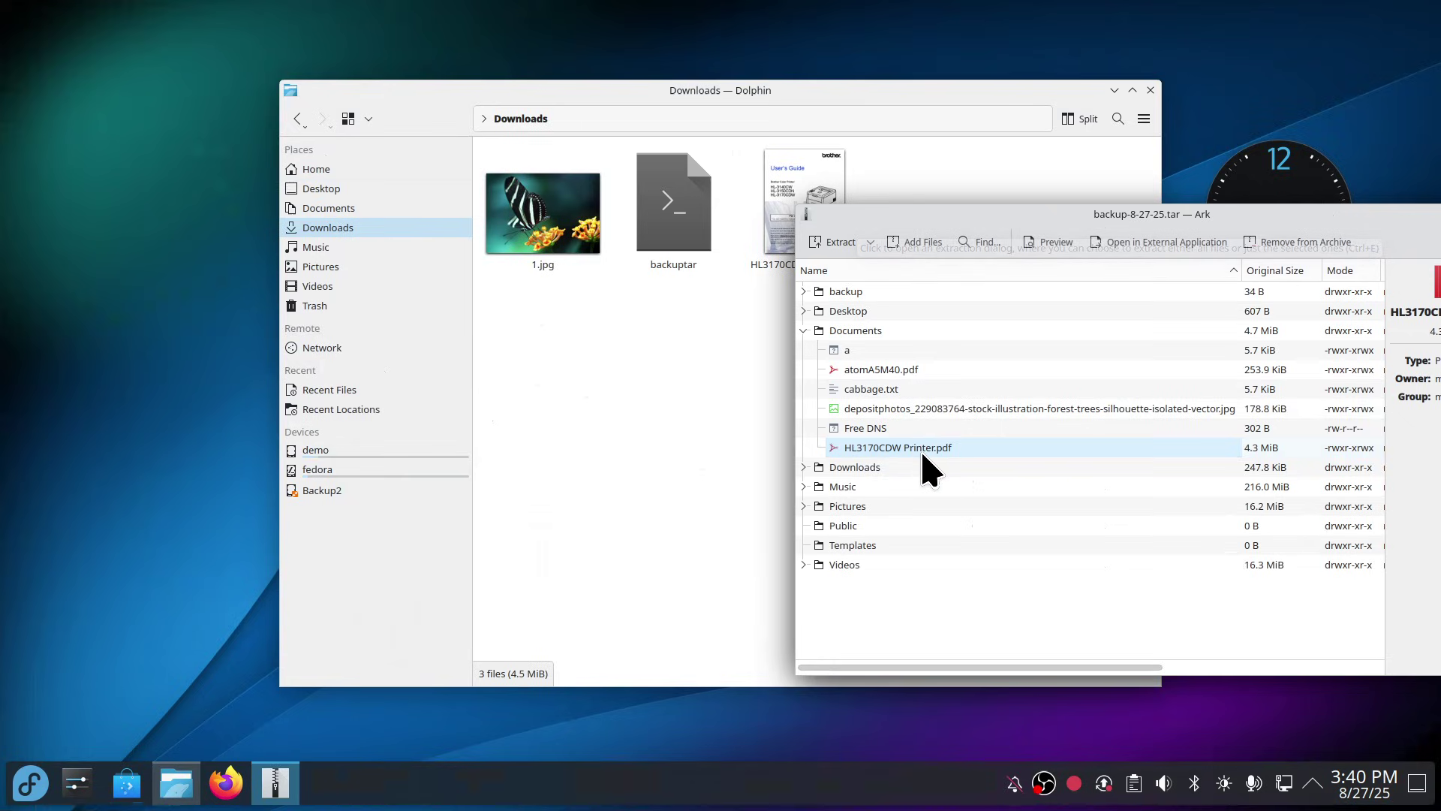
click(804, 487)
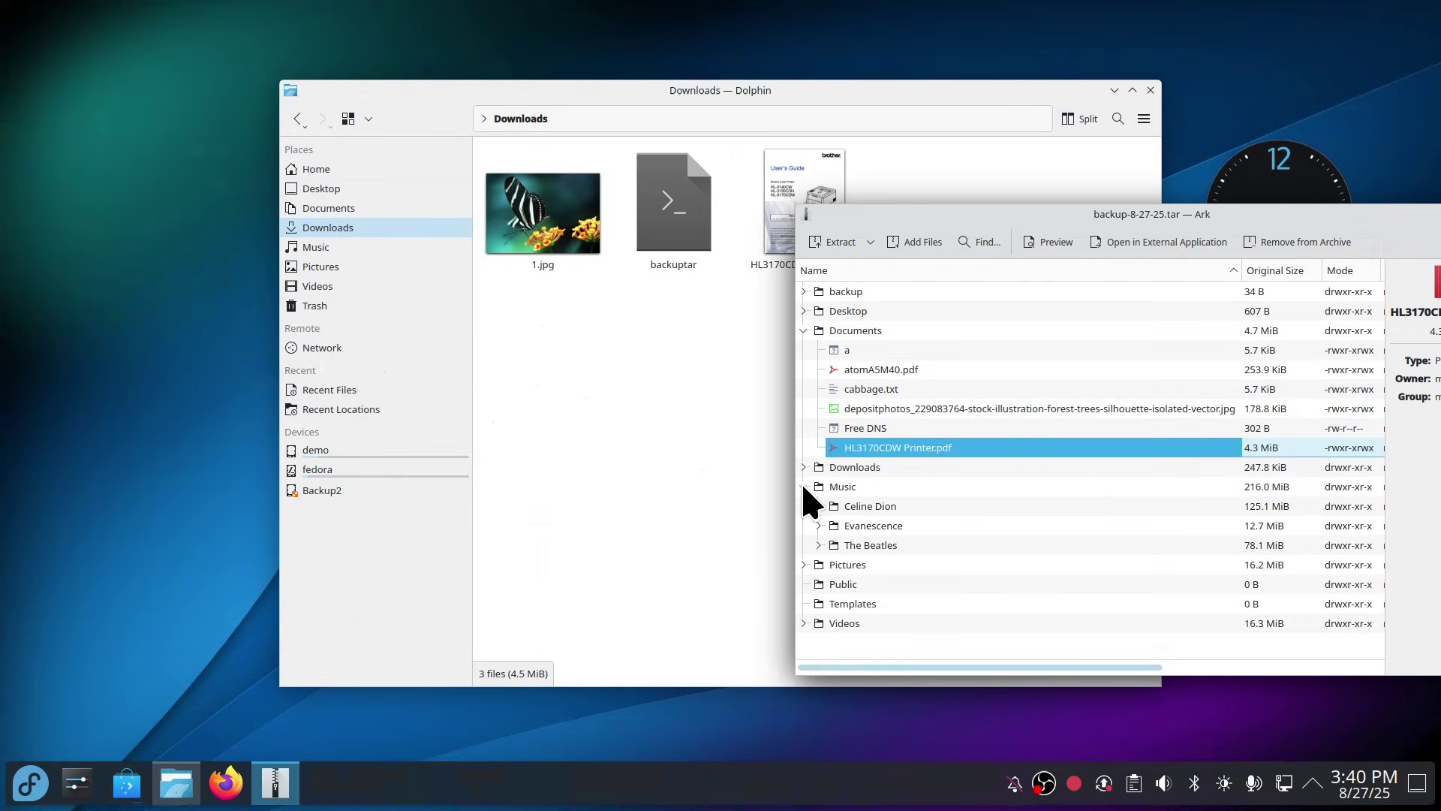
click(819, 545)
click(834, 565)
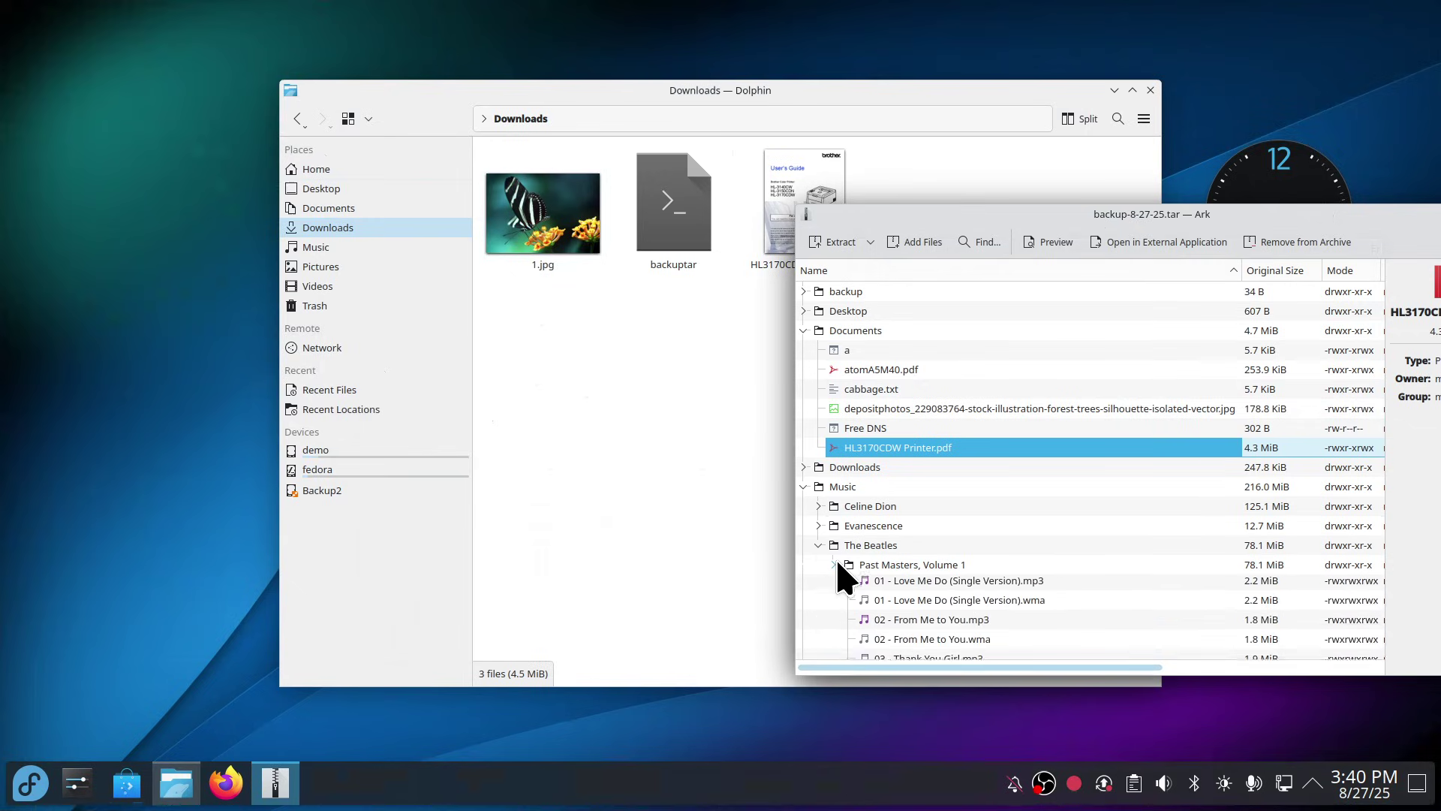
drag(863, 583, 608, 425)
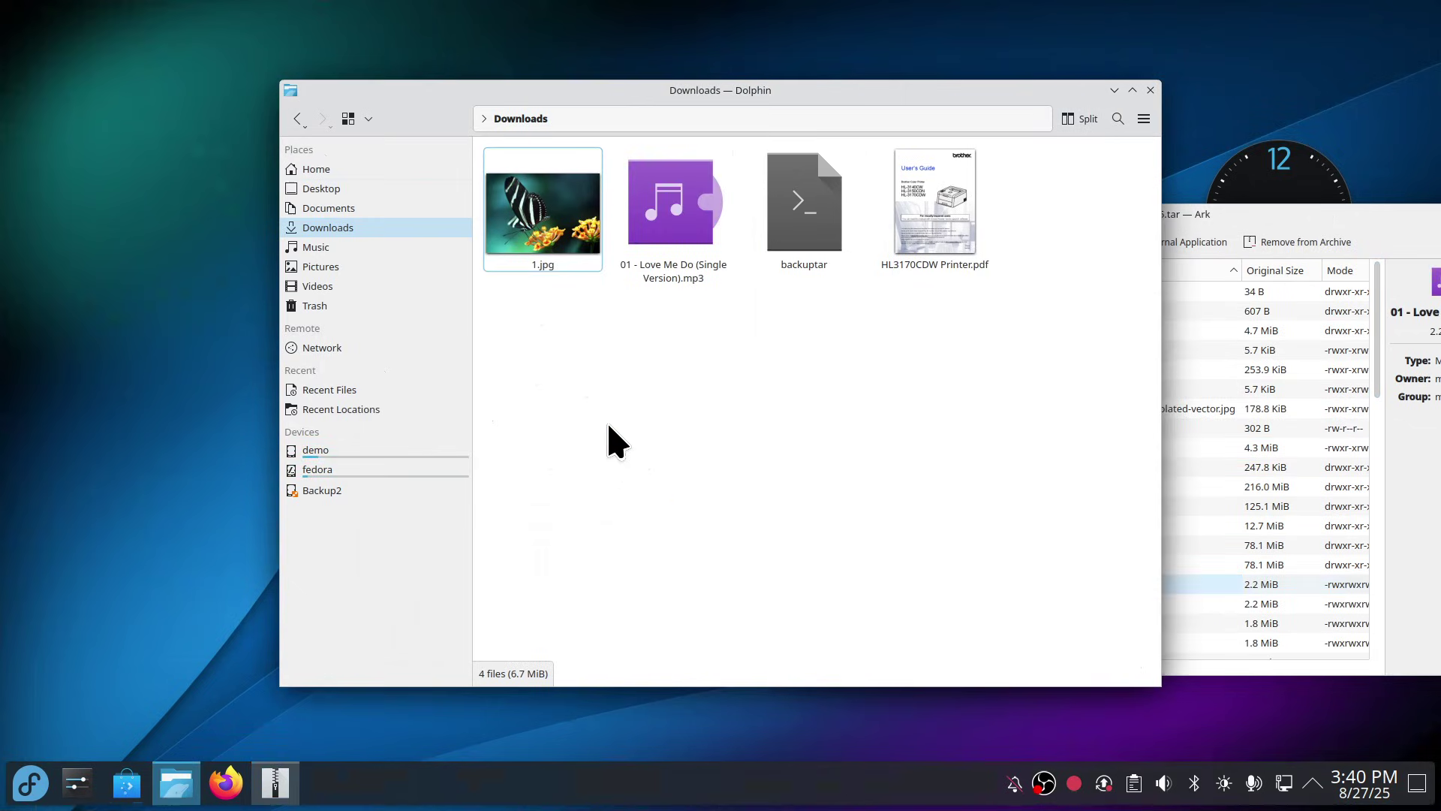
Step: Collapse the archive's Documents and Music folders and reposition the Ark window to reveal Downloads
click(1385, 225)
drag(1025, 217, 708, 254)
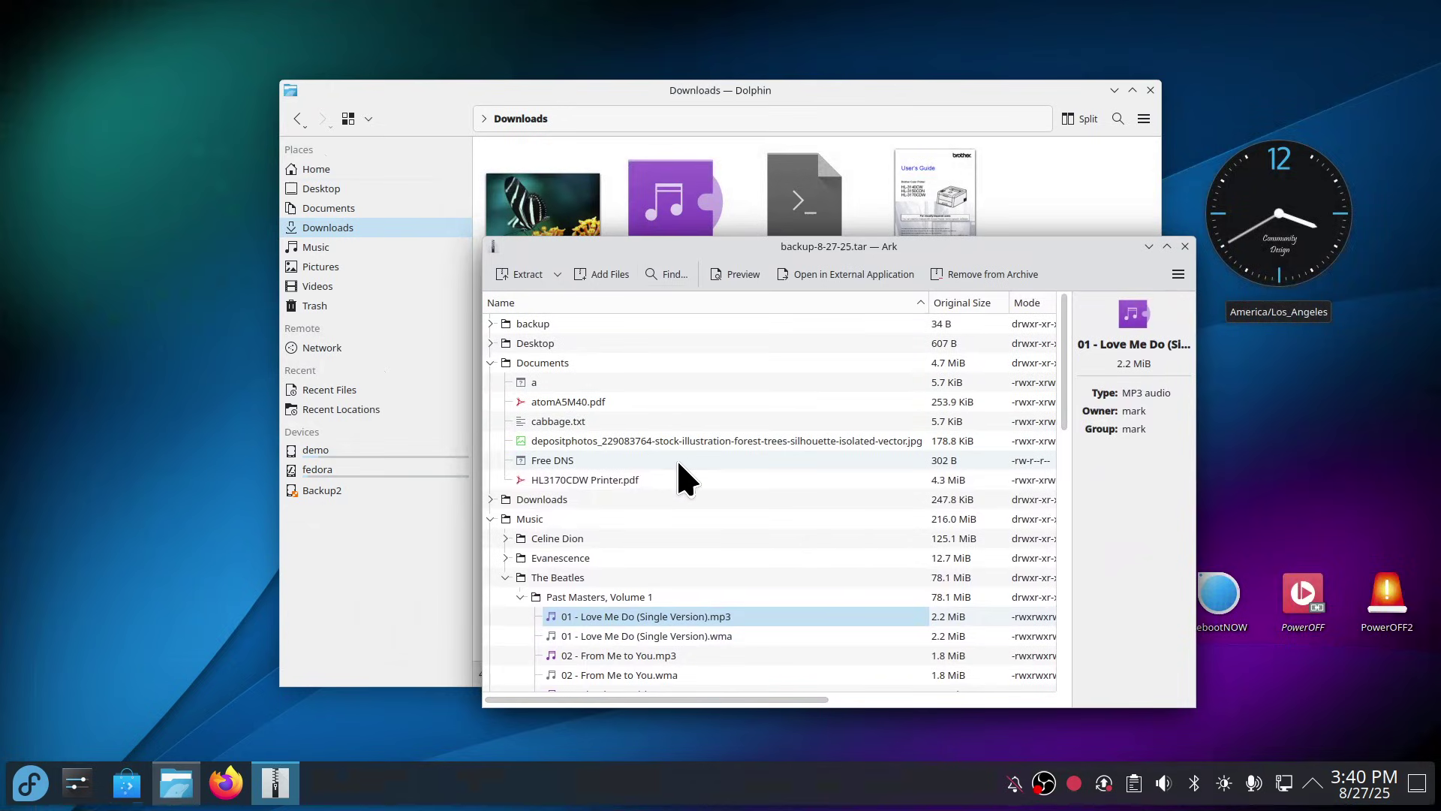
click(492, 363)
click(492, 402)
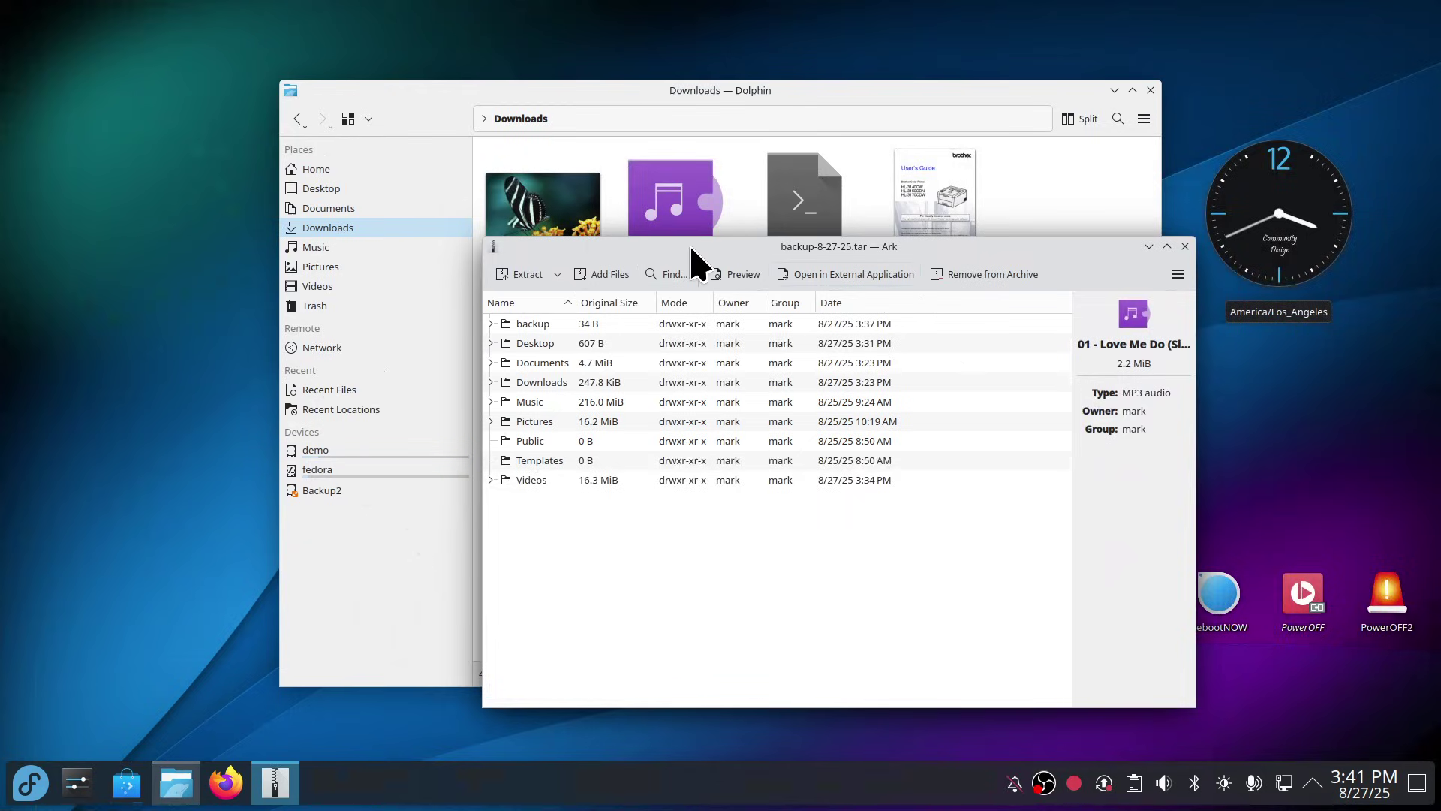
drag(697, 247, 682, 410)
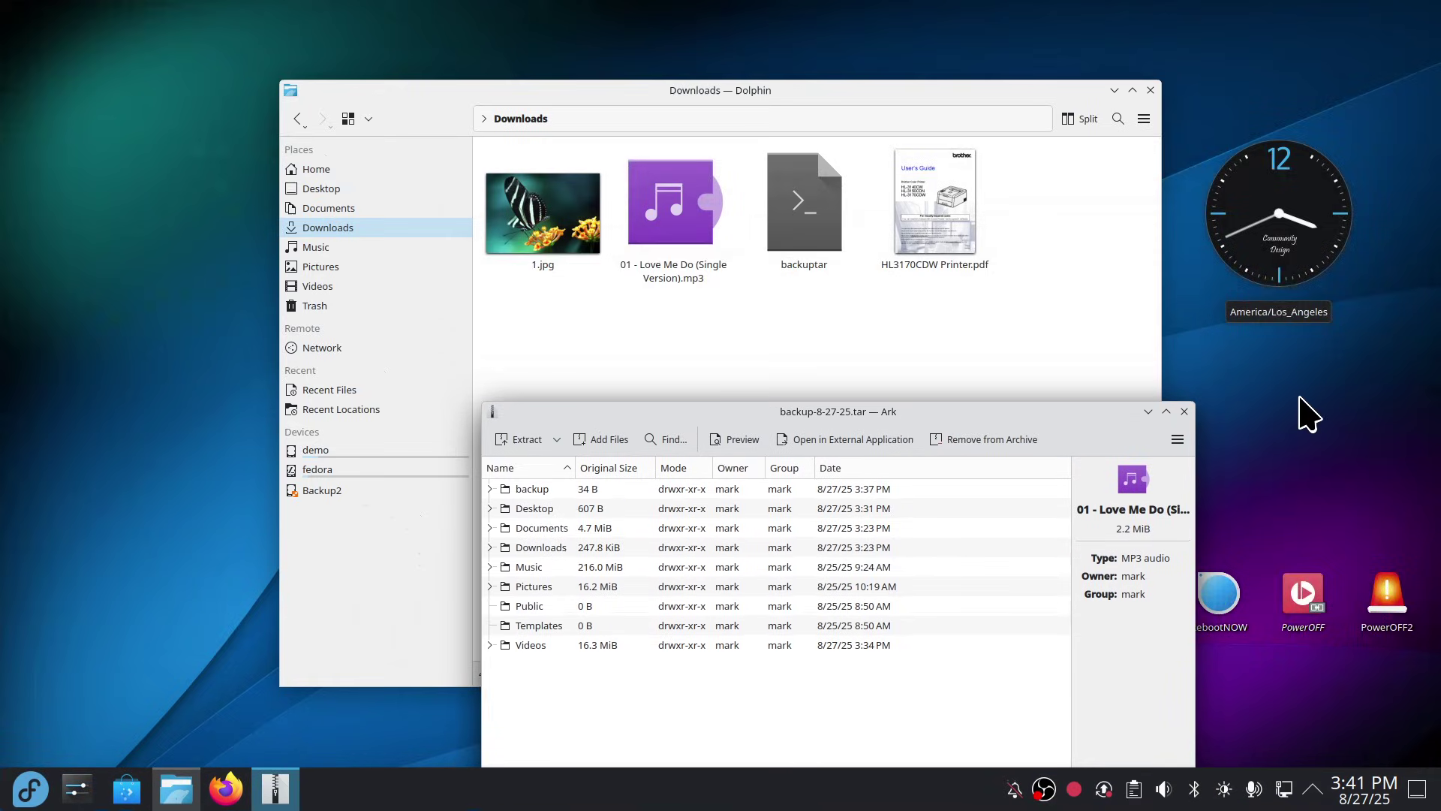
Step: Close the archive, open Home, toggle hidden files on then off with Ctrl+H, and split the view
click(1185, 411)
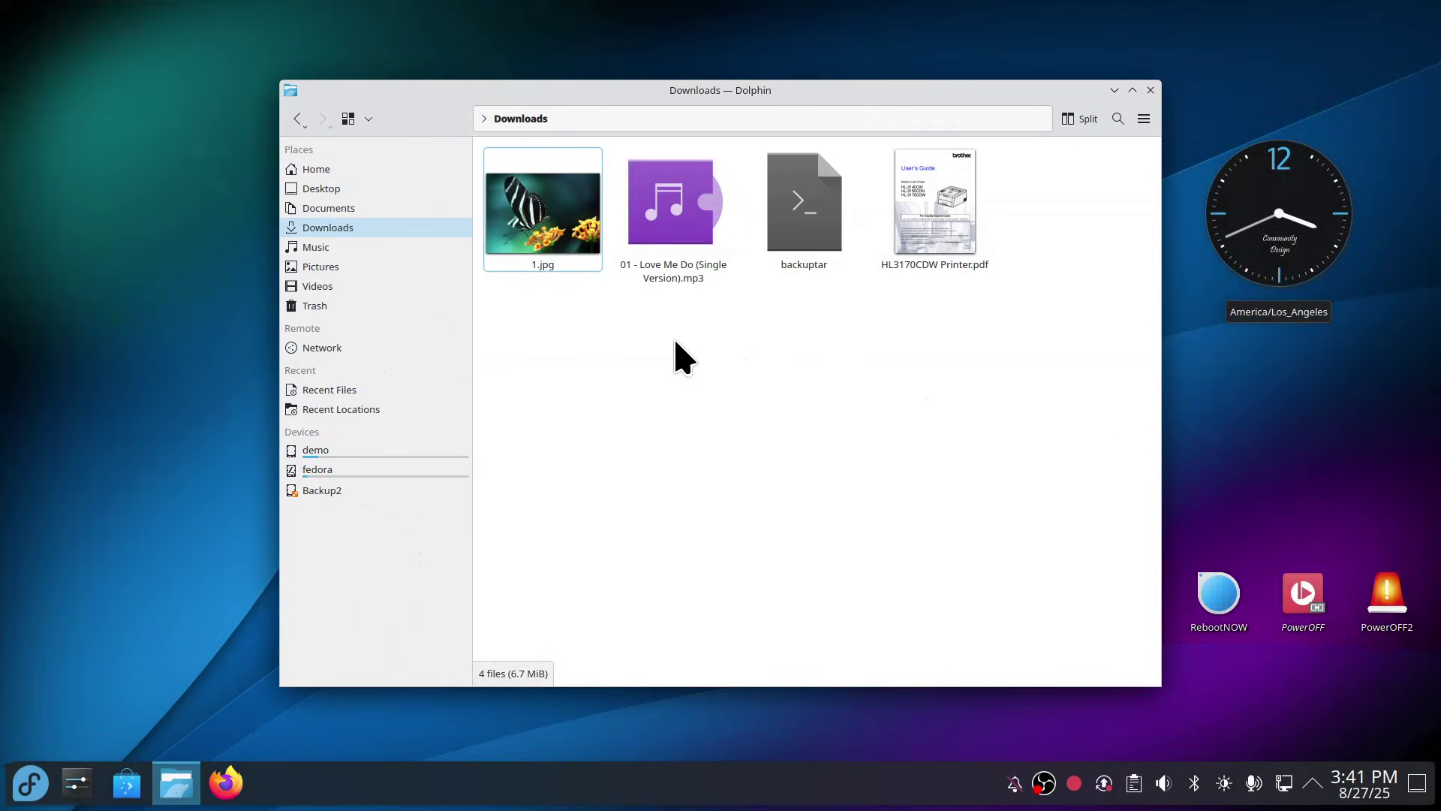
click(322, 169)
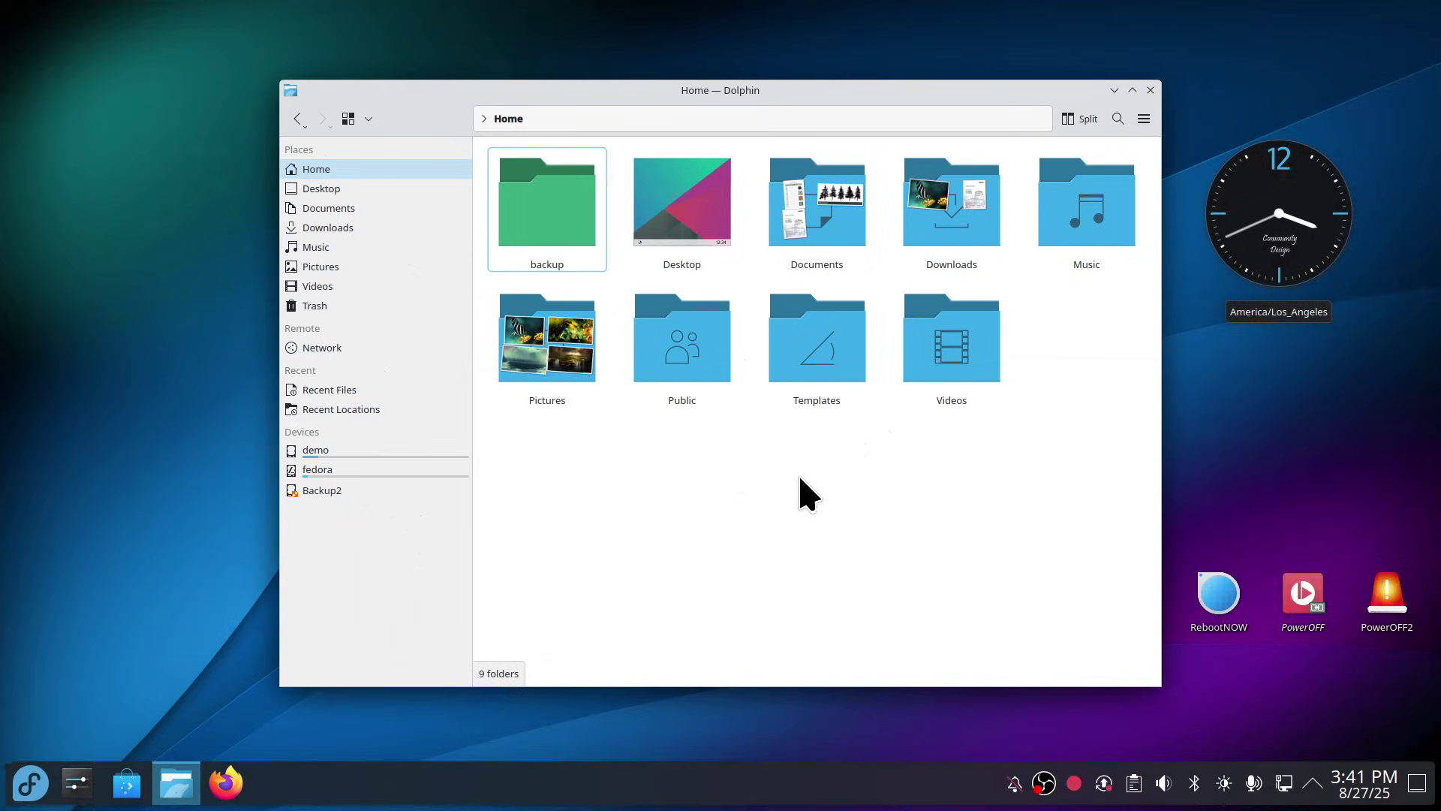
key(ctrl+h)
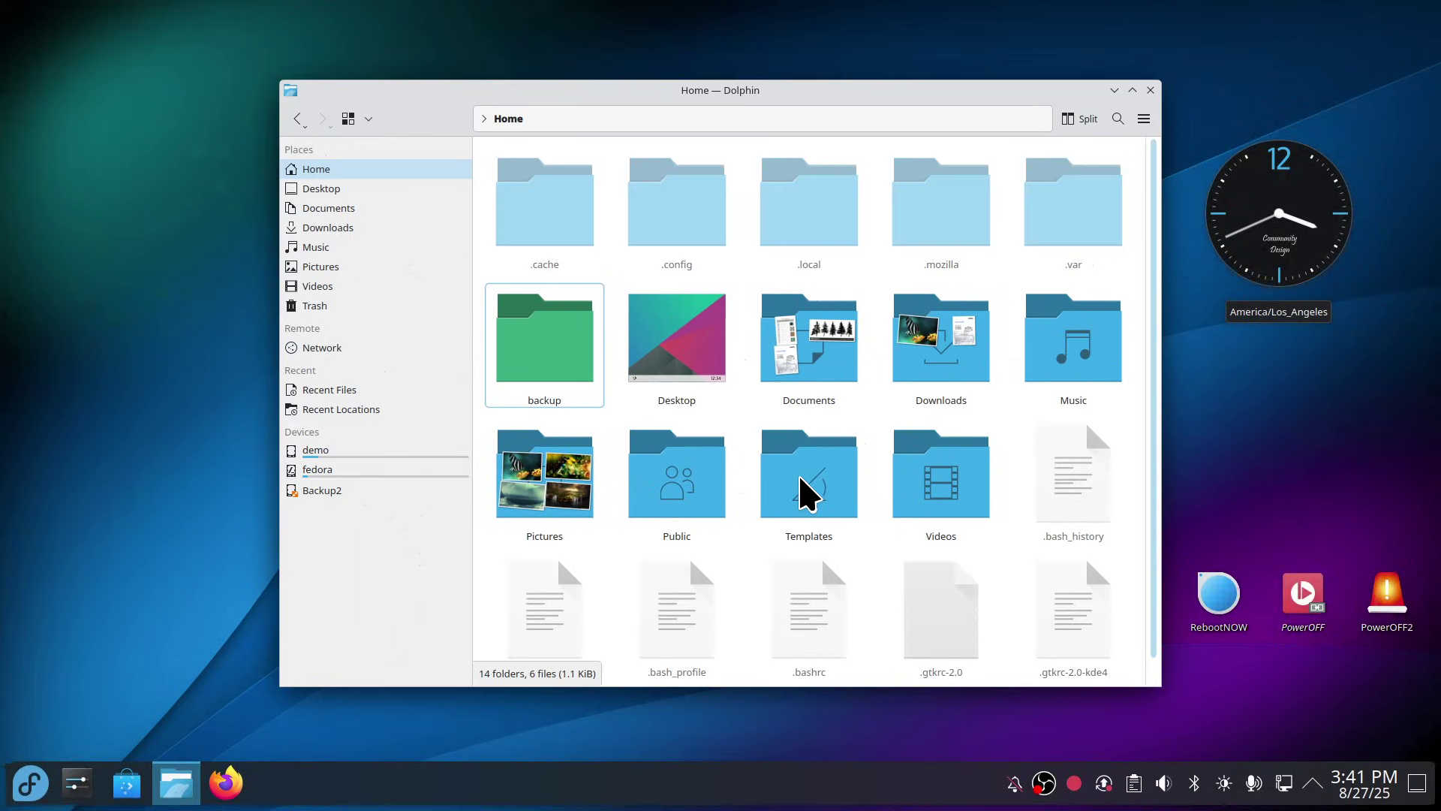
scroll(802, 475, down, 1)
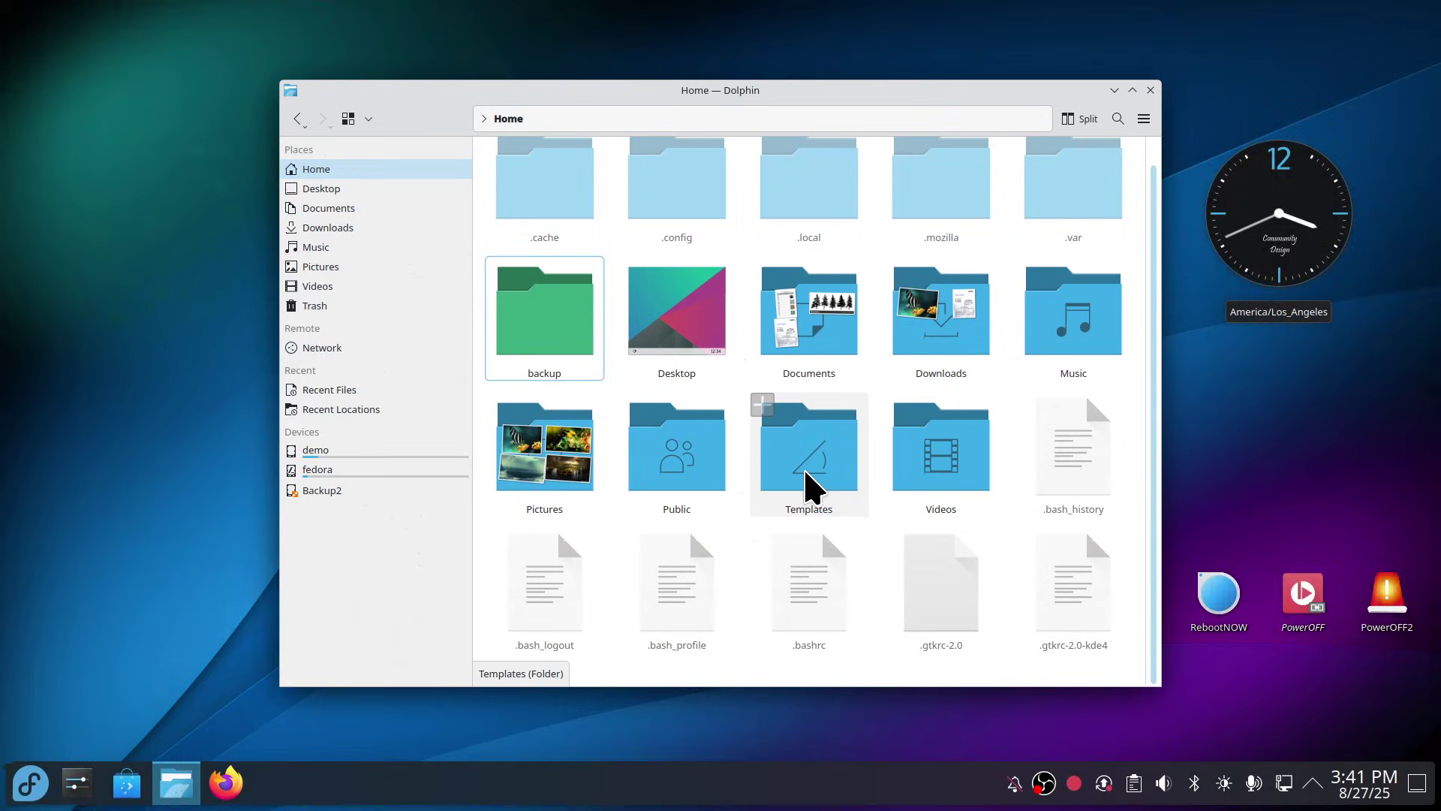
scroll(808, 487, up, 1)
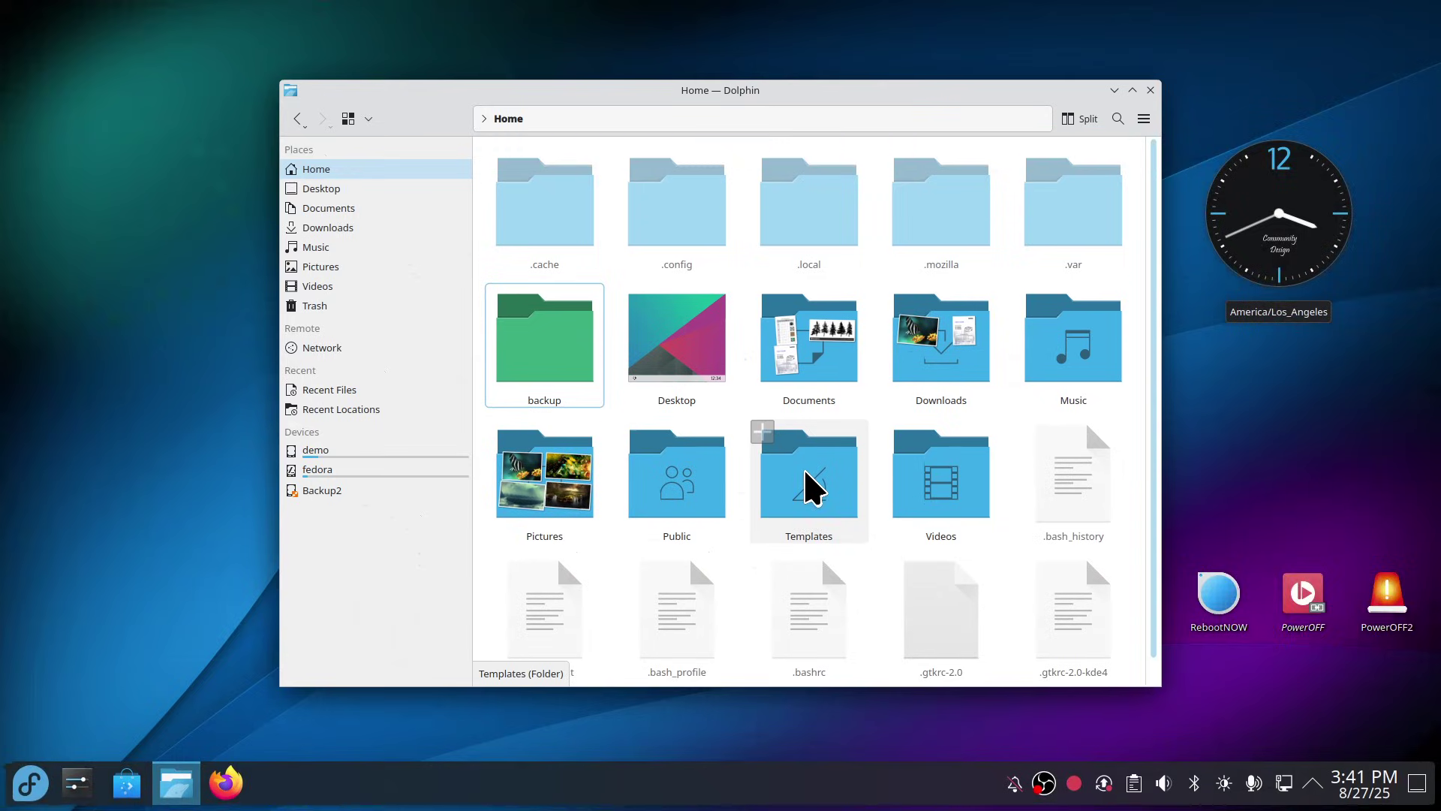
key(ctrl+h)
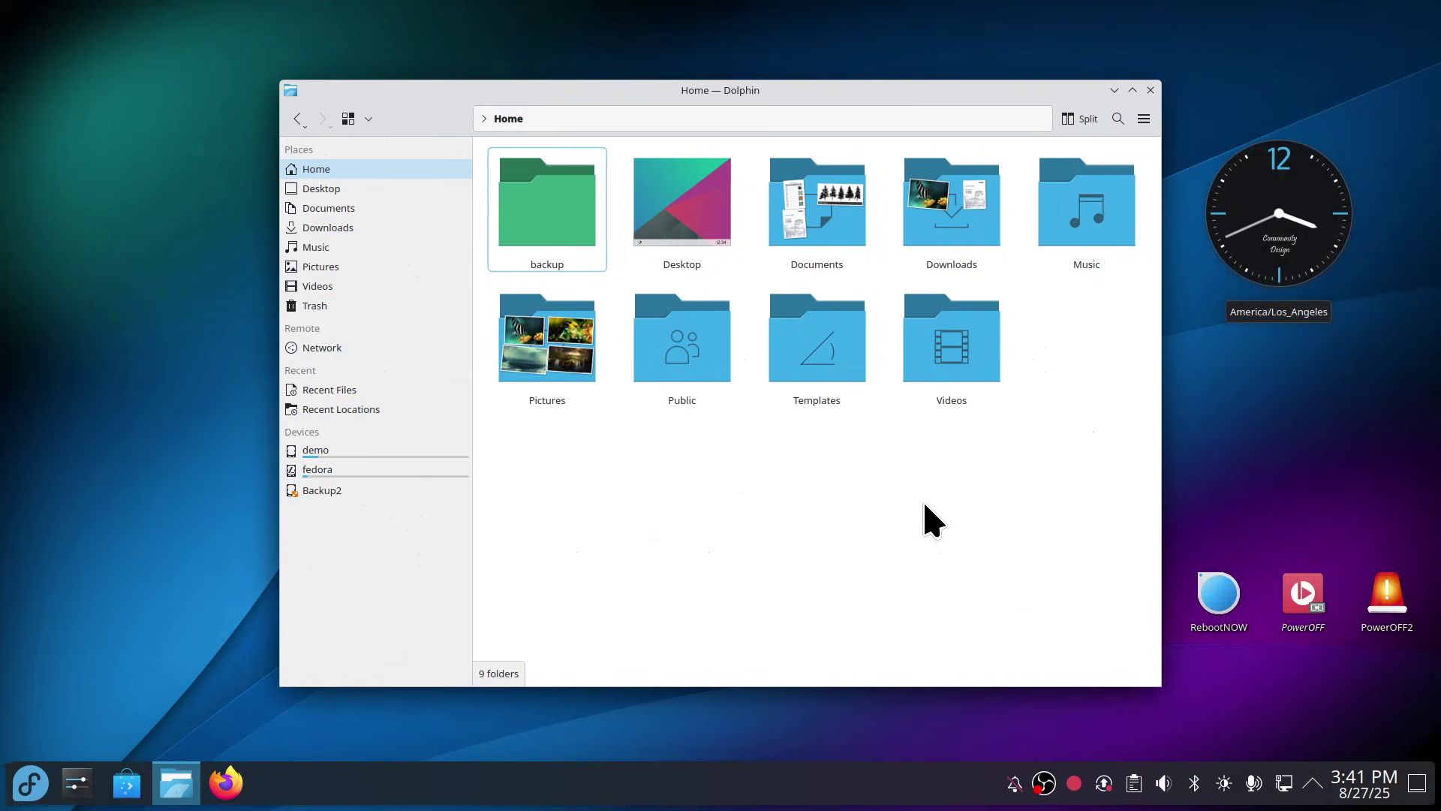
key(F3)
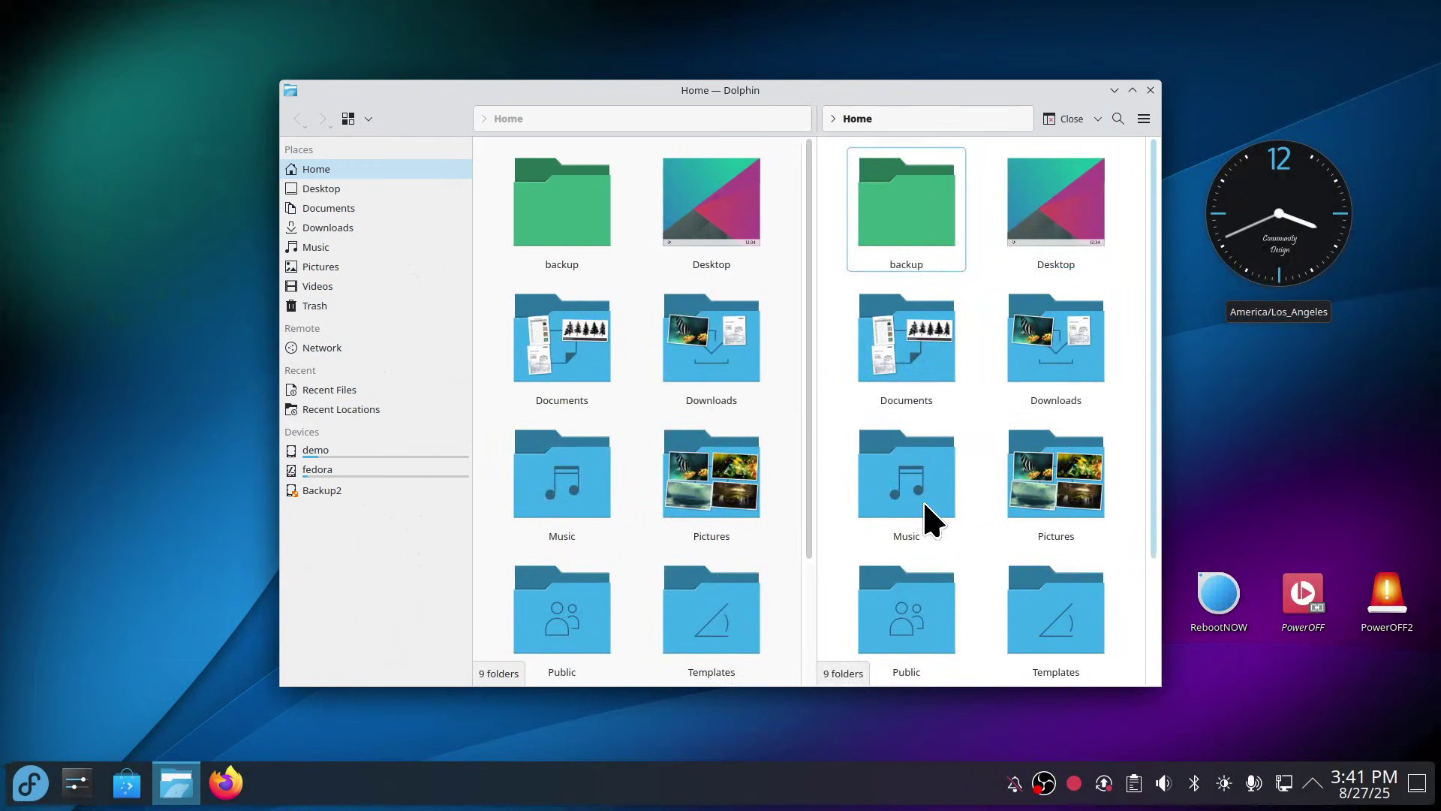
Step: Return to one pane, browse the hamburger menu, then re-enable Split and move the window up-left
key(F3)
click(1144, 120)
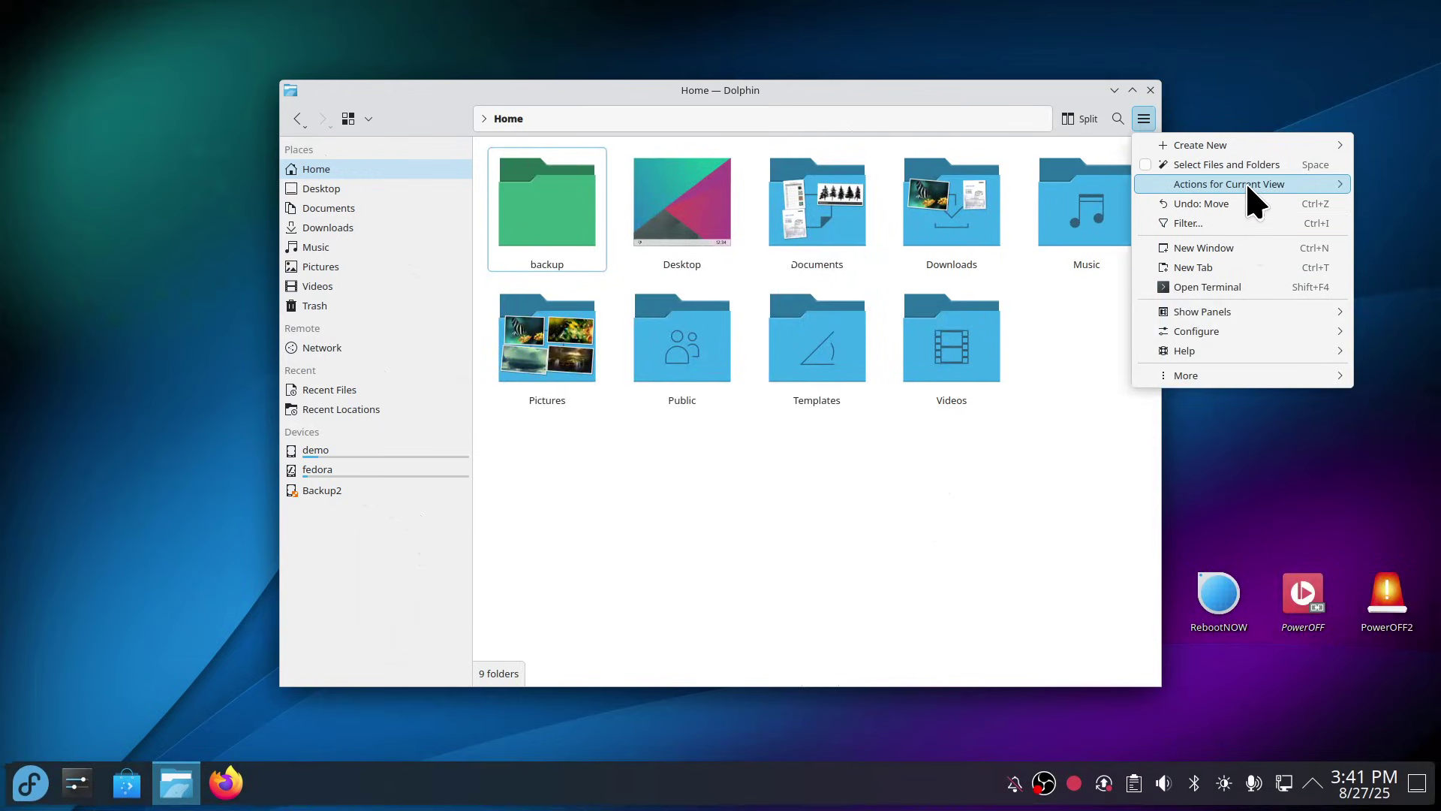
mouse_move(1247, 147)
mouse_move(1253, 314)
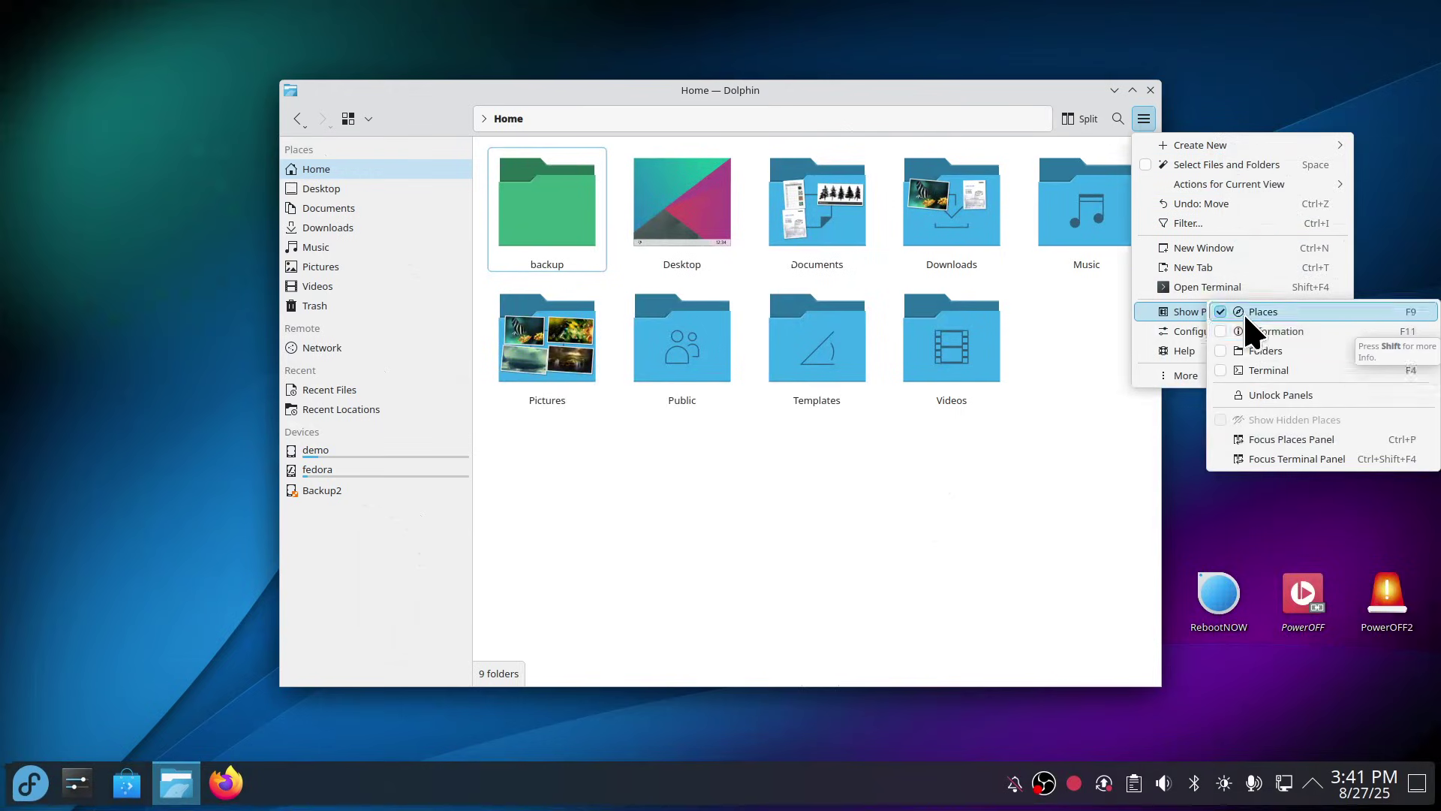
mouse_move(1190, 343)
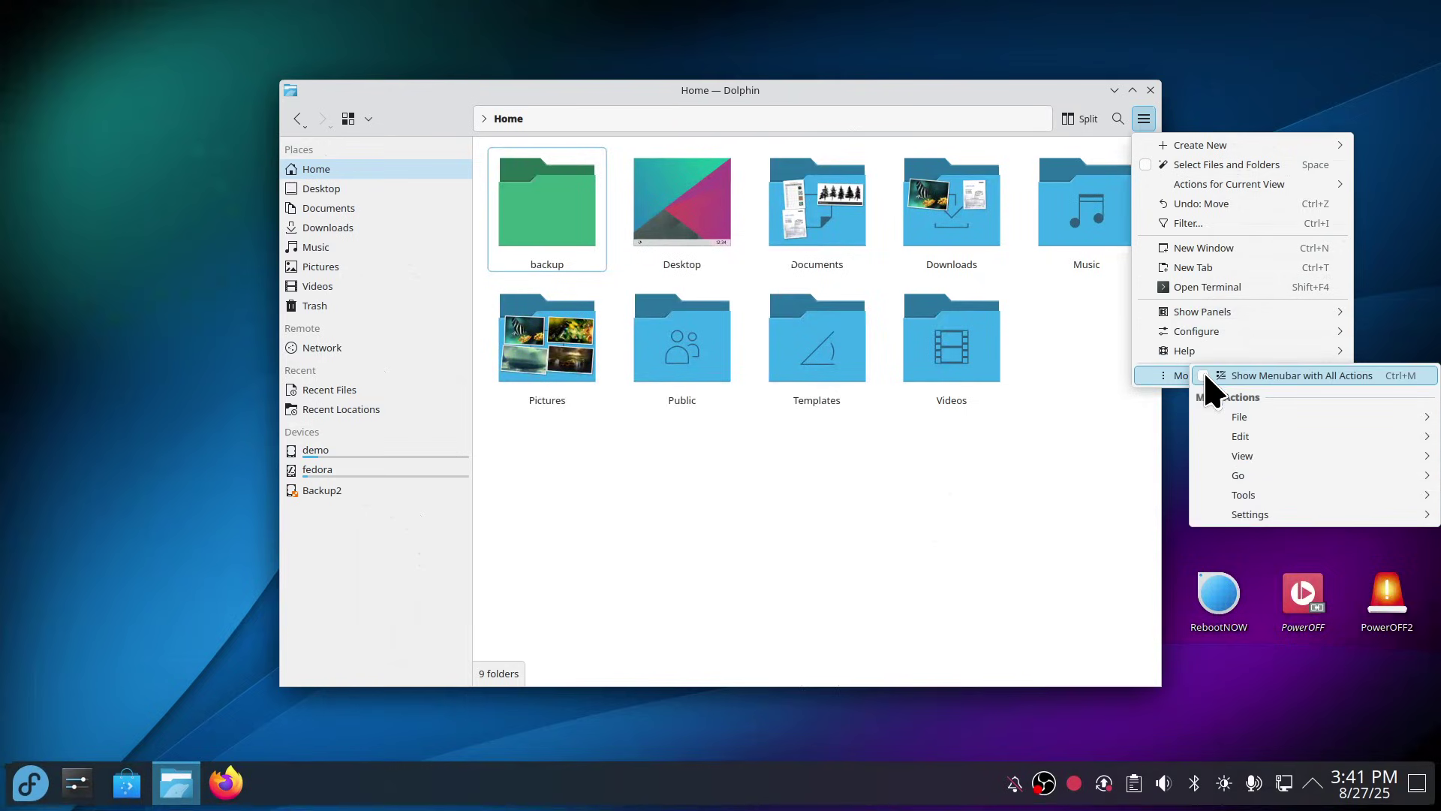
click(1040, 480)
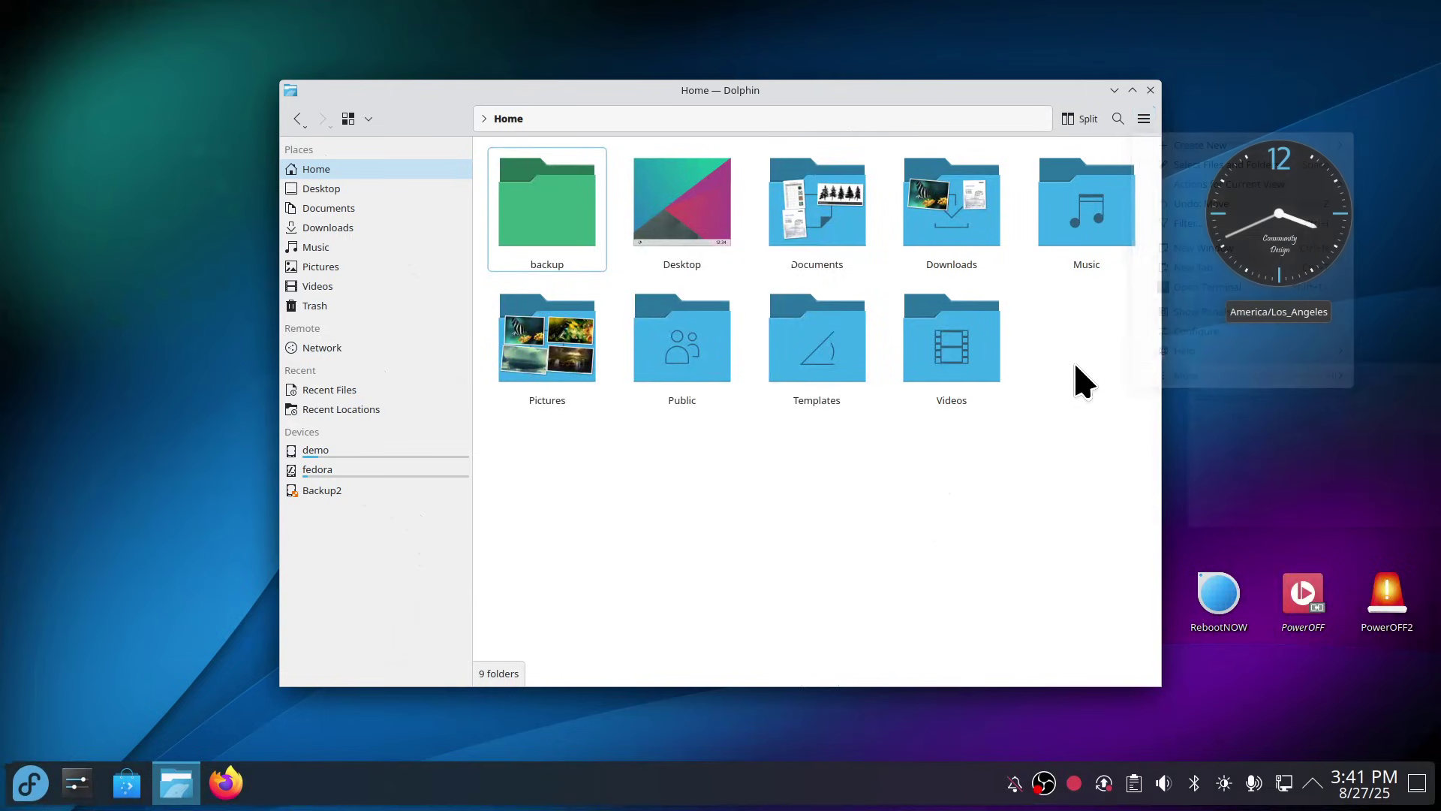
click(1079, 120)
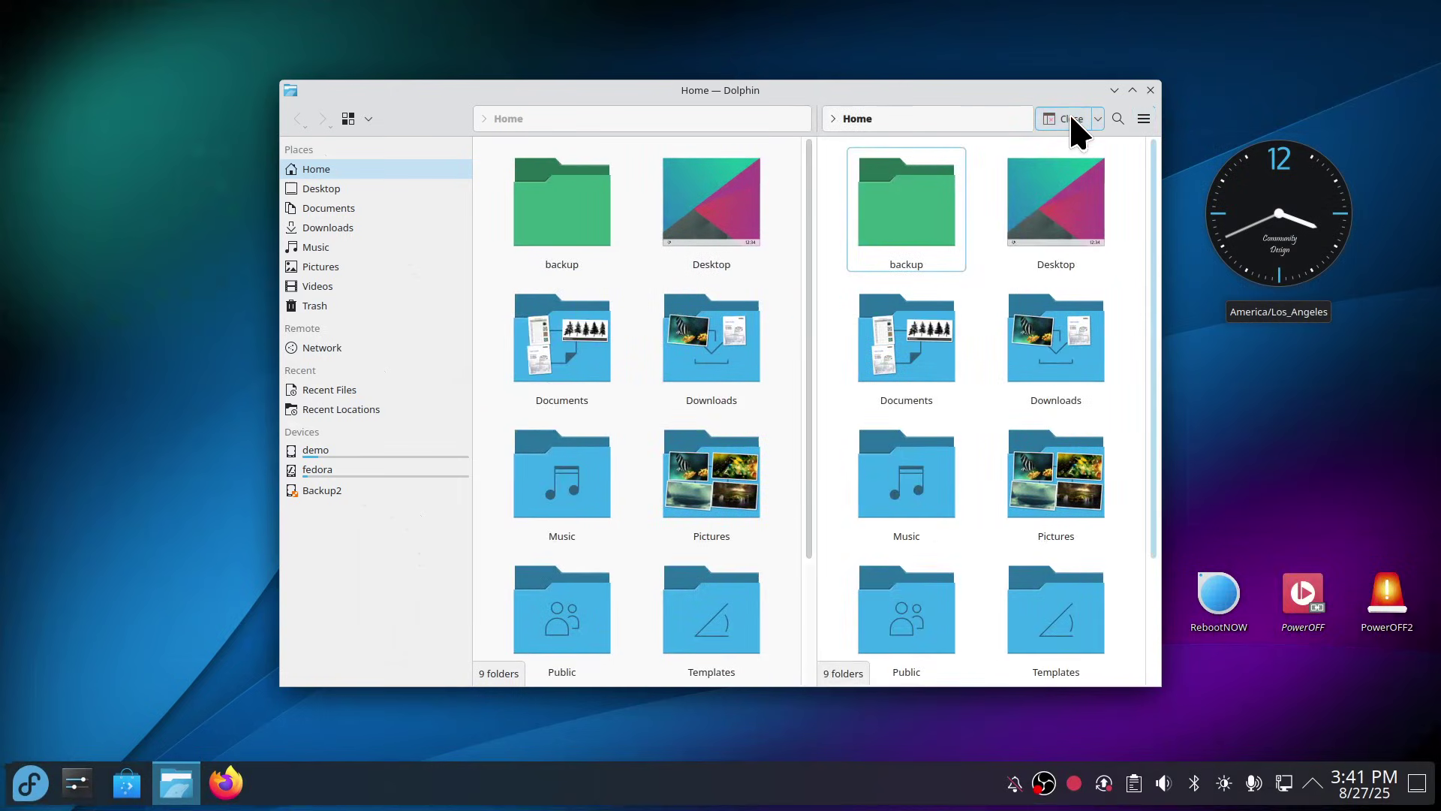
drag(997, 106, 881, 47)
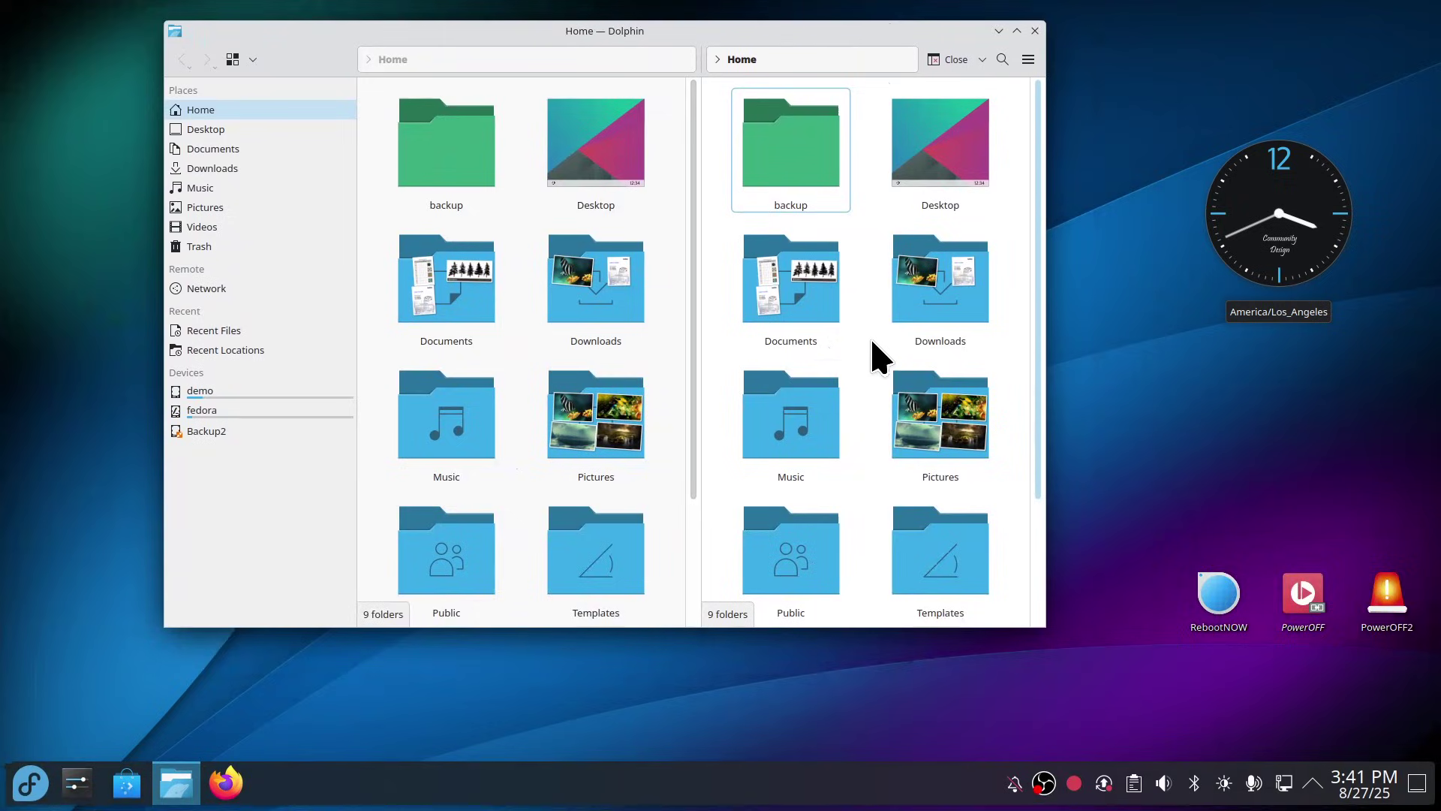
Step: Show the demo drive in the right pane and Downloads in the left pane
click(201, 391)
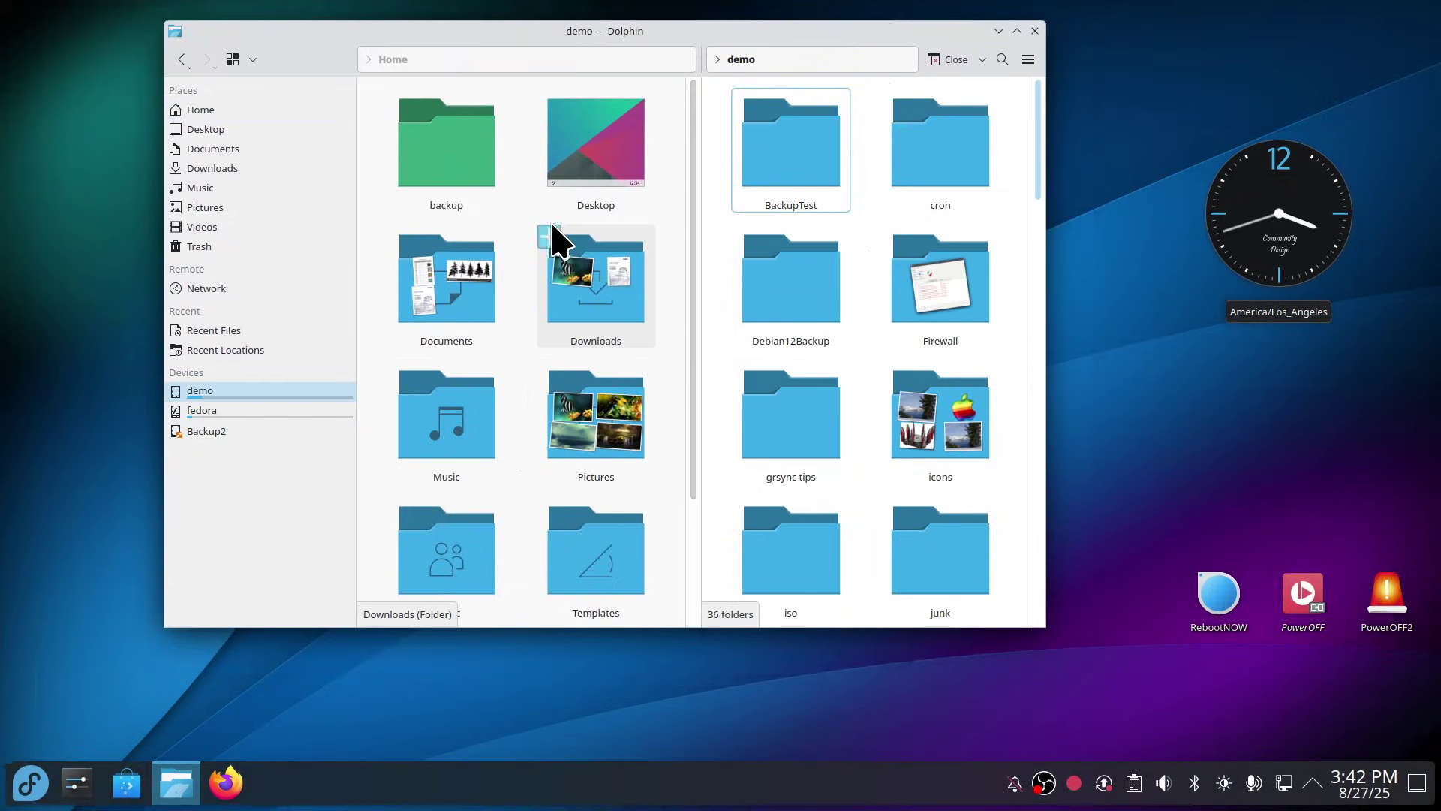
click(523, 215)
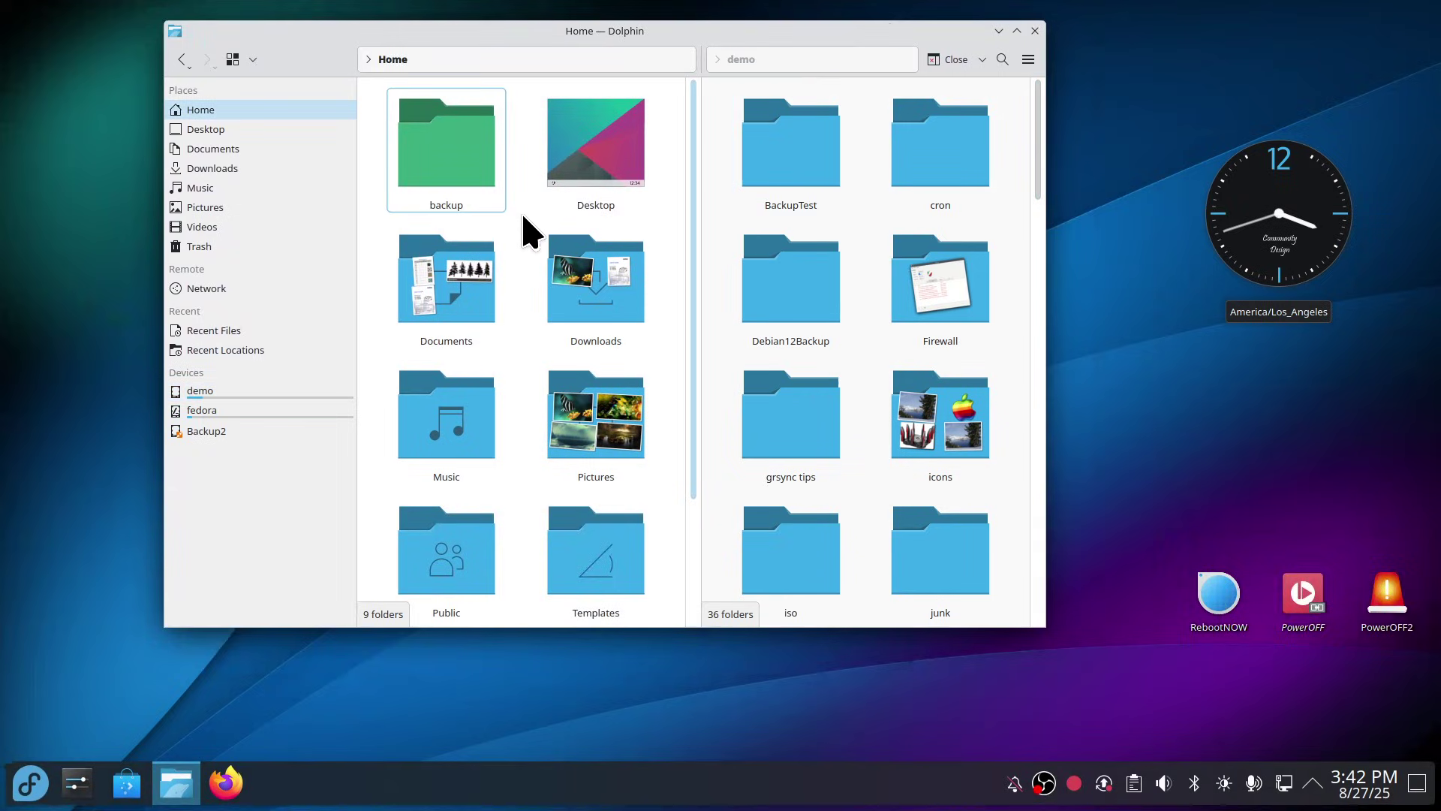
click(244, 170)
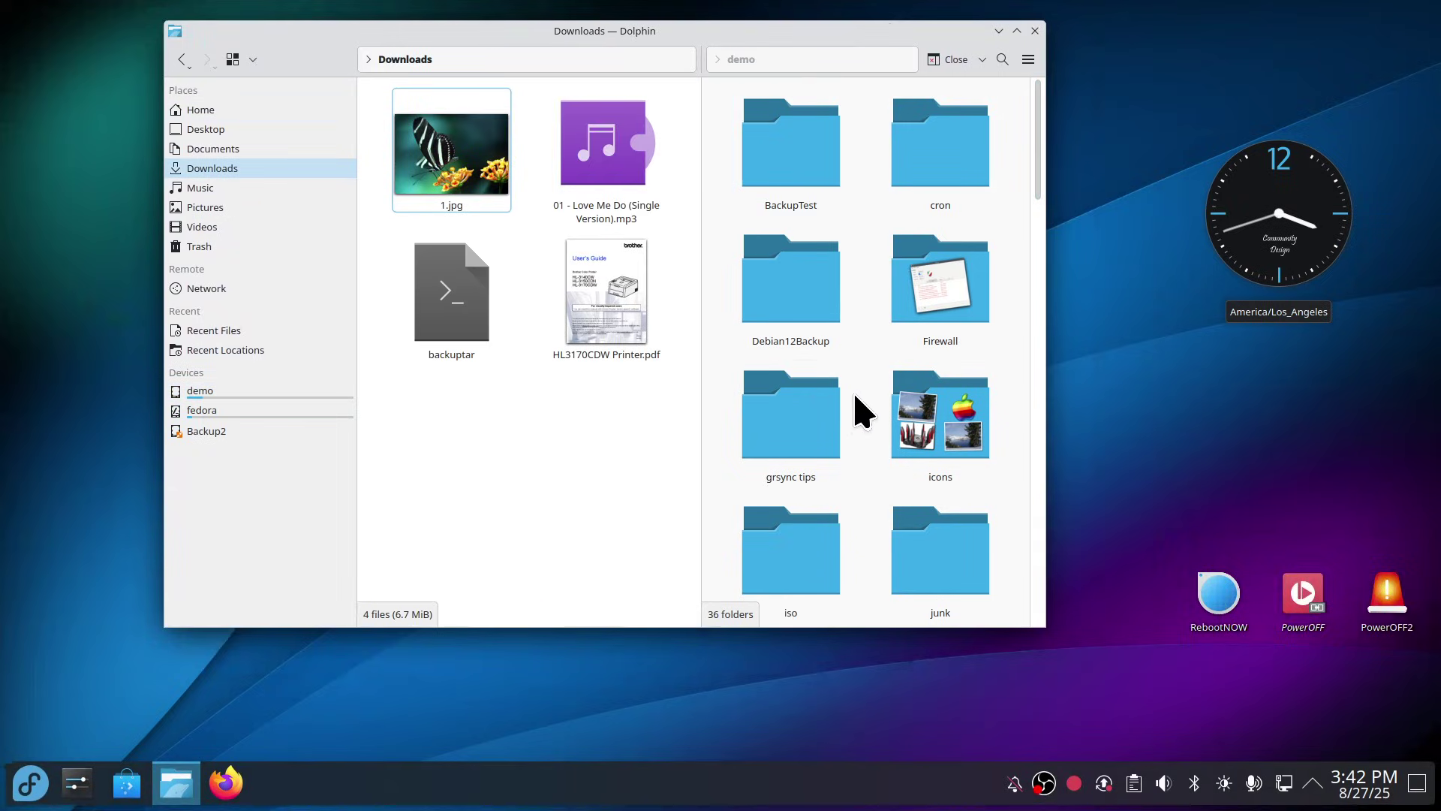
click(856, 353)
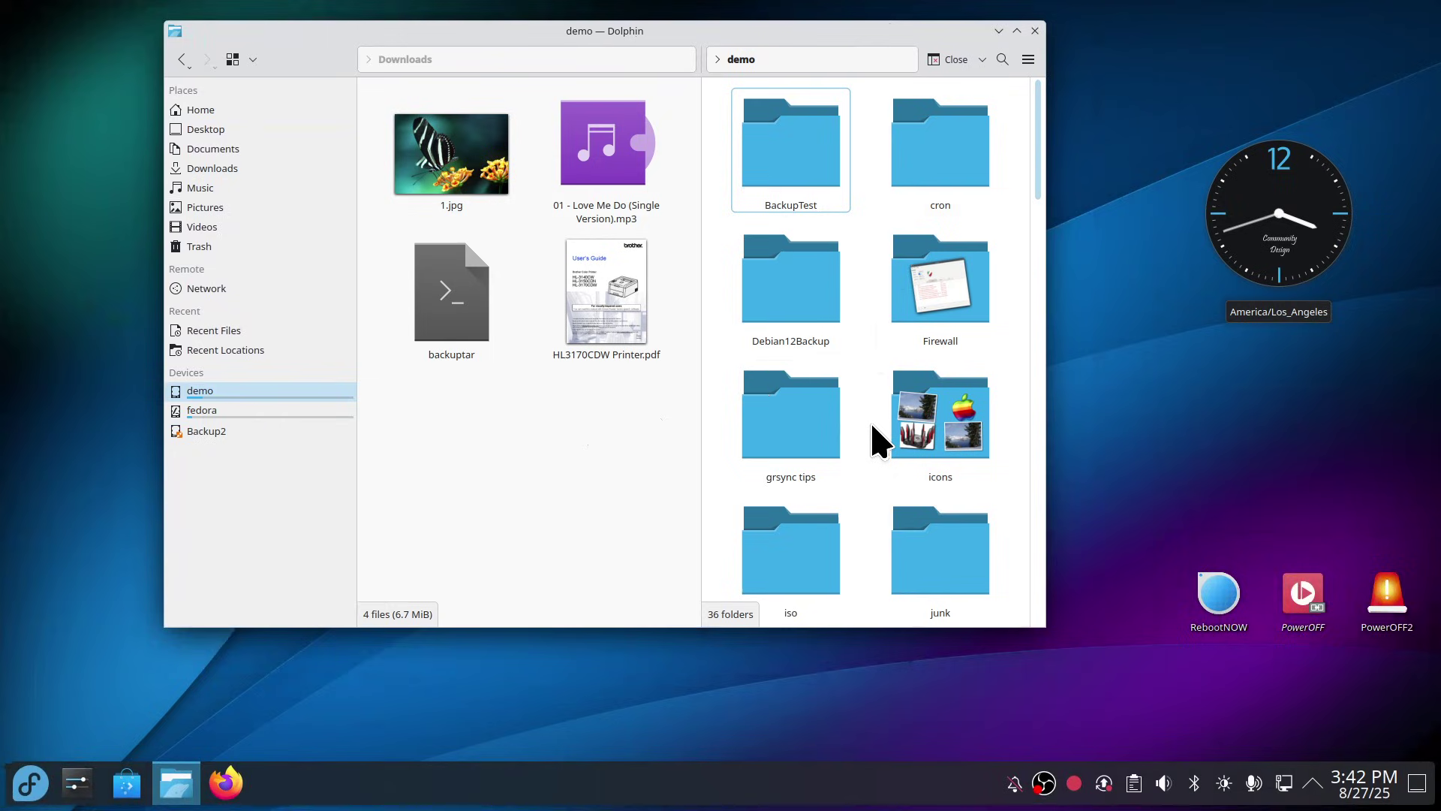
Step: Adjust the demo pane's icon zoom until its folders show two per row
scroll(879, 443, down, 2)
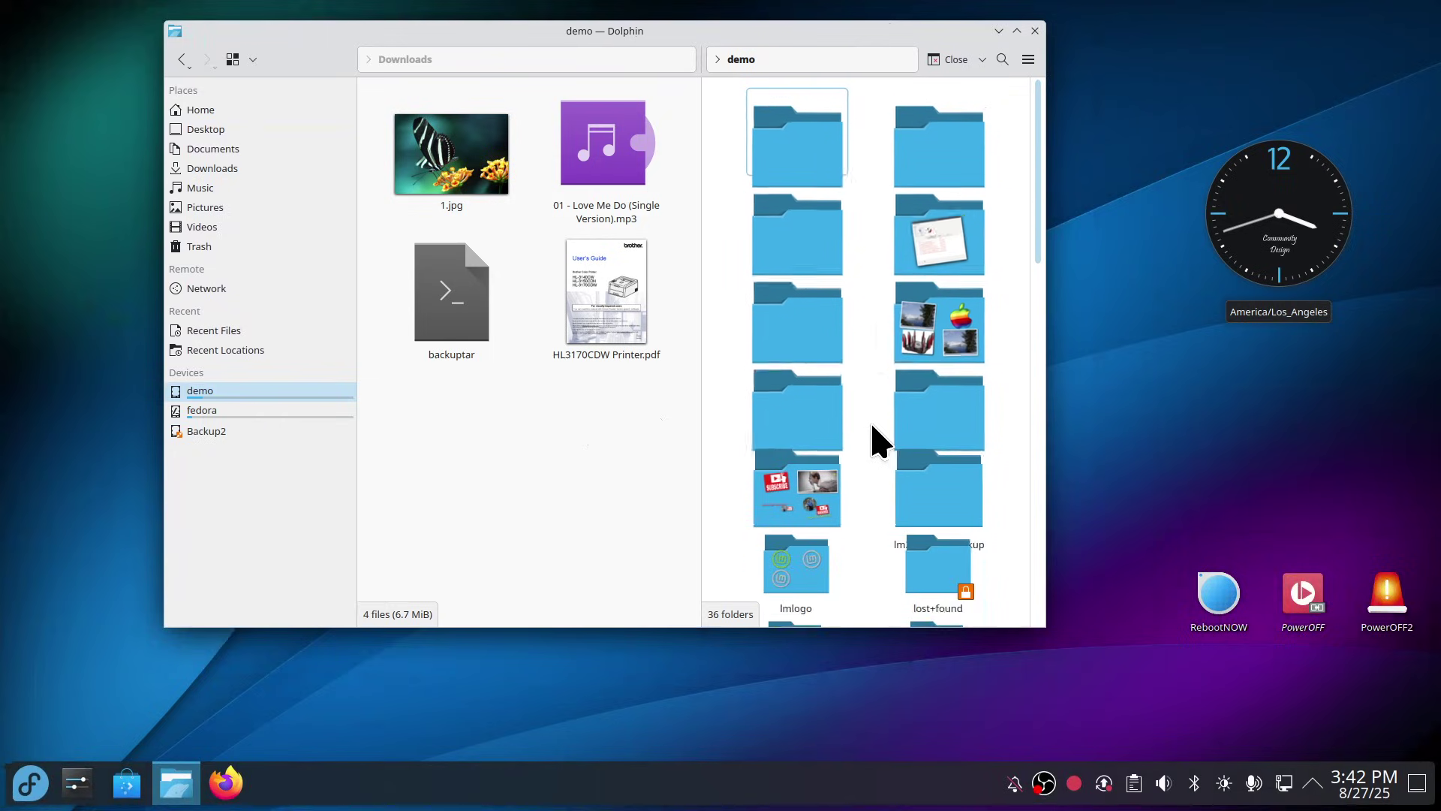
scroll(657, 489, down, 2)
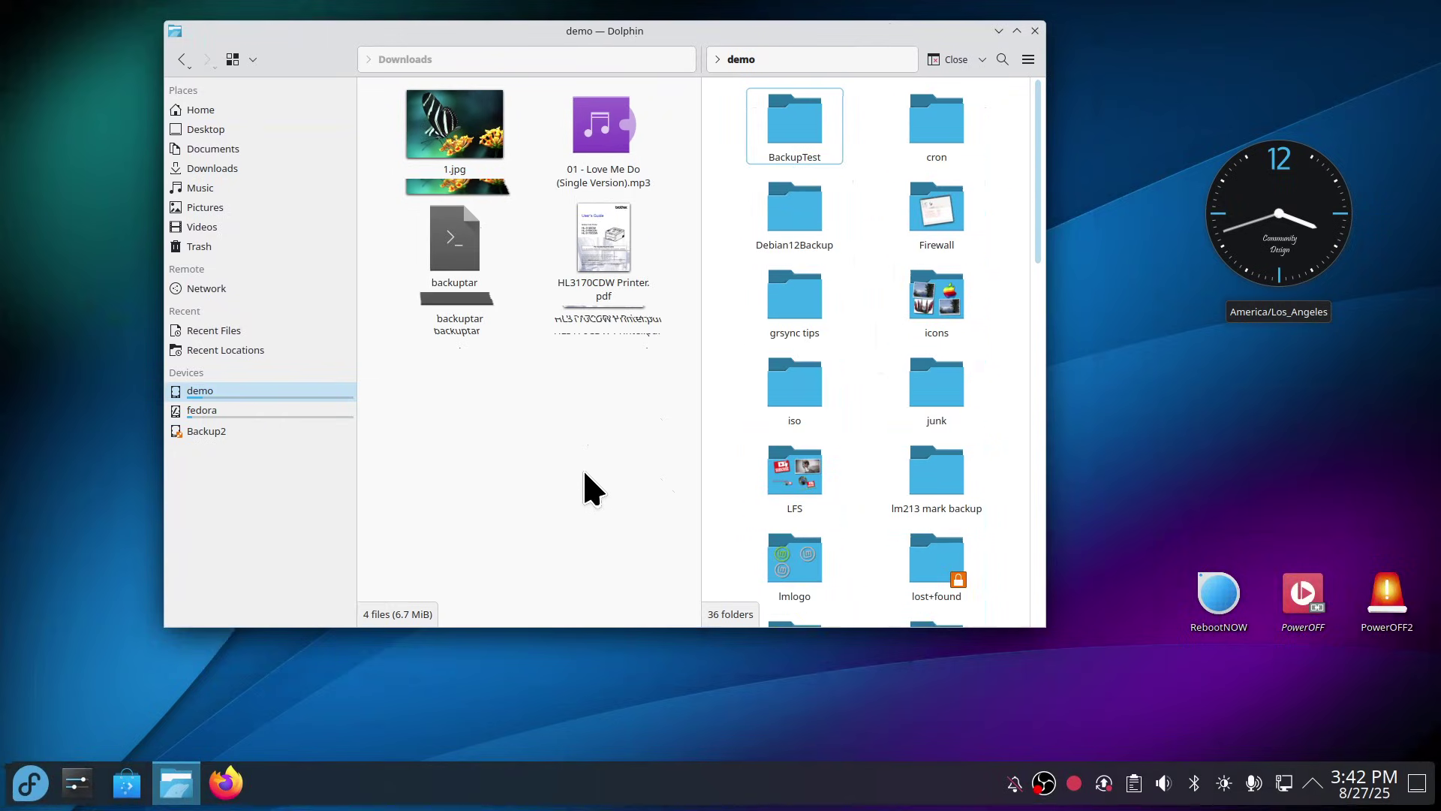
scroll(583, 473, up, 2)
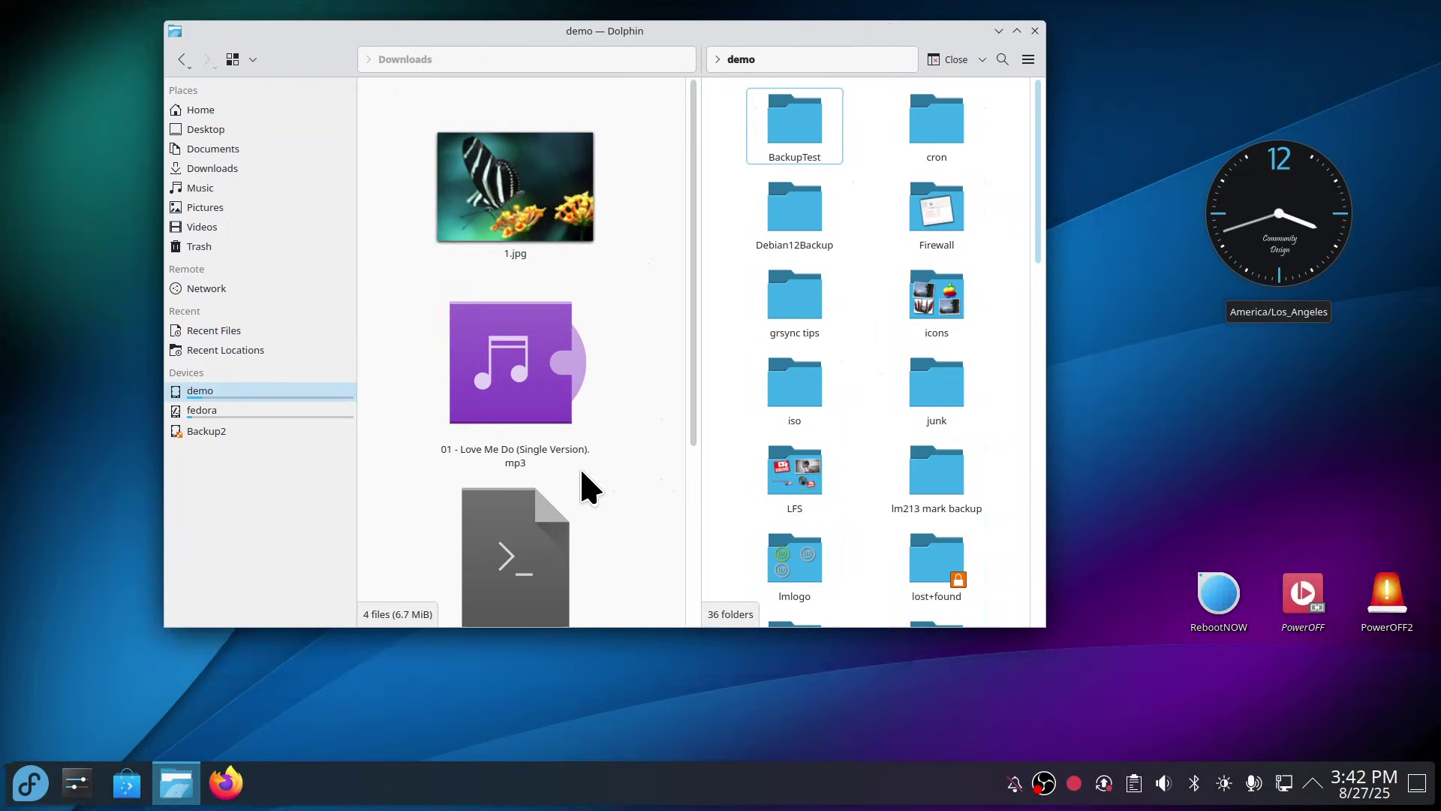
scroll(583, 486, down, 2)
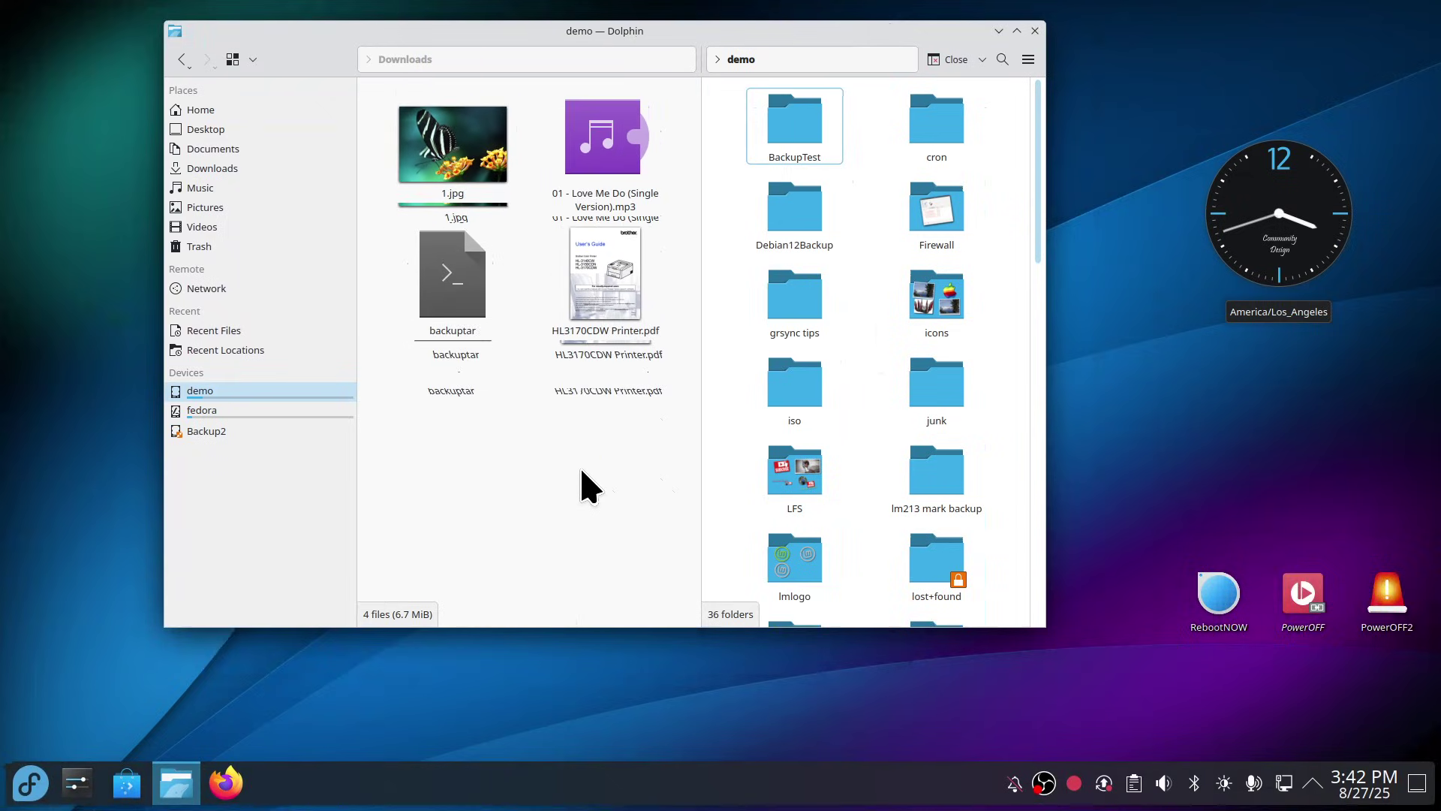
scroll(589, 470, up, 2)
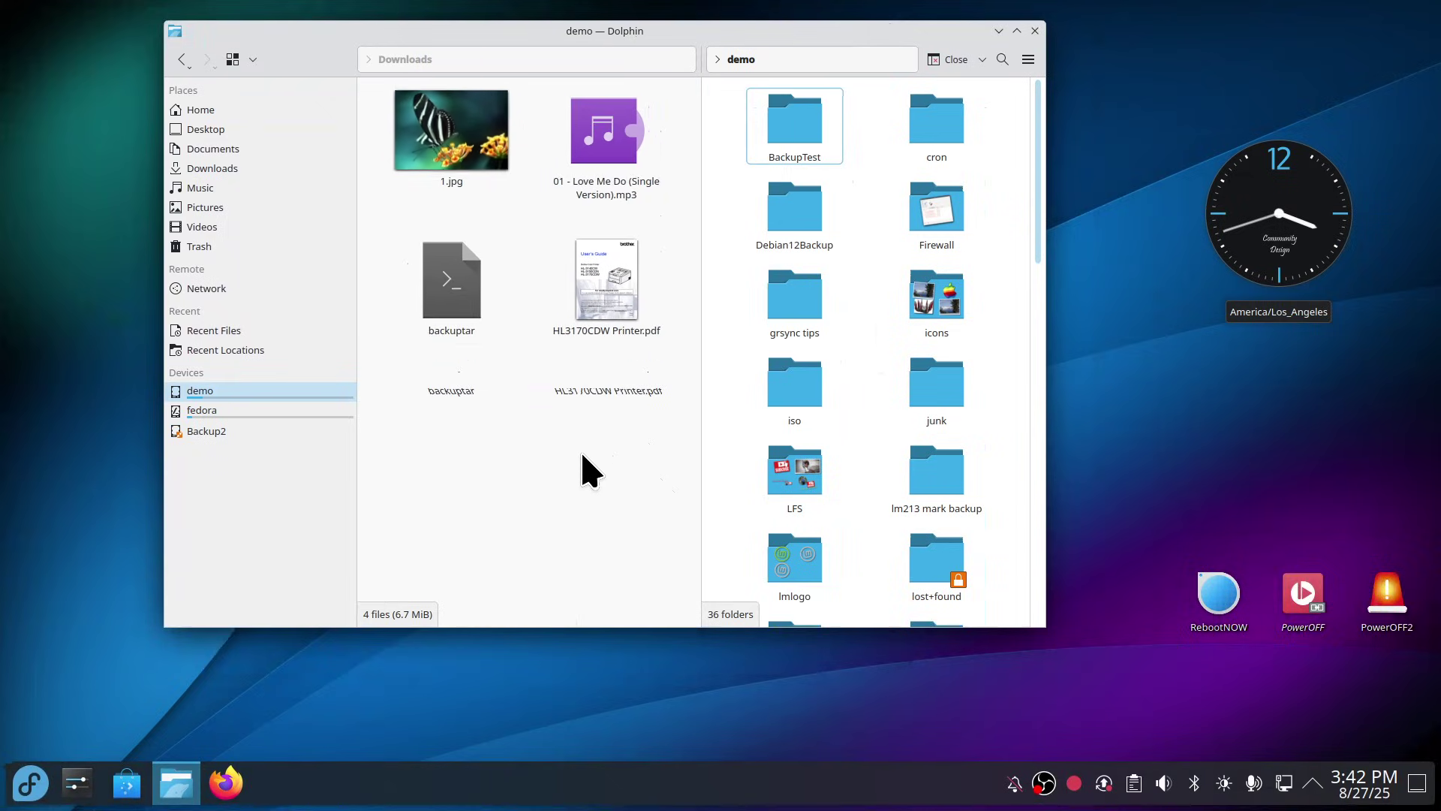
Step: Adjust the Downloads pane's icon size so its four files sit two per row
click(584, 492)
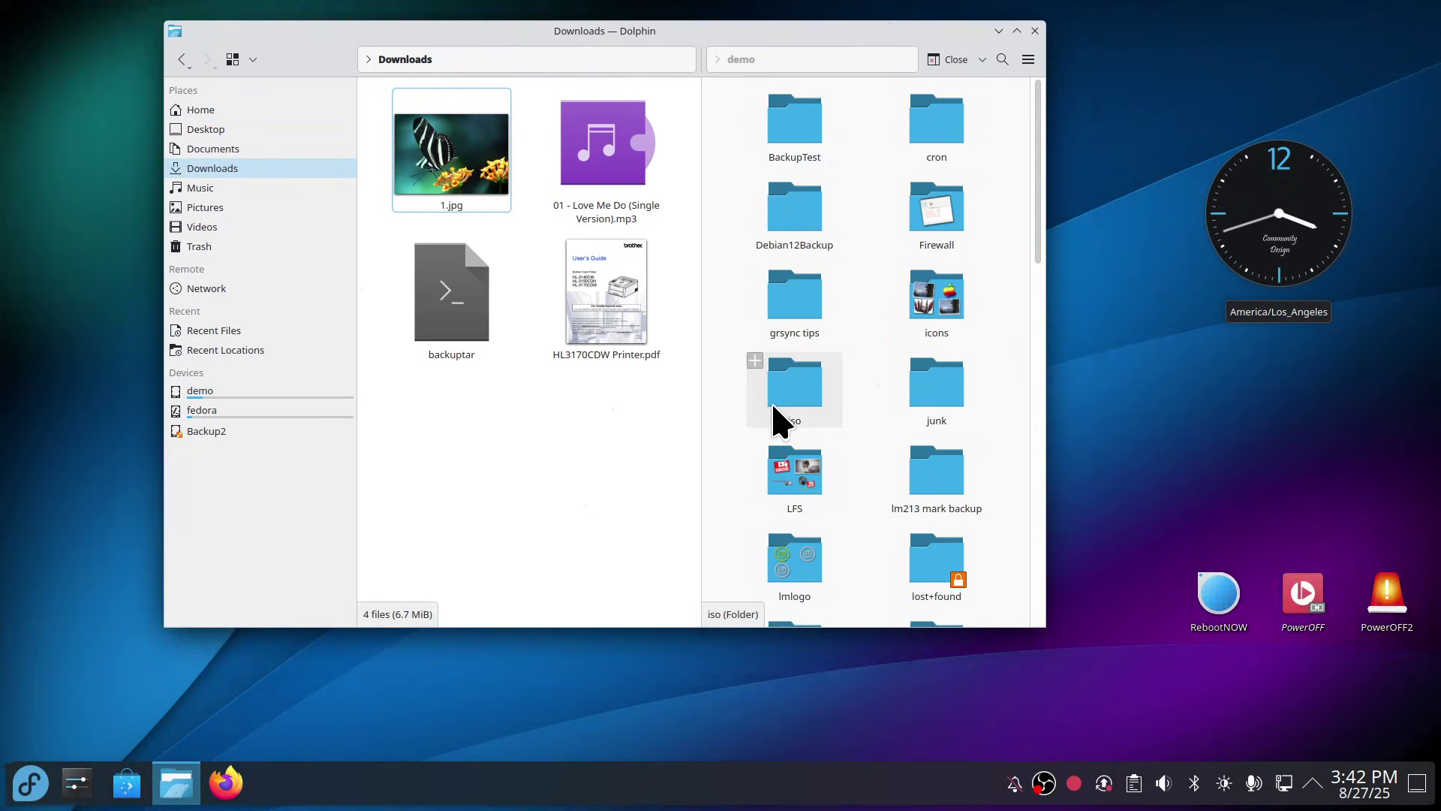
scroll(751, 446, up, 1)
scroll(582, 470, up, 1)
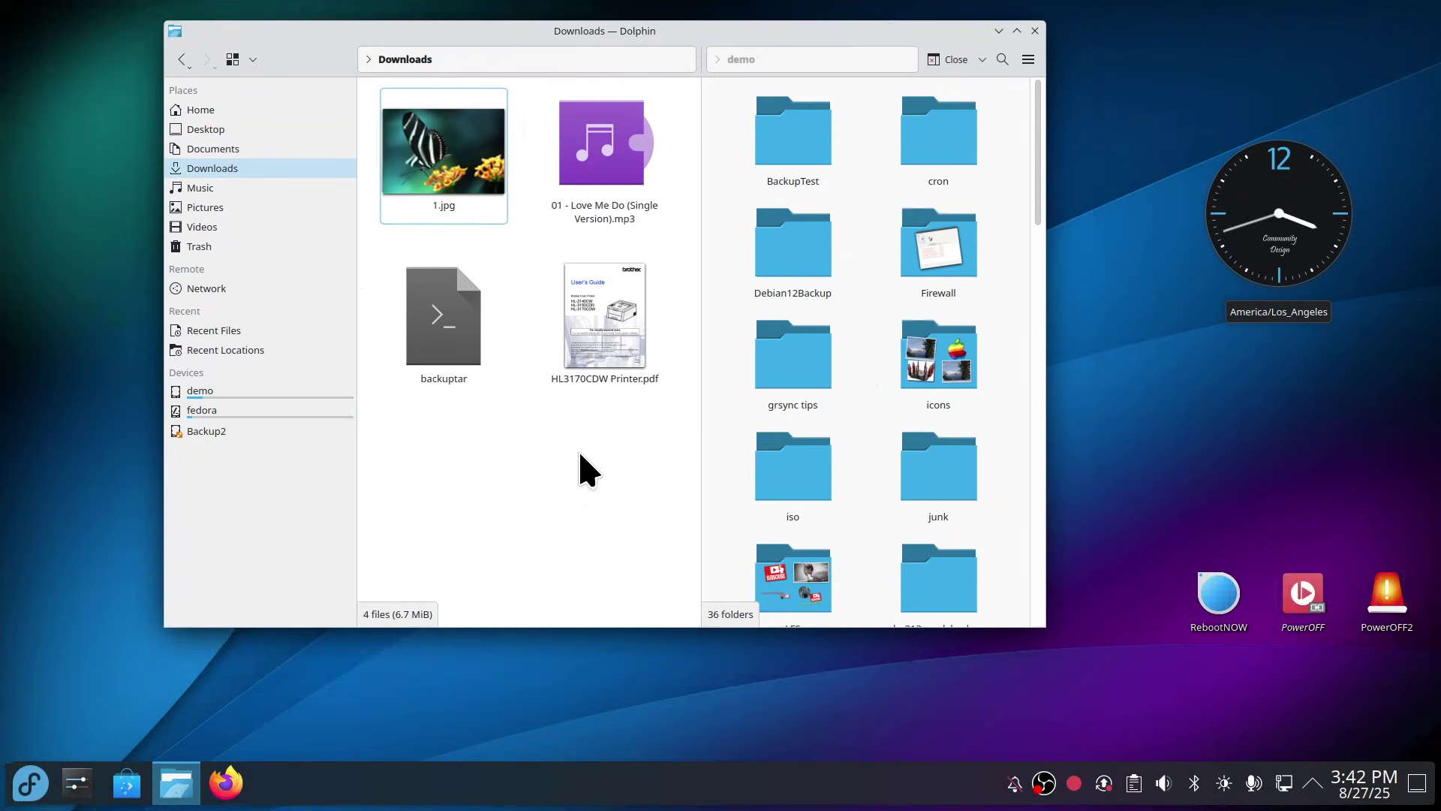
scroll(780, 454, up, 1)
scroll(585, 461, up, 1)
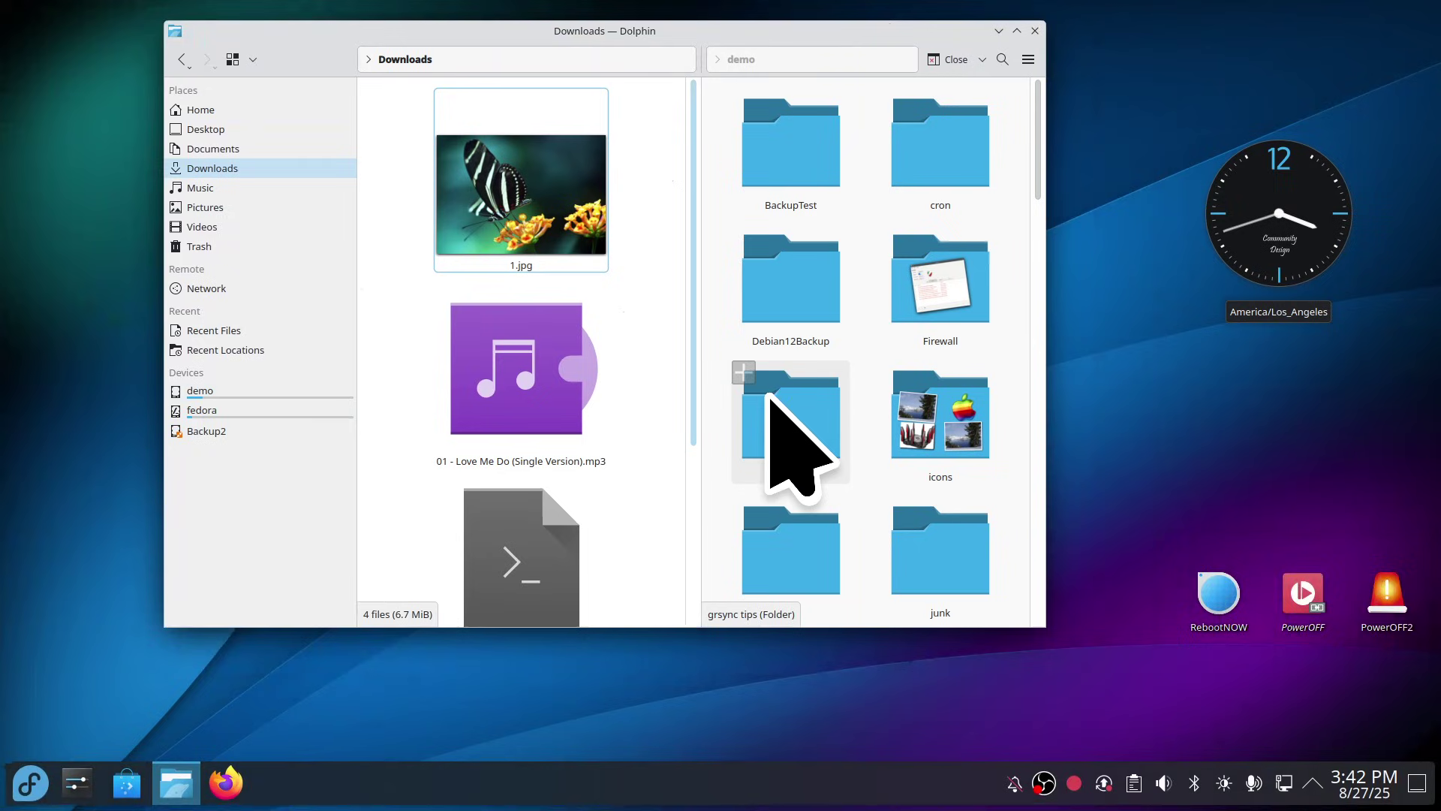
scroll(773, 396, down, 3)
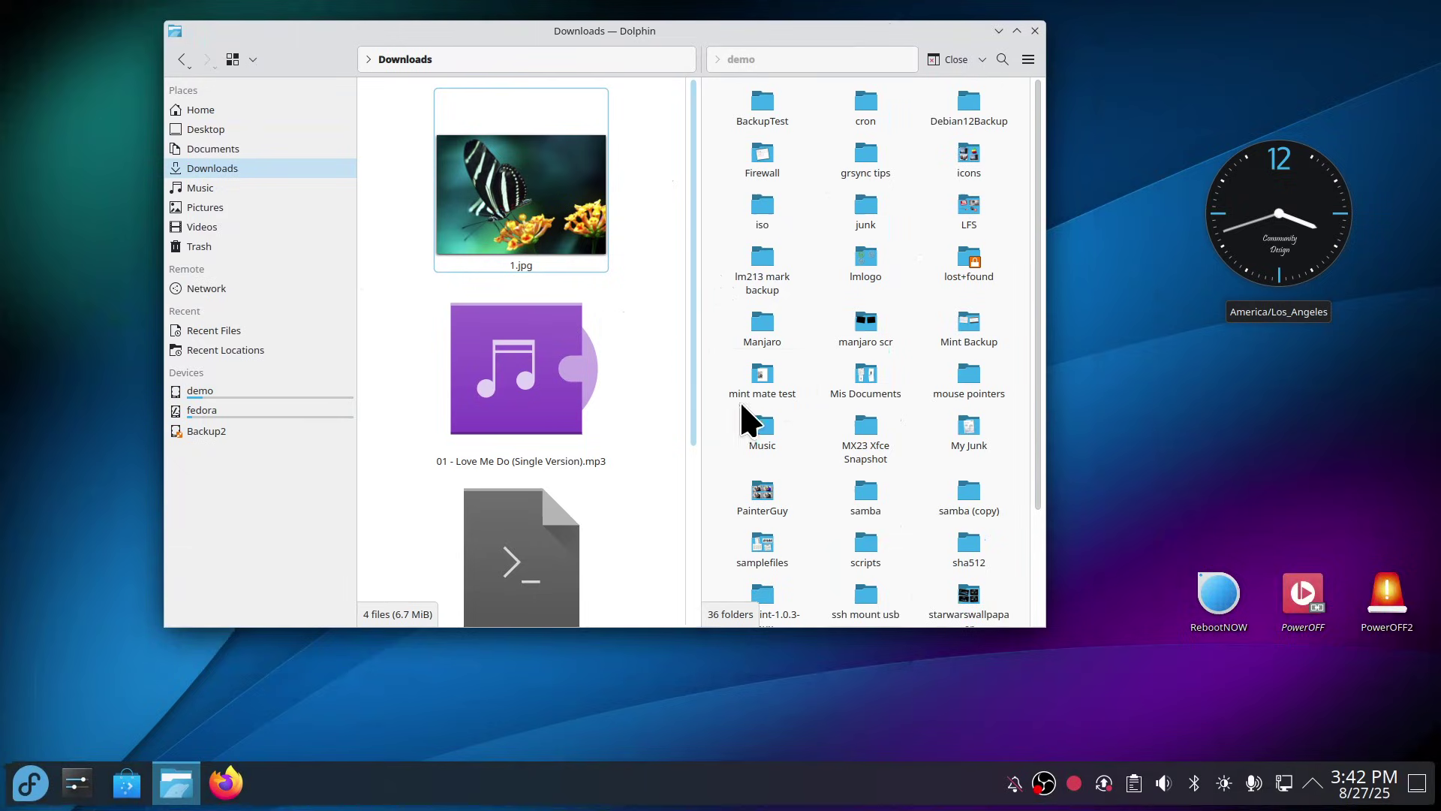
scroll(655, 362, down, 2)
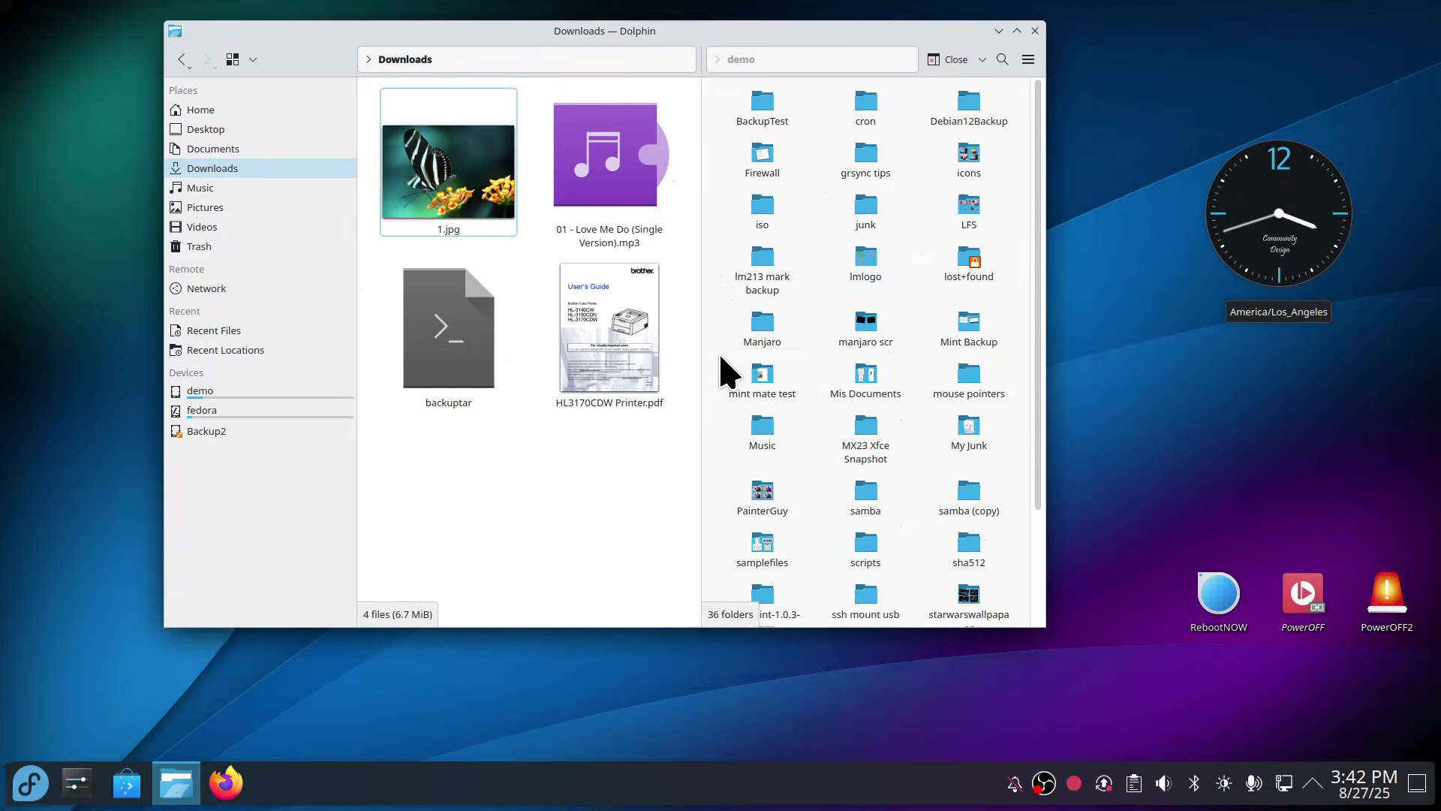
scroll(833, 421, up, 2)
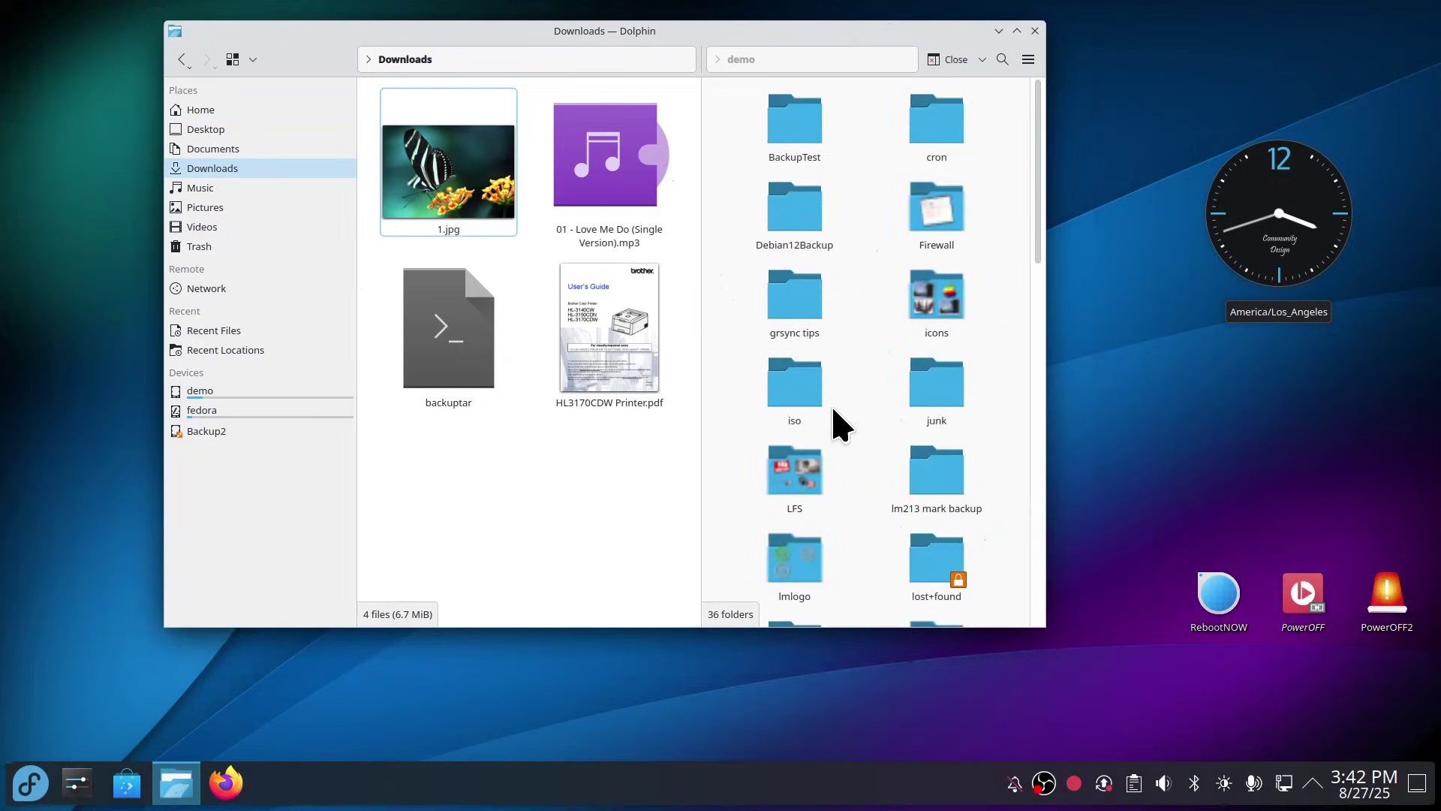
scroll(837, 422, down, 1)
scroll(839, 424, down, 5)
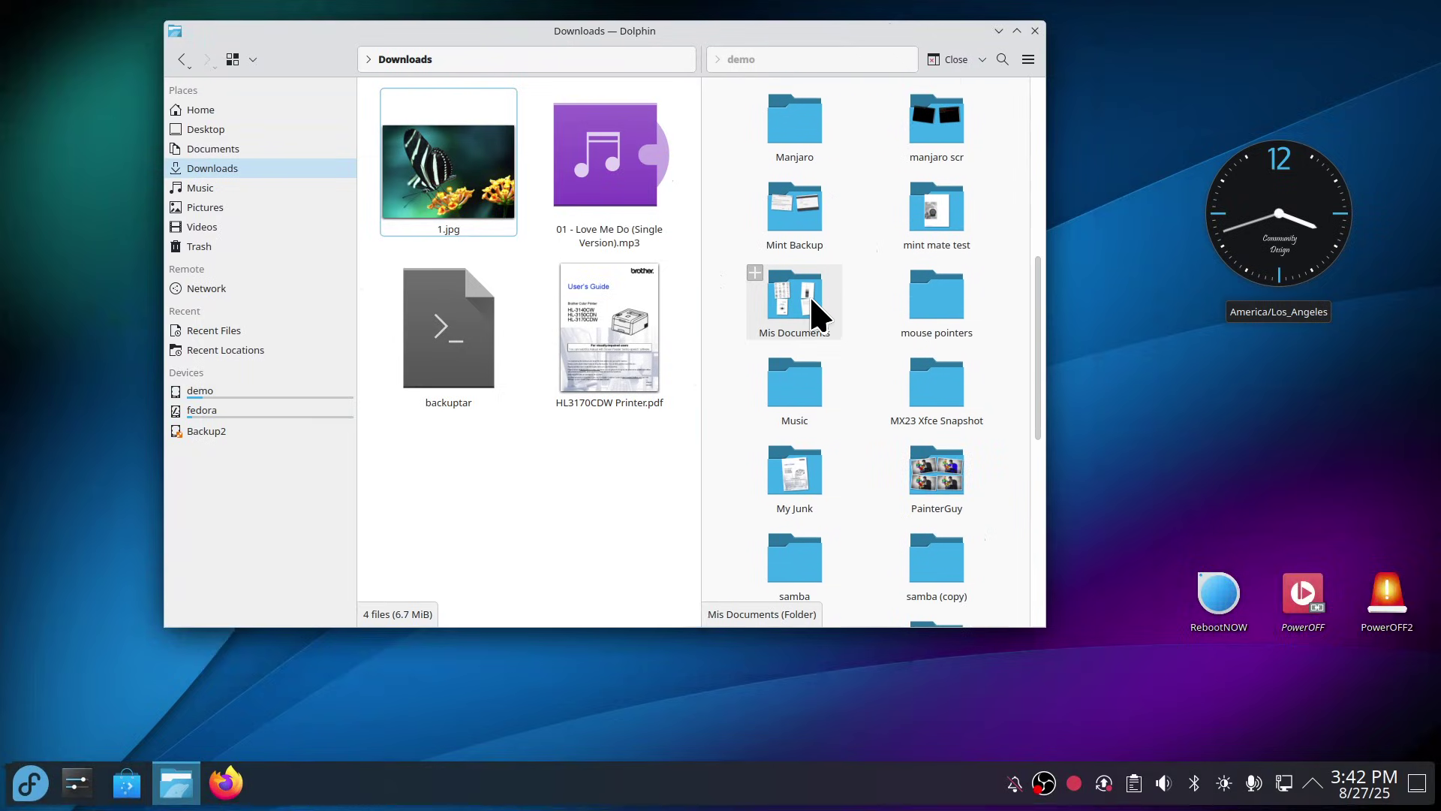
Step: Open Mis Documents on the demo drive and copy its bash list file into Downloads
click(817, 314)
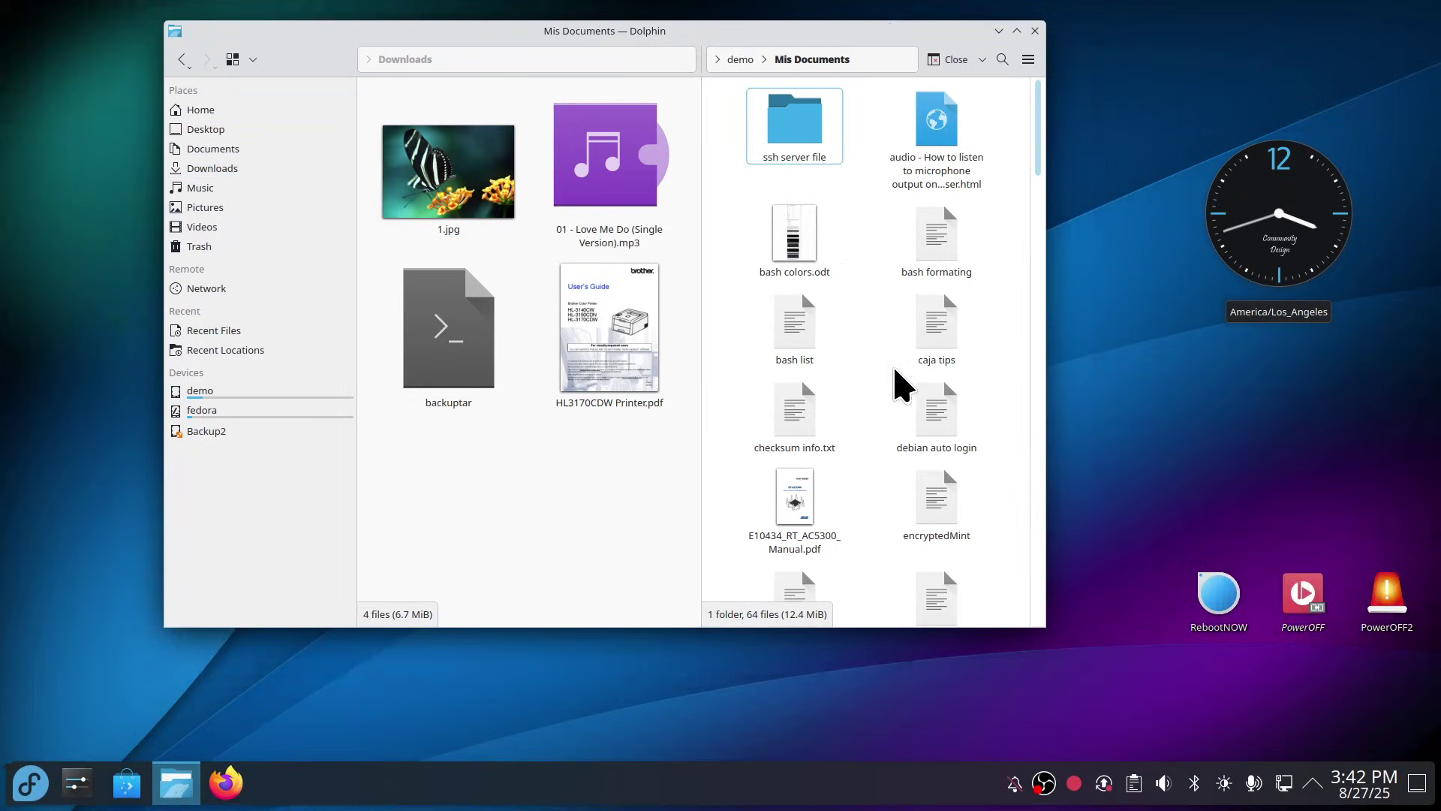
drag(789, 297, 561, 469)
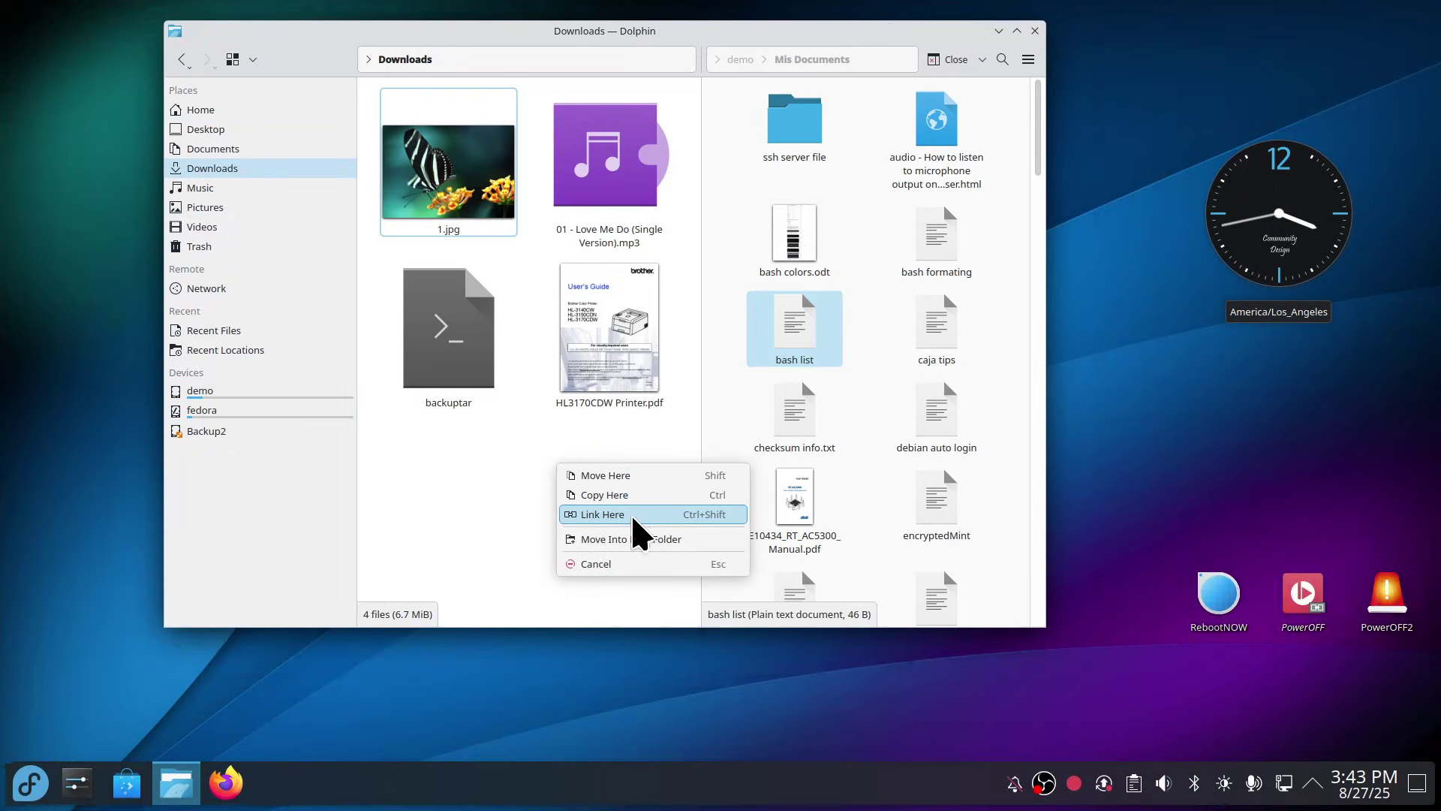
click(738, 406)
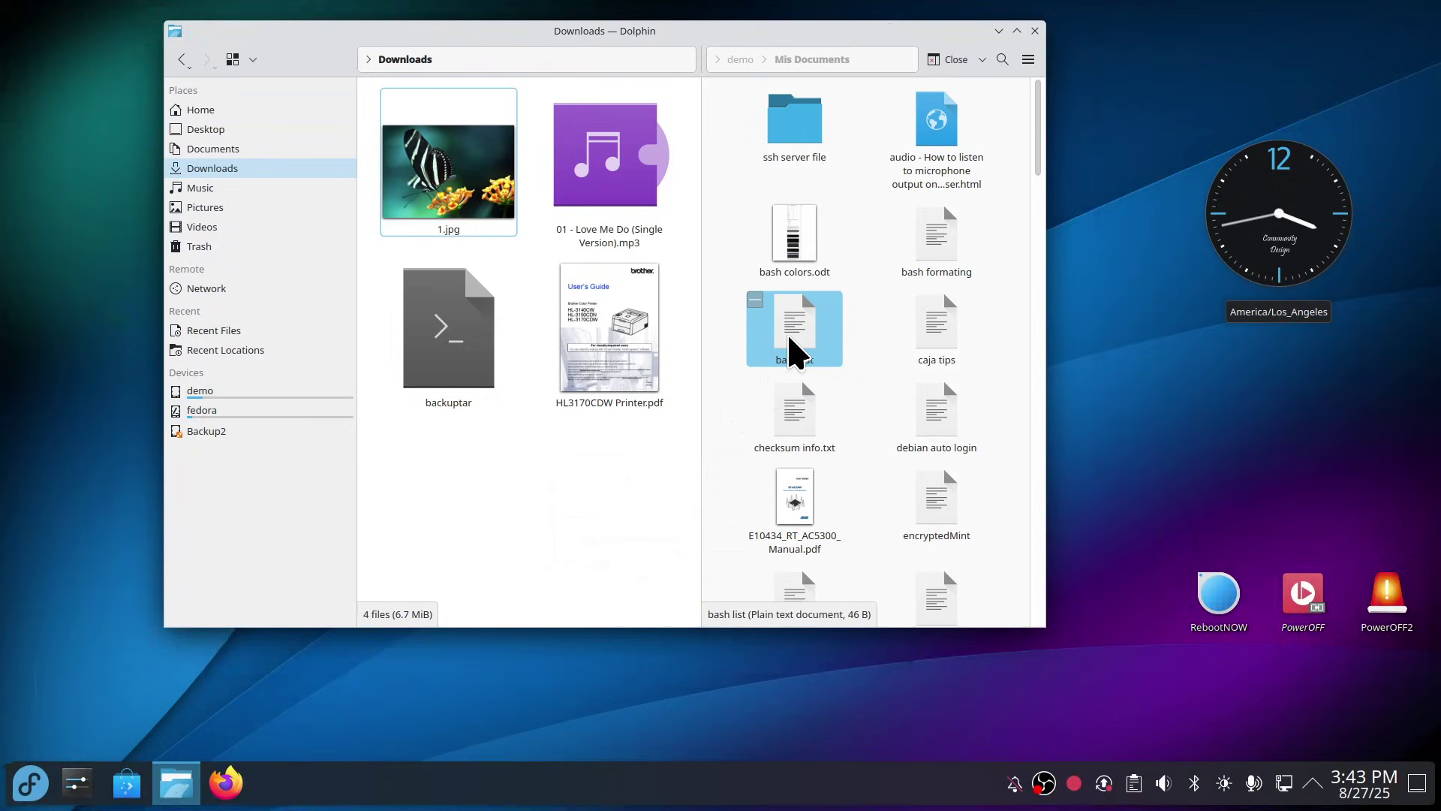
drag(796, 349, 578, 480)
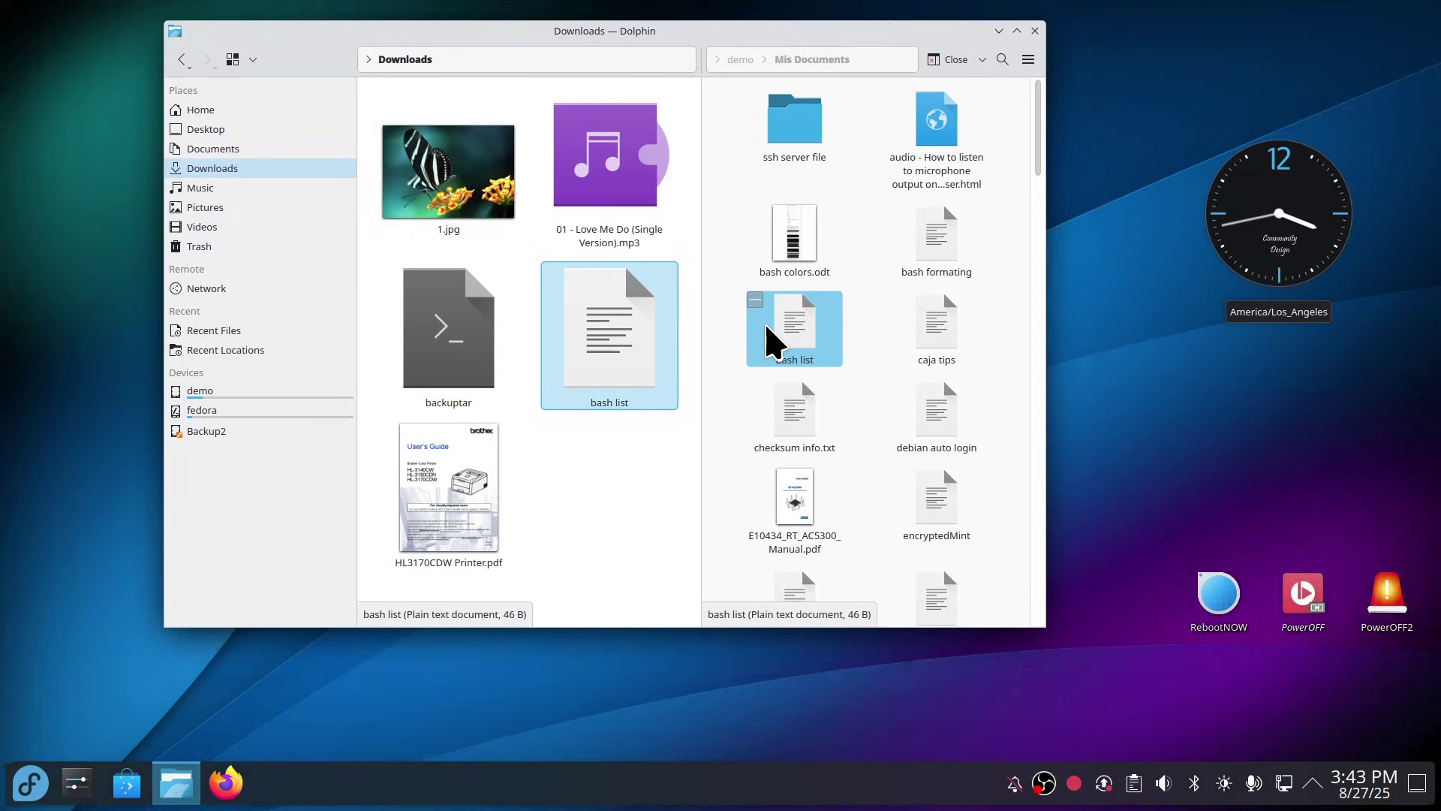
click(728, 440)
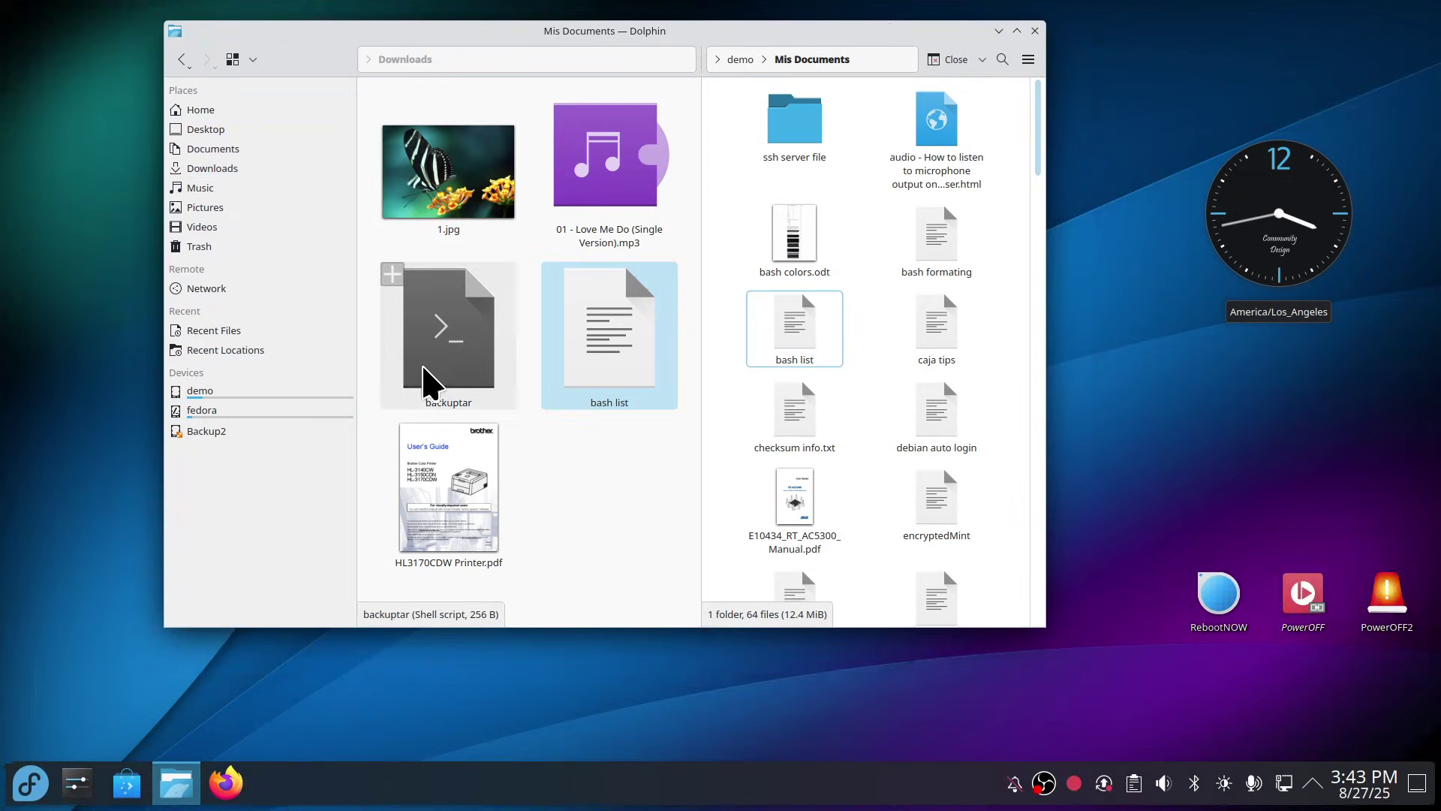
Step: Browse Network > Shared Folders (SMB) > MX99 > share1 > clipart in the right pane
click(213, 293)
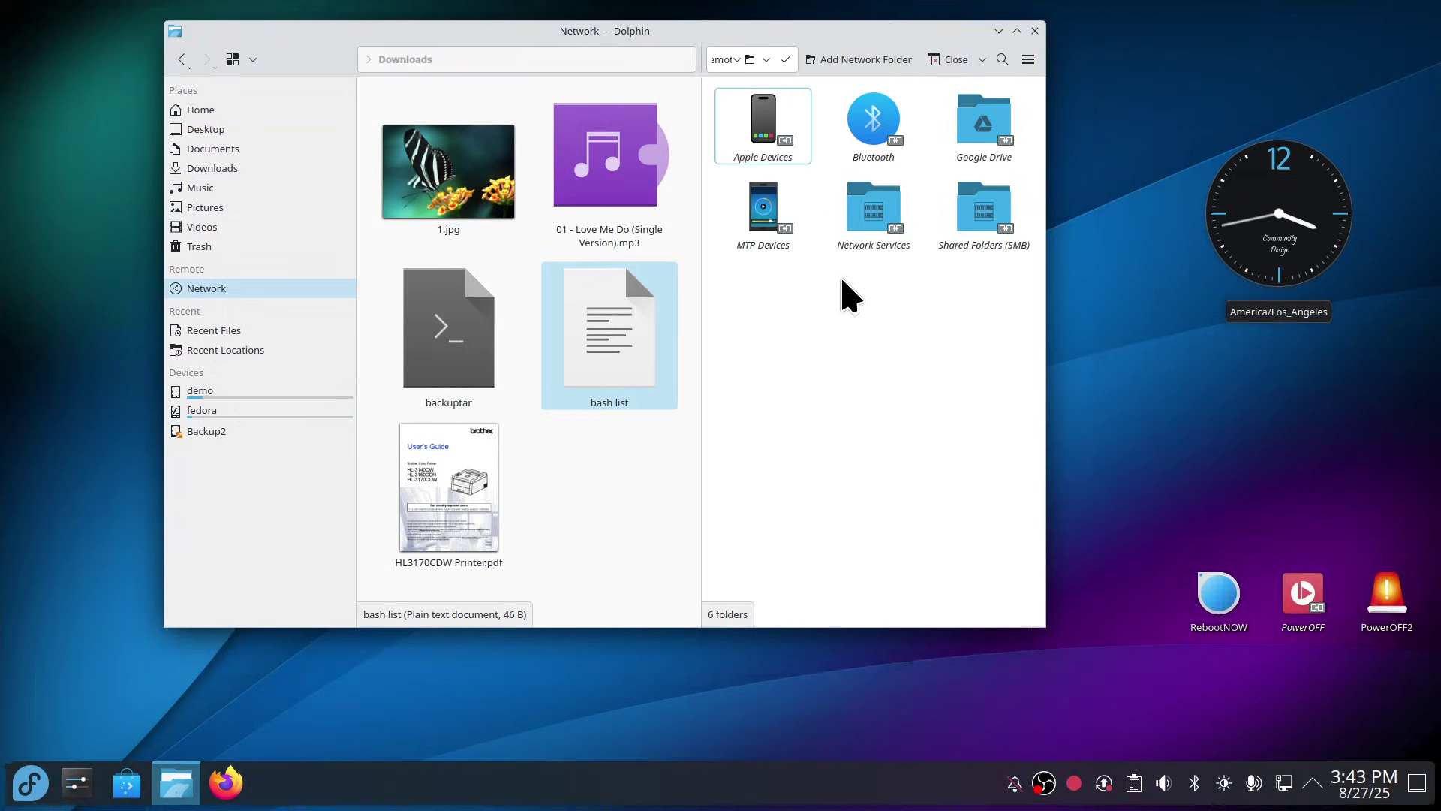
double_click(984, 209)
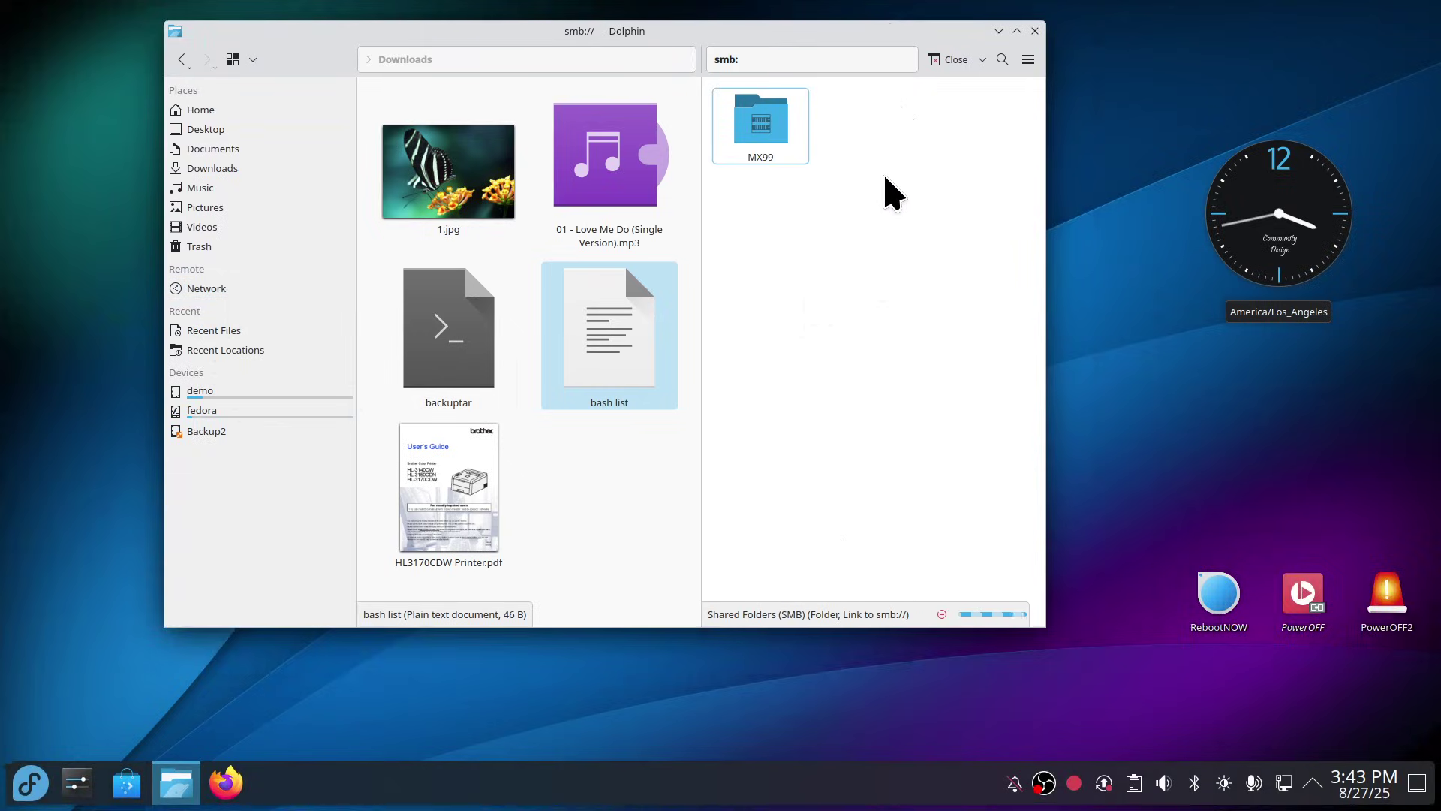
double_click(788, 141)
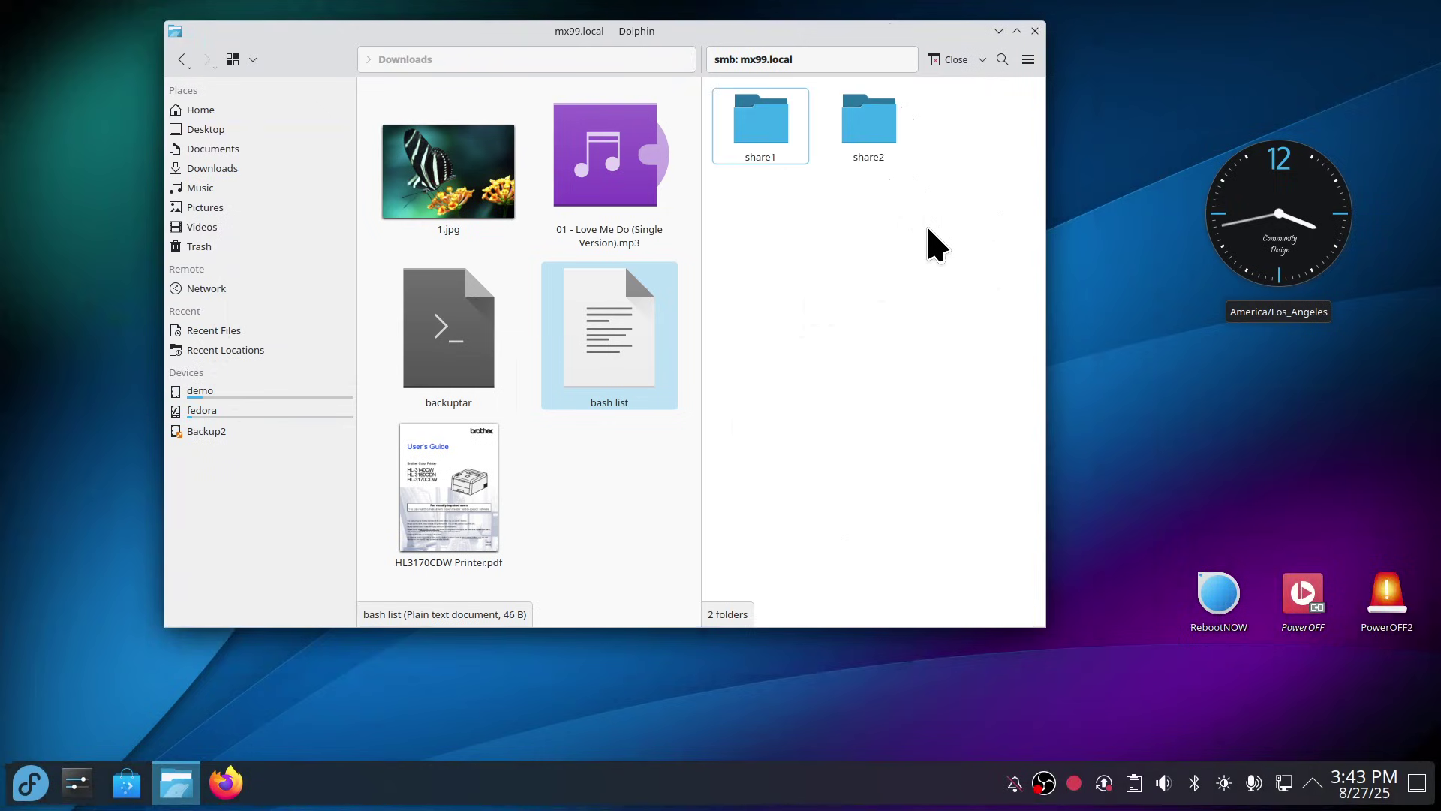
double_click(754, 143)
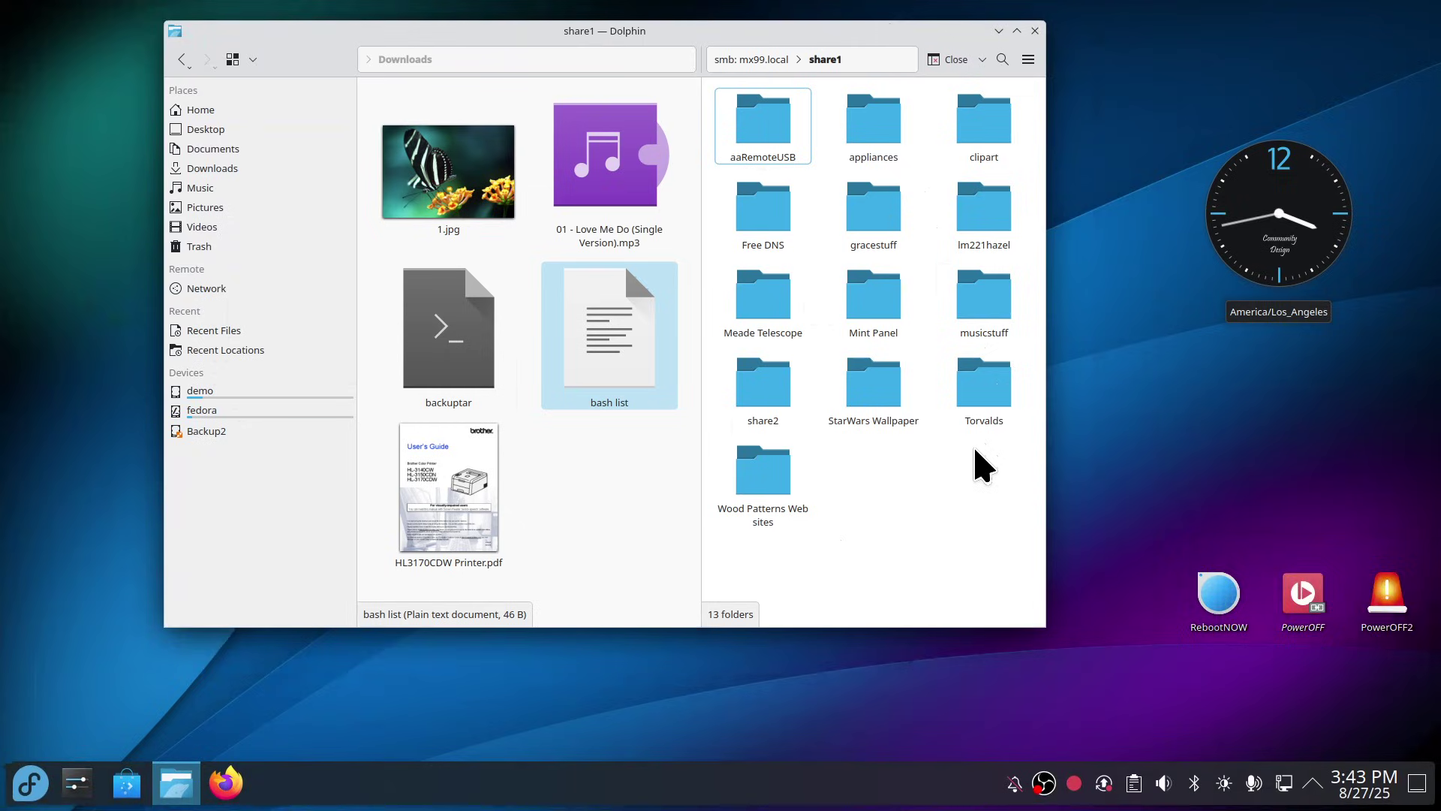
double_click(997, 143)
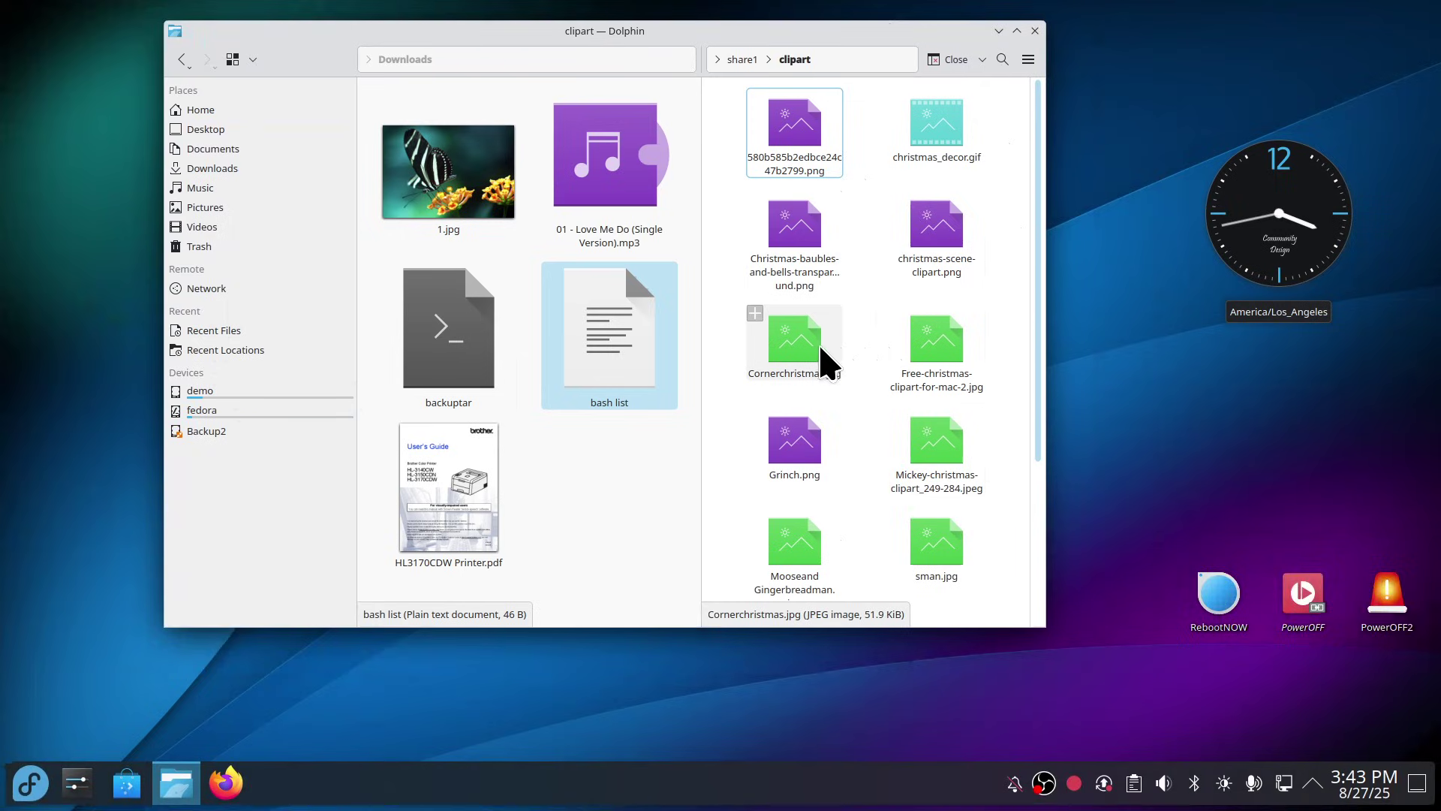
Step: Copy Cornerchristmas.jpg into Downloads with Copy Here, switch that pane to Pictures, and close the split
drag(823, 354, 643, 489)
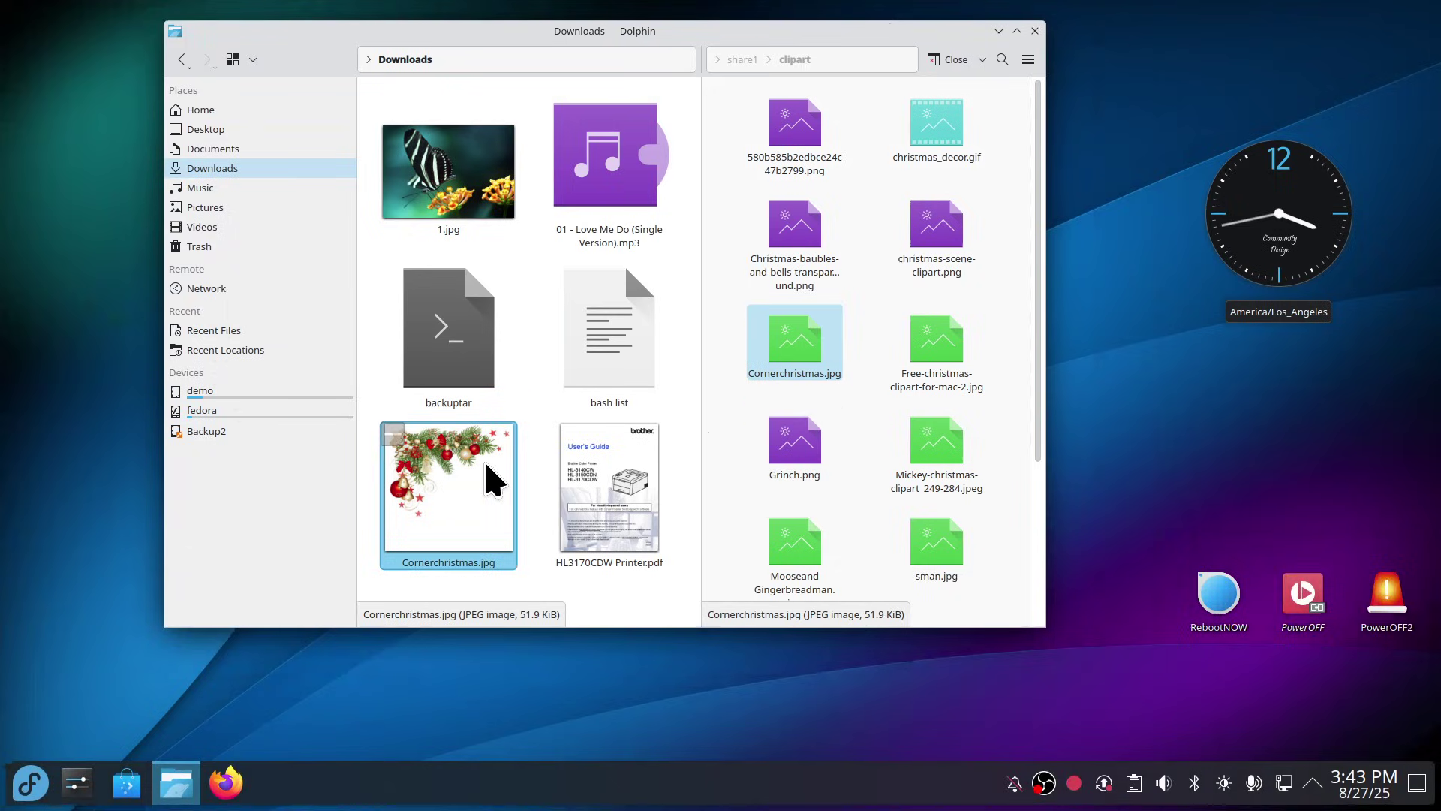
key(Delete)
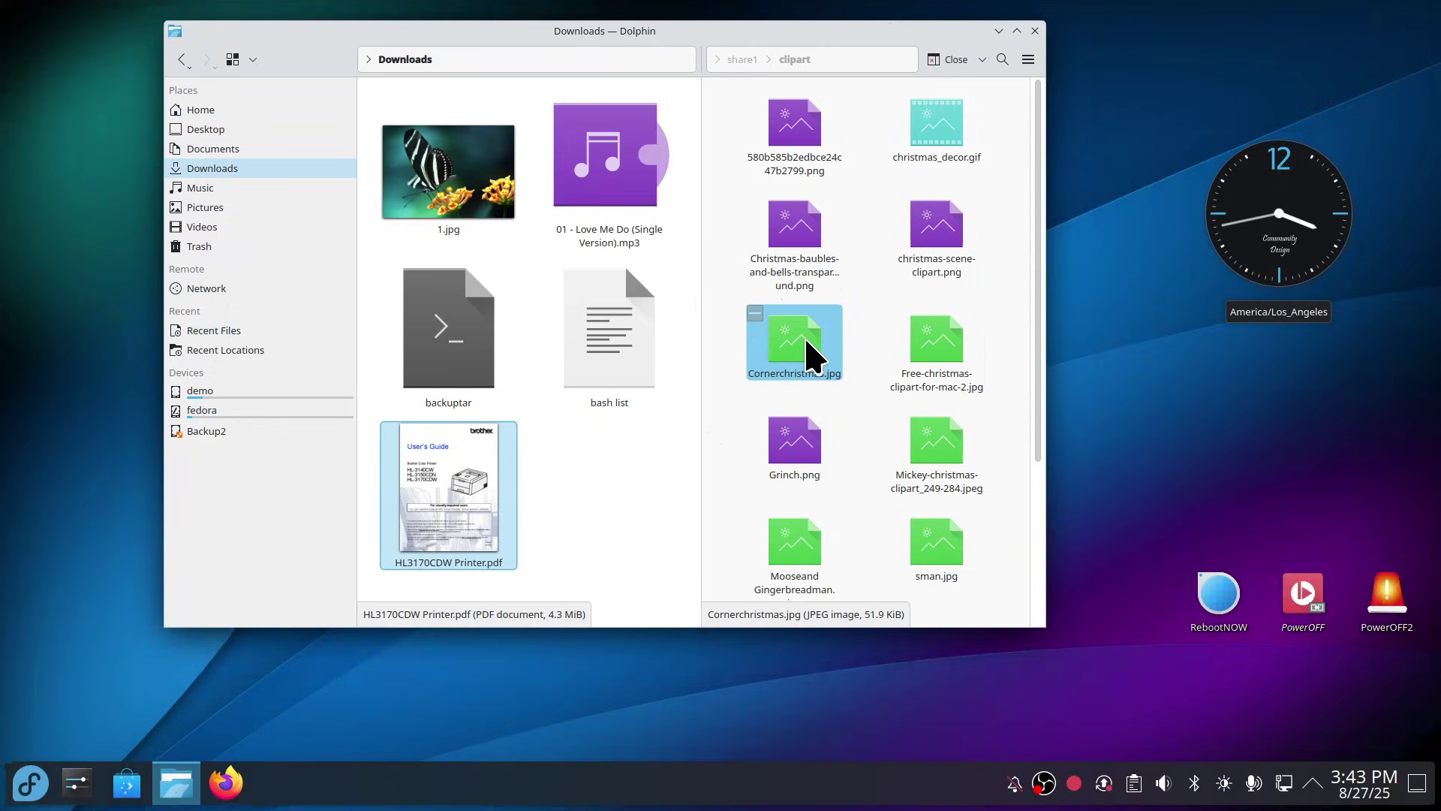
drag(807, 342, 635, 489)
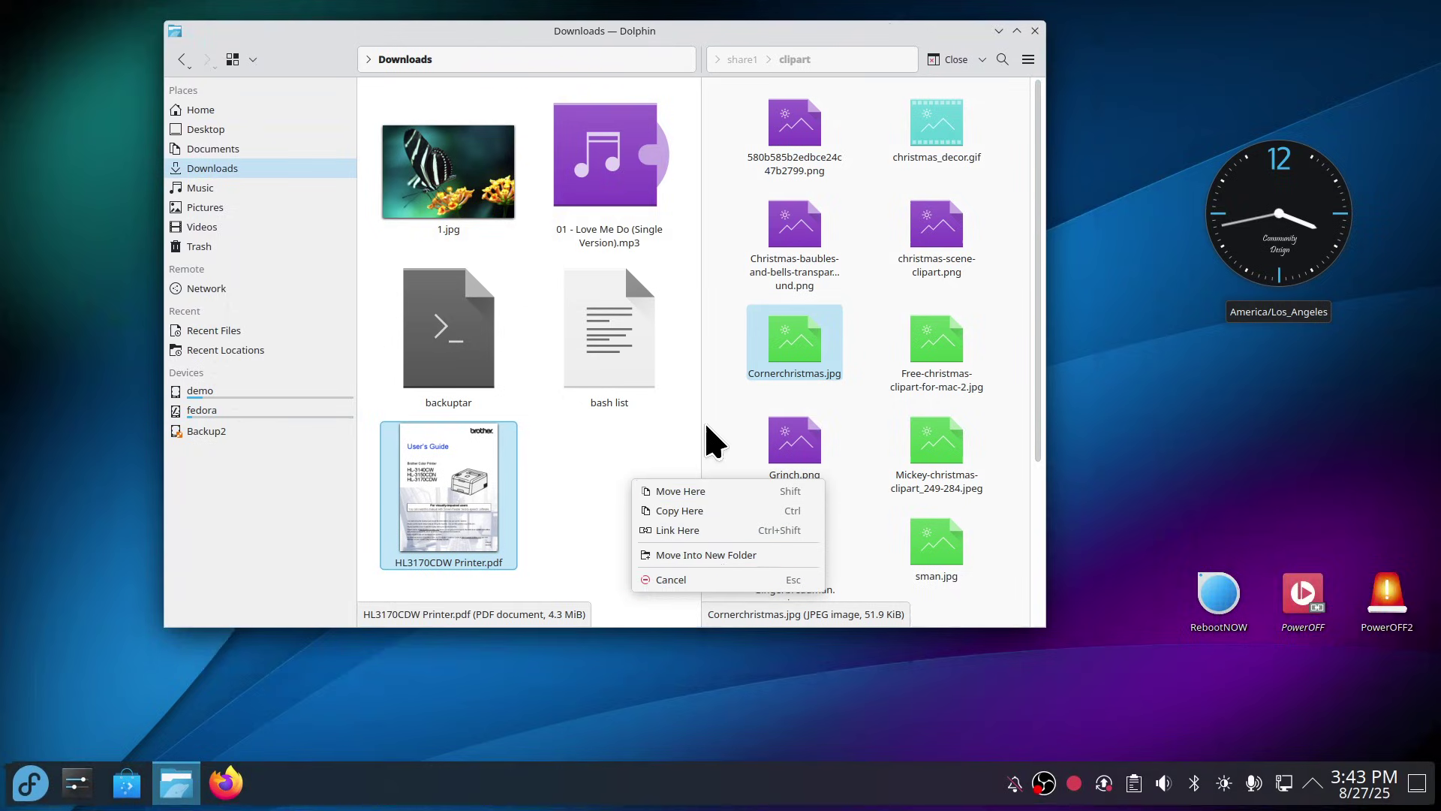
click(679, 511)
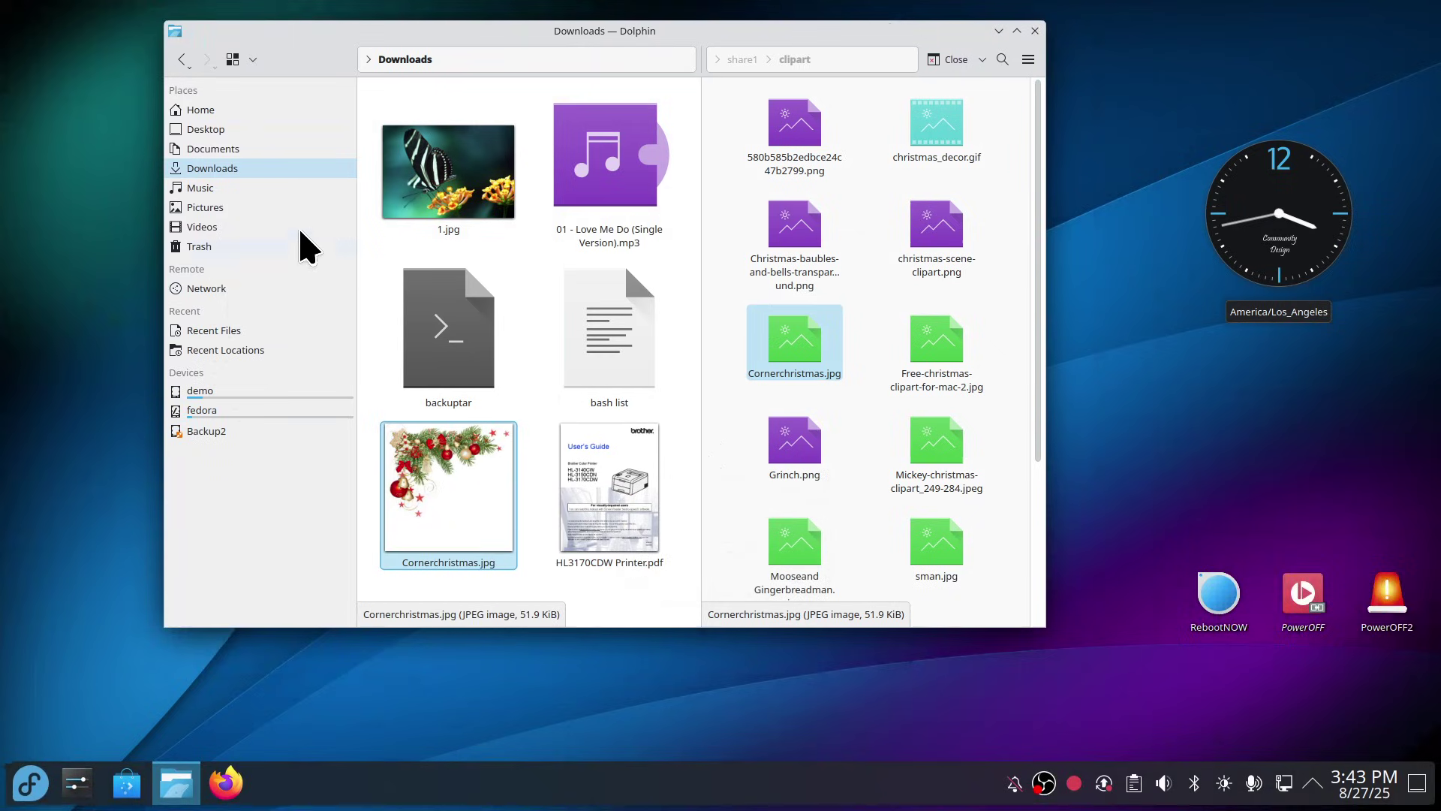
click(205, 208)
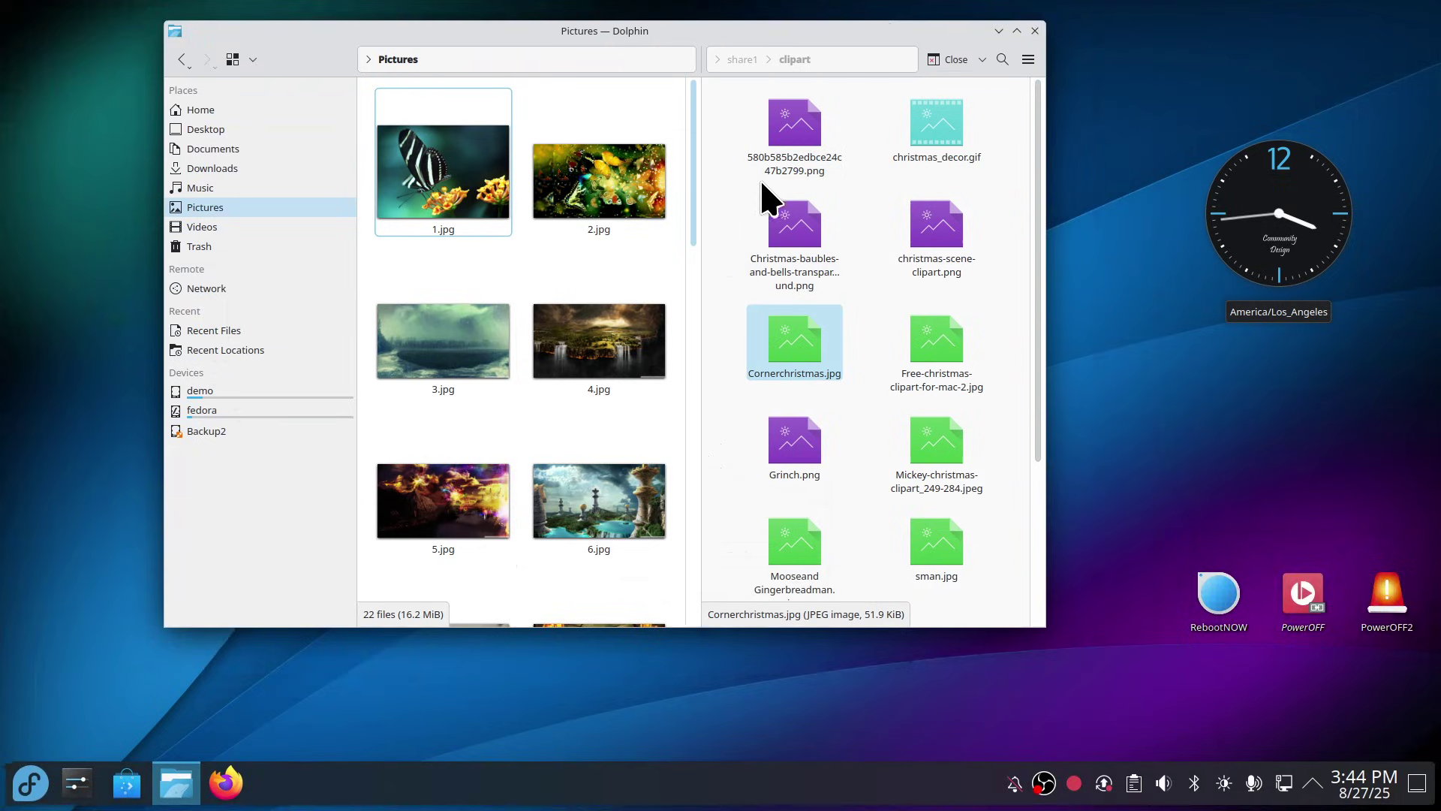
click(954, 60)
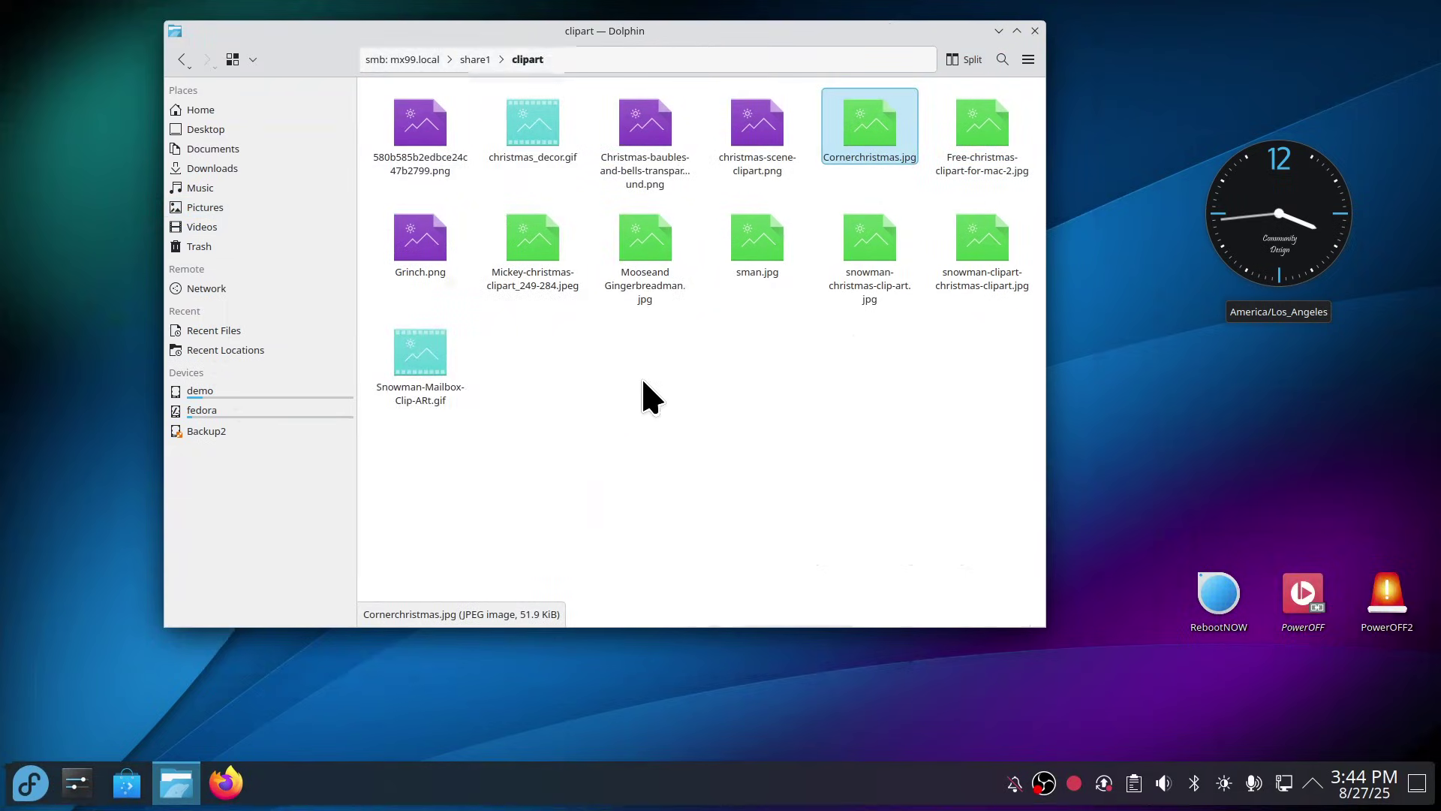
Step: Open Pictures, select 1.jpg in selection mode, then exit selection mode
click(234, 209)
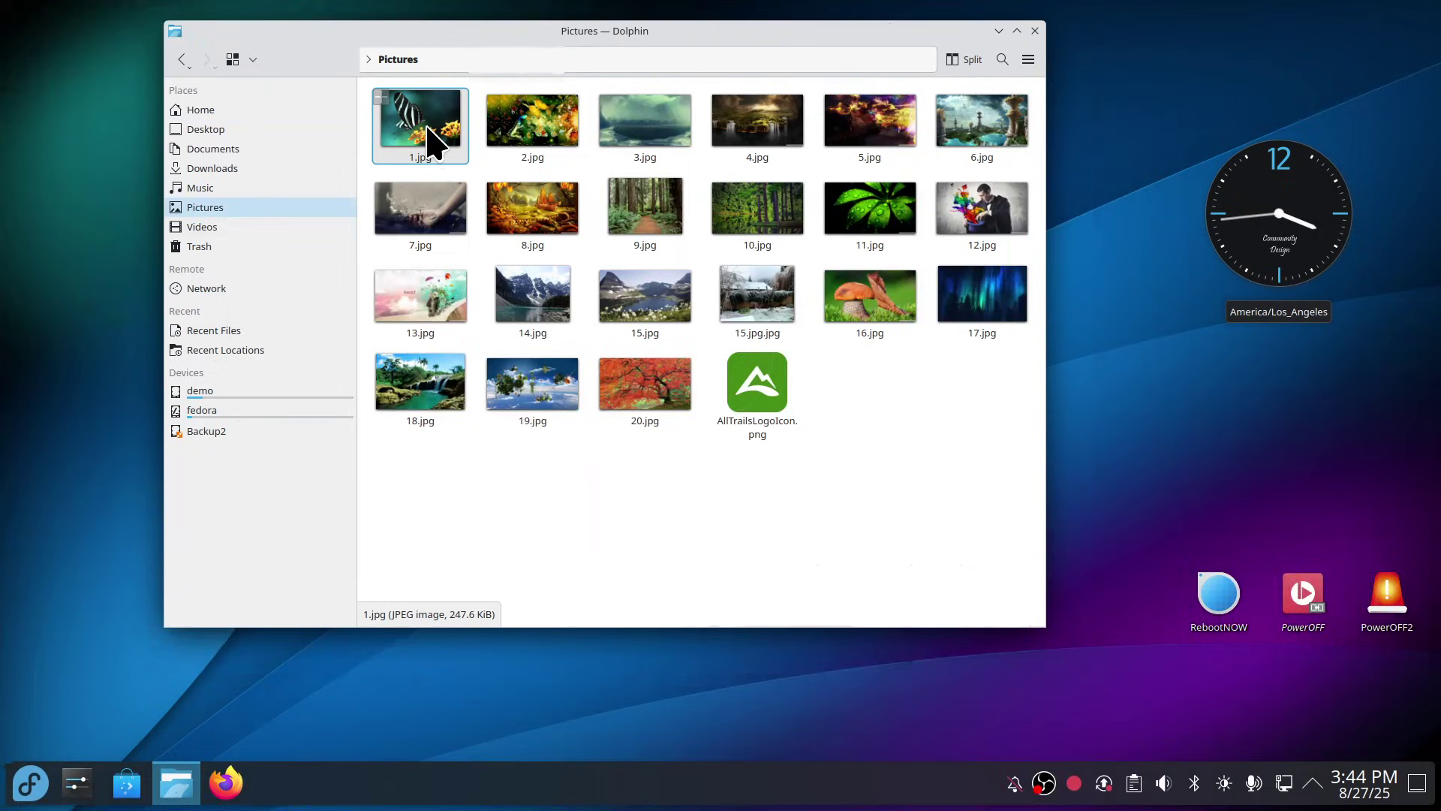
key(space)
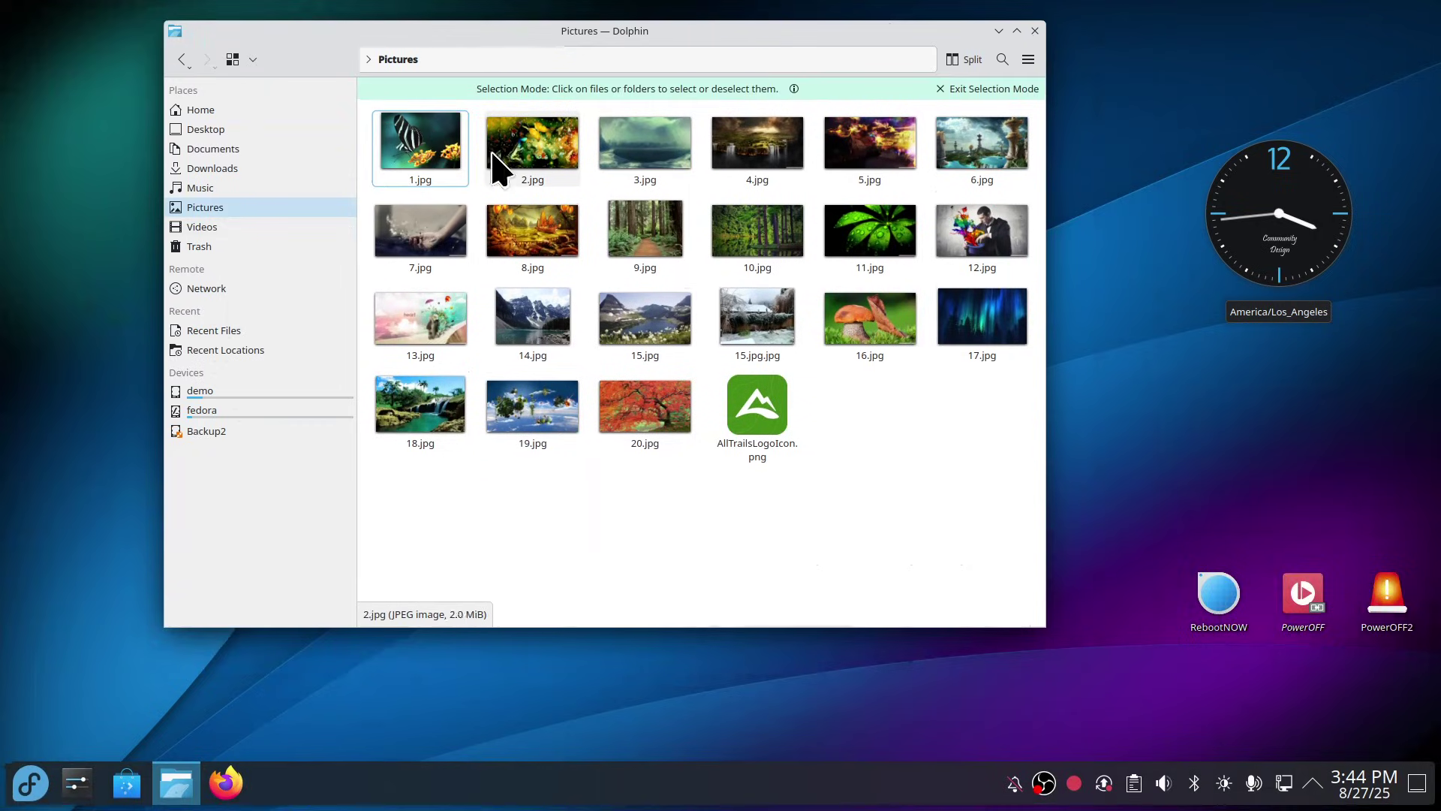
click(438, 146)
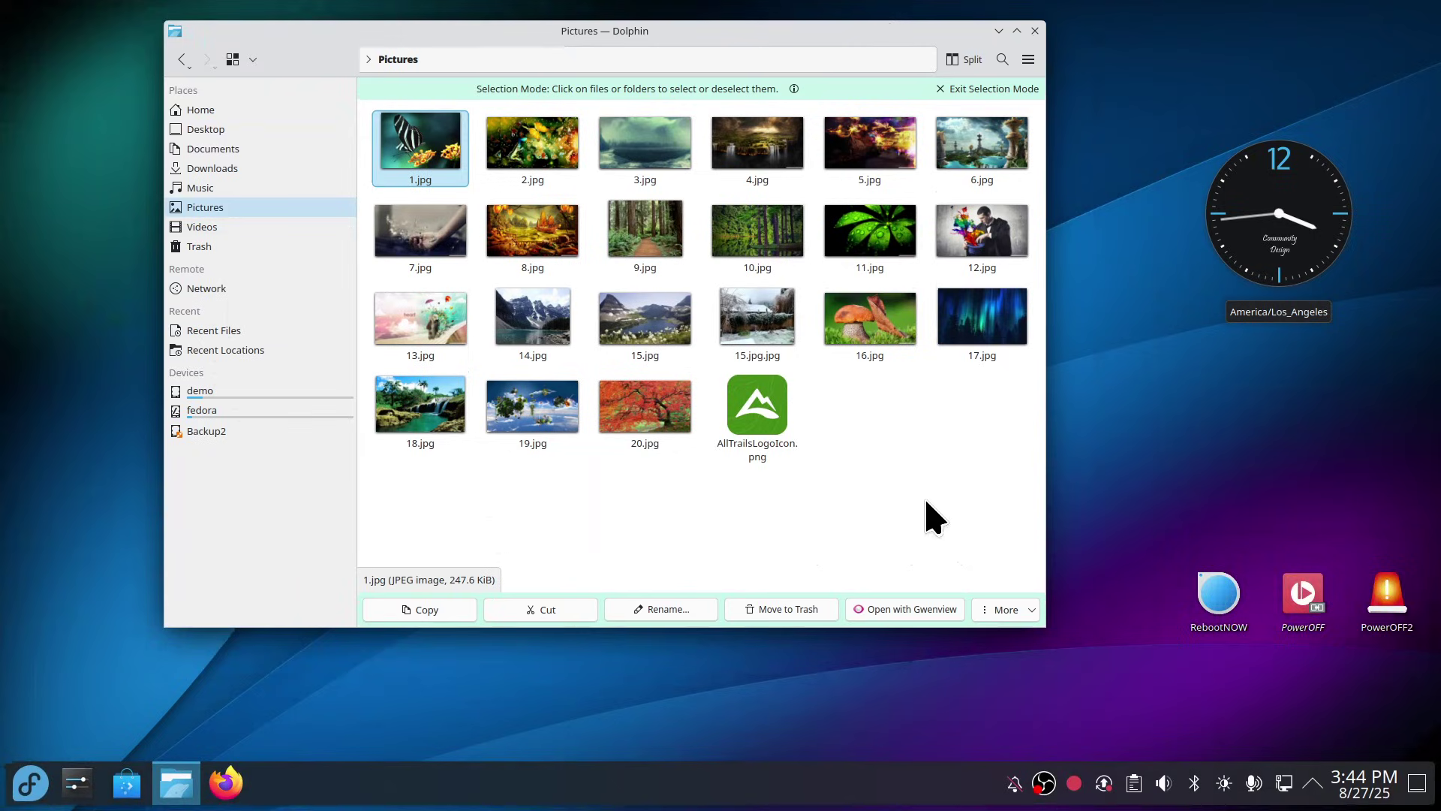
click(989, 90)
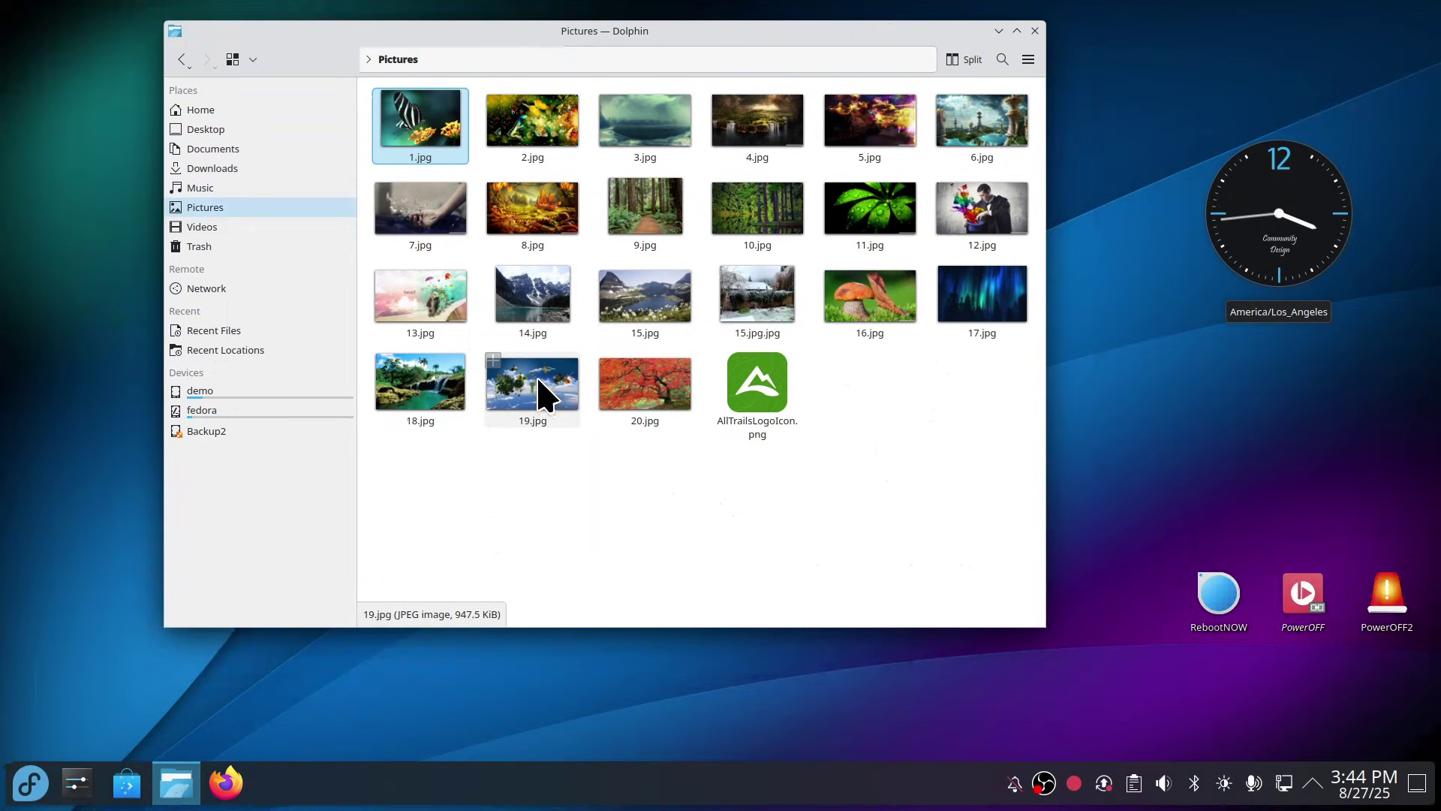
Step: Select 12.jpg, view its extra actions, leave selection mode, and open 12.jpg in Gwenview
click(978, 218)
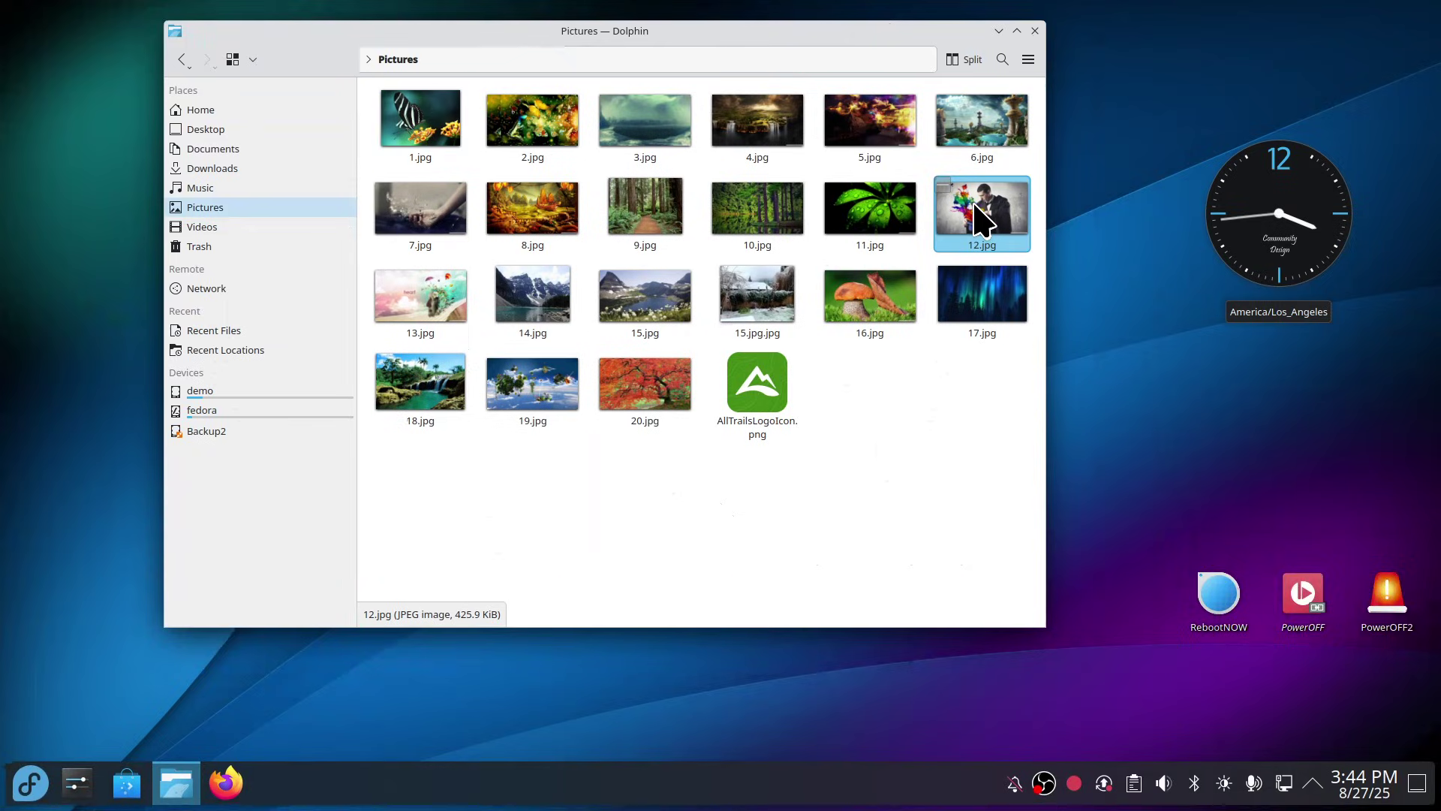
key(space)
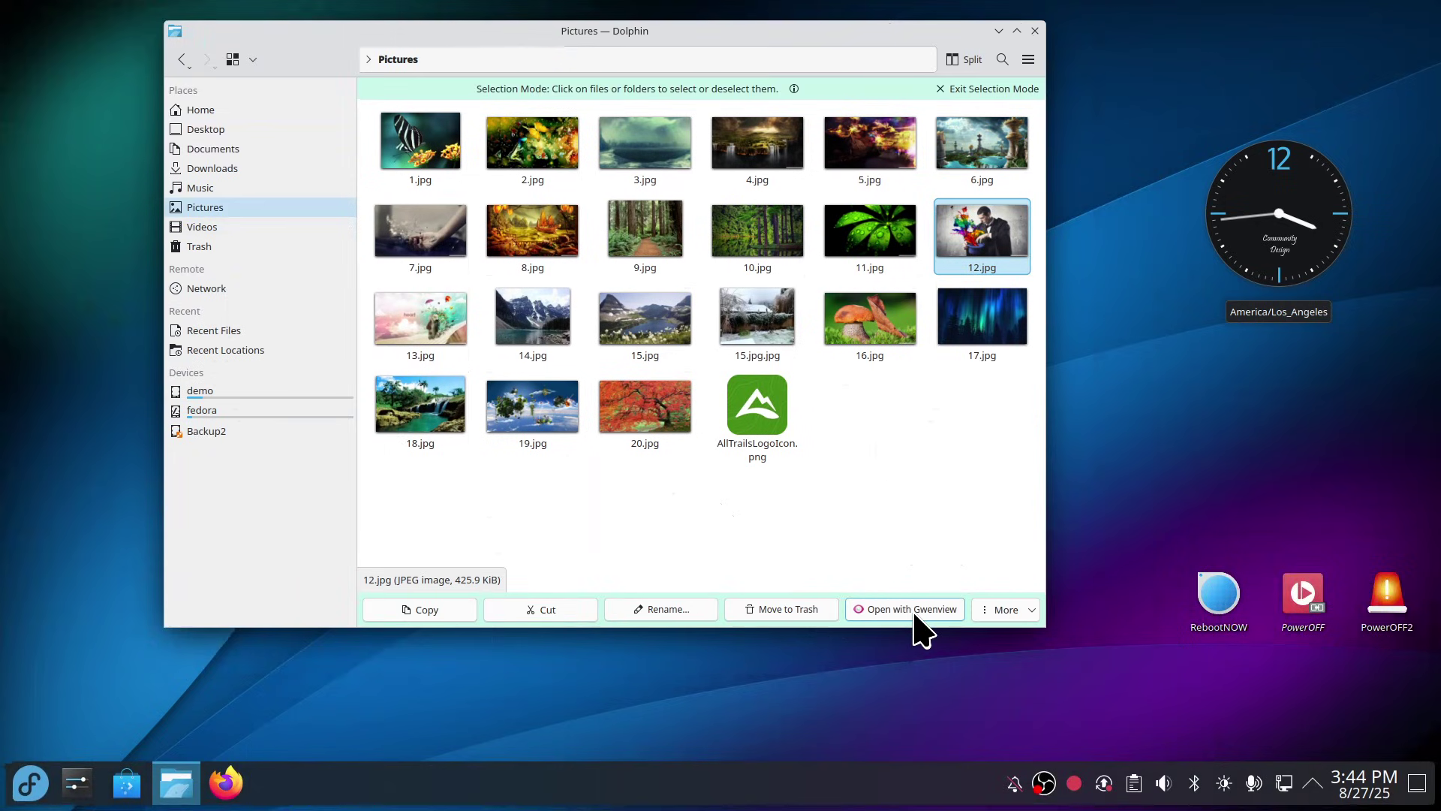
click(1009, 610)
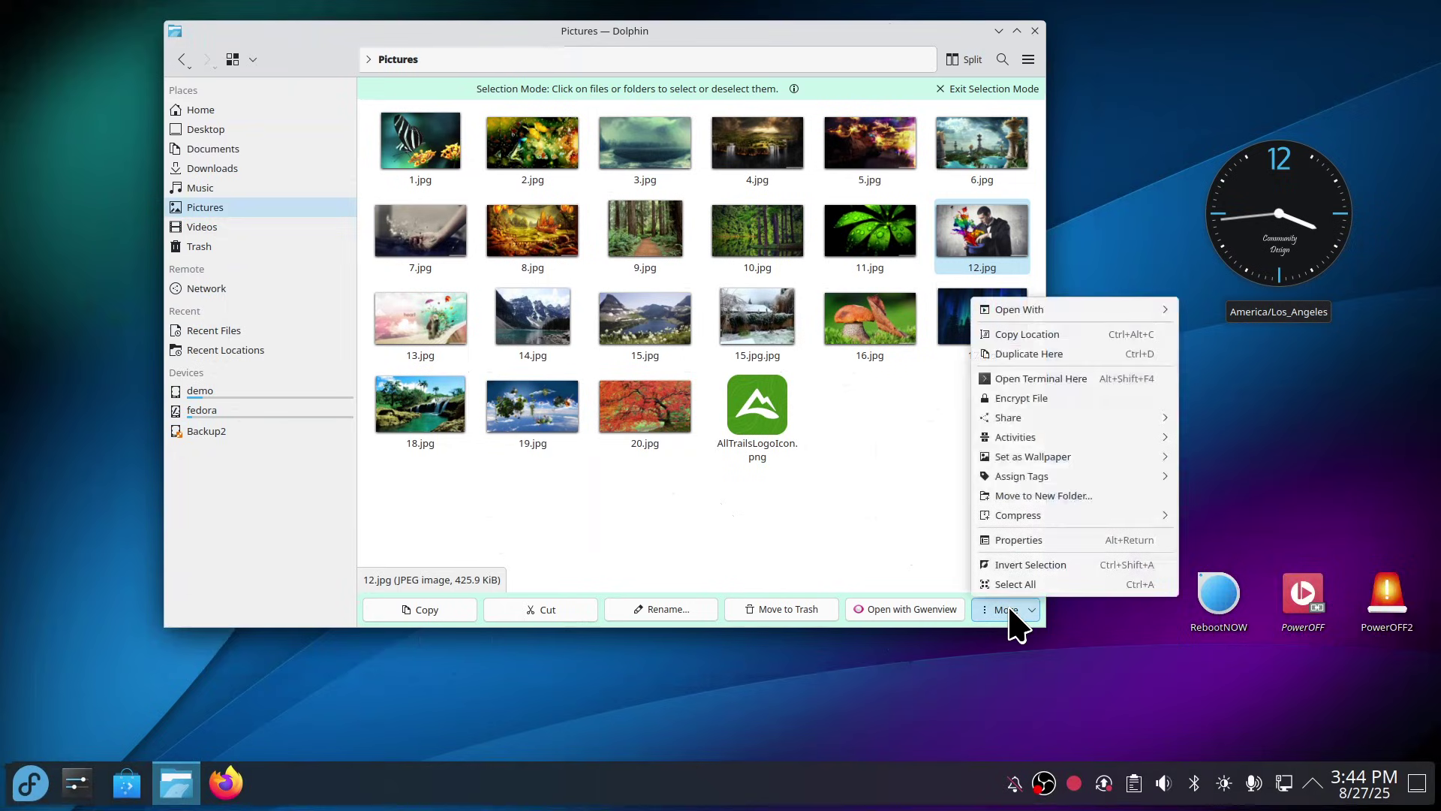
click(901, 461)
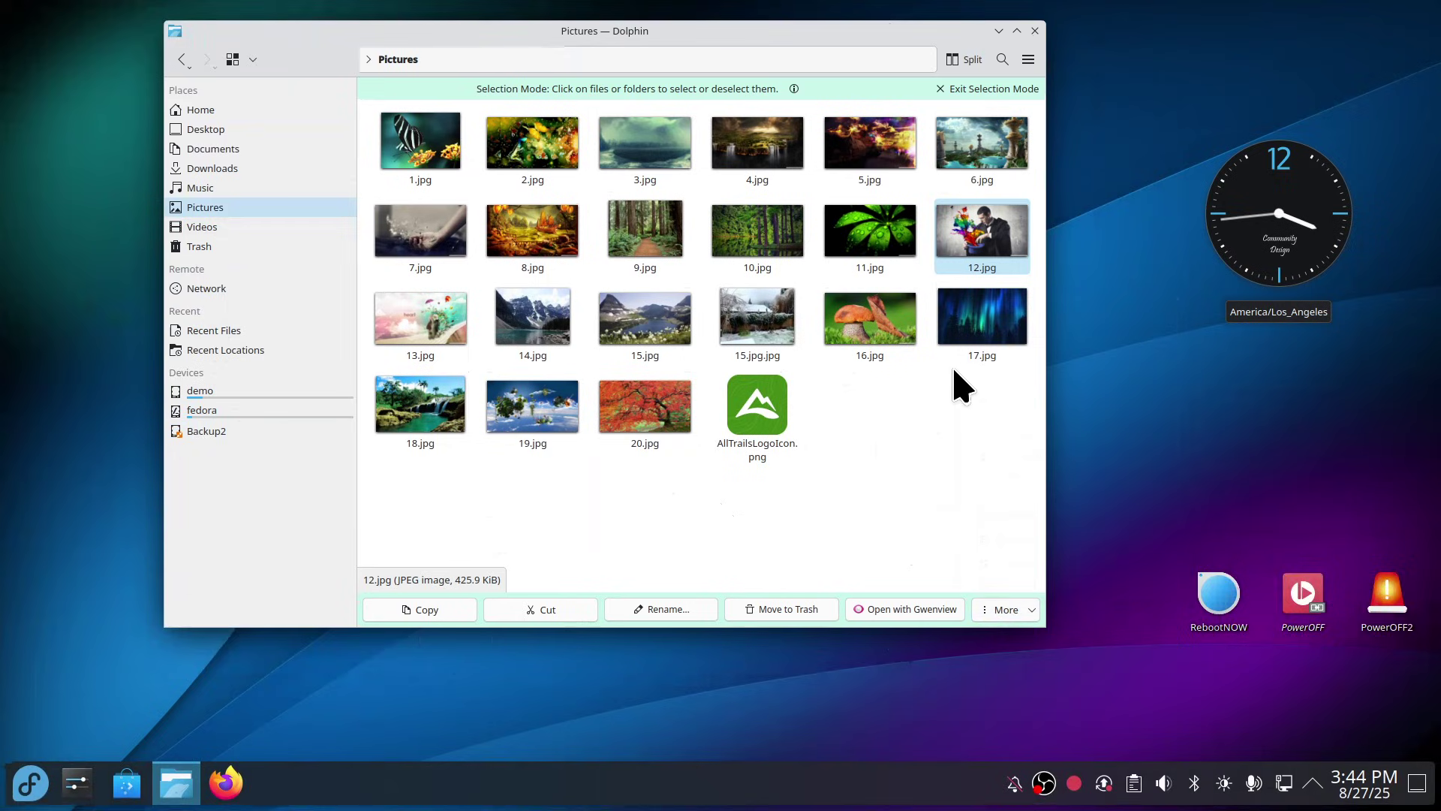
click(996, 89)
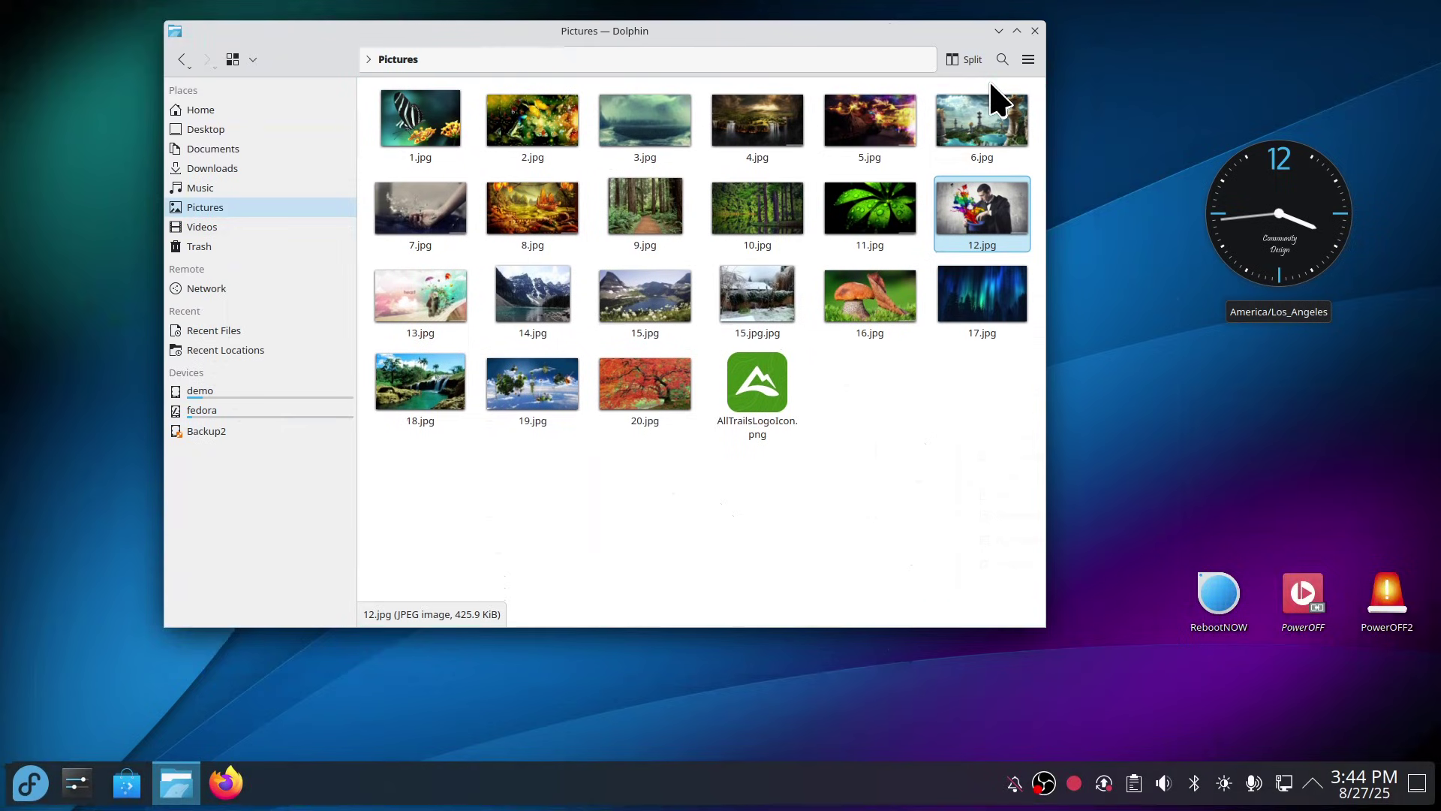
double_click(987, 197)
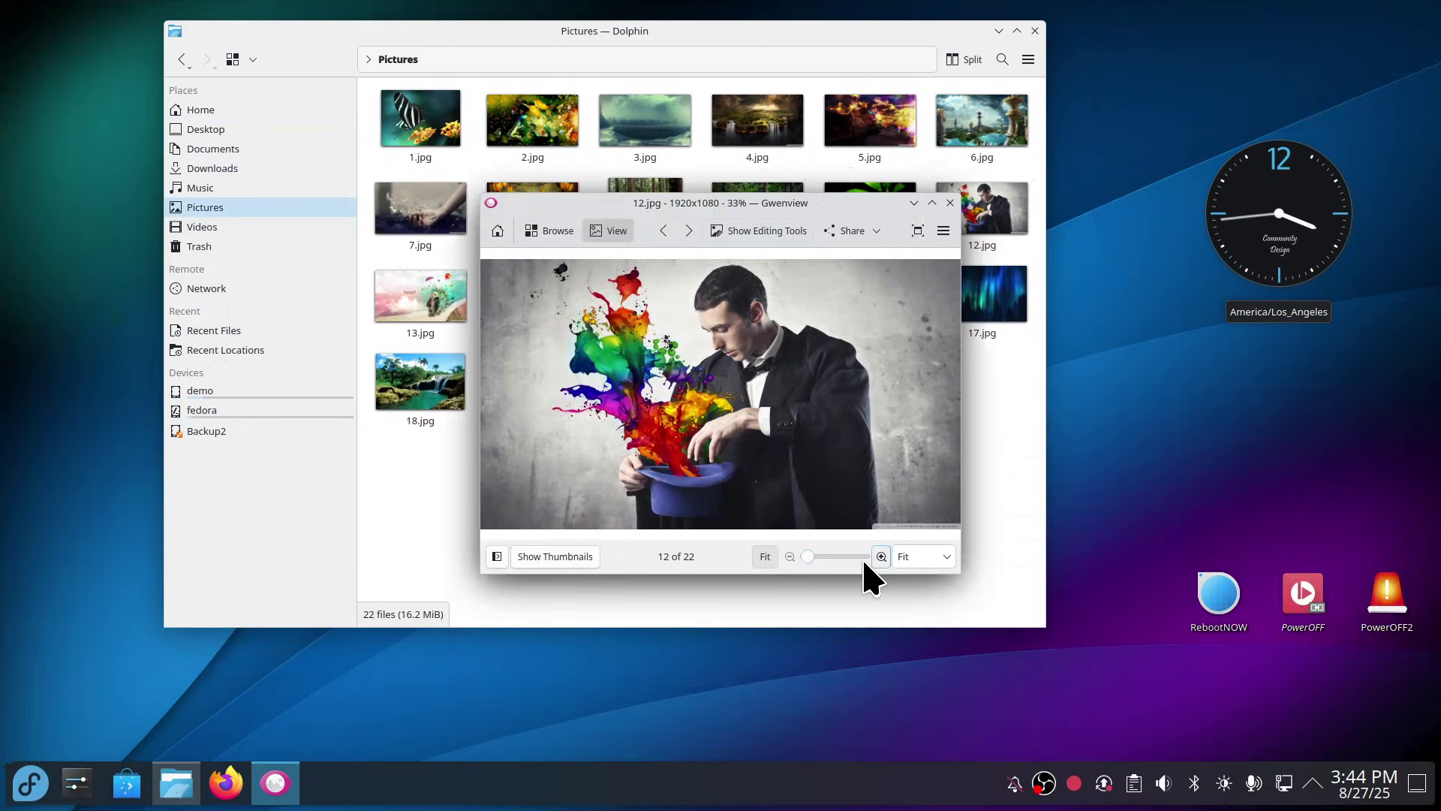
Step: Zoom 12.jpg to maximum with the slider, scroll-zoom in and out, then close Gwenview
mouse_move(809, 562)
mouse_down()
mouse_move(871, 562)
mouse_move(805, 562)
mouse_up()
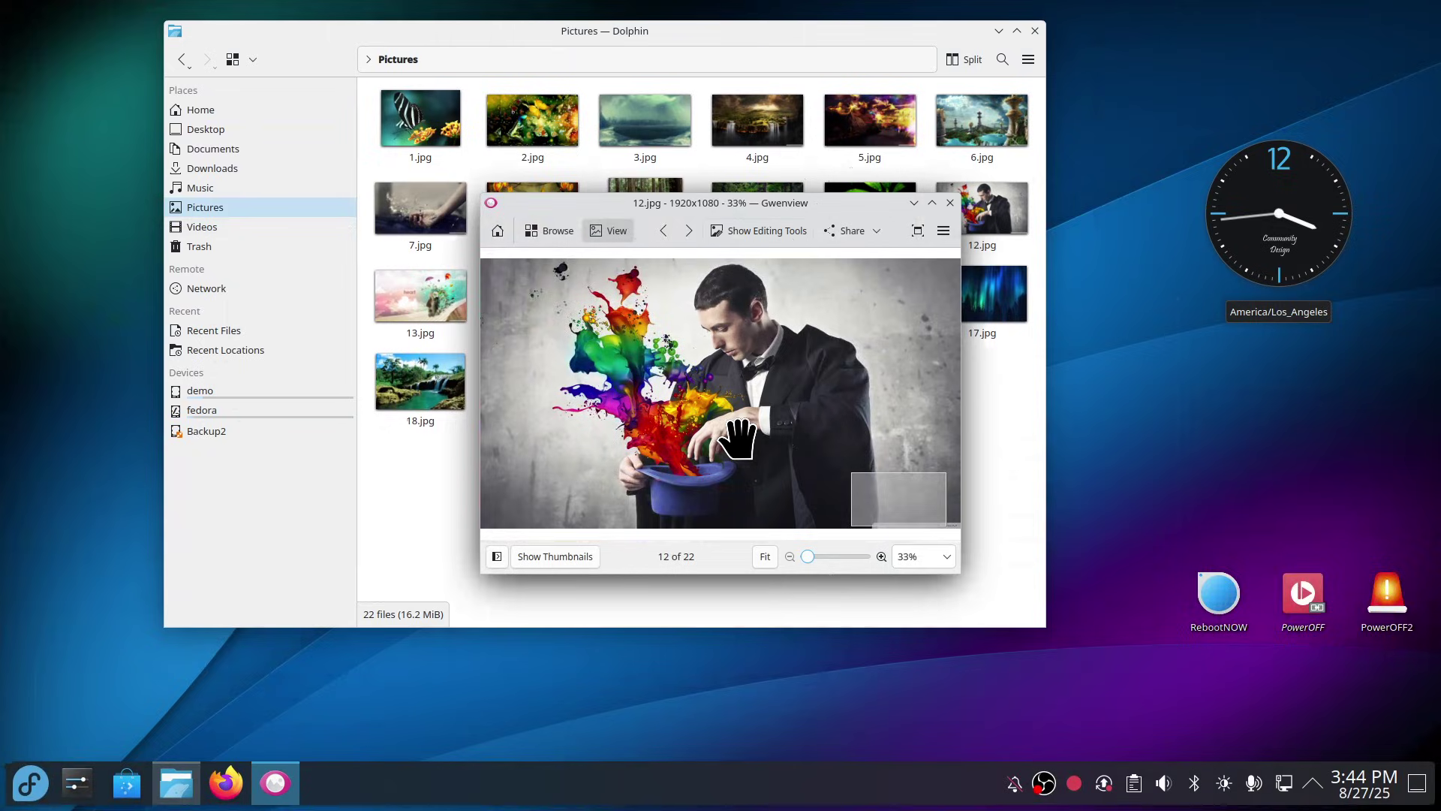
scroll(724, 440, up, 2)
scroll(728, 442, up, 4)
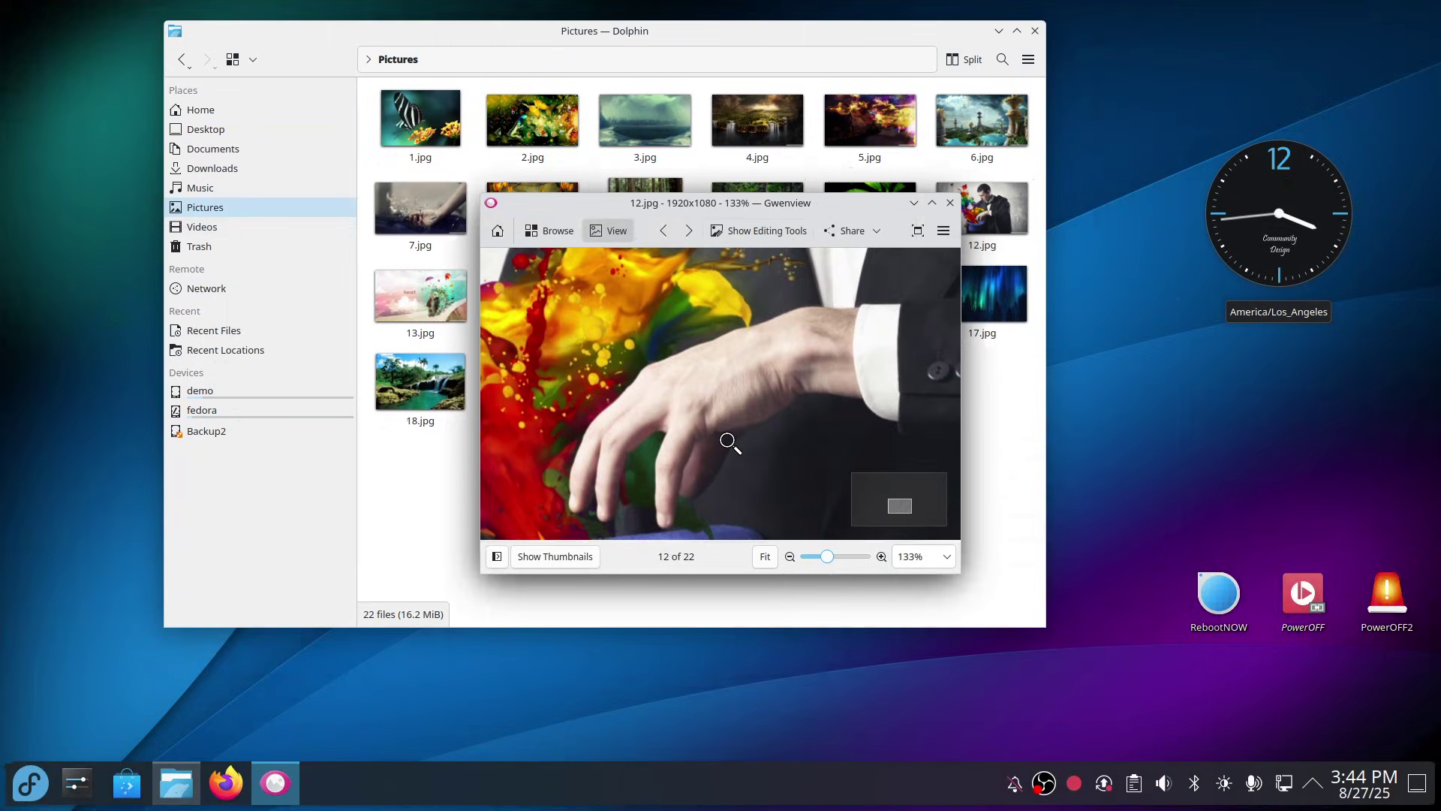
scroll(728, 442, down, 3)
scroll(728, 441, down, 3)
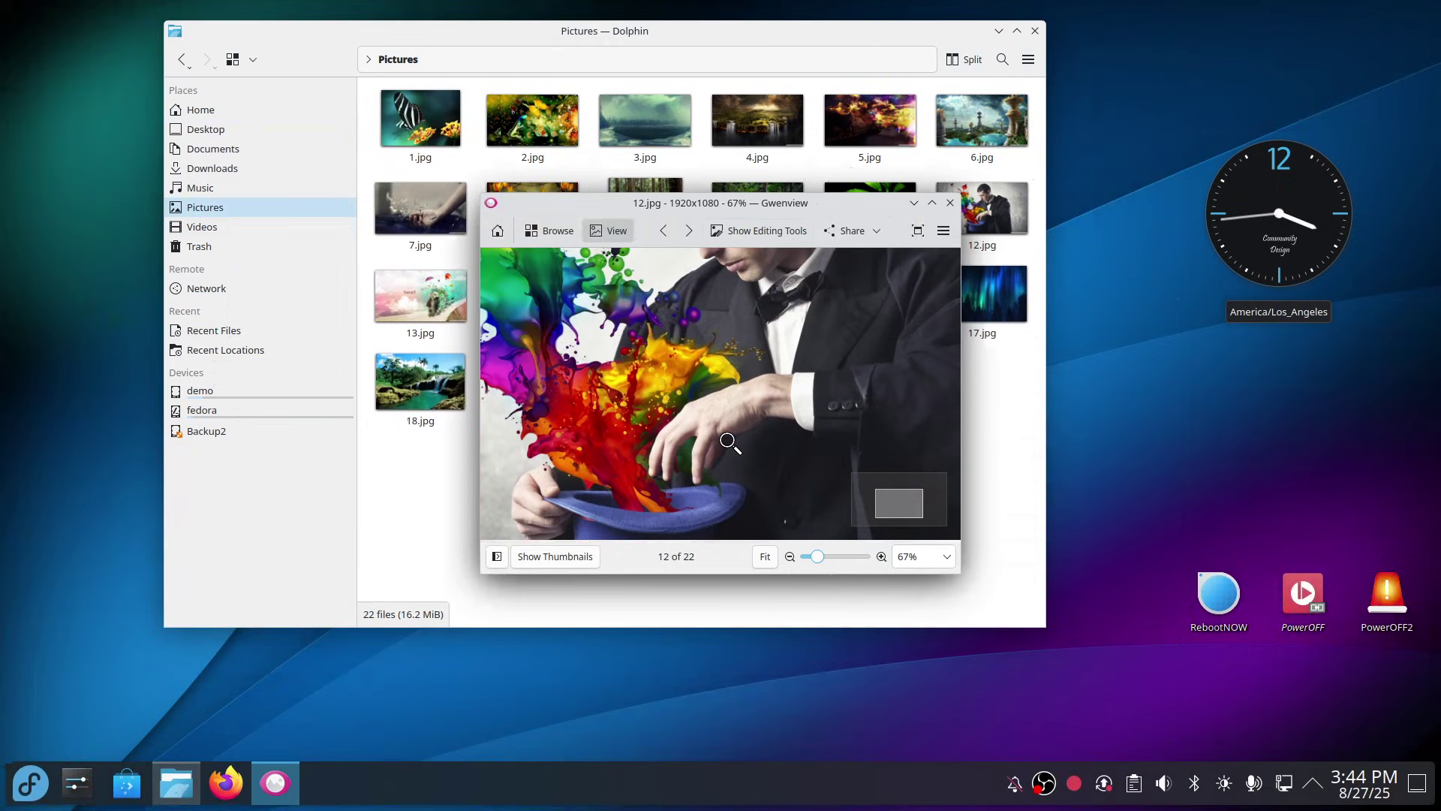
scroll(728, 441, down, 2)
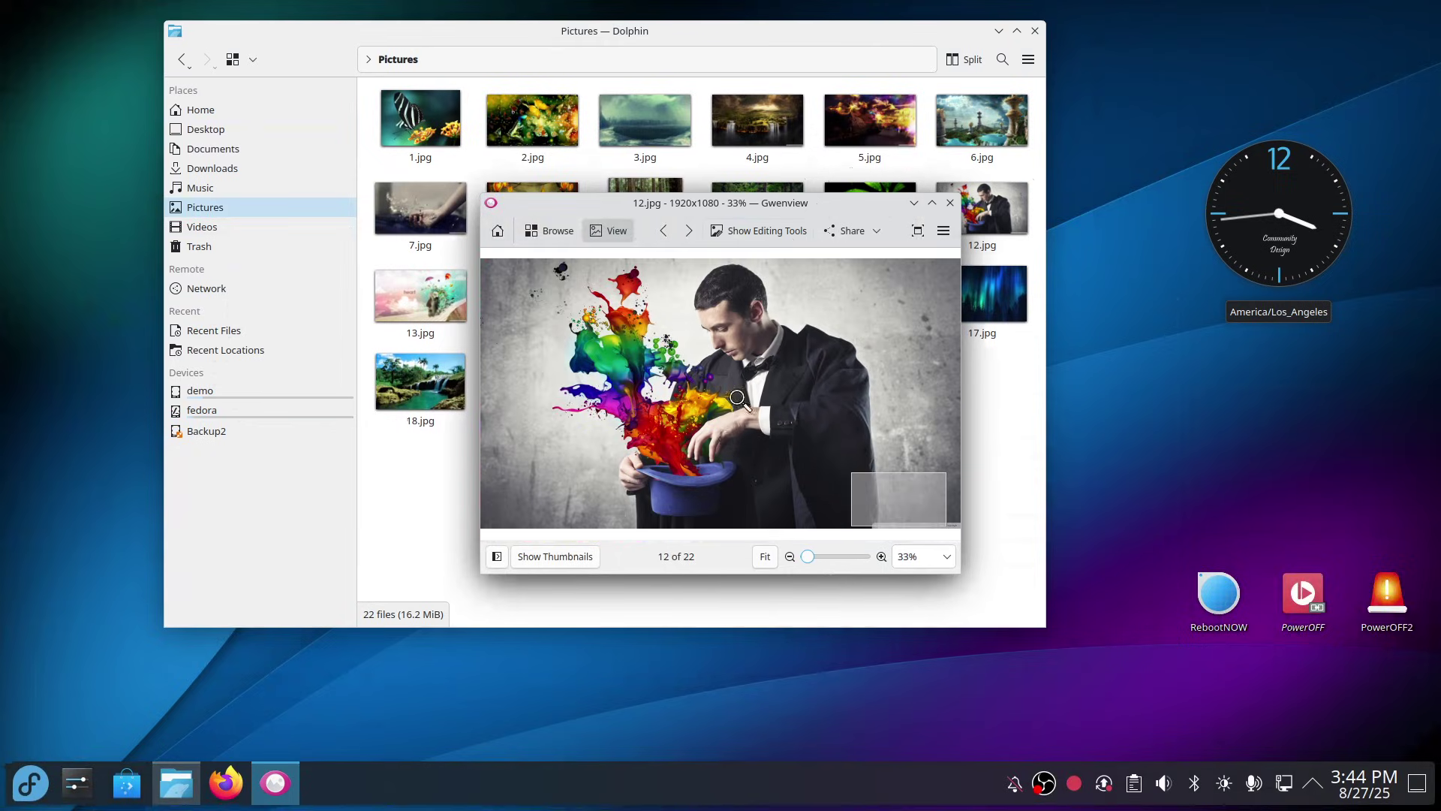
scroll(721, 344, up, 5)
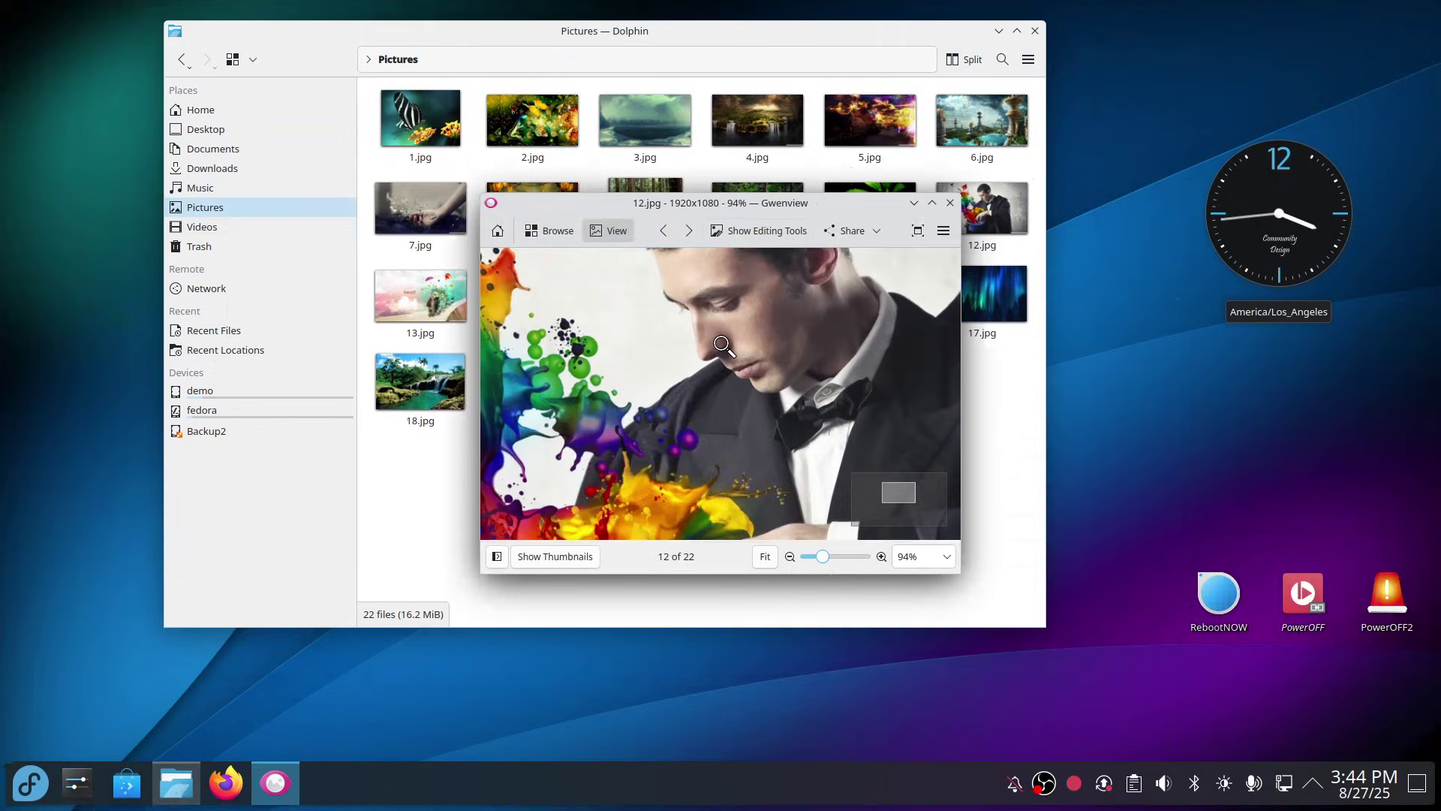
scroll(722, 344, down, 4)
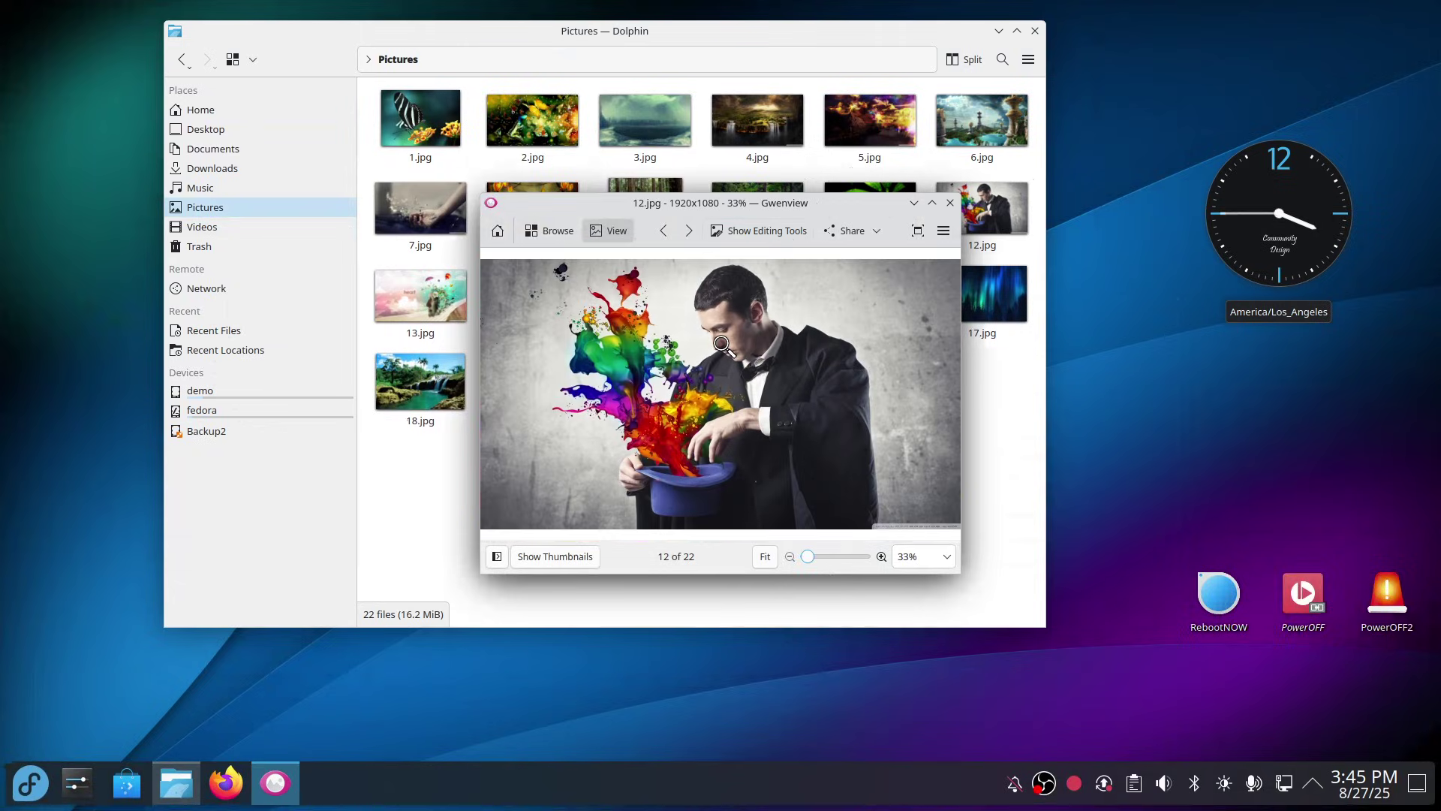
scroll(721, 344, up, 2)
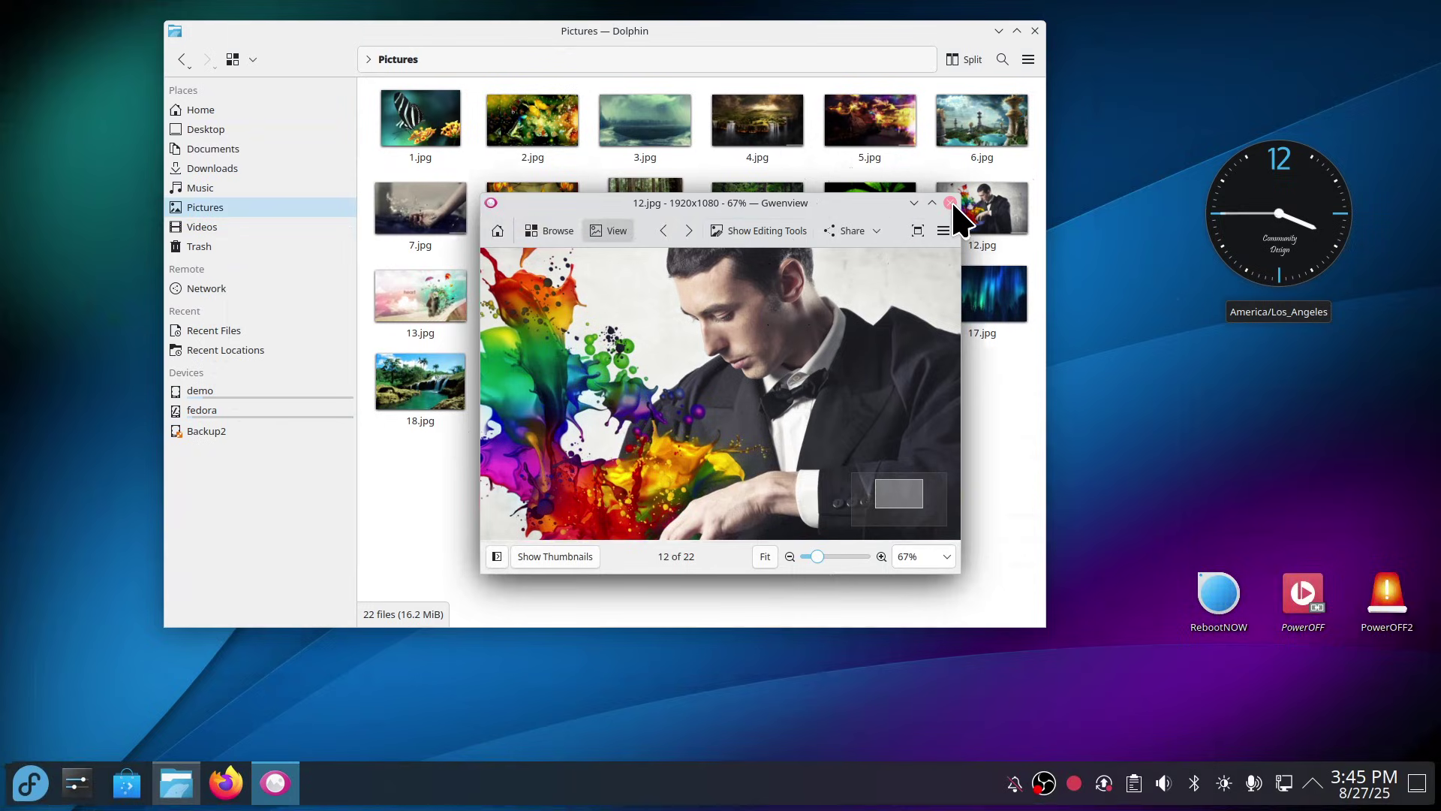
click(951, 203)
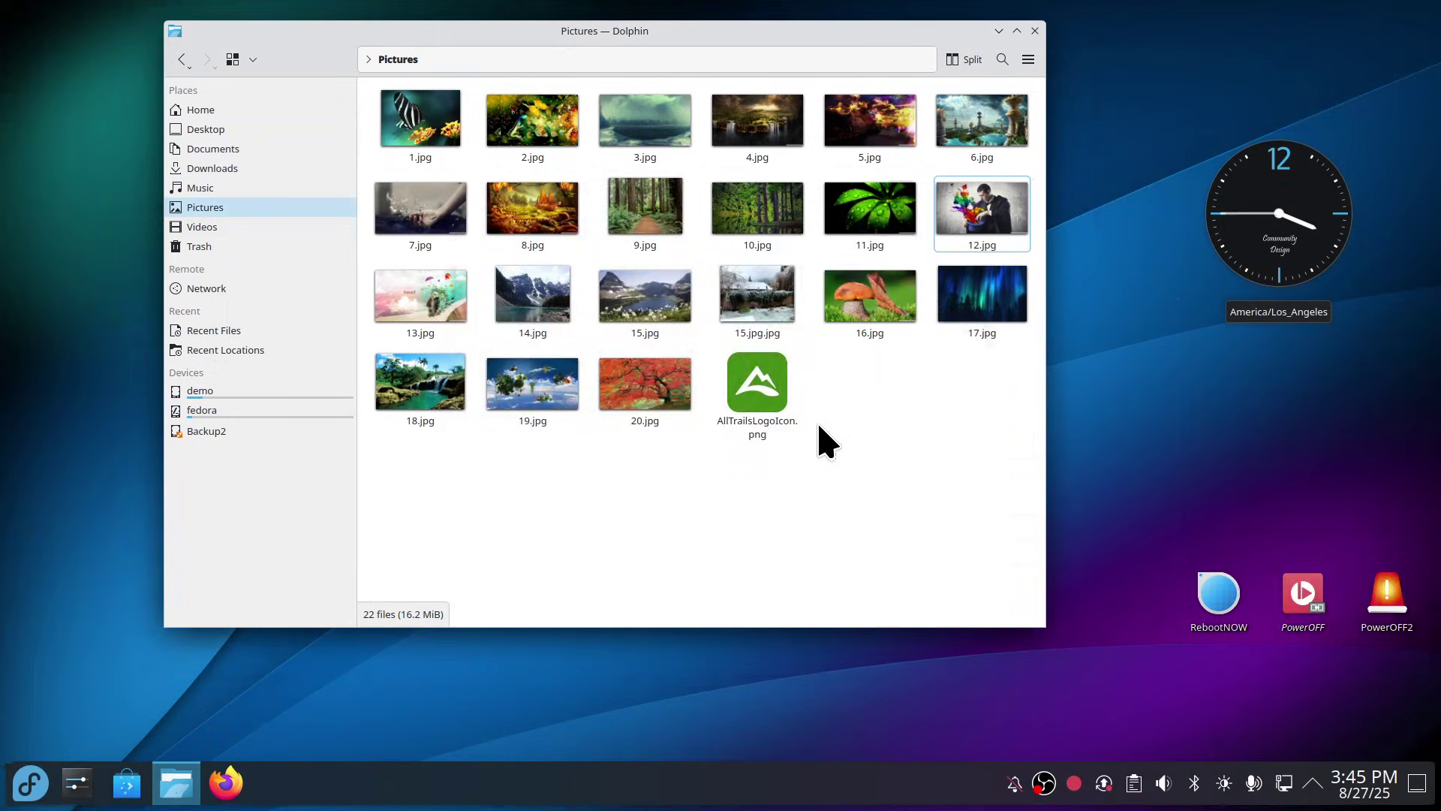
Step: Browse Dolphin's Network locations, then close the file manager
click(223, 288)
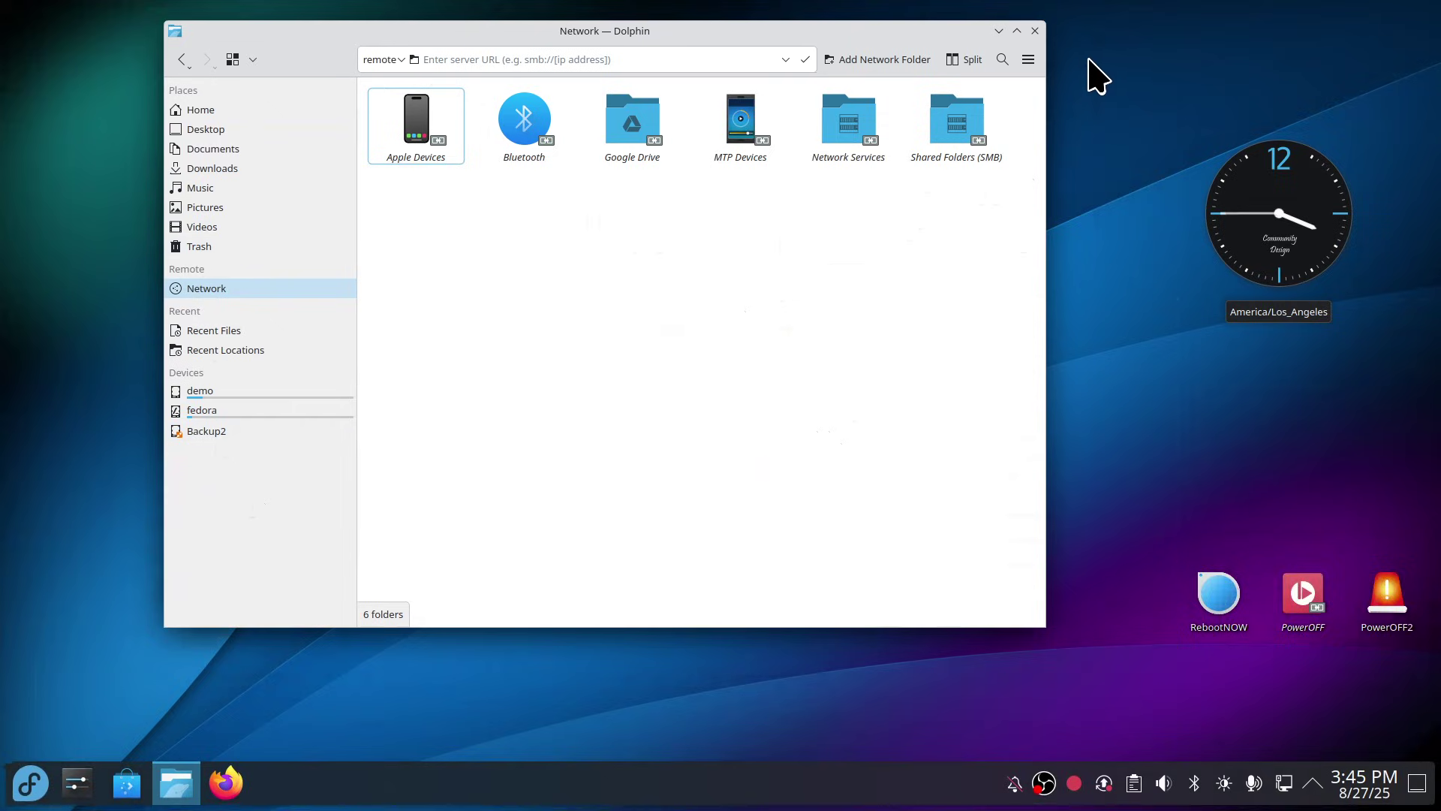
click(1035, 31)
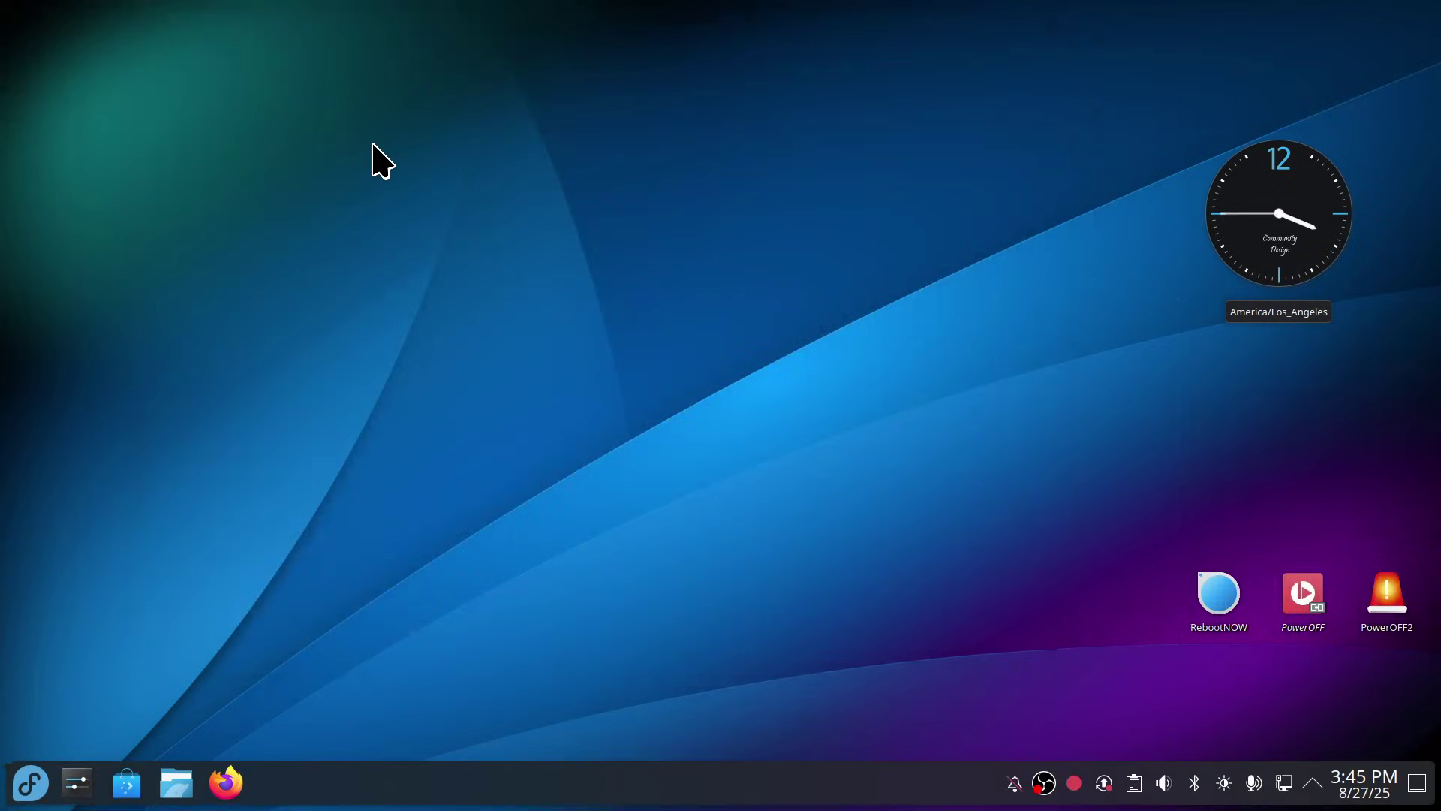
Step: In Desktop and Wallpaper settings, remove the 12 wallpaper and apply
right_click(373, 145)
mouse_move(444, 167)
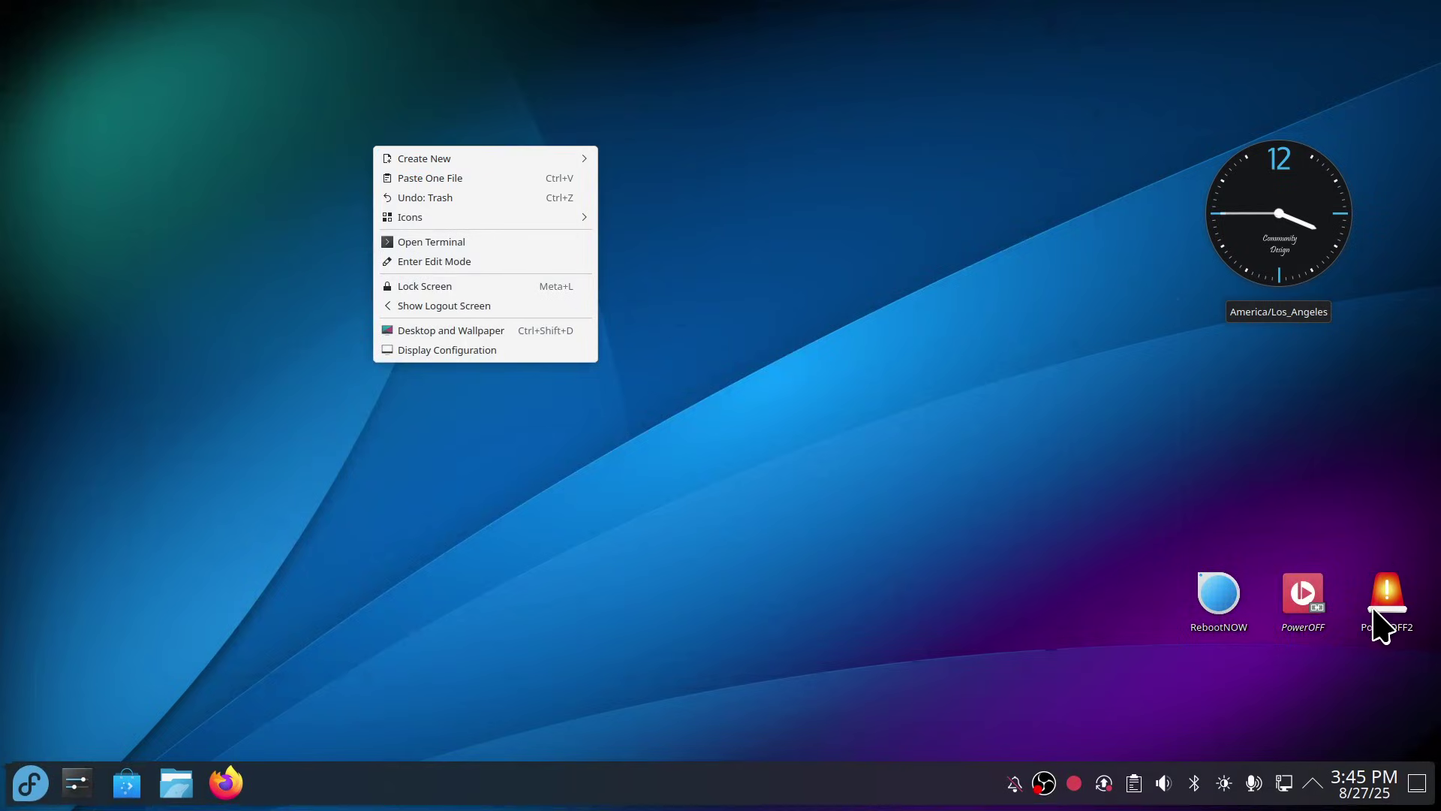
click(476, 332)
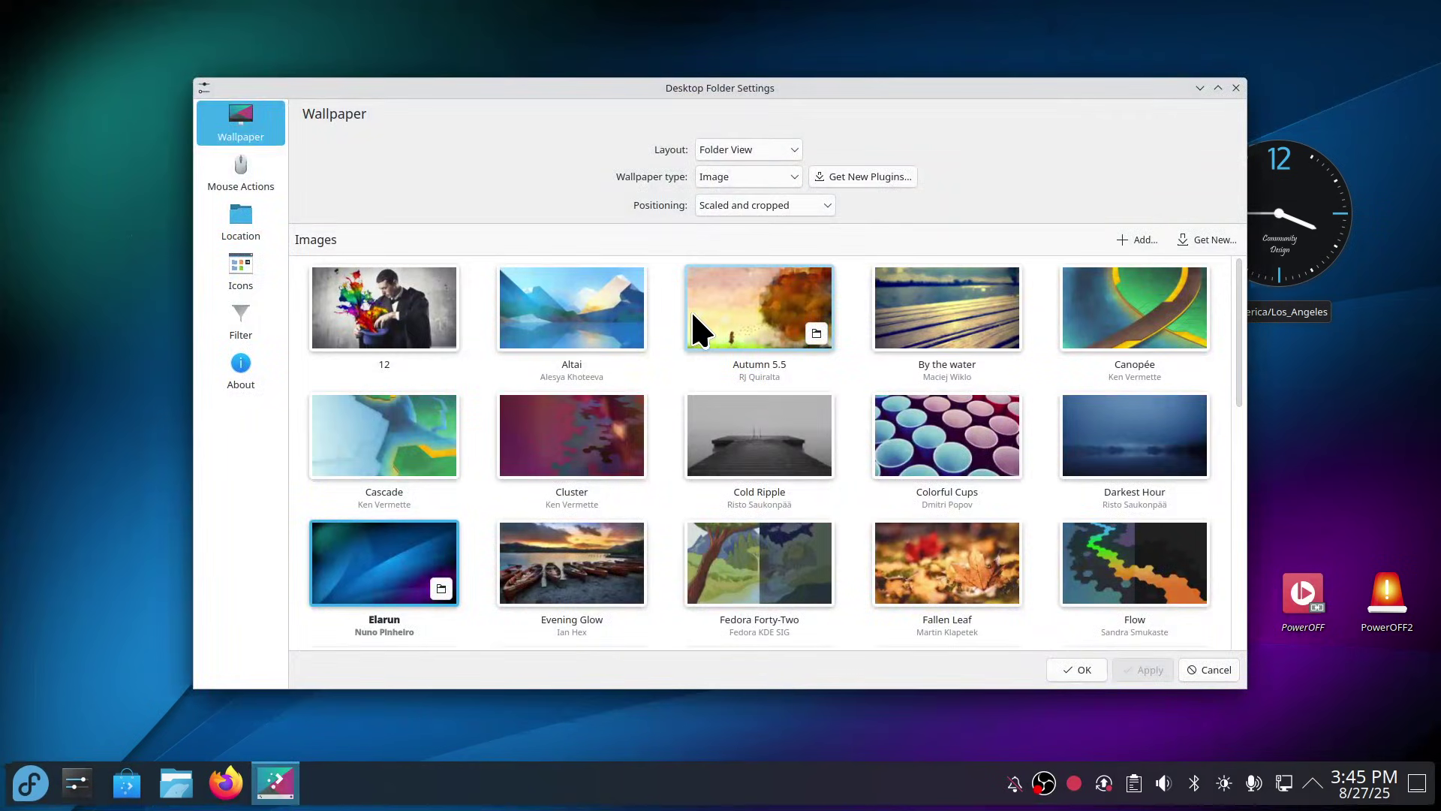
scroll(529, 315, down, 3)
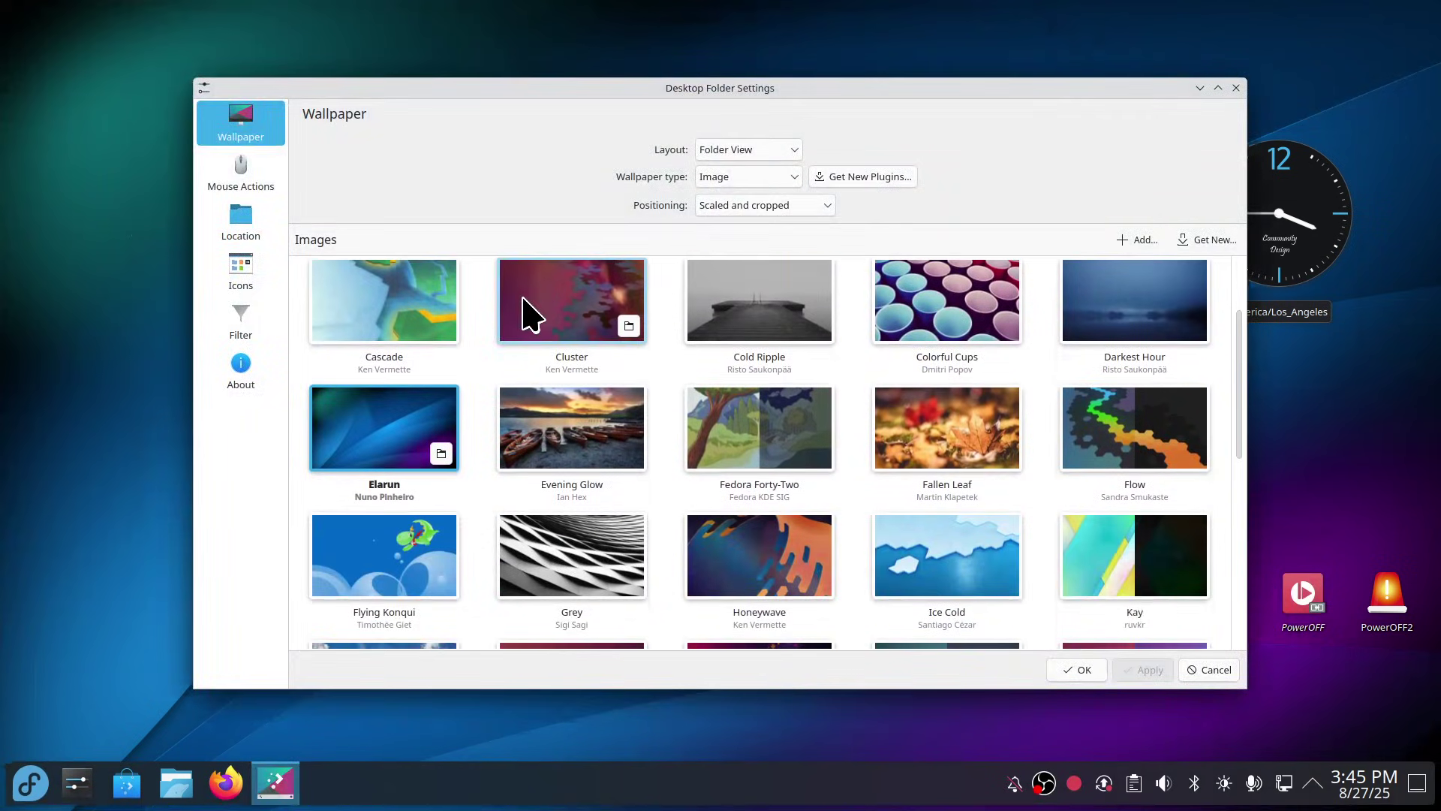
scroll(525, 297, down, 2)
scroll(525, 296, up, 4)
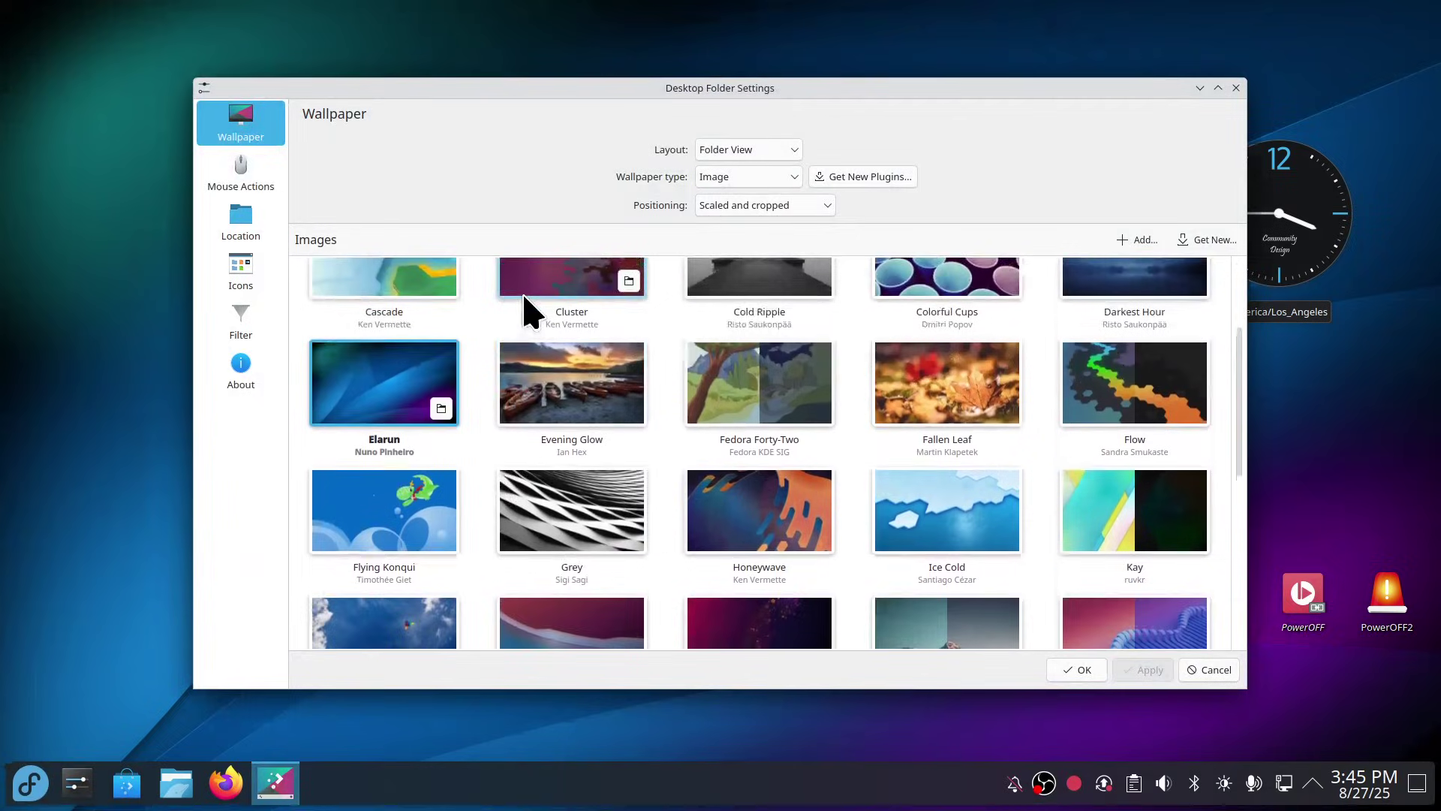
scroll(383, 304, up, 1)
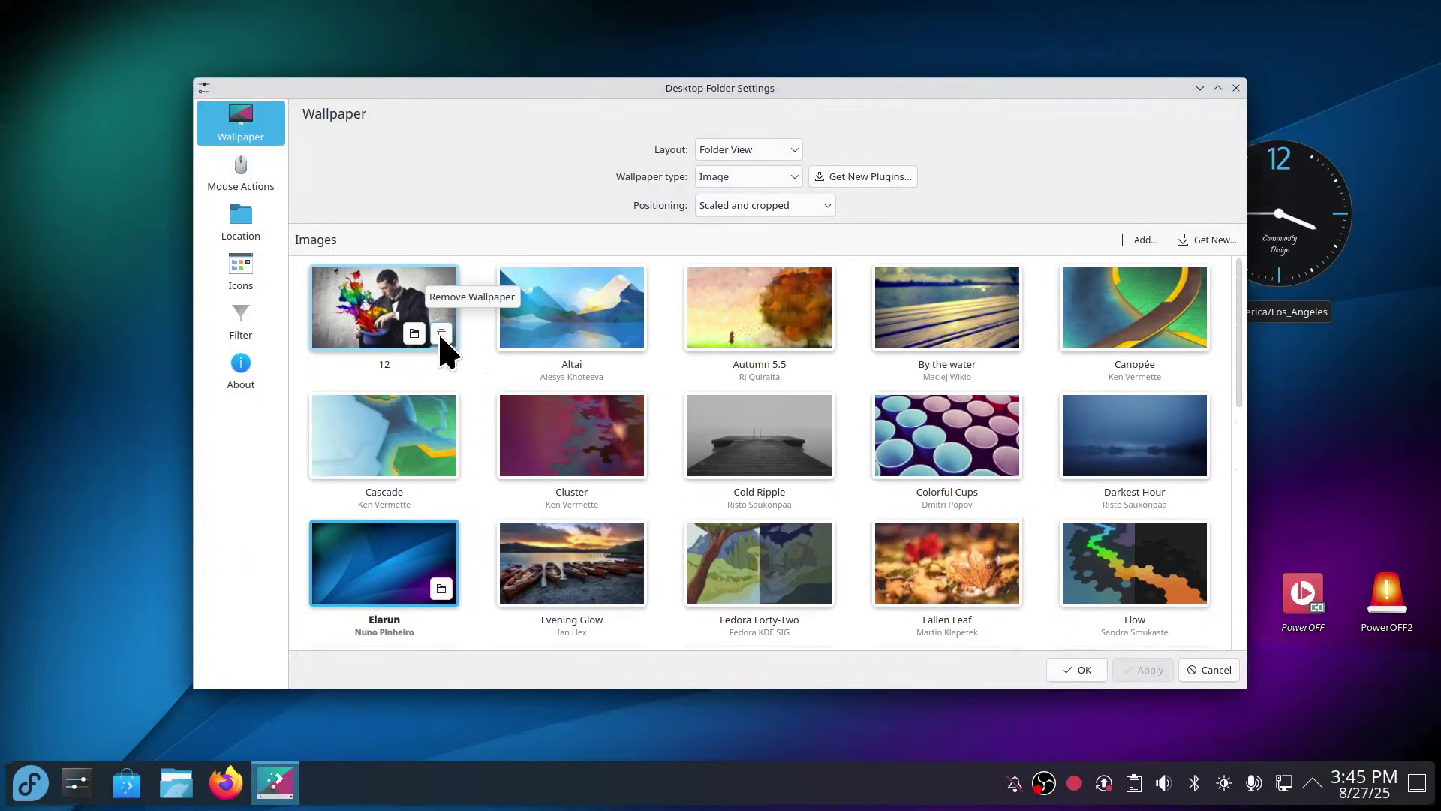
click(441, 334)
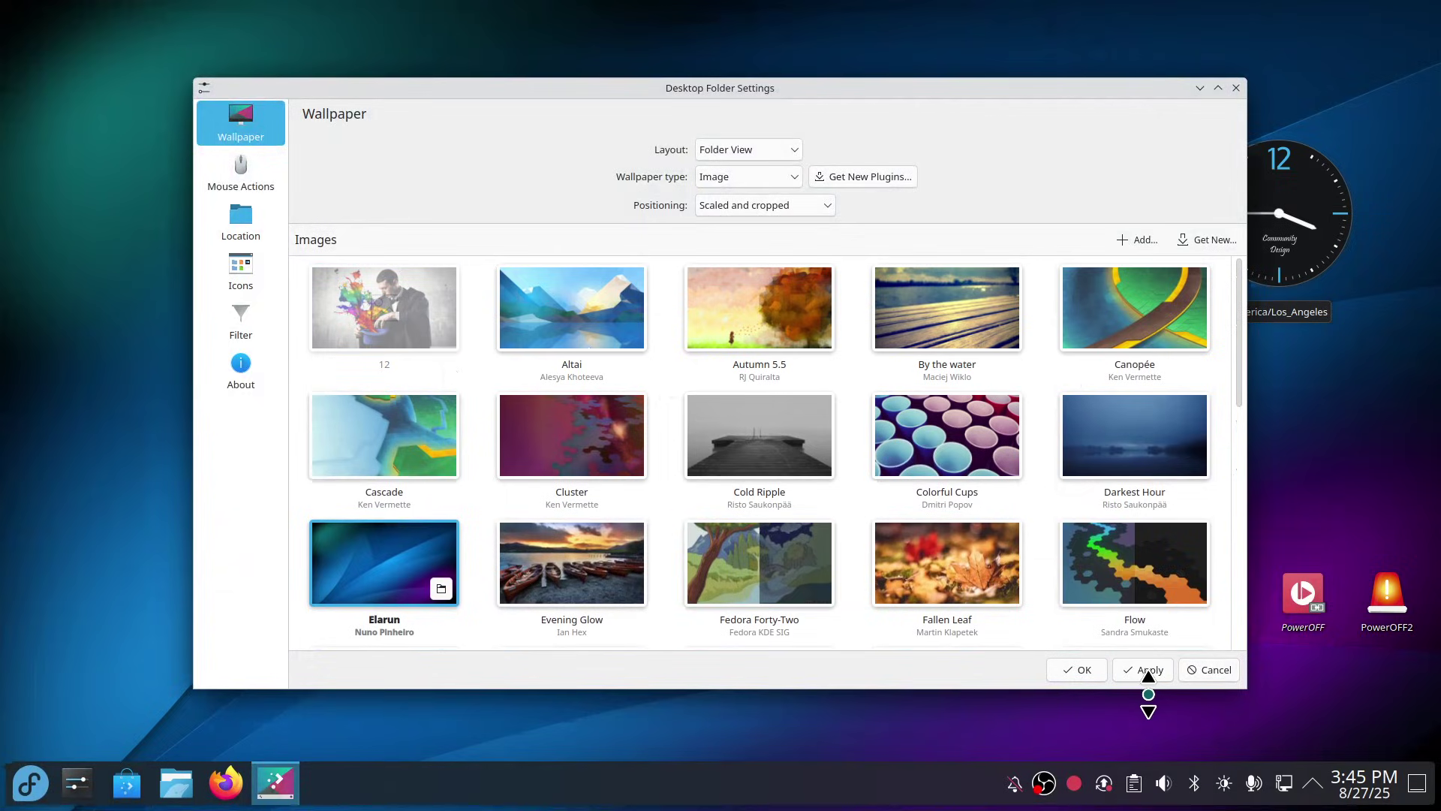
click(1139, 673)
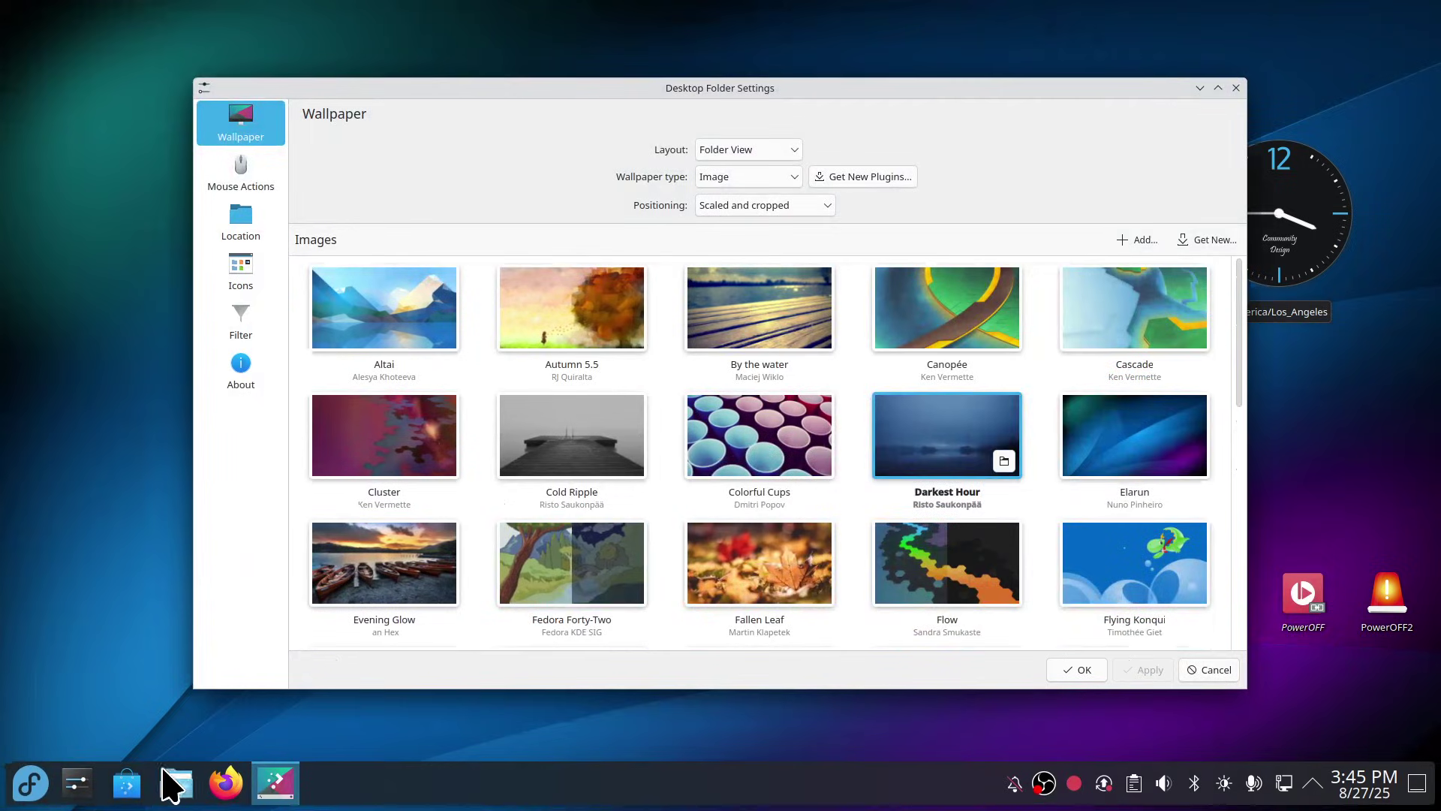
Step: Check the Pictures folder in the file manager and close it again
click(175, 785)
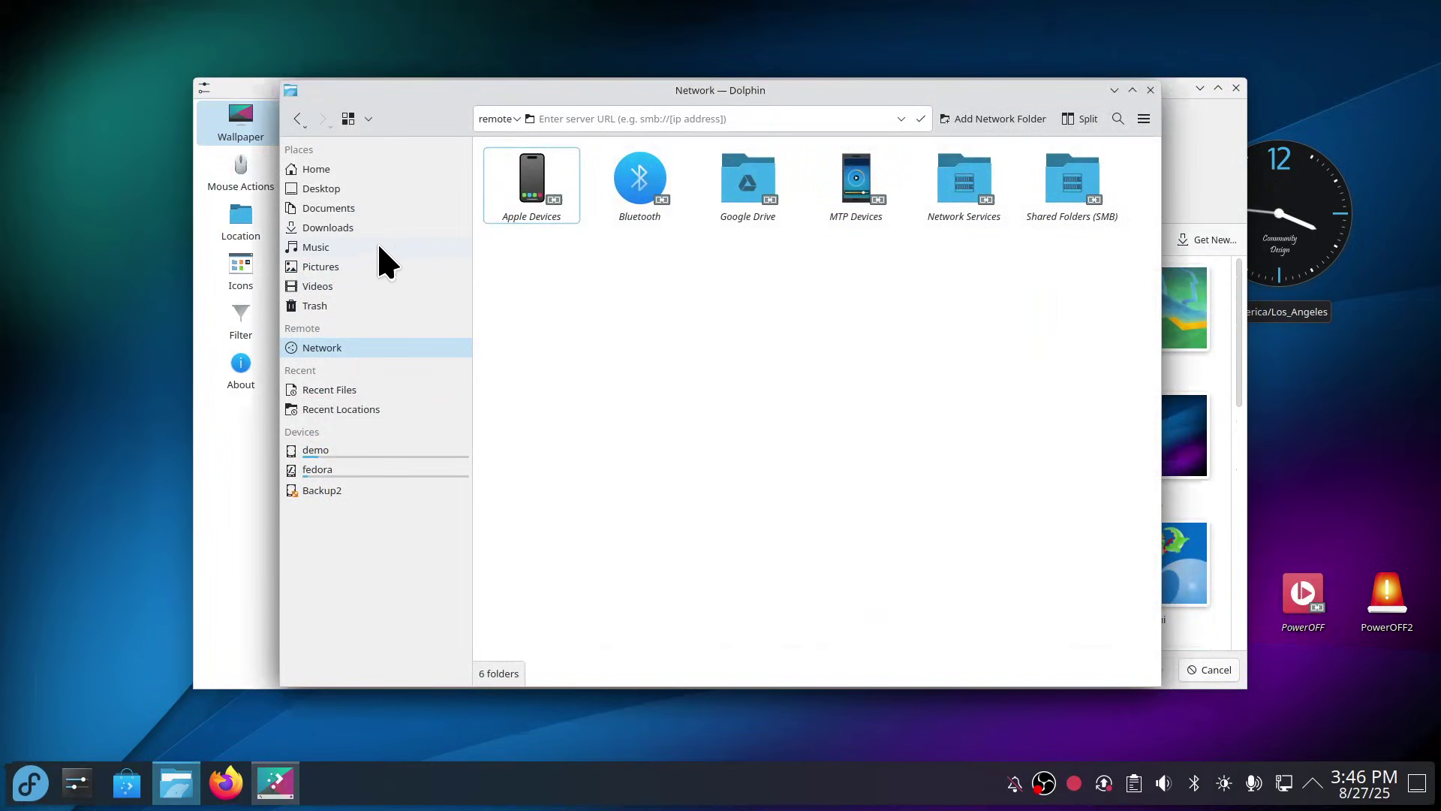
click(334, 268)
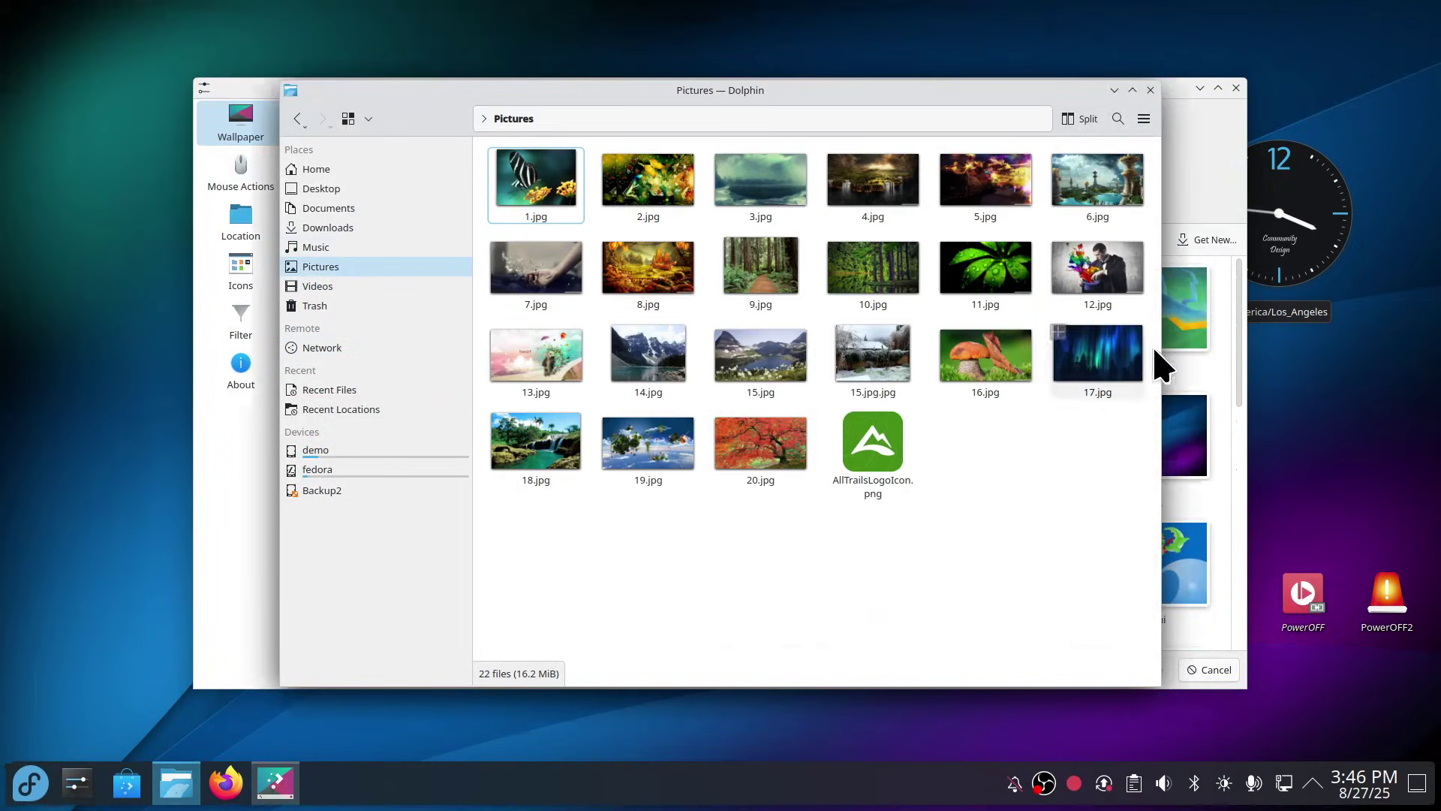
click(1151, 91)
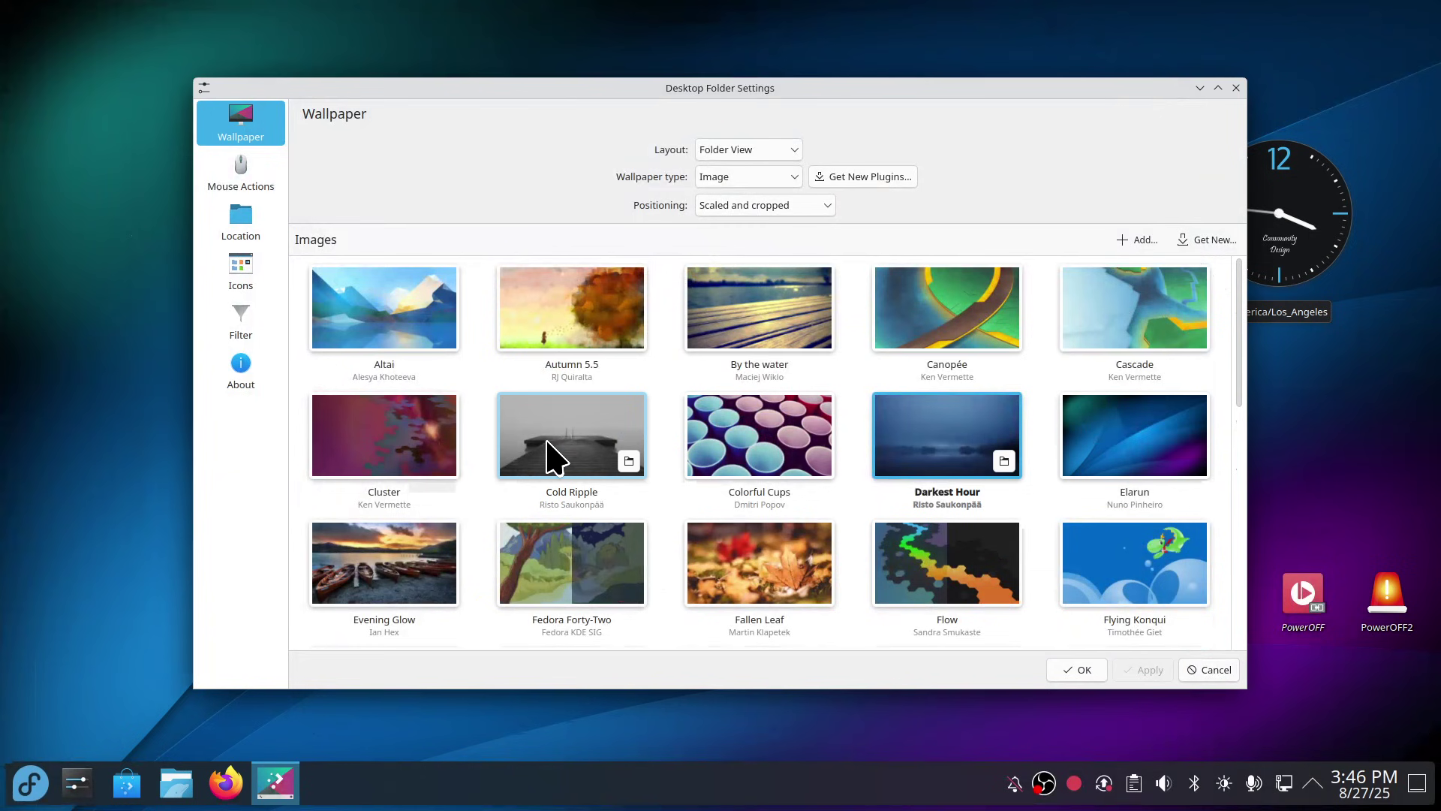
Step: Preview Evening Glow, then apply Nexus as the wallpaper and close the settings
scroll(551, 450, down, 2)
click(377, 395)
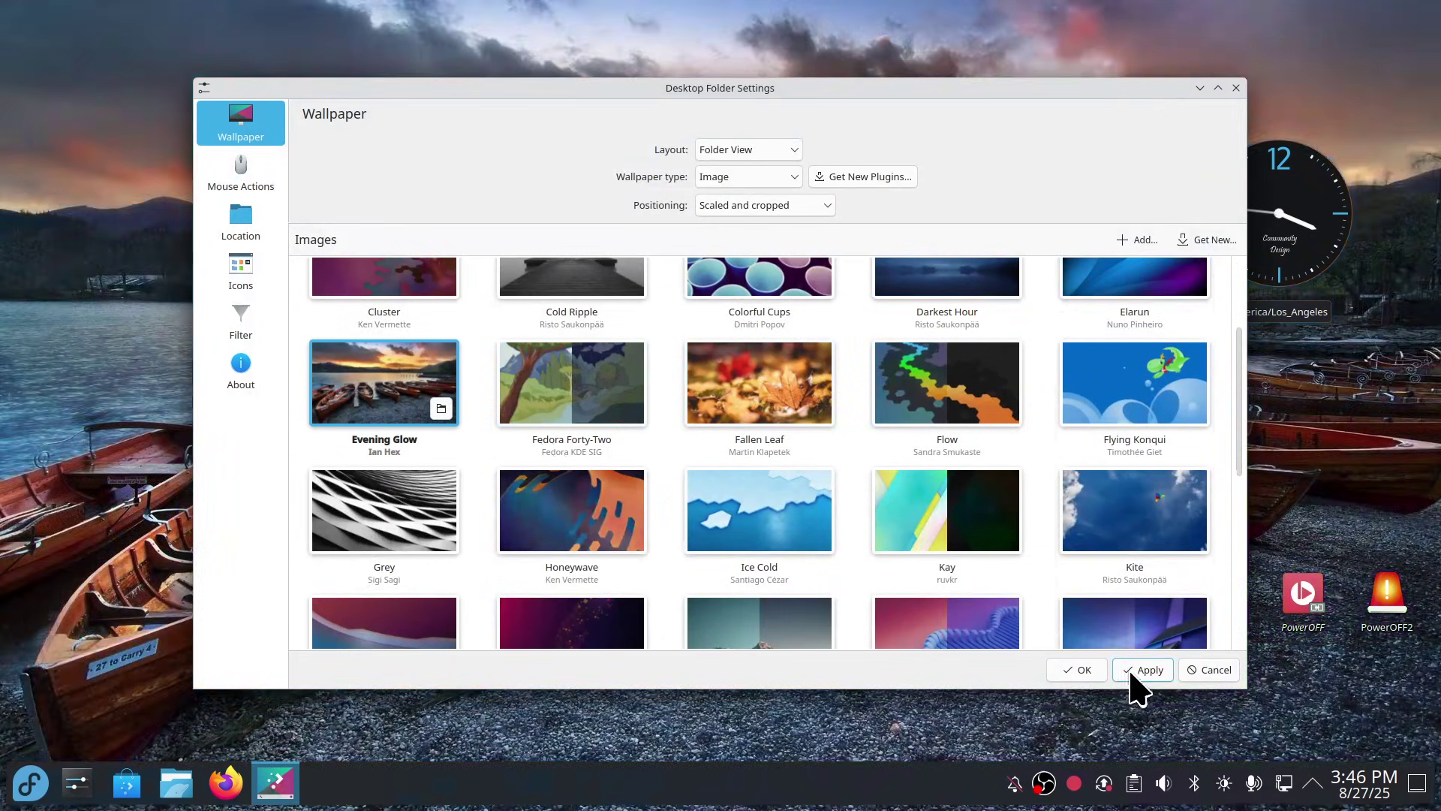
scroll(956, 450, down, 4)
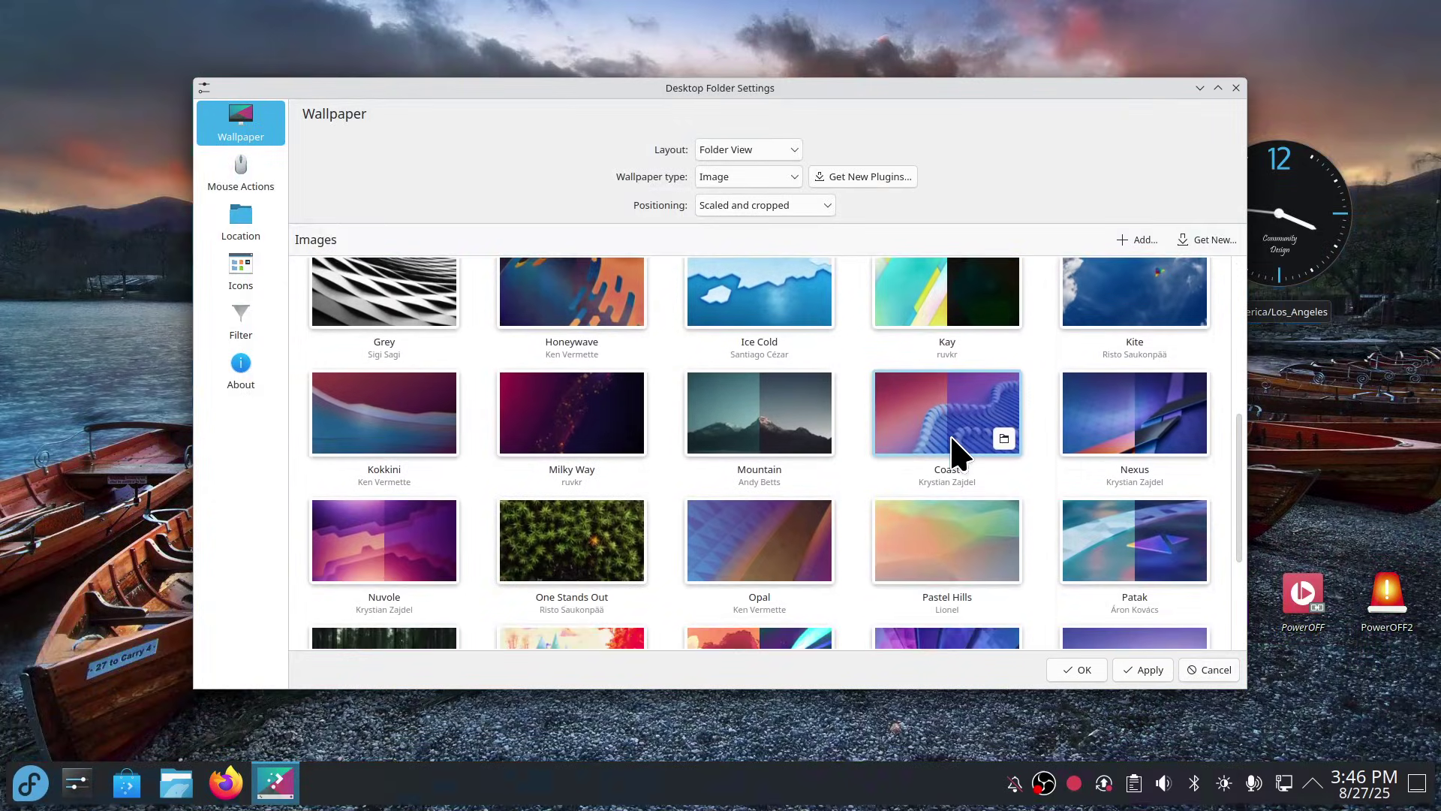
click(1145, 414)
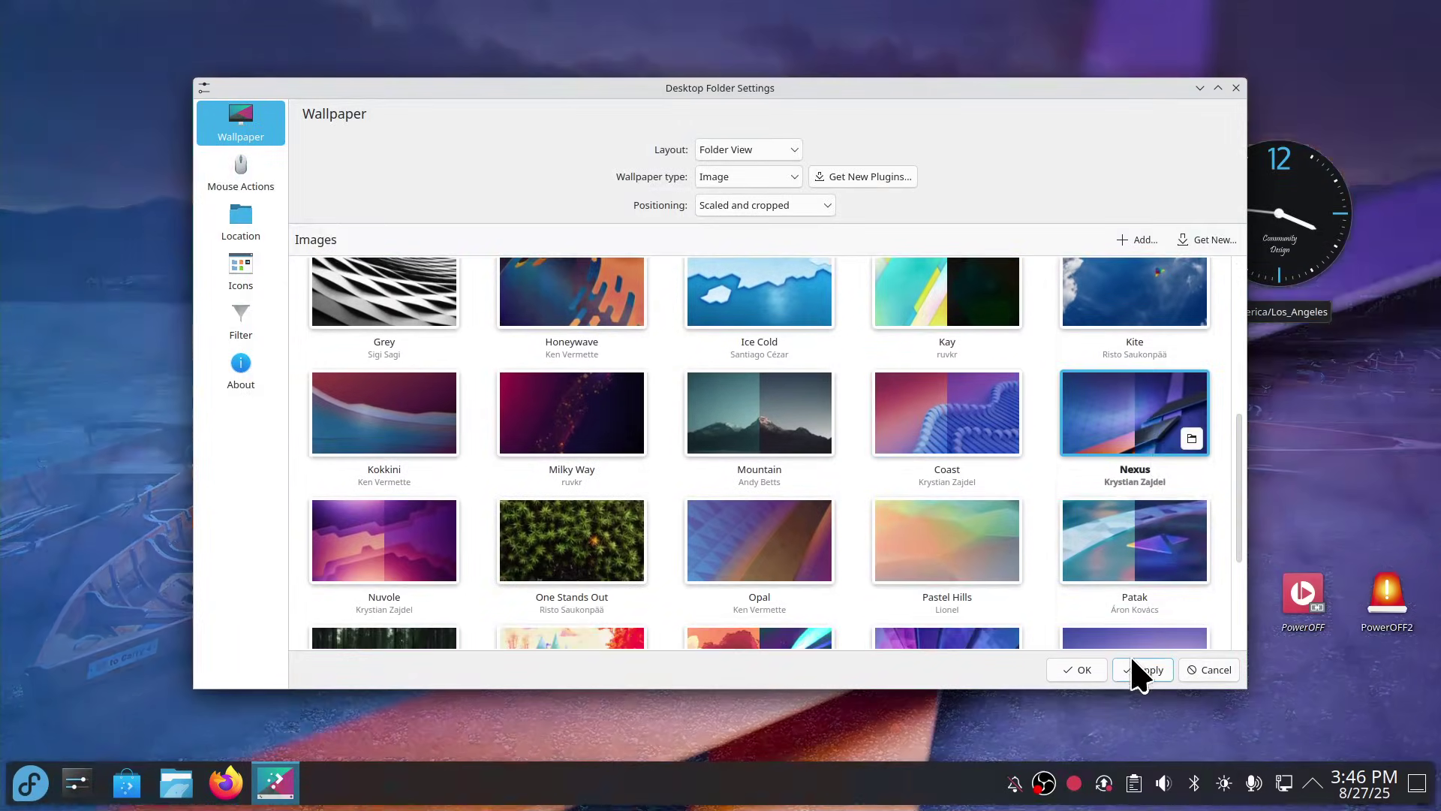
click(1142, 668)
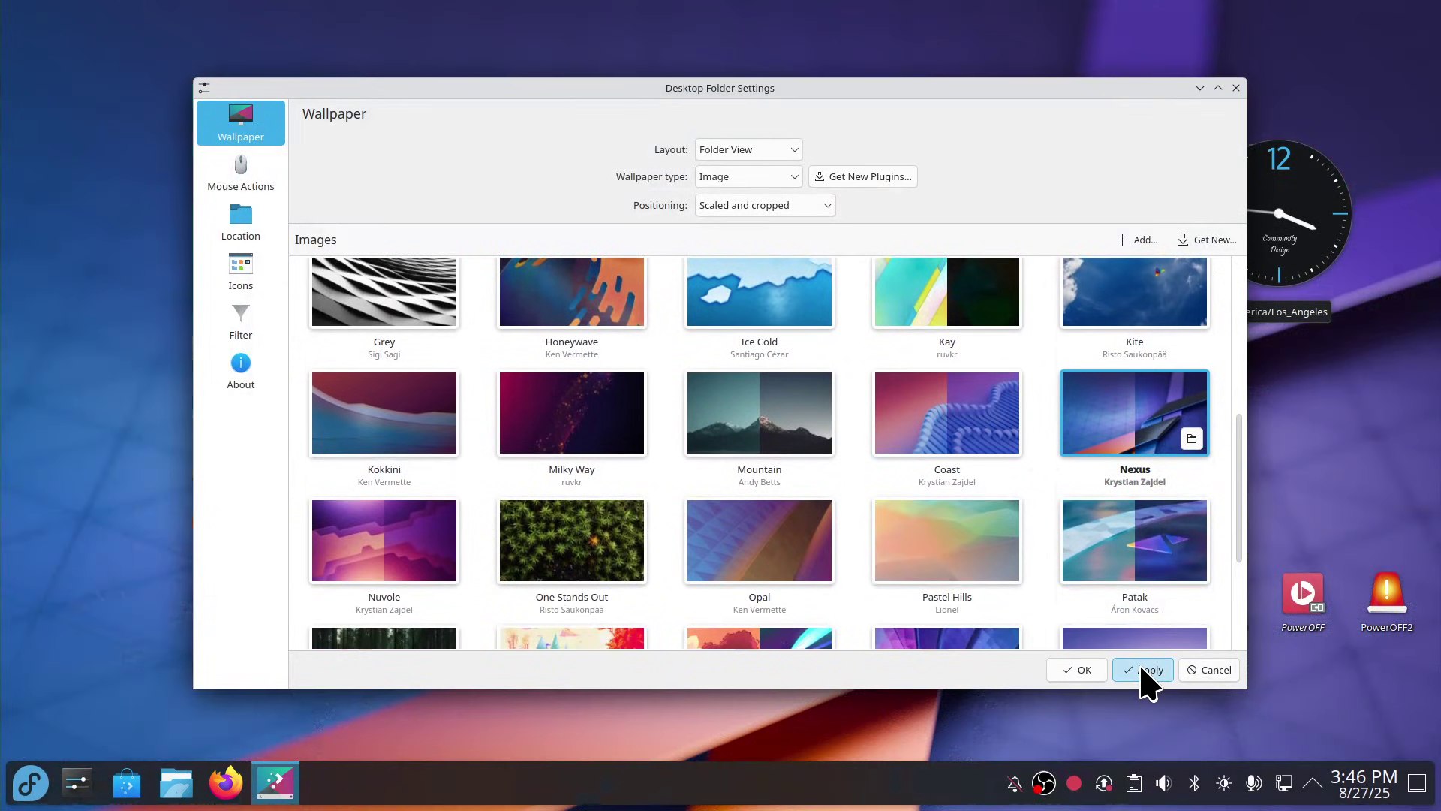
click(1237, 88)
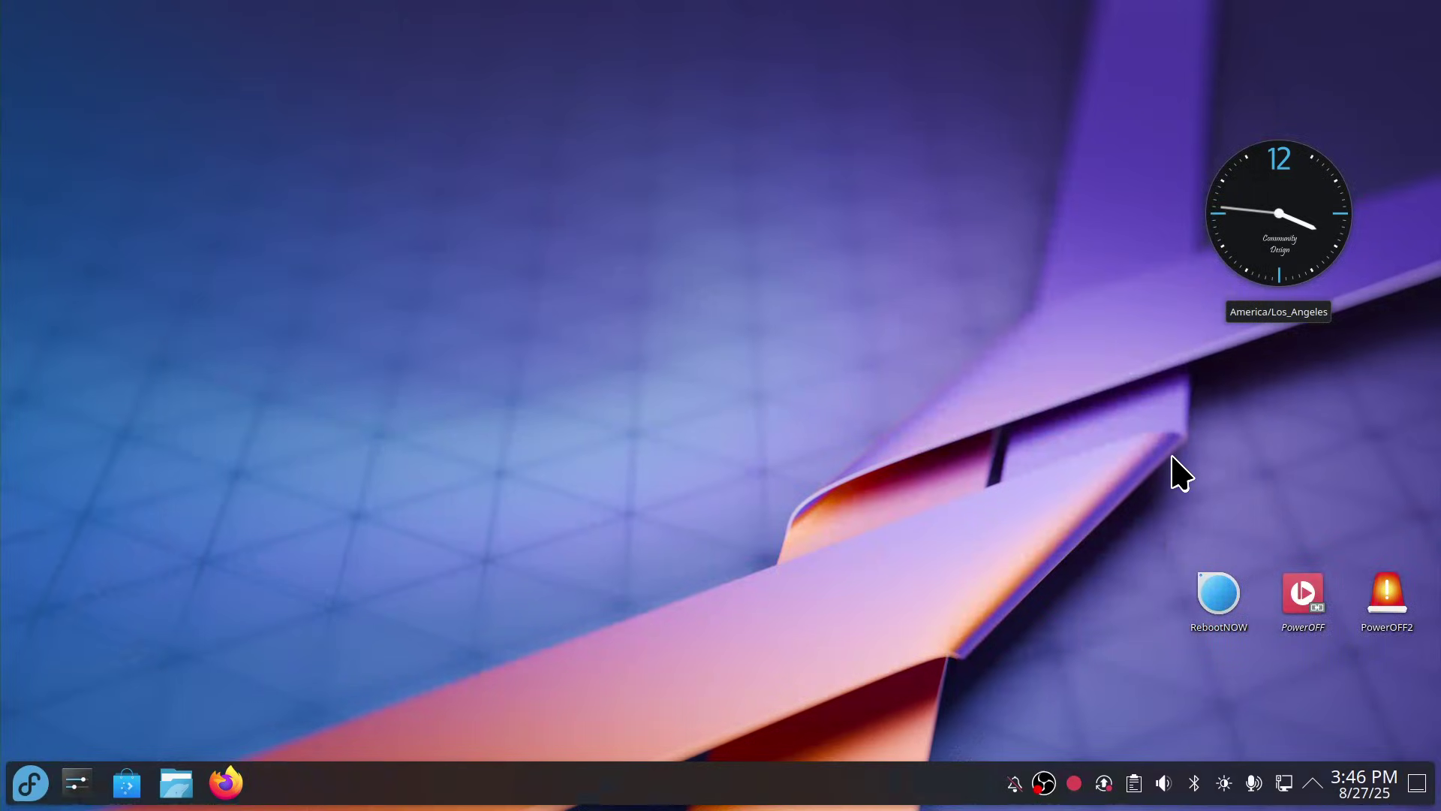
Step: Open the panel configuration from the panel menu, then exit edit mode
right_click(739, 772)
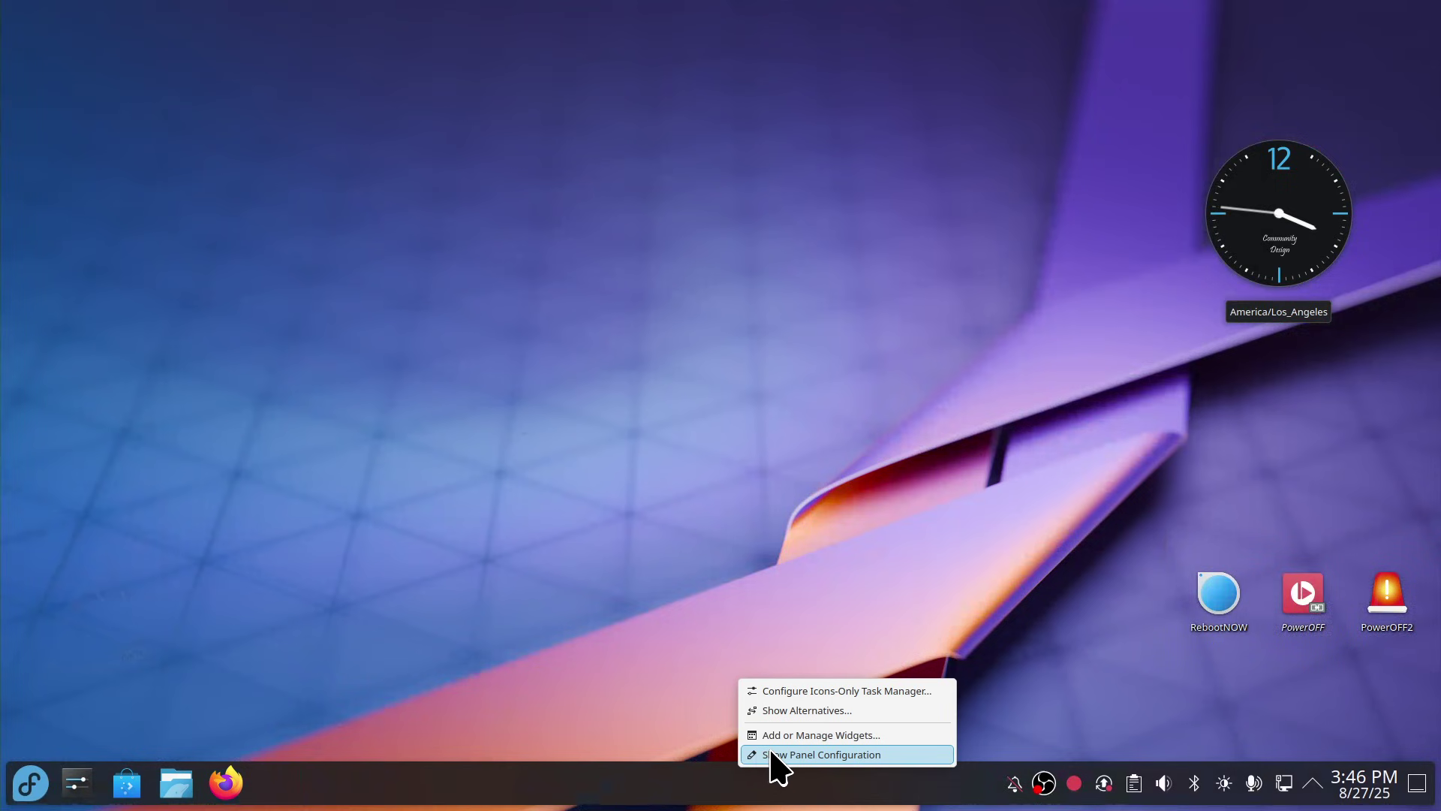
click(774, 755)
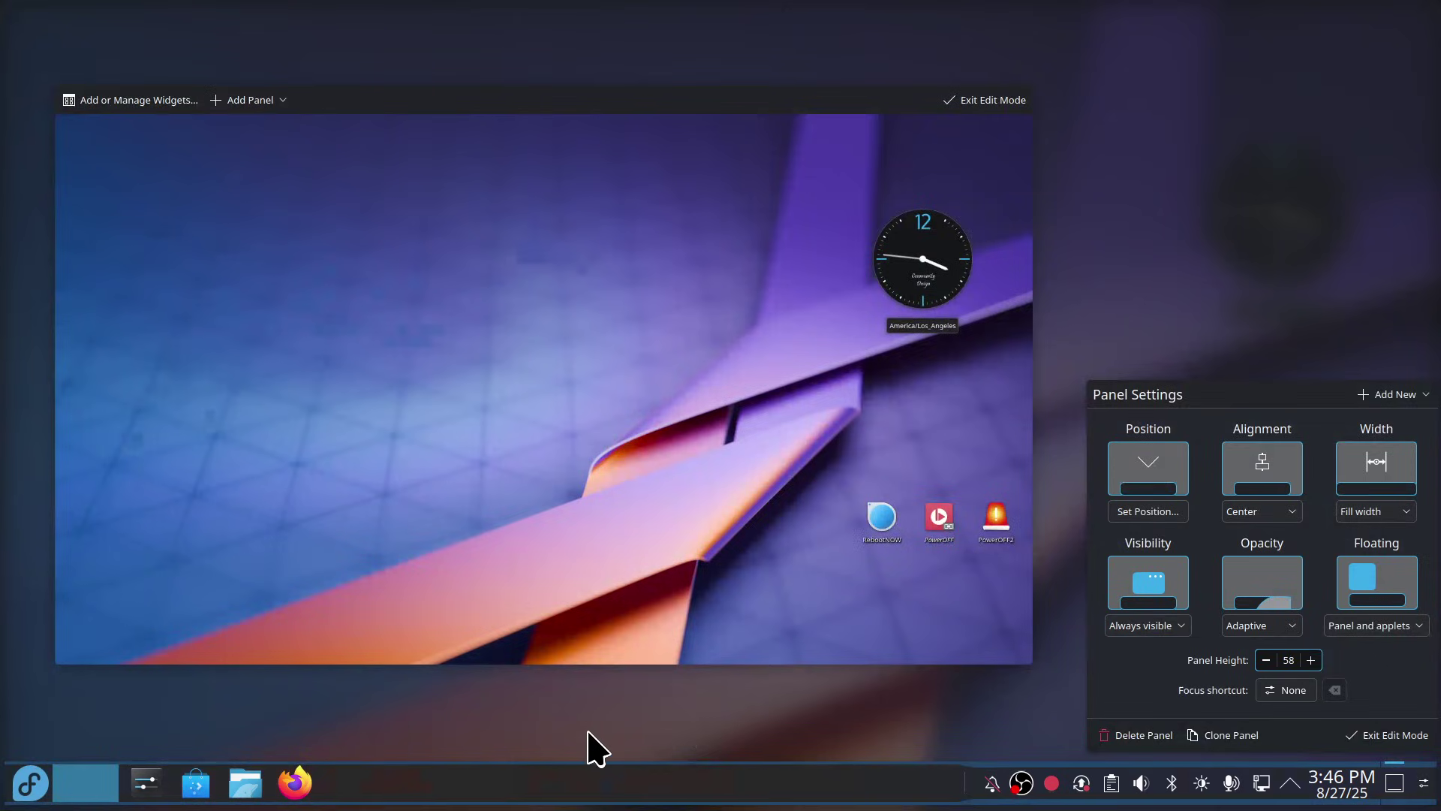
mouse_move(538, 782)
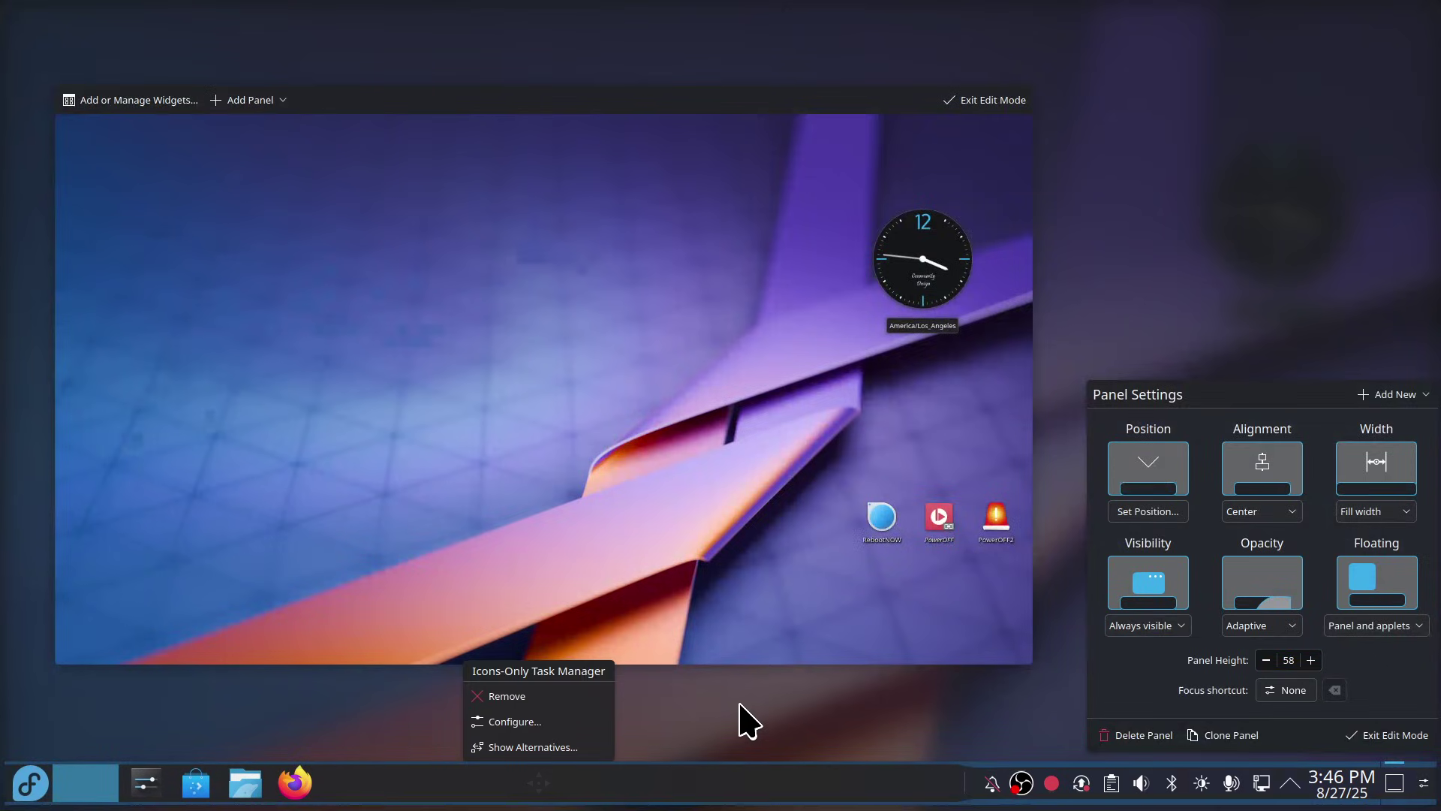
click(980, 103)
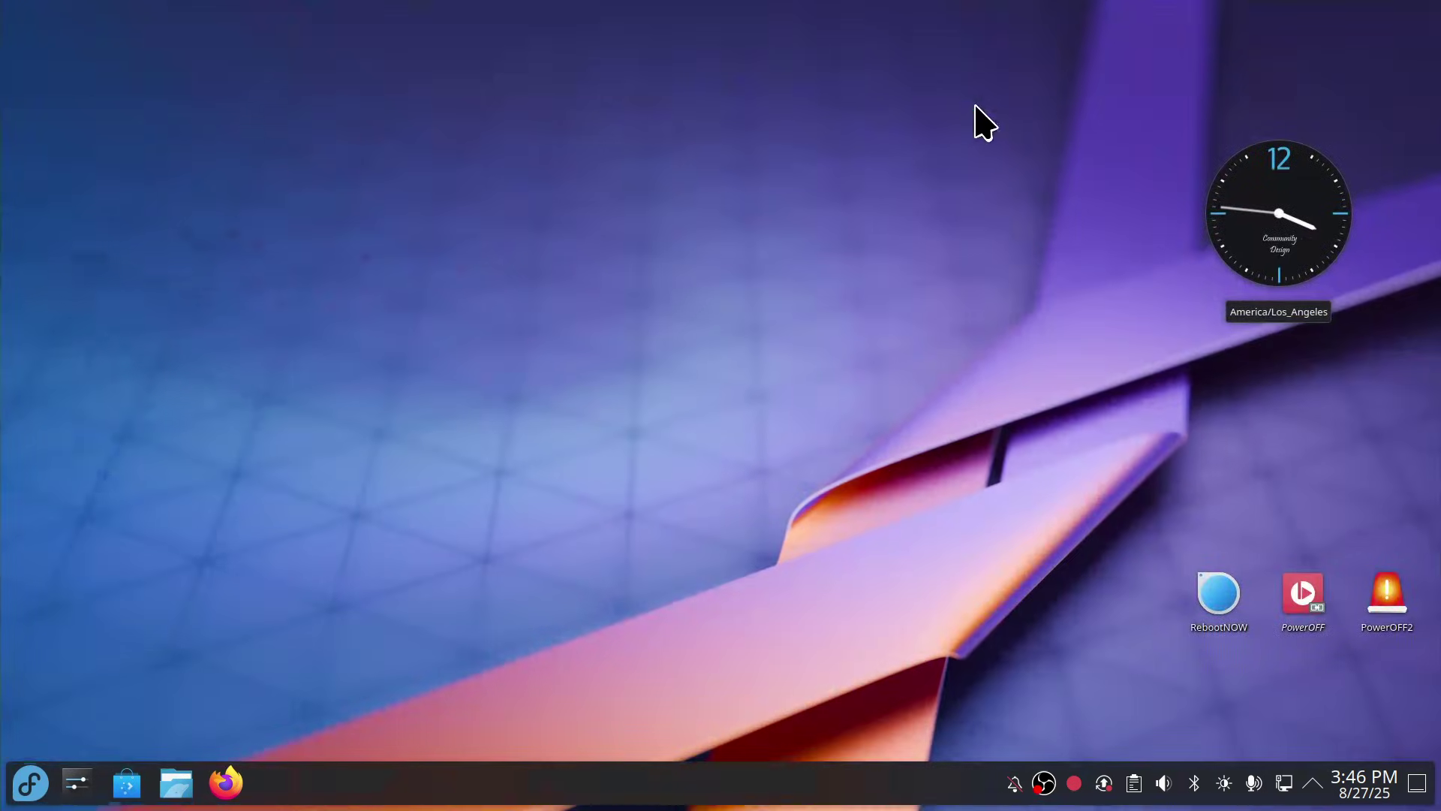
Step: Open and close the widget browser from the taskbar menu, then exit edit mode
right_click(631, 792)
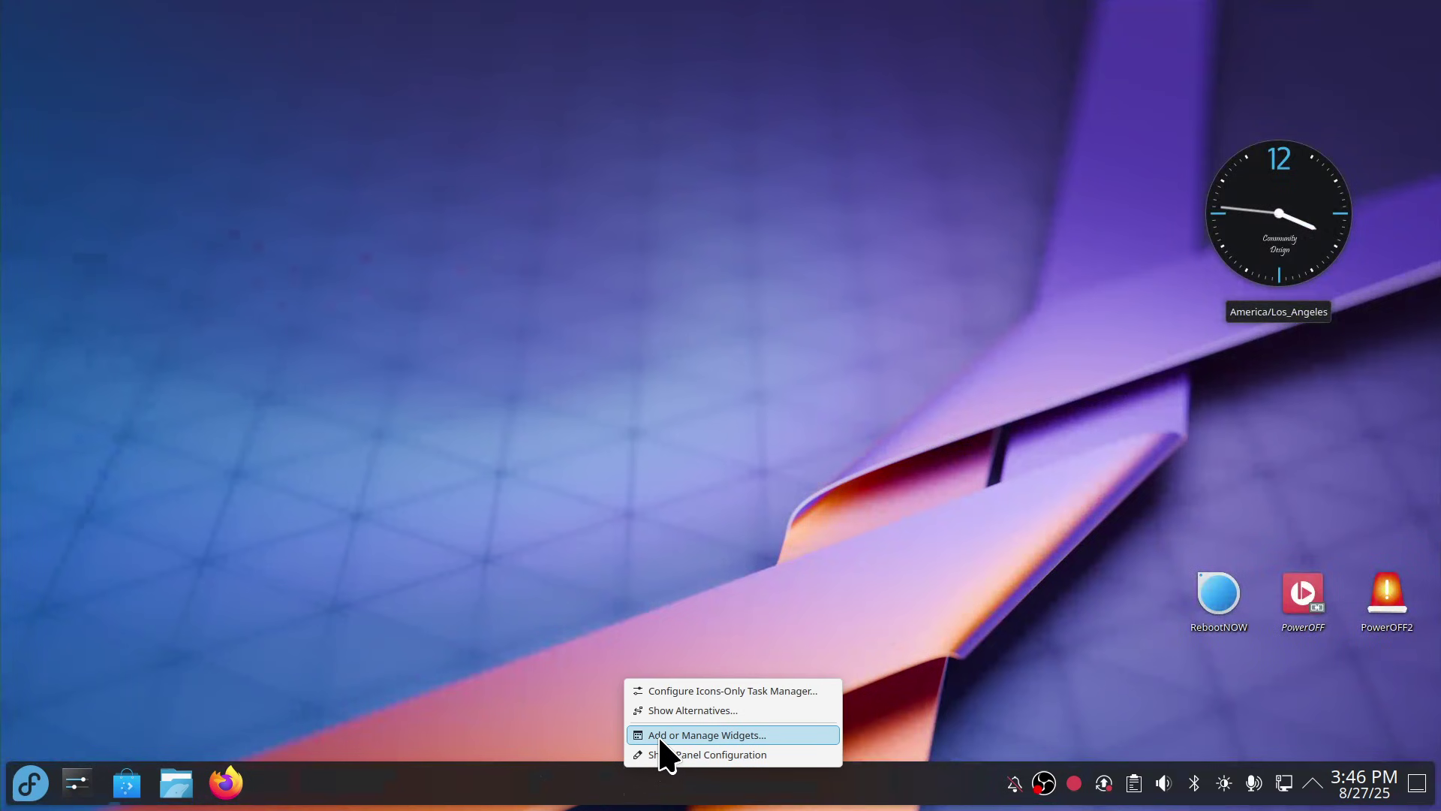
click(662, 736)
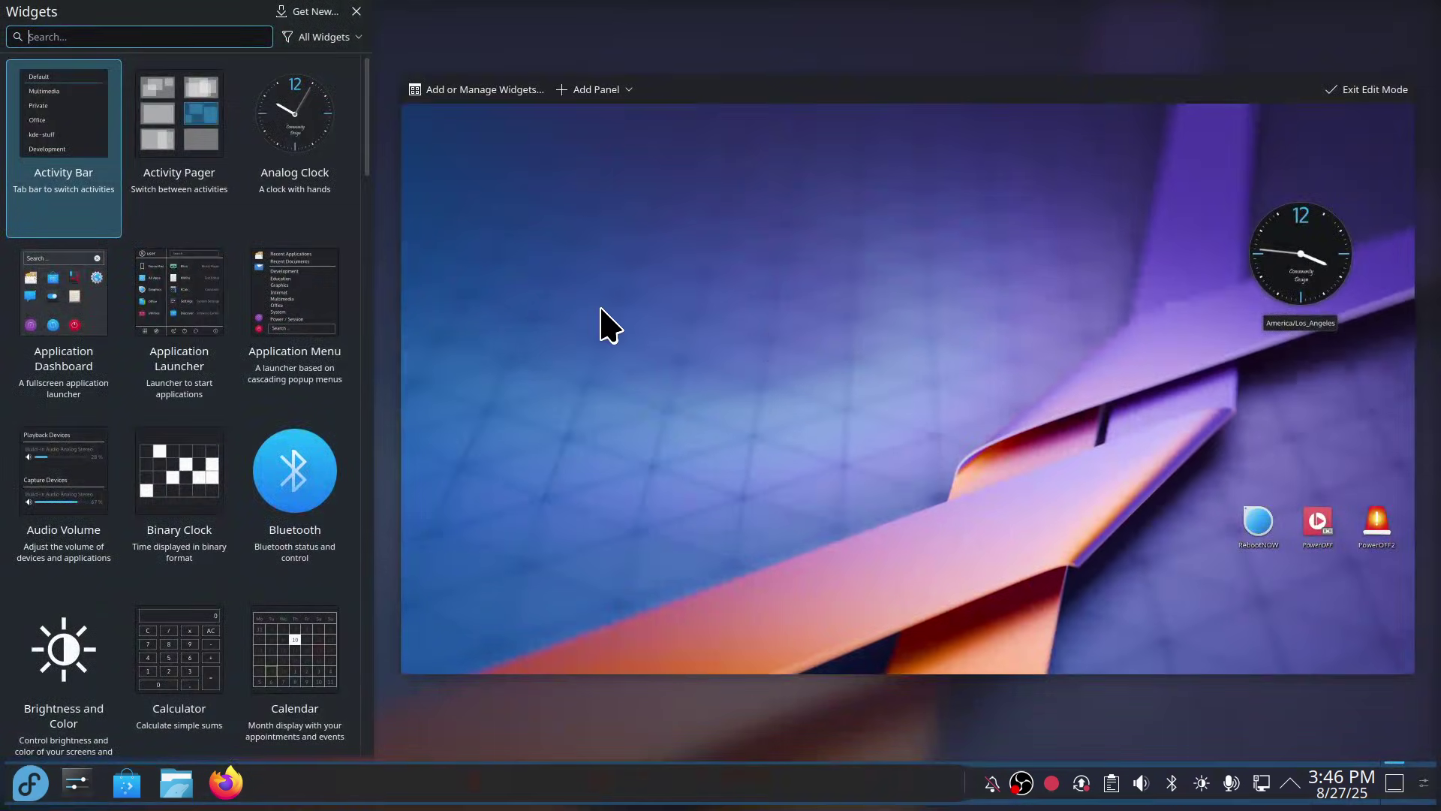
click(356, 12)
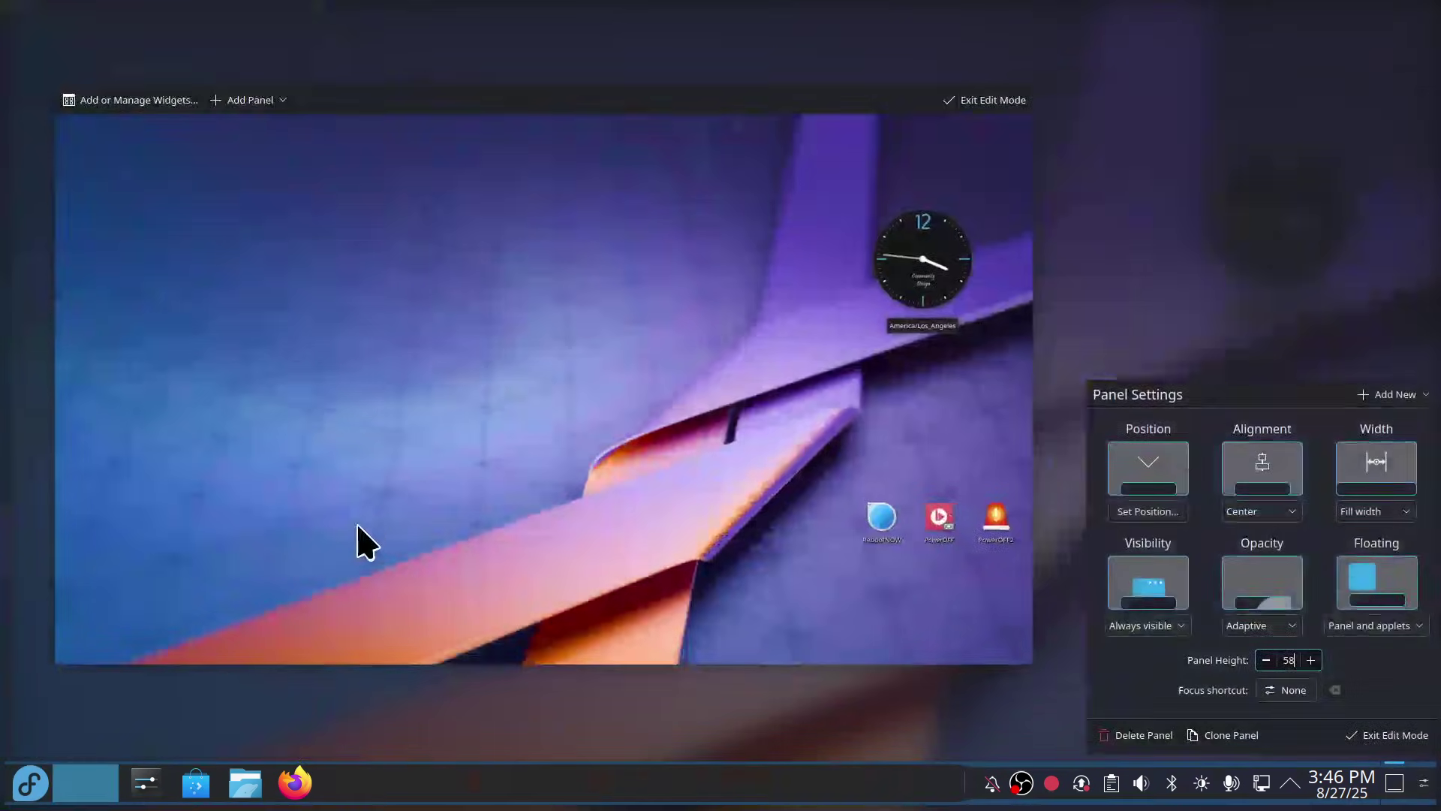
click(1004, 102)
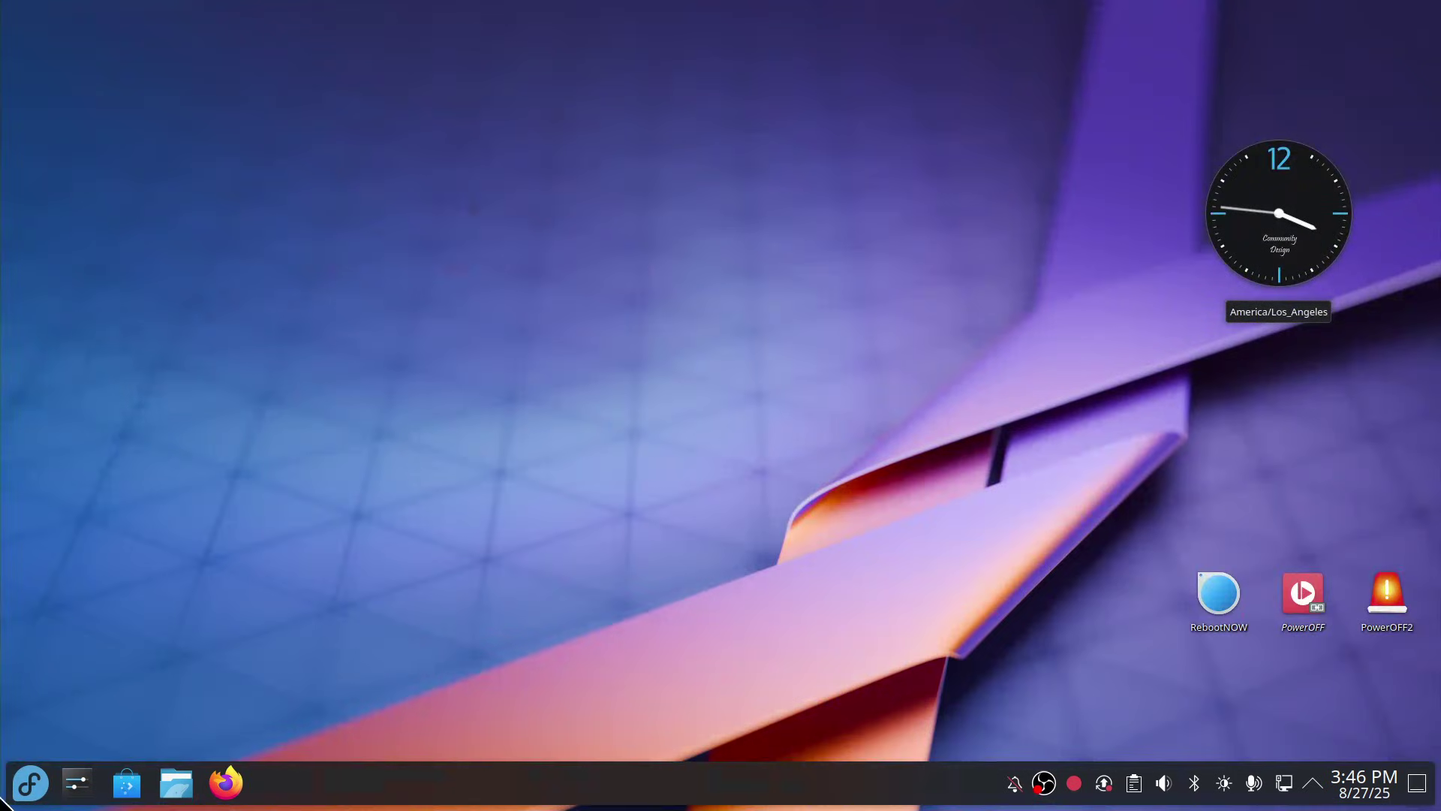
Step: Open and close the widget browser from the Application Launcher menu, then exit edit mode
right_click(27, 780)
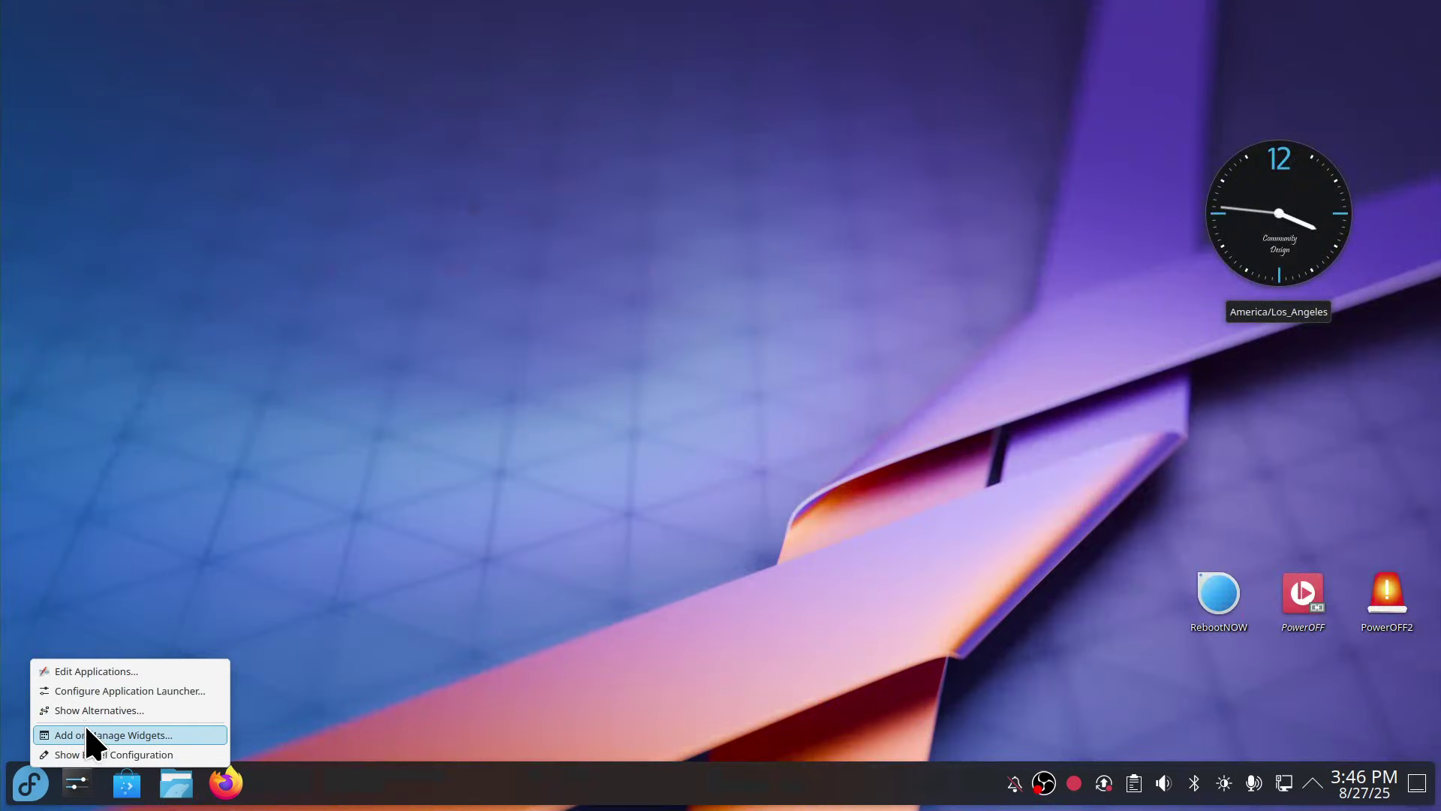
click(89, 738)
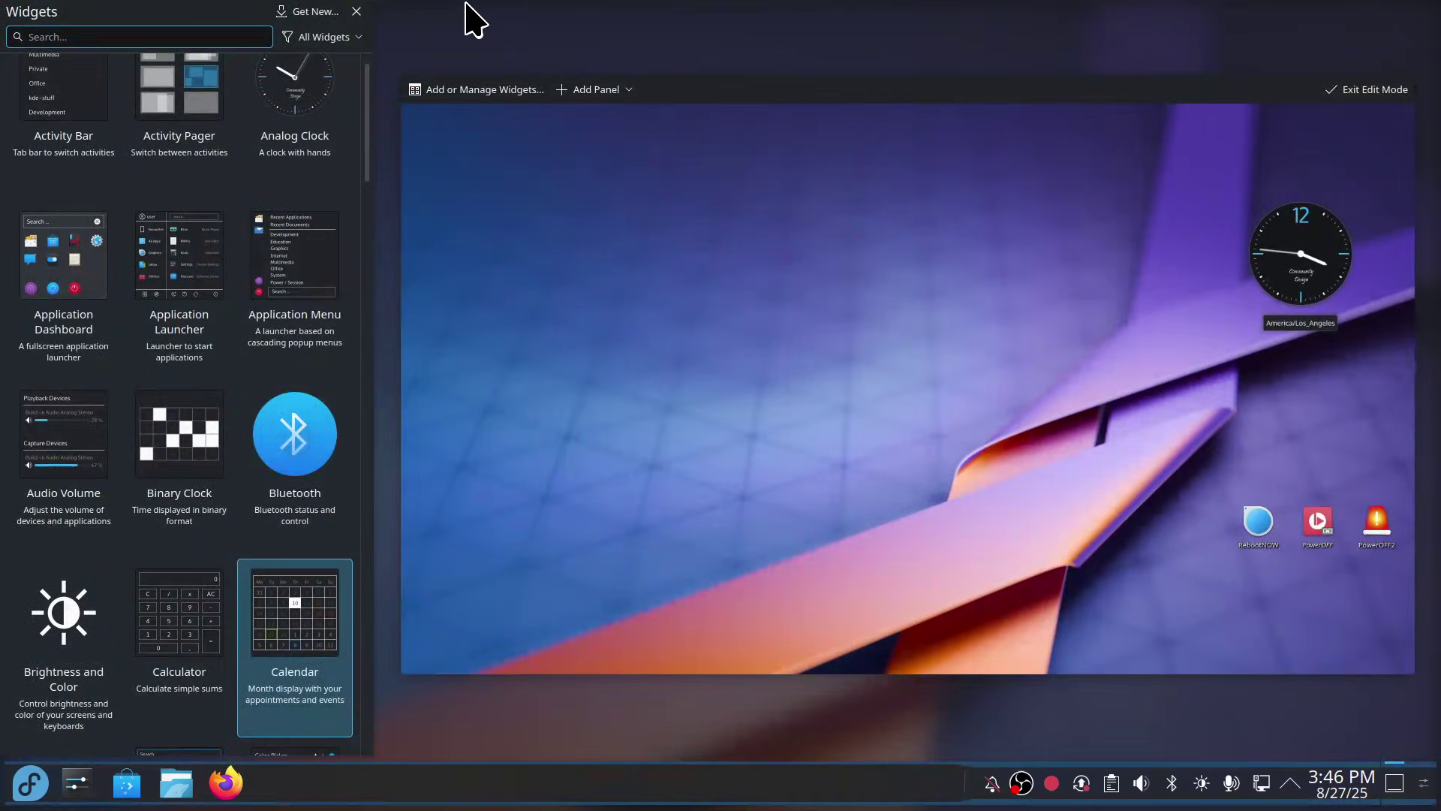
click(356, 12)
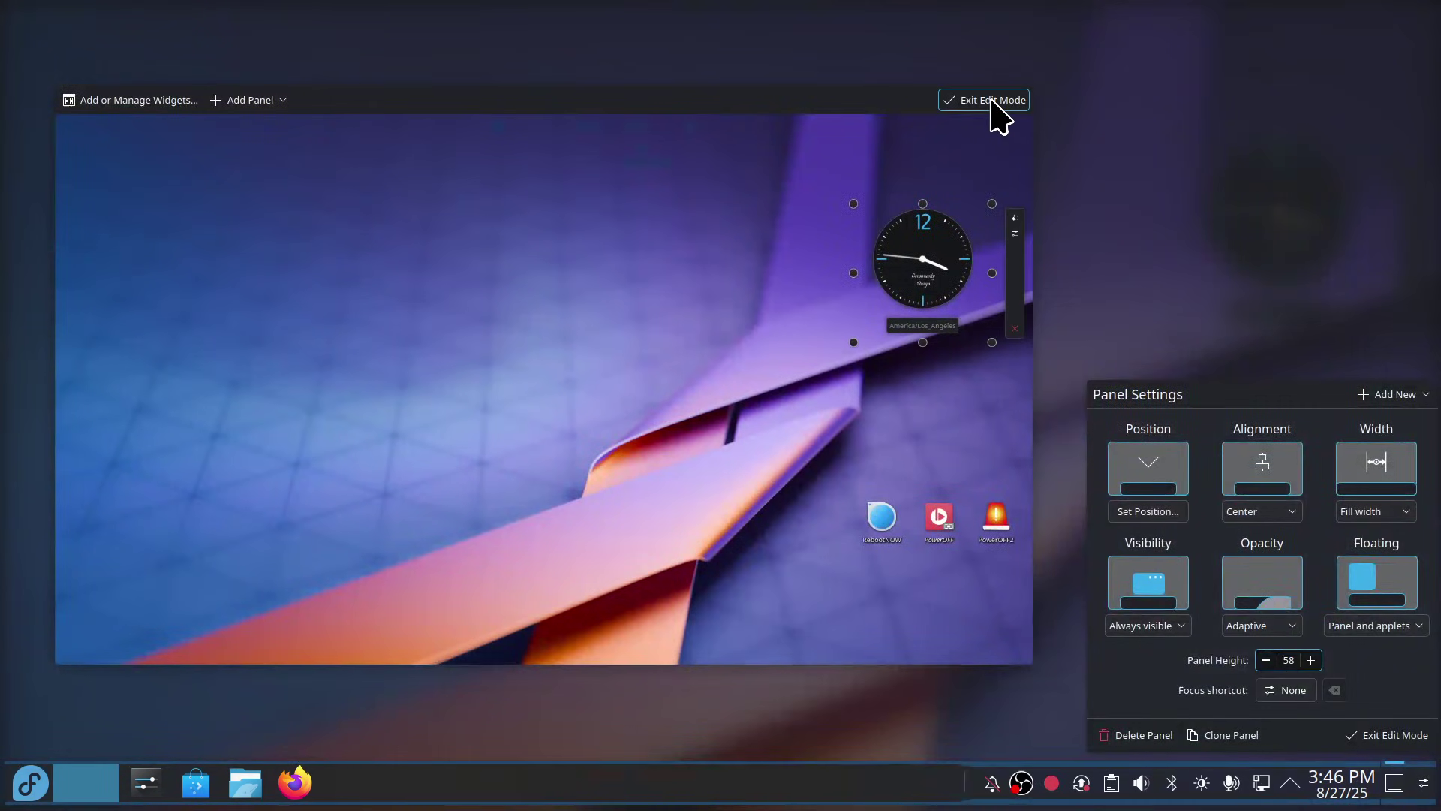
click(992, 102)
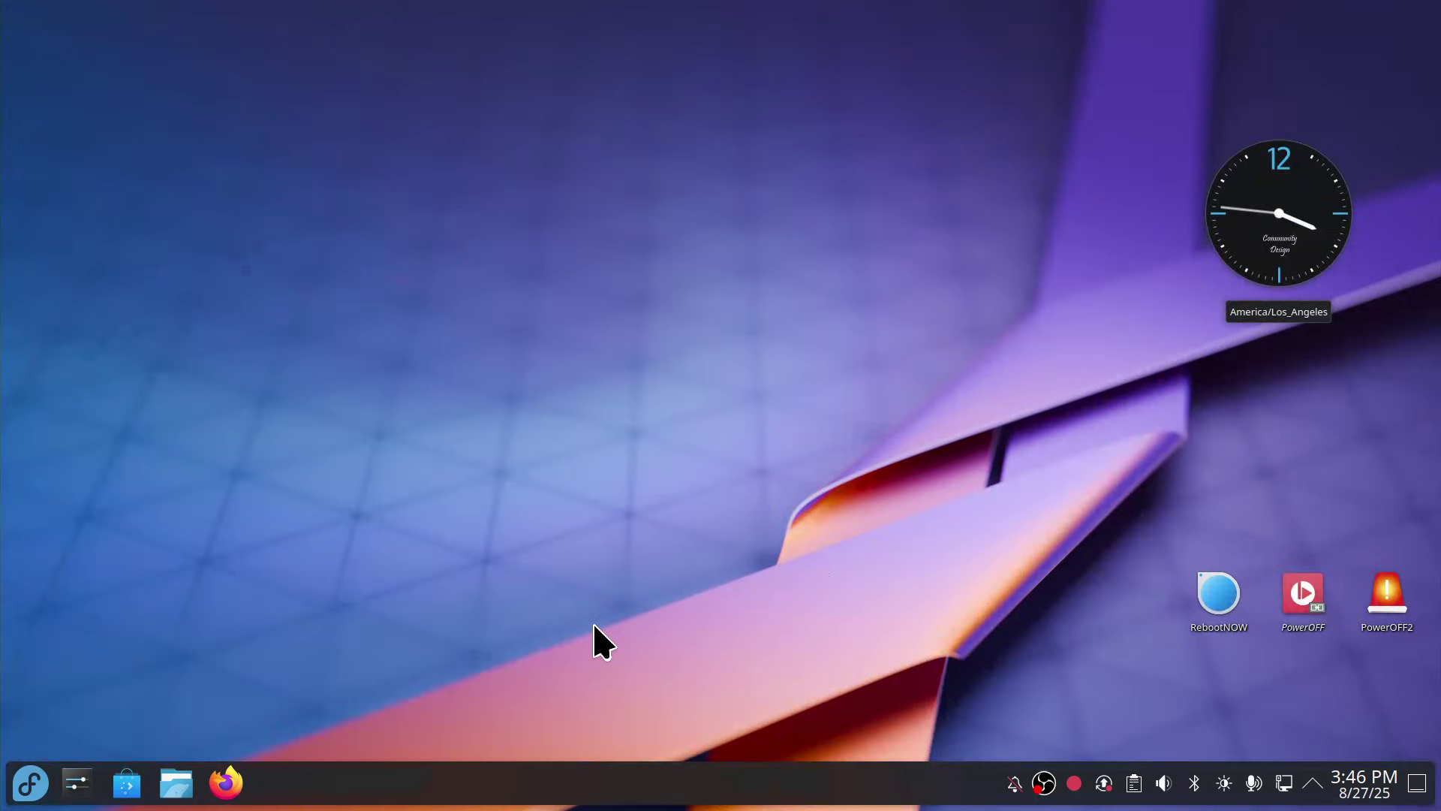
Step: In System Settings' Cursors page, apply cursor size 12
click(77, 783)
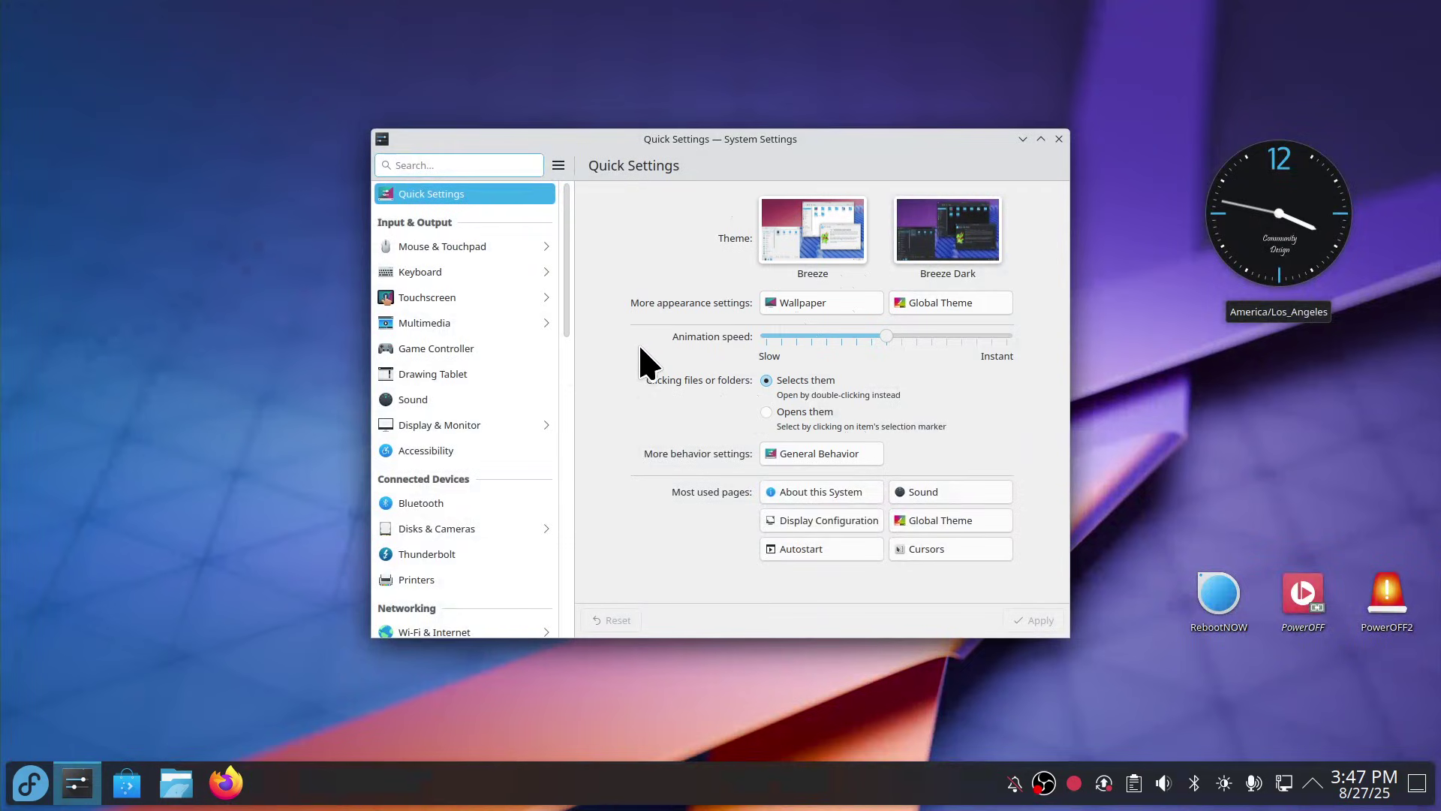
click(933, 304)
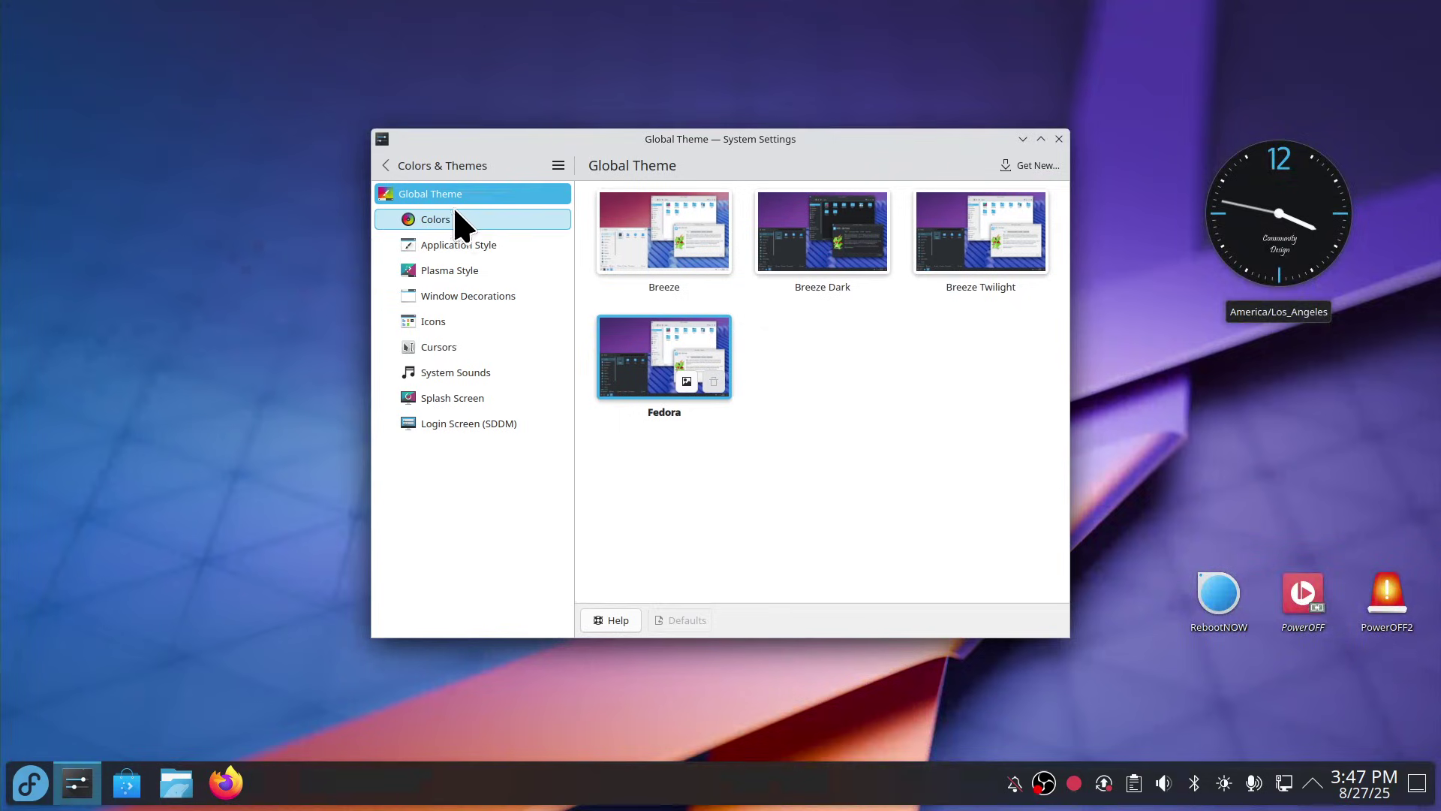
click(448, 358)
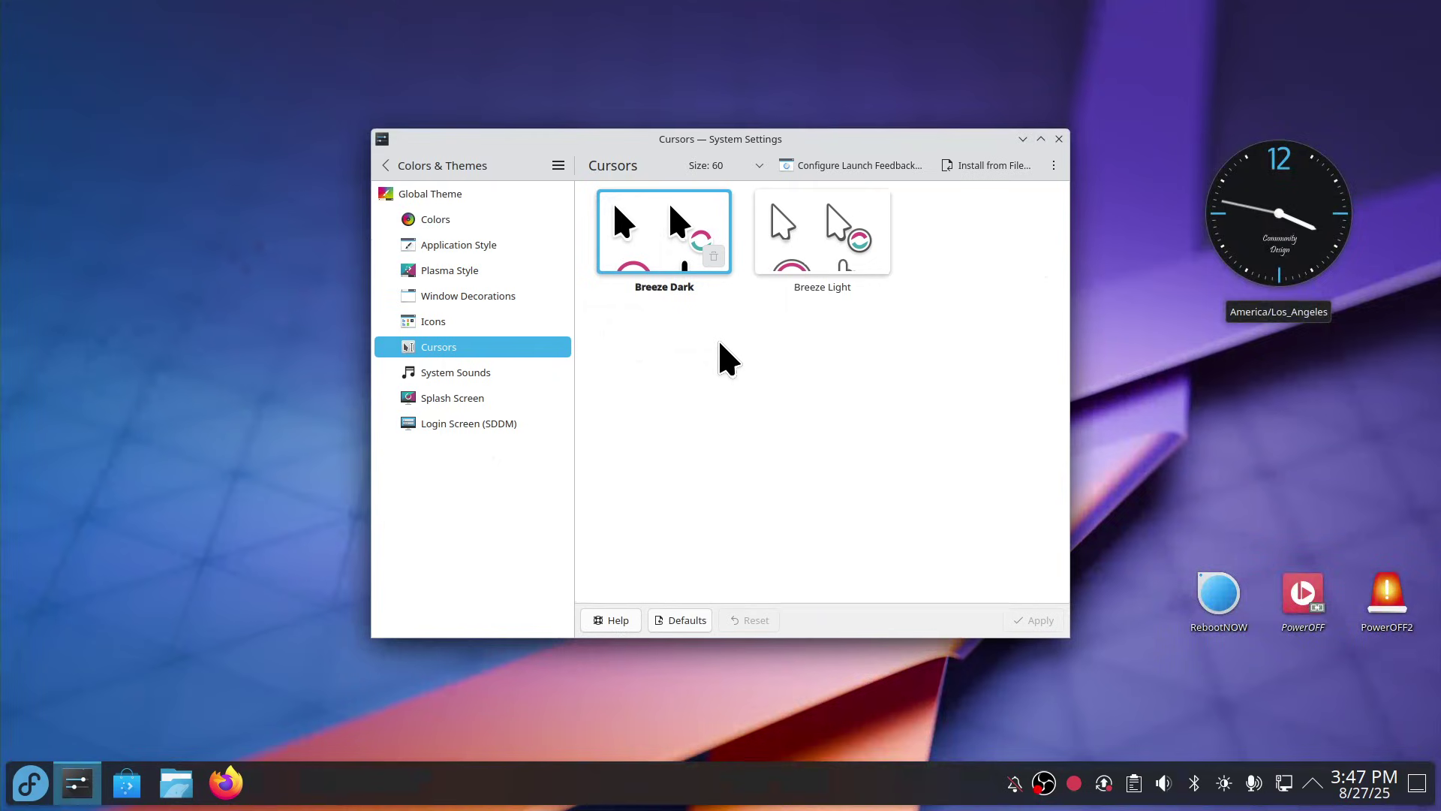
click(722, 167)
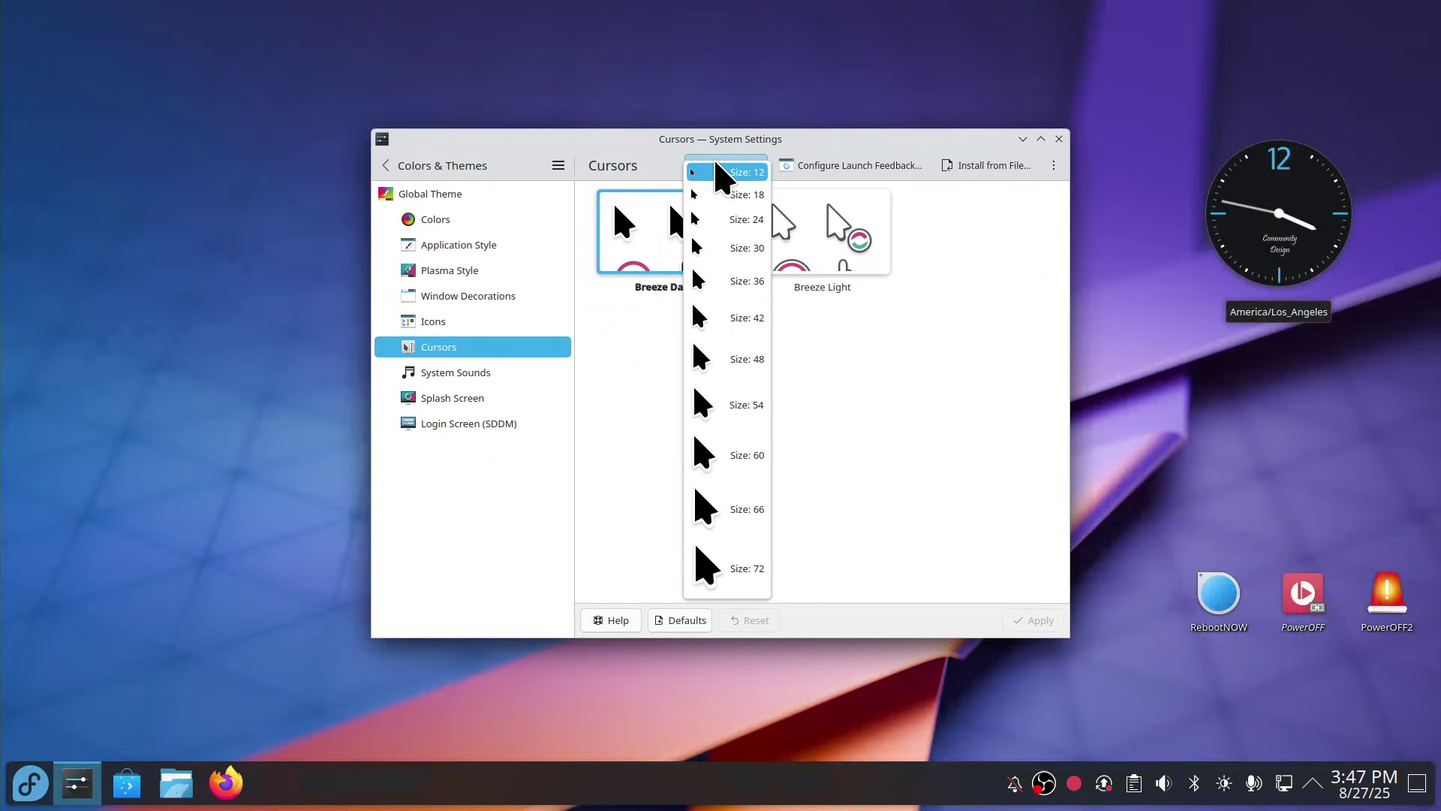
click(717, 173)
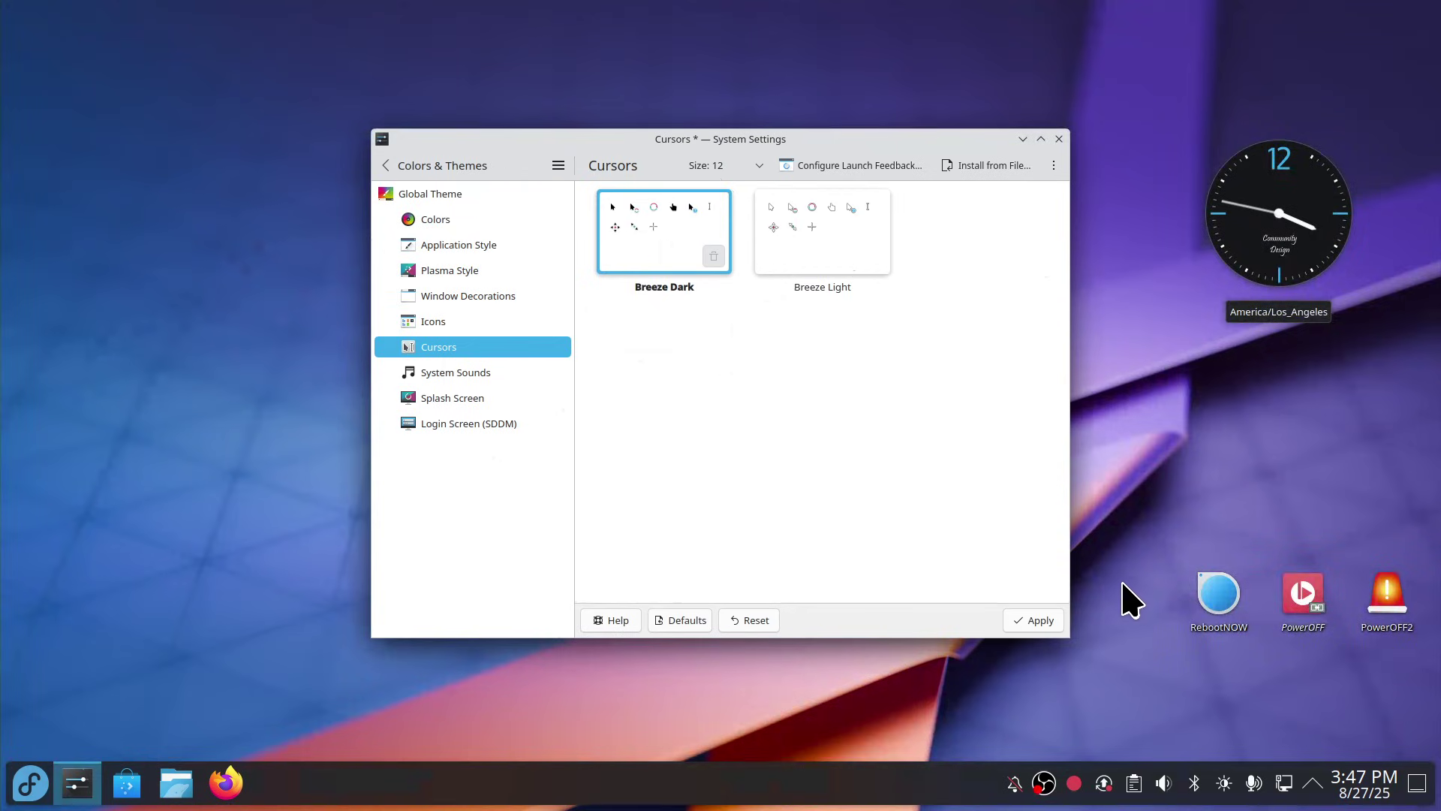
click(1040, 623)
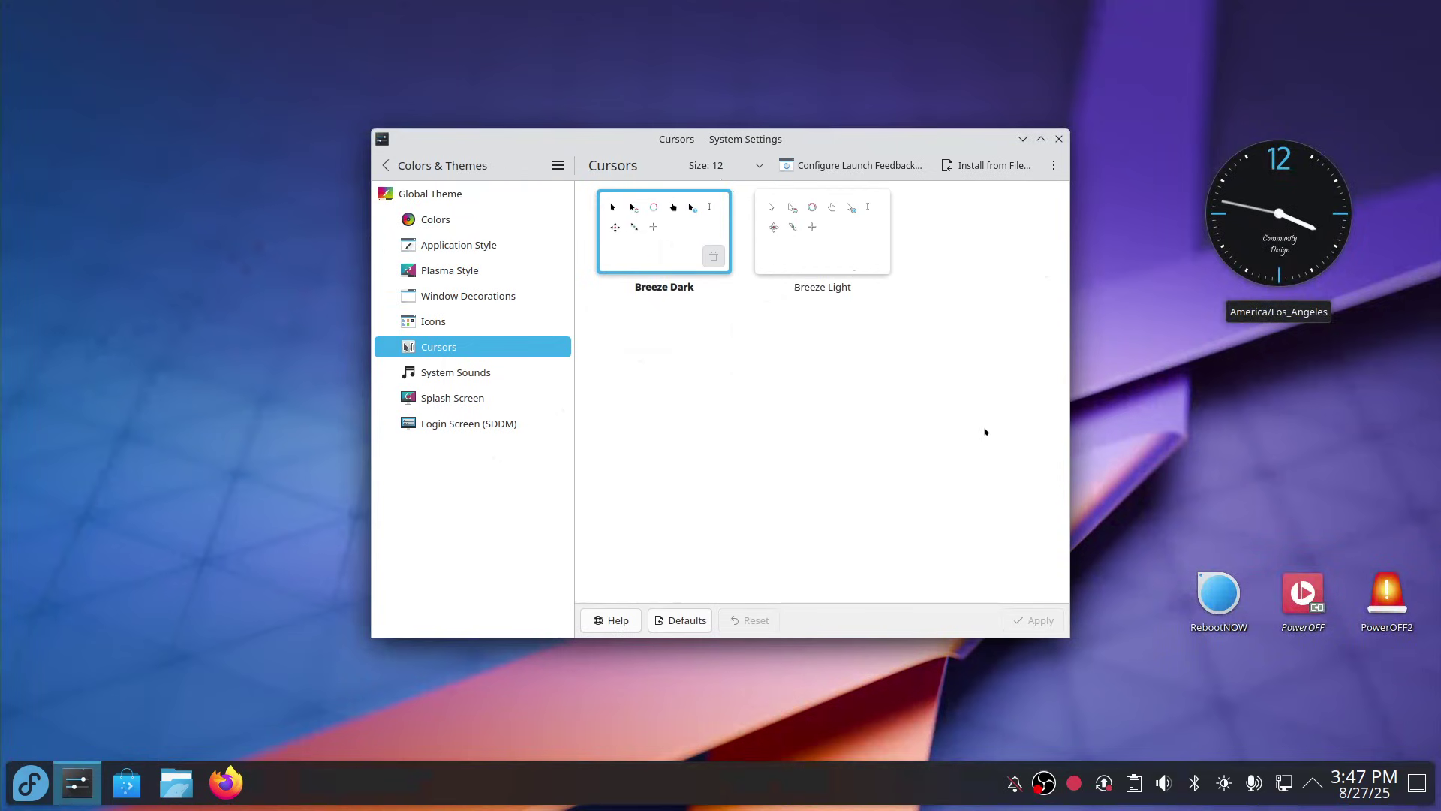
Step: Apply cursor size 72 and close System Settings
click(717, 169)
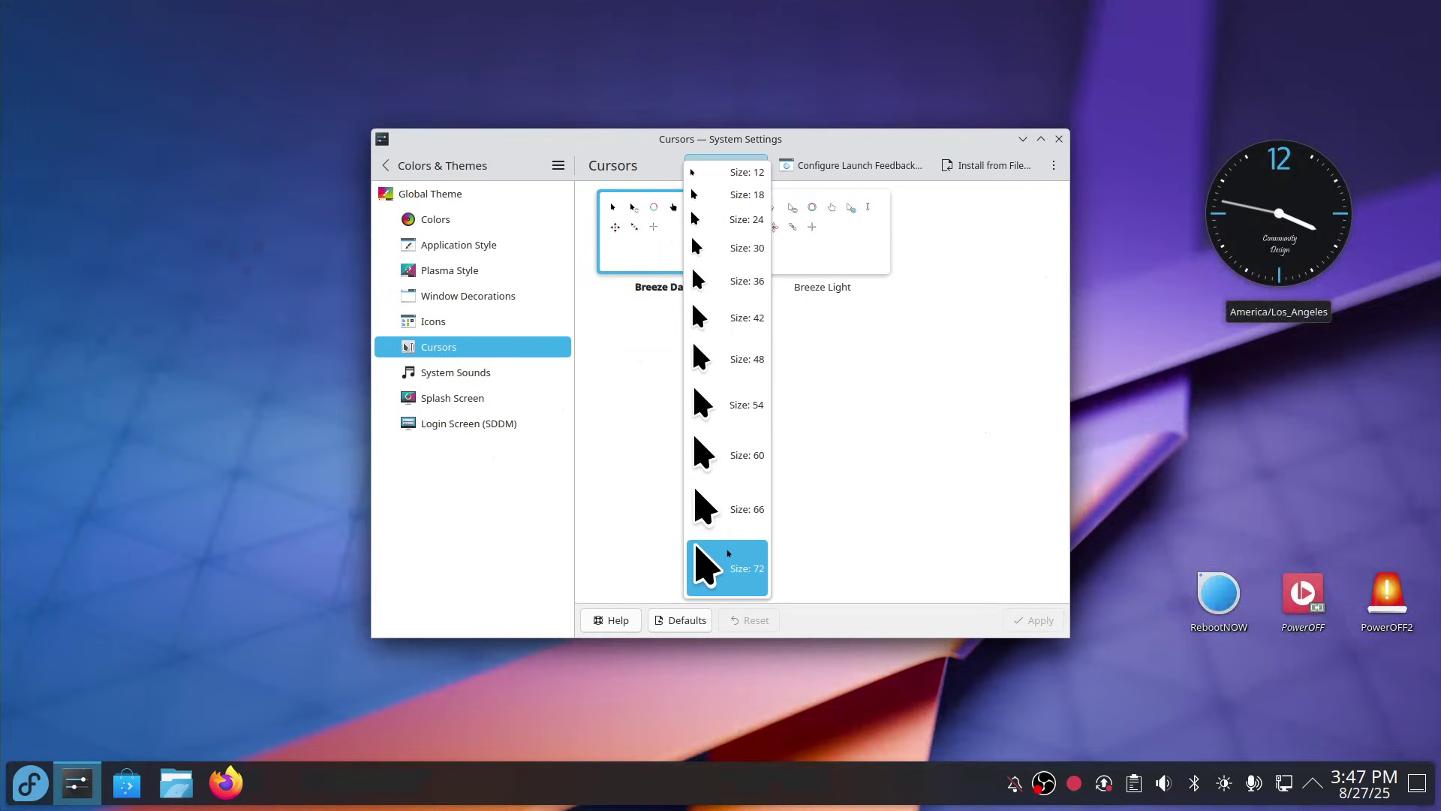
click(728, 553)
click(1015, 621)
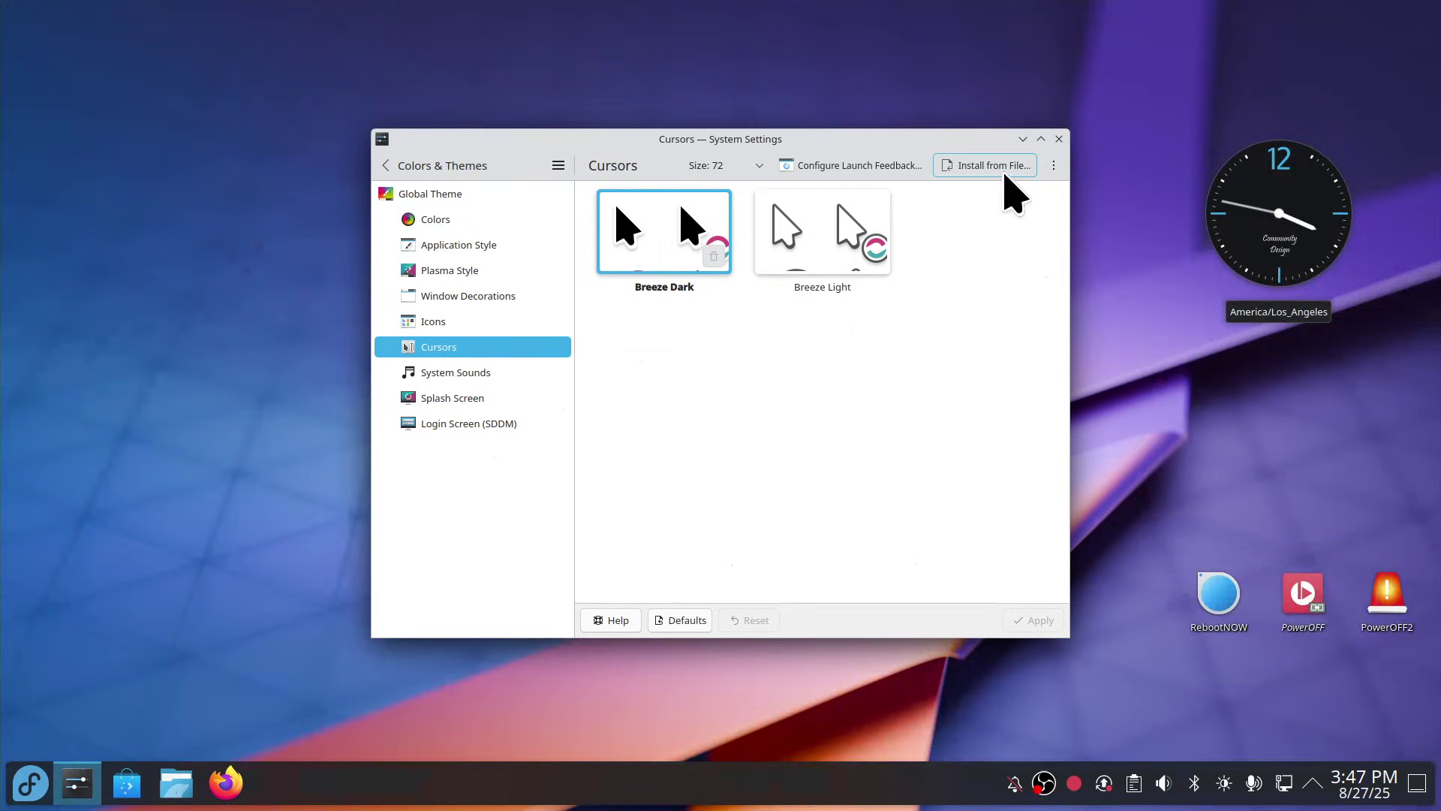
click(1053, 166)
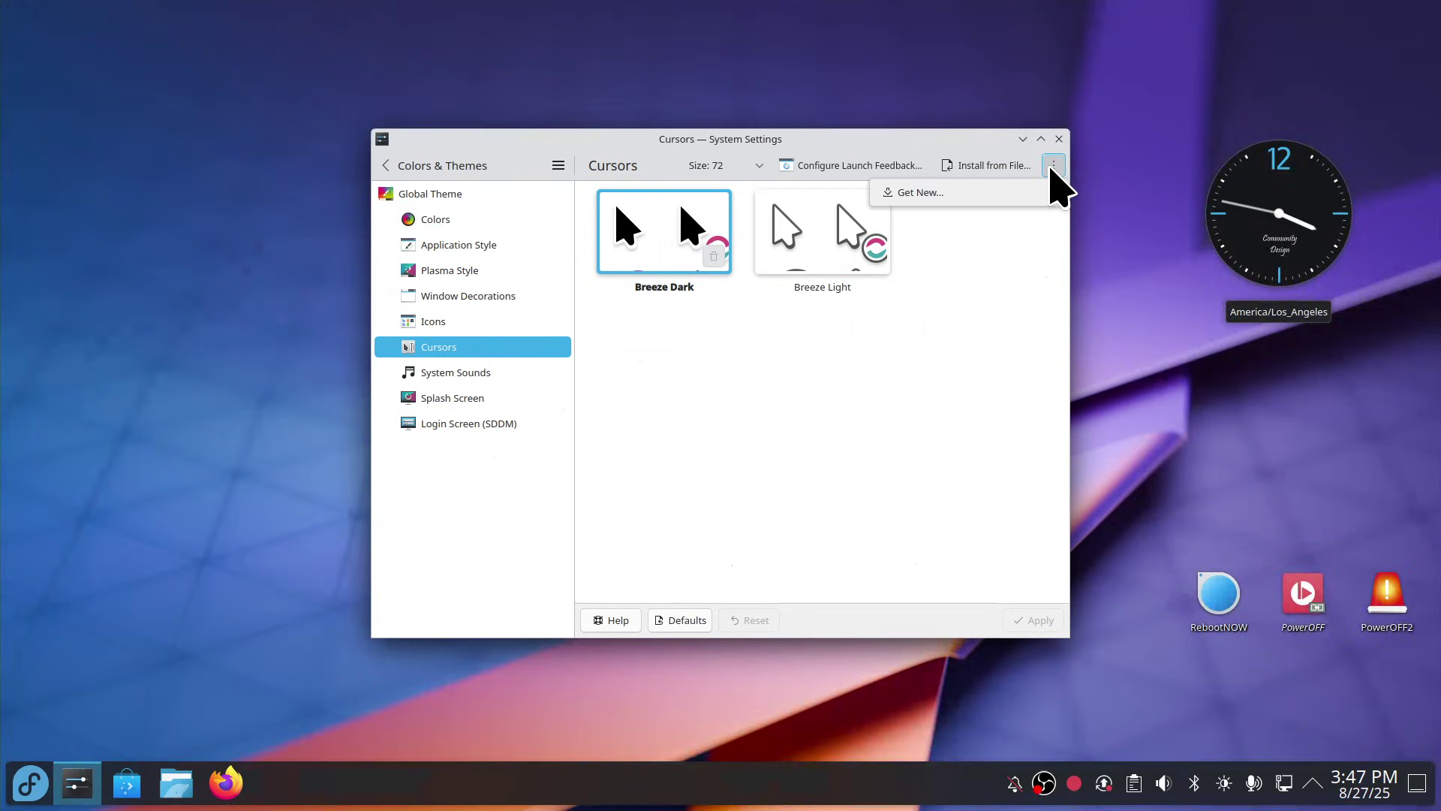
click(940, 196)
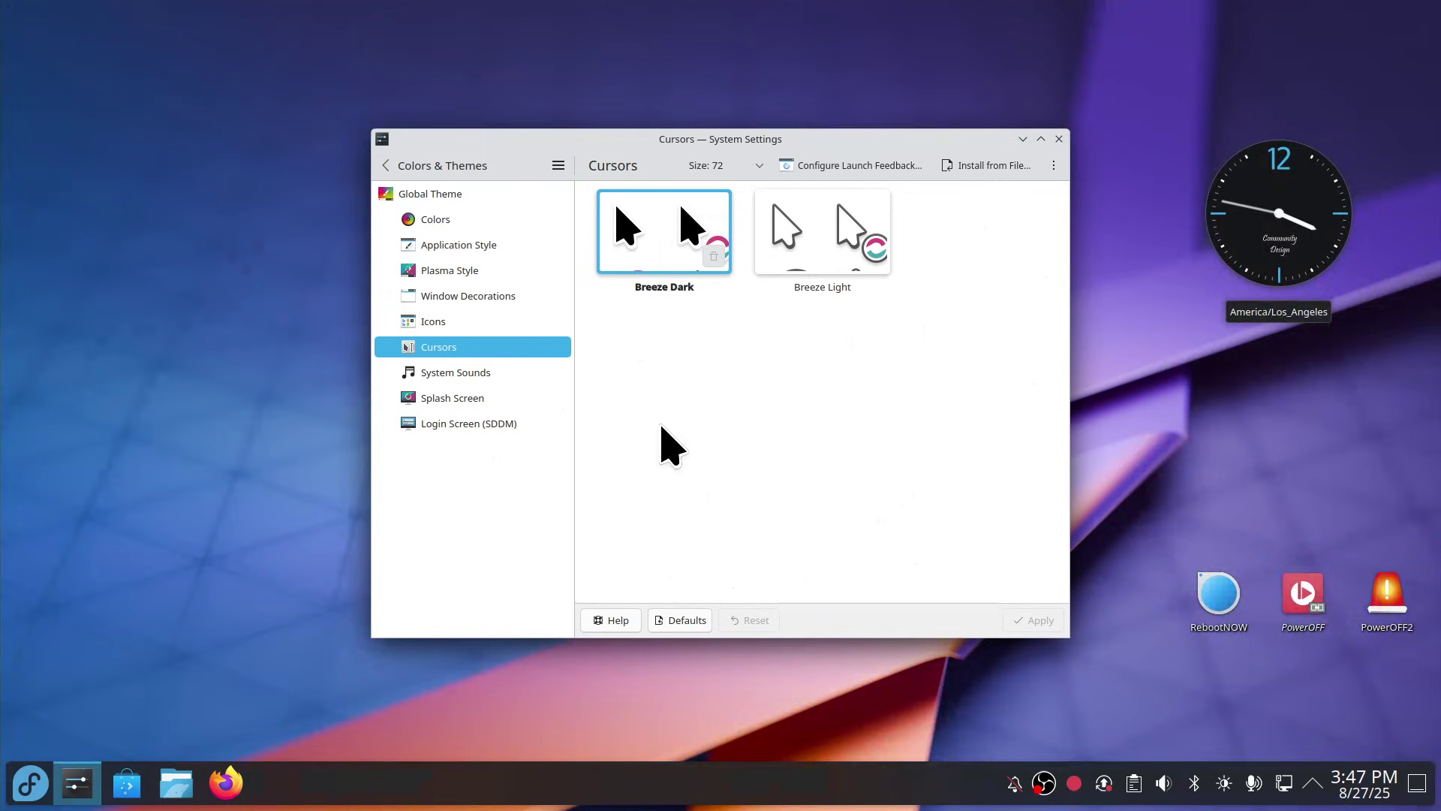
click(1059, 139)
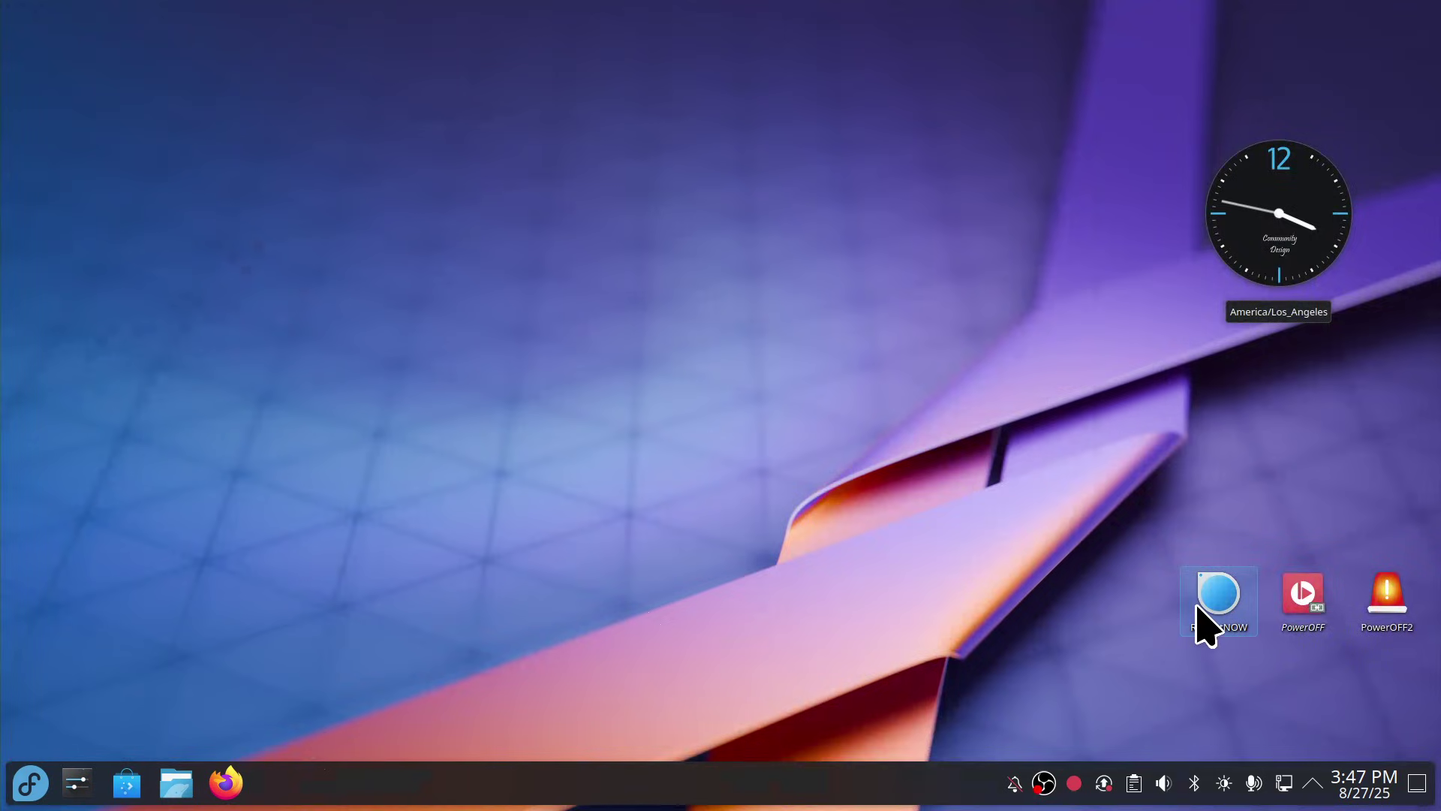
right_click(388, 144)
mouse_move(431, 161)
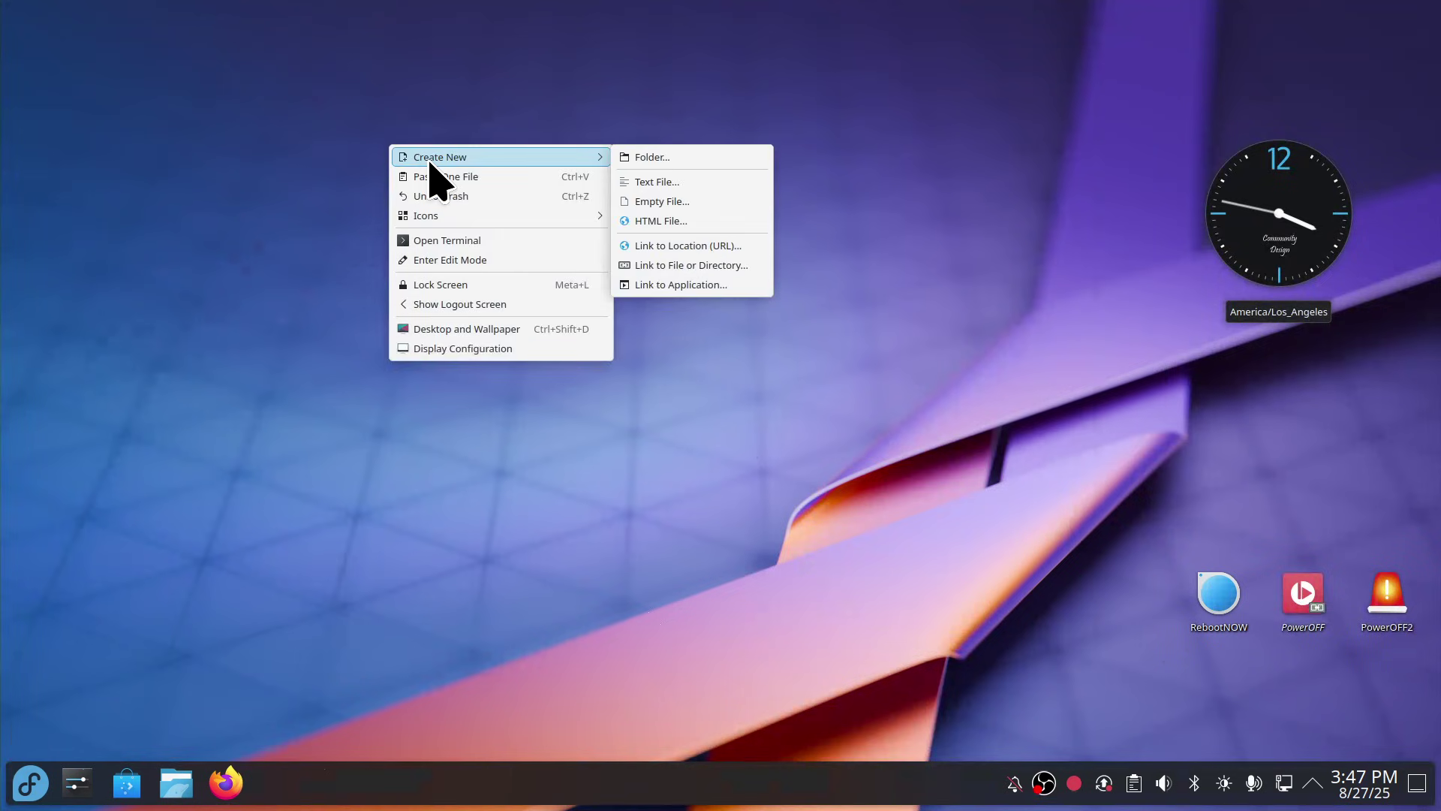
click(715, 285)
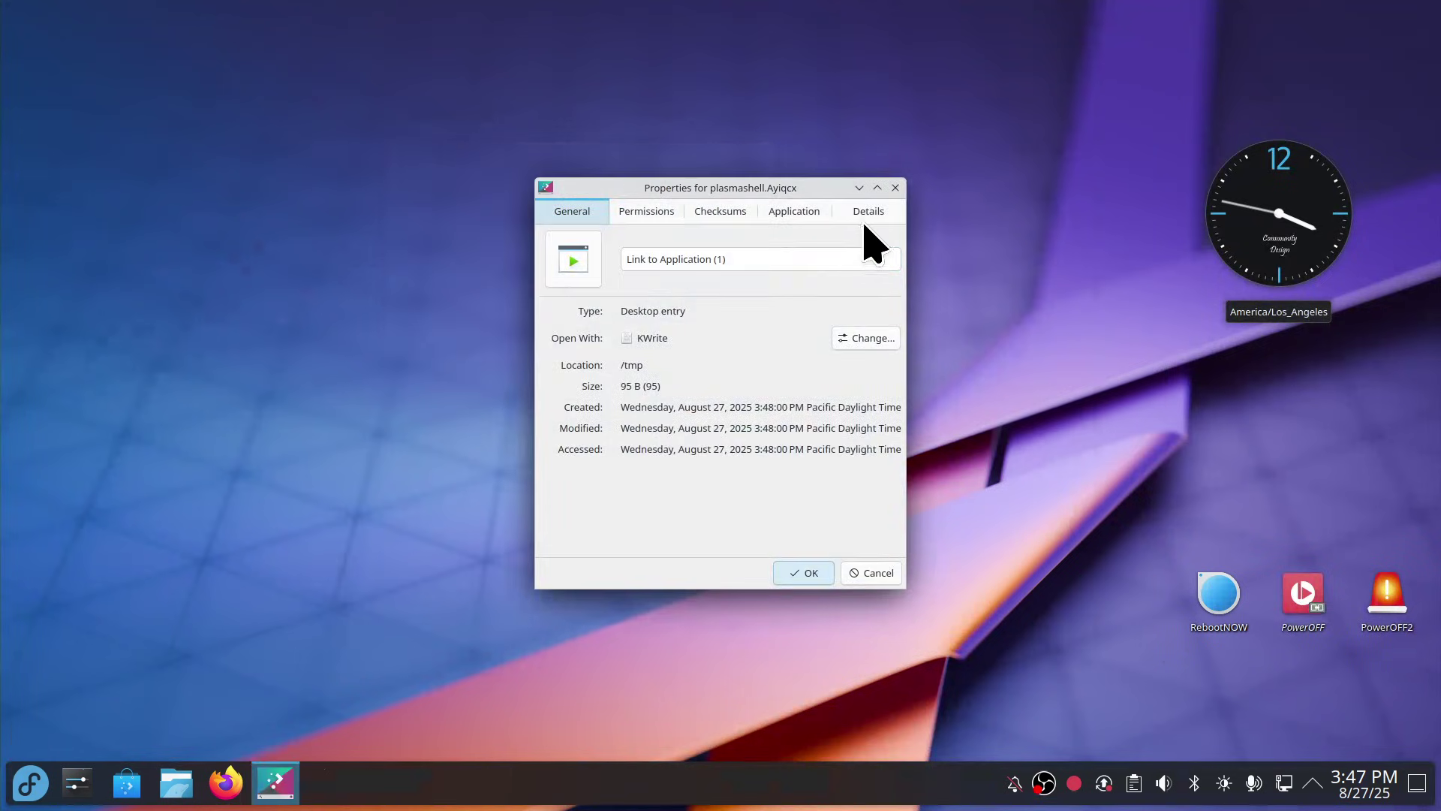
drag(817, 187, 581, 169)
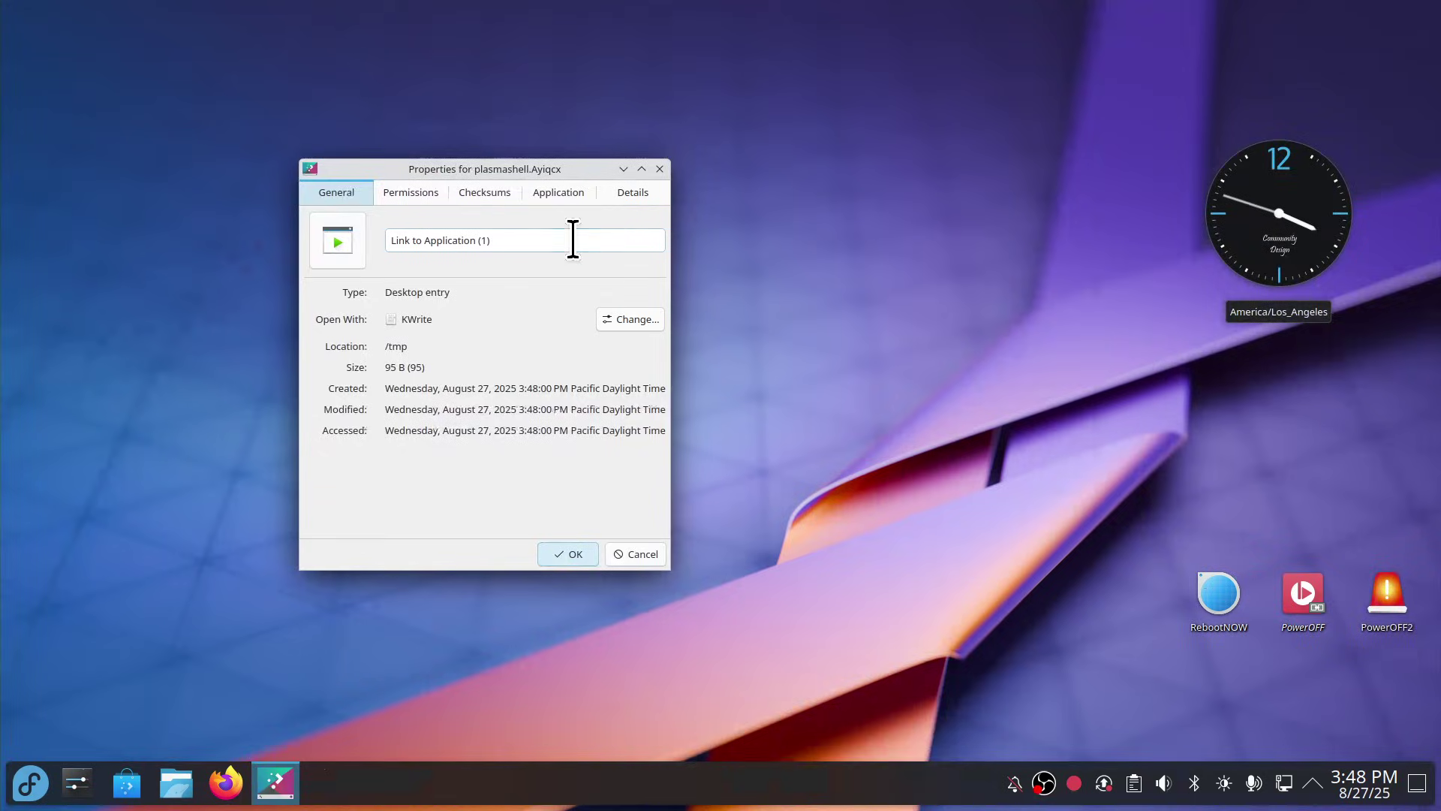
click(660, 169)
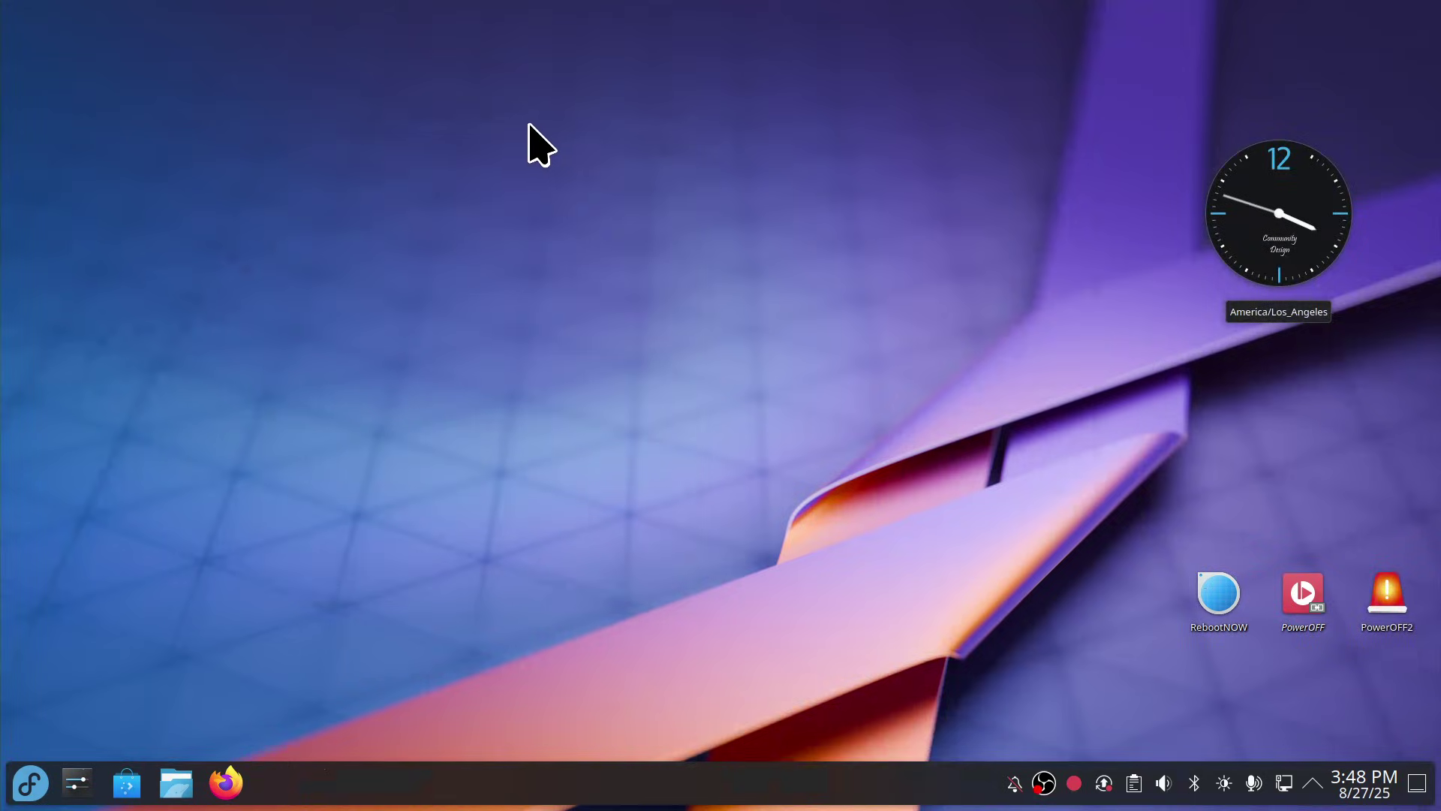
right_click(469, 101)
Step: Create an application link named Test4 running systemctl with argument poweroff
mouse_move(525, 119)
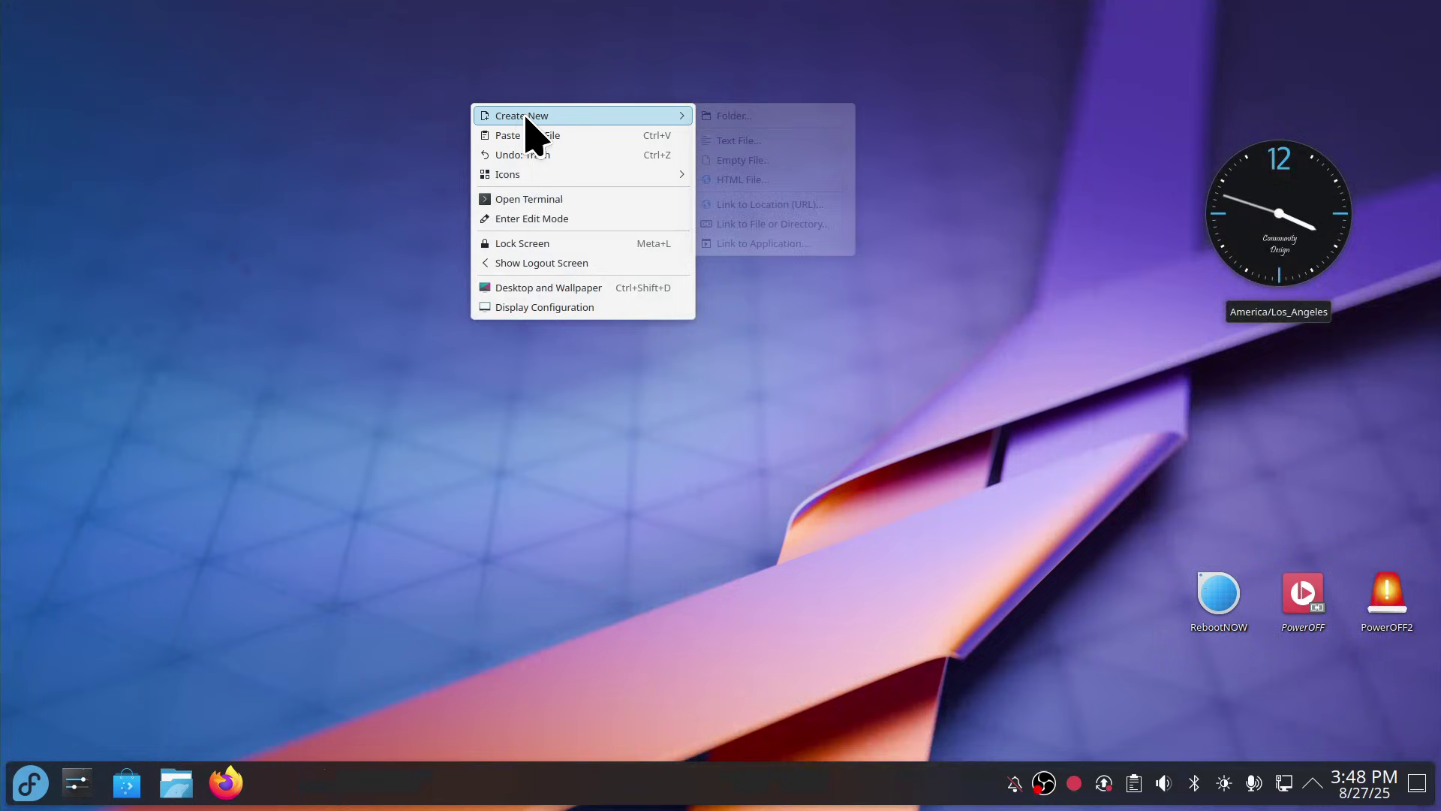
click(784, 244)
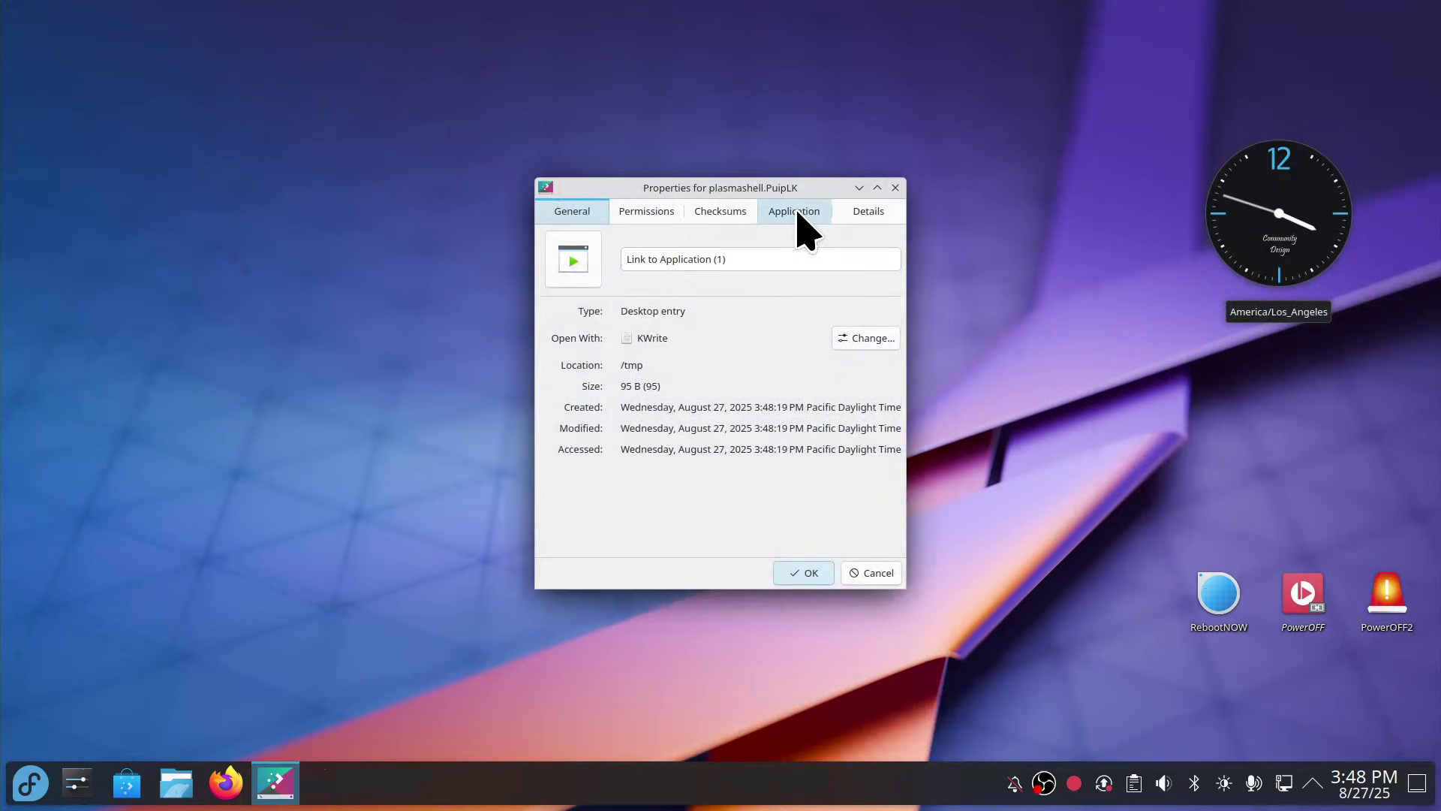
click(796, 212)
drag(746, 241, 617, 236)
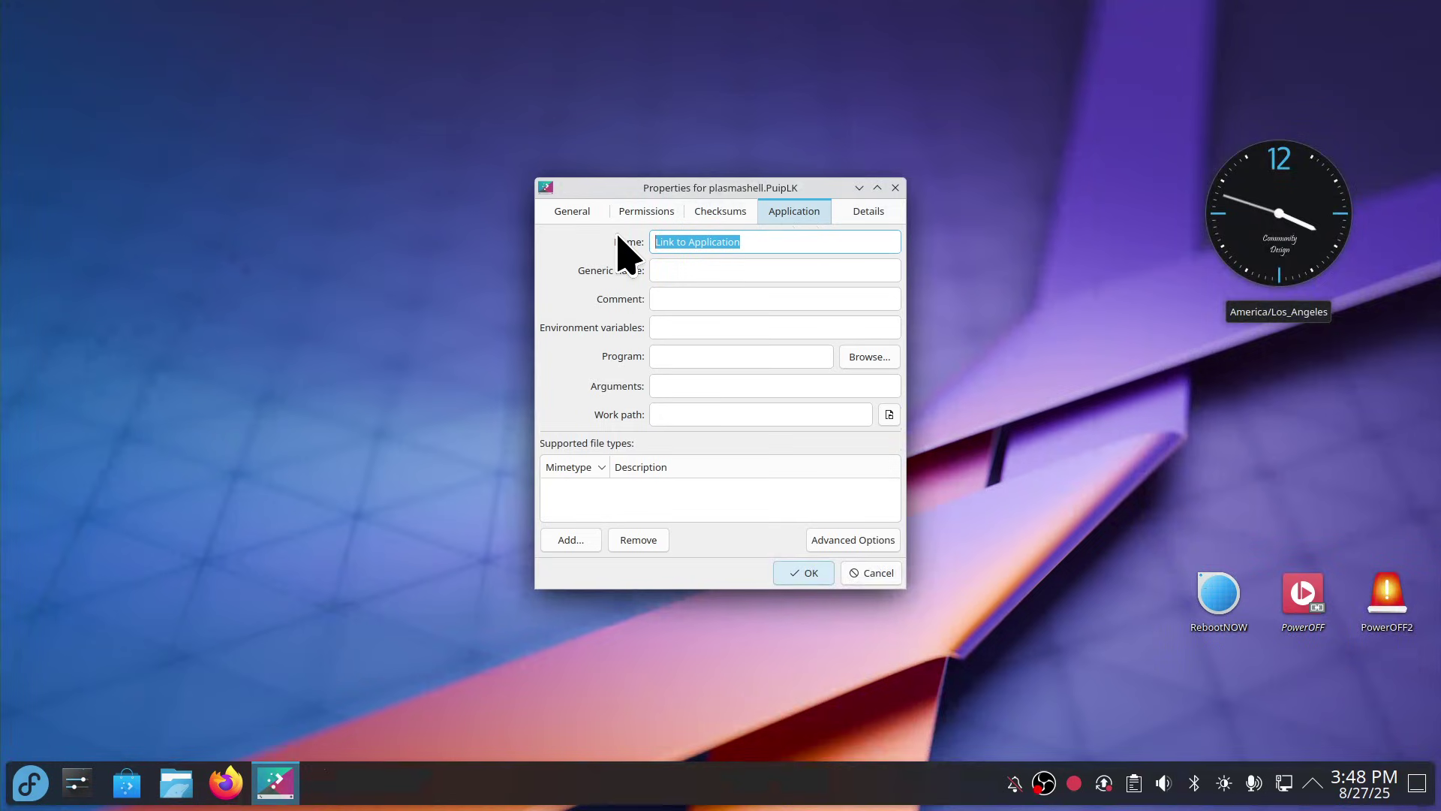
text(Test4)
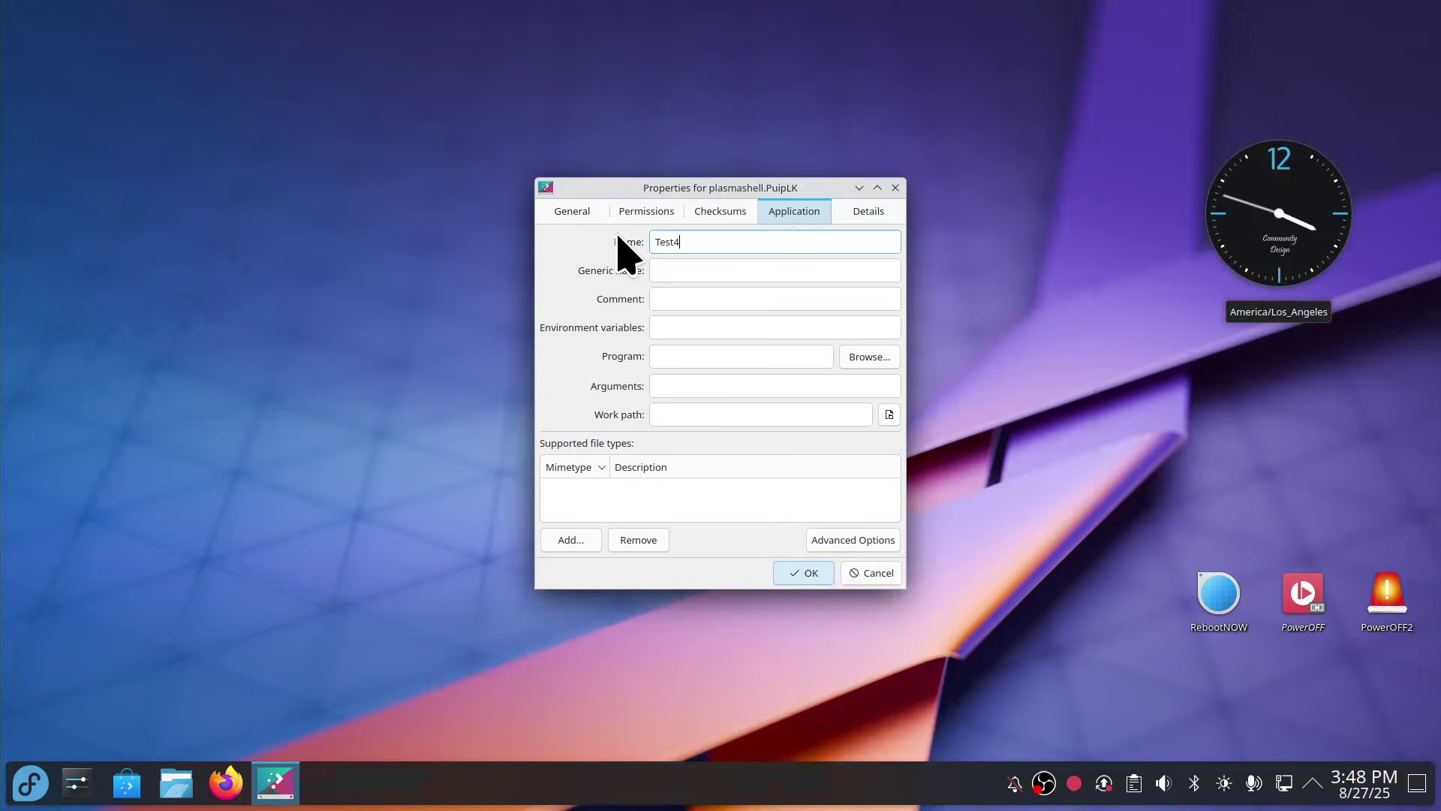
click(701, 354)
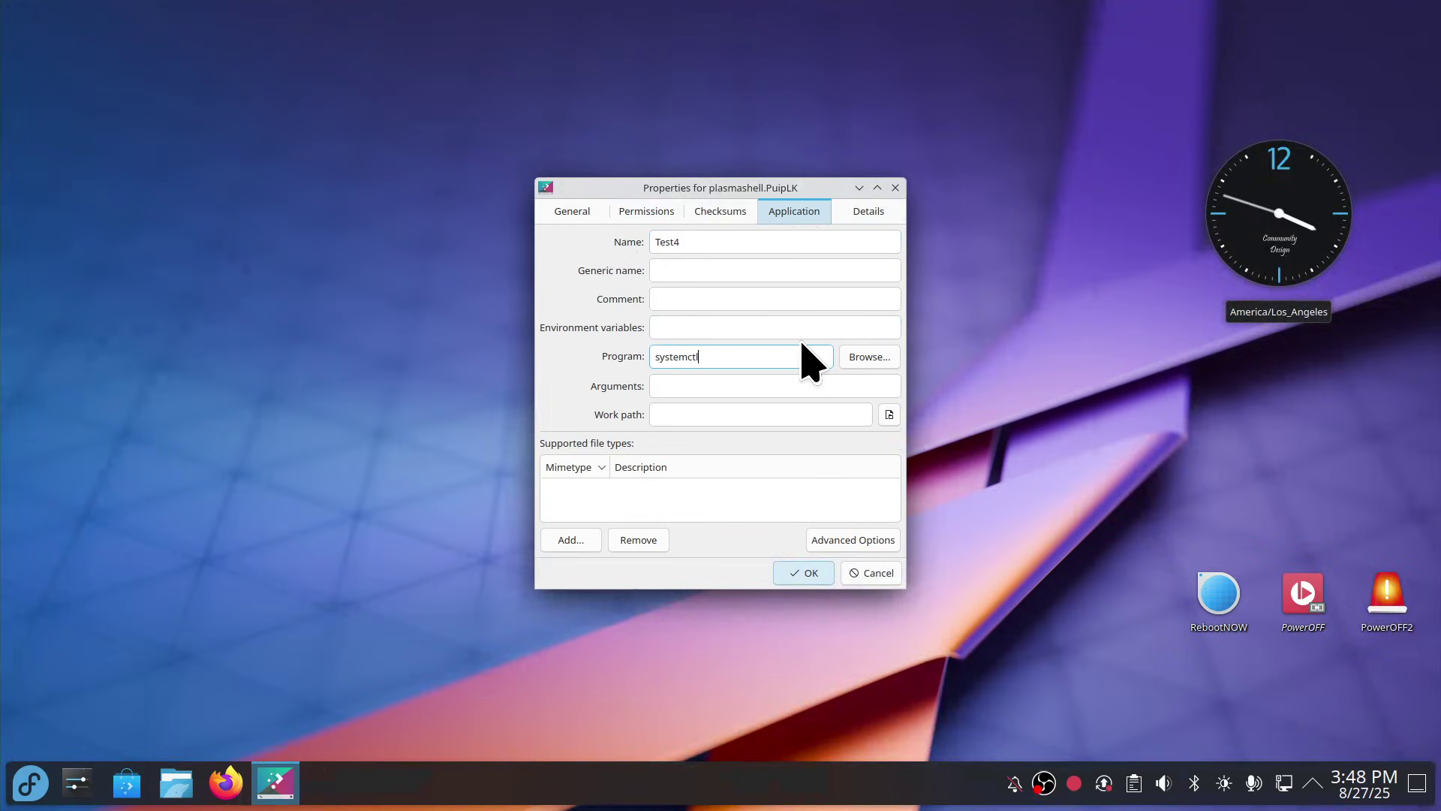
click(706, 383)
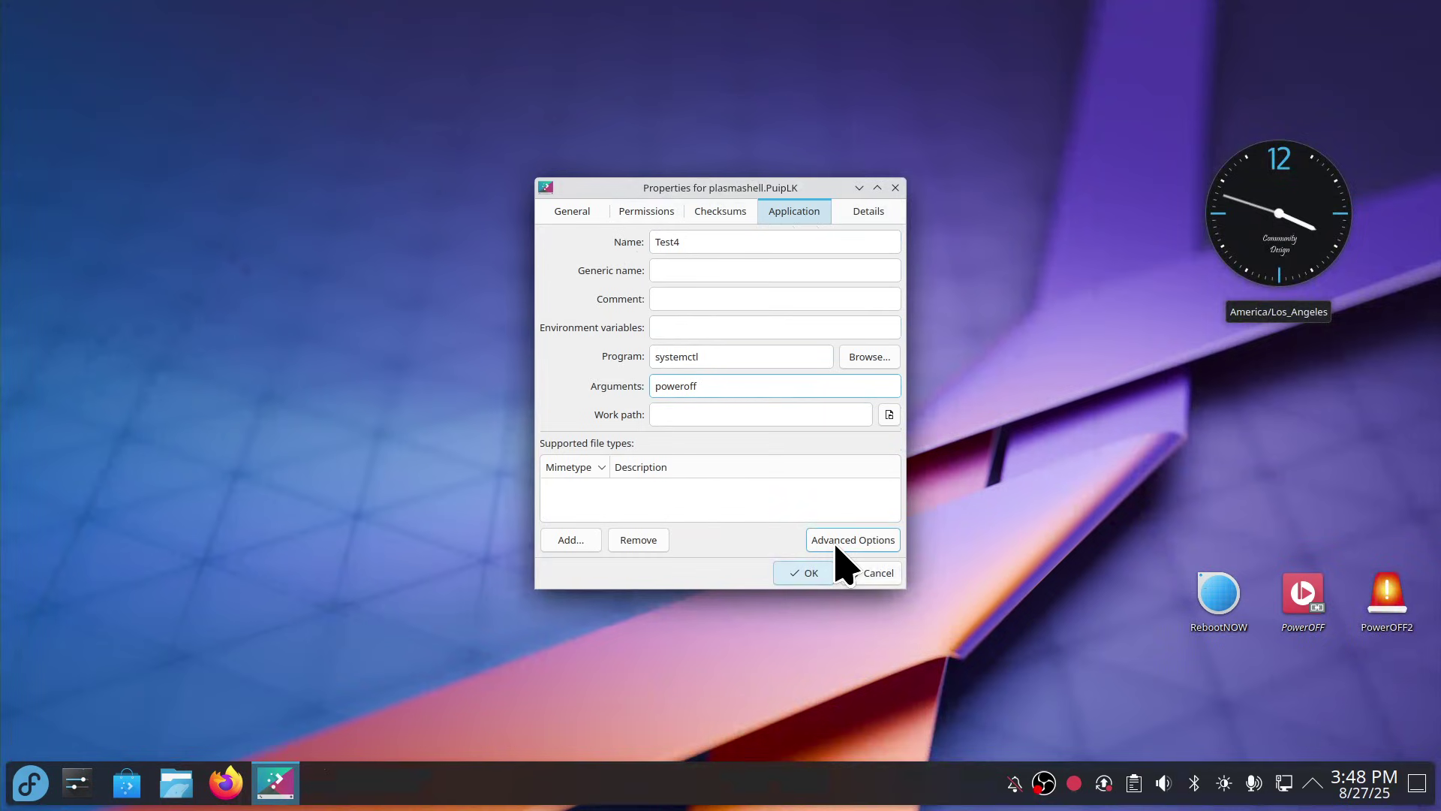
Step: Give Test4 the synfig_icon icon and save it to the desktop
click(571, 215)
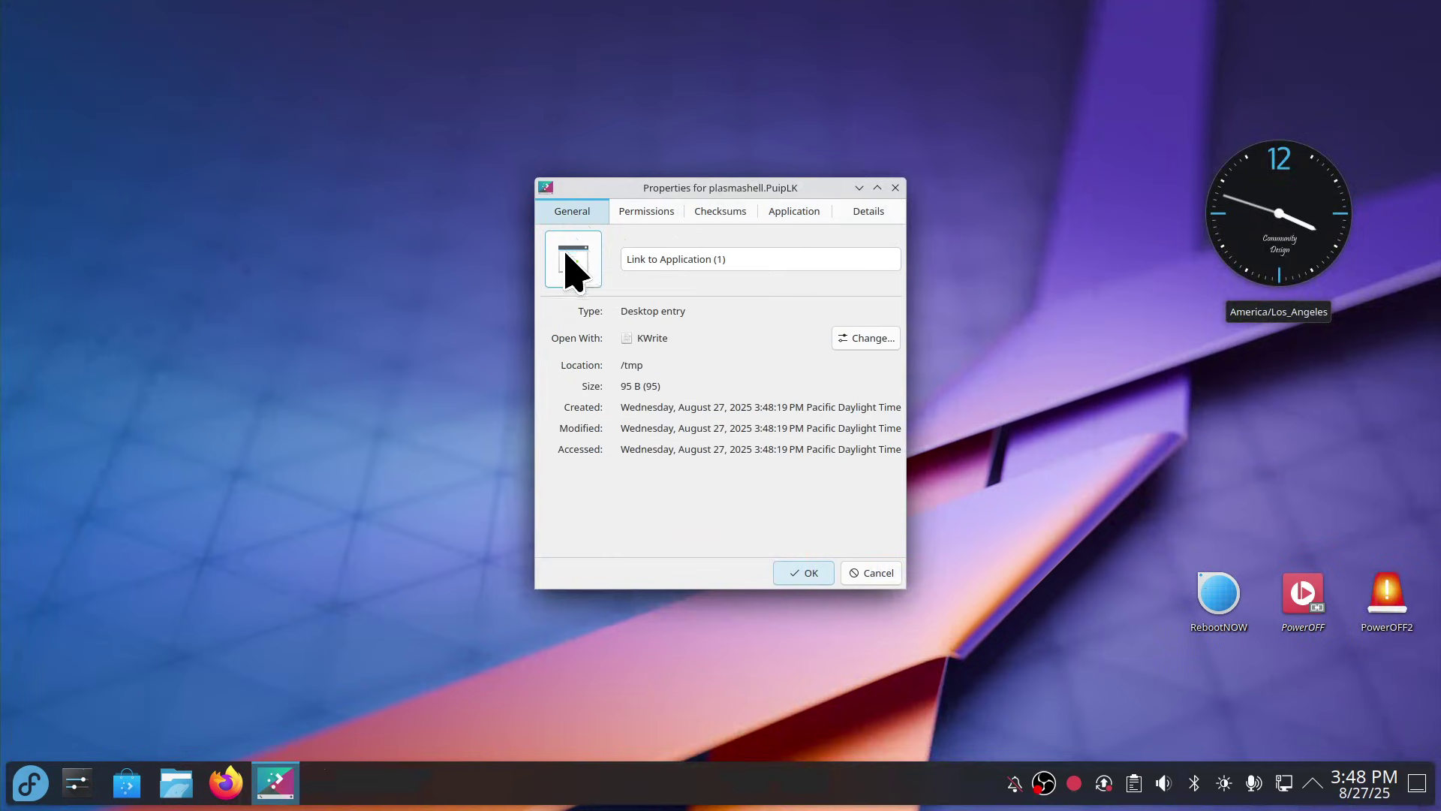
click(568, 256)
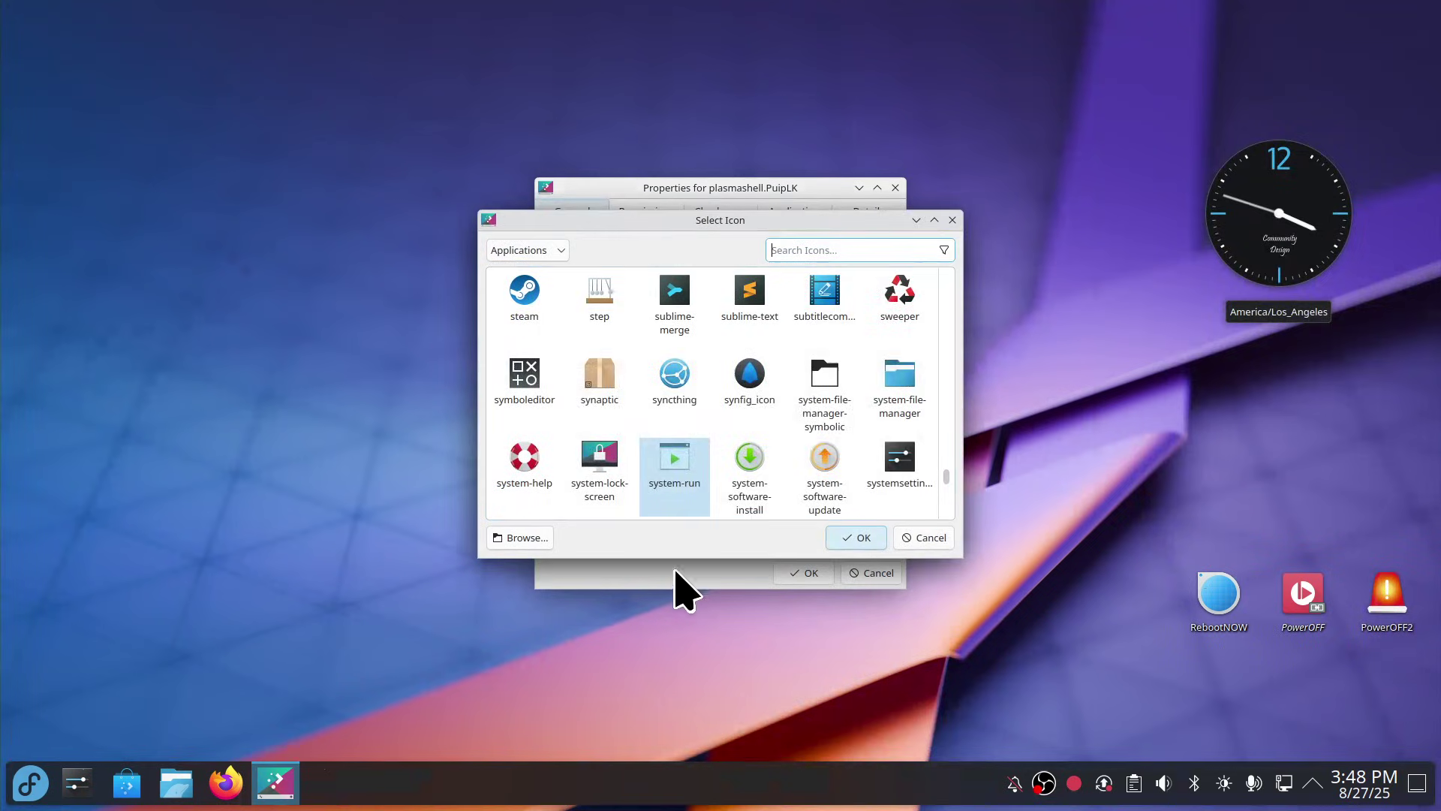
click(560, 250)
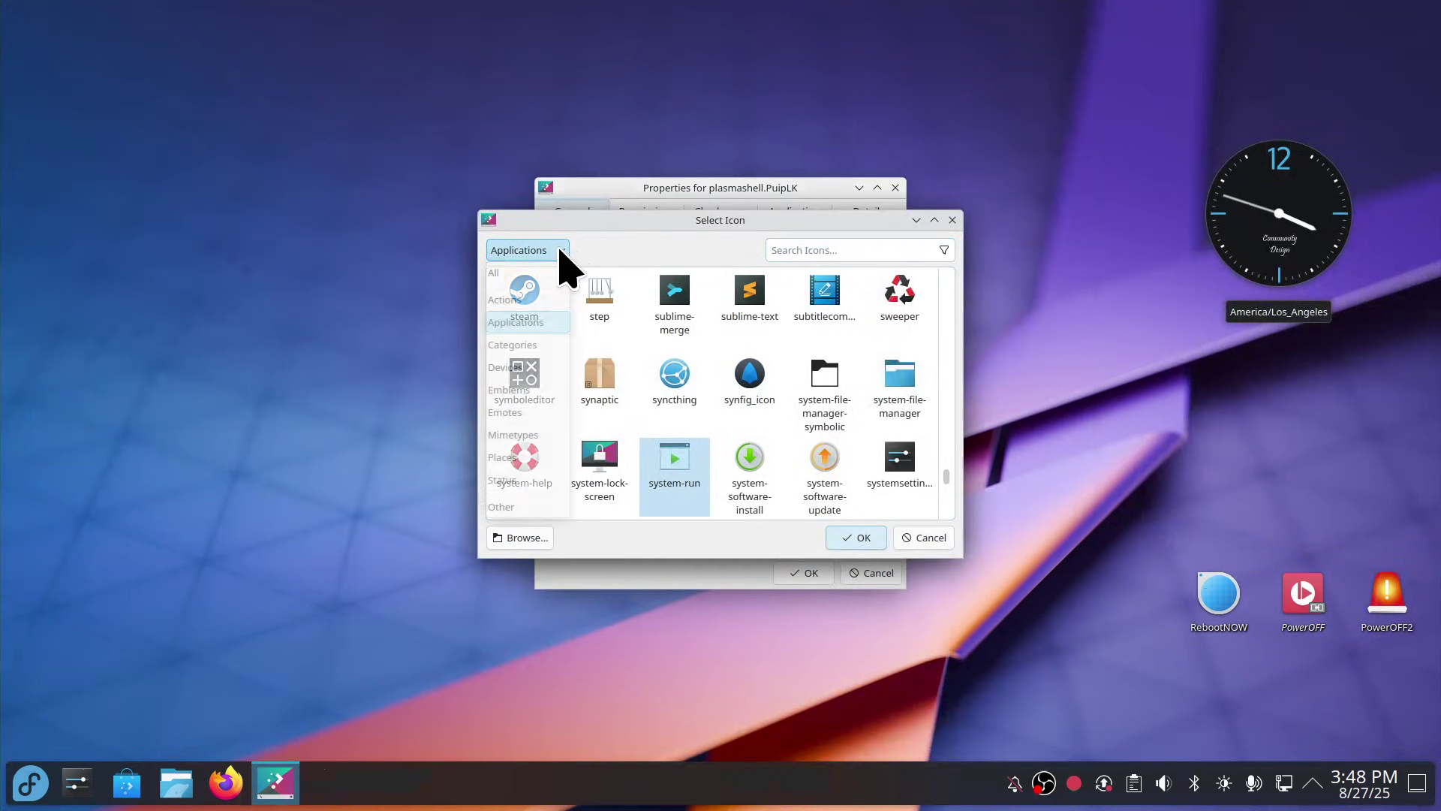
click(560, 251)
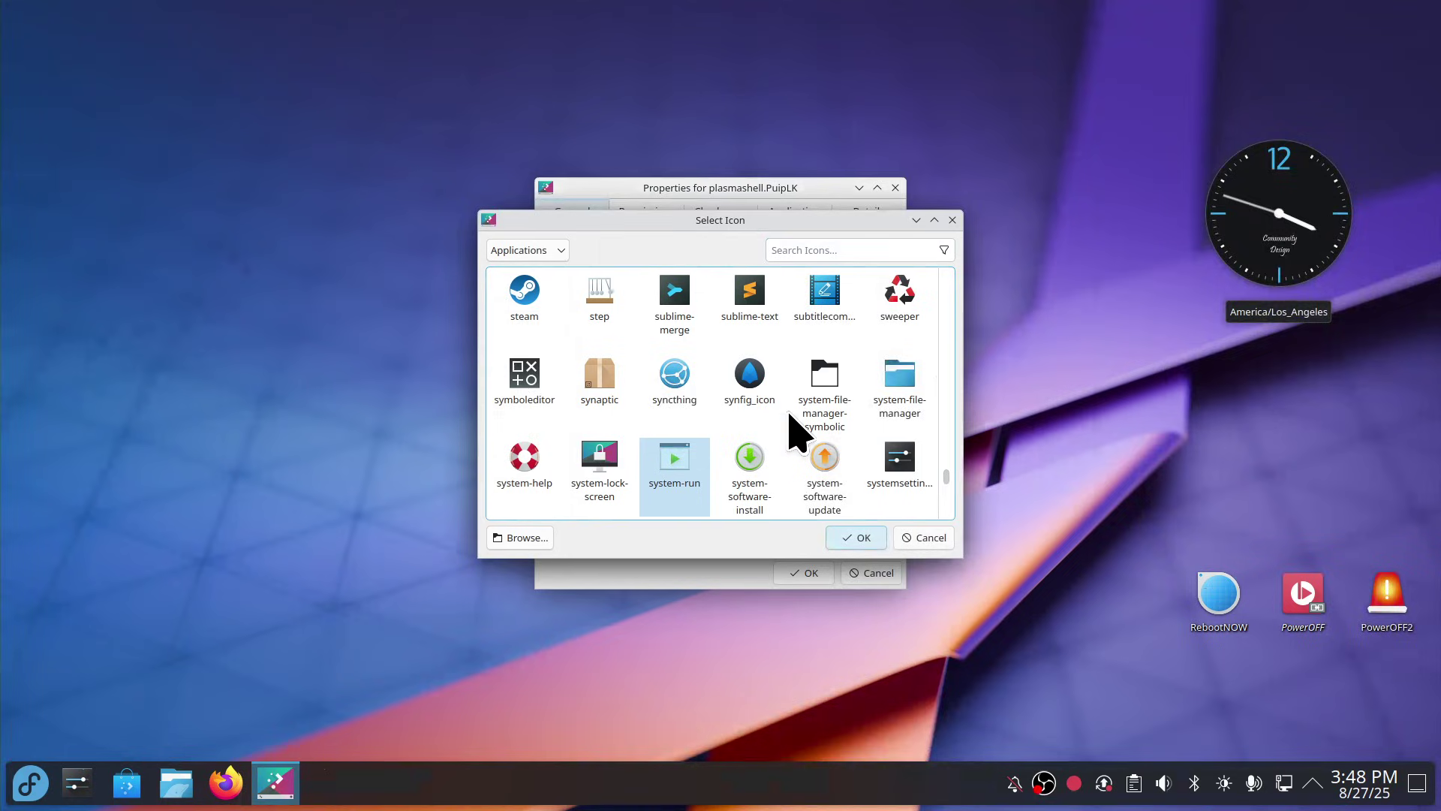
click(743, 367)
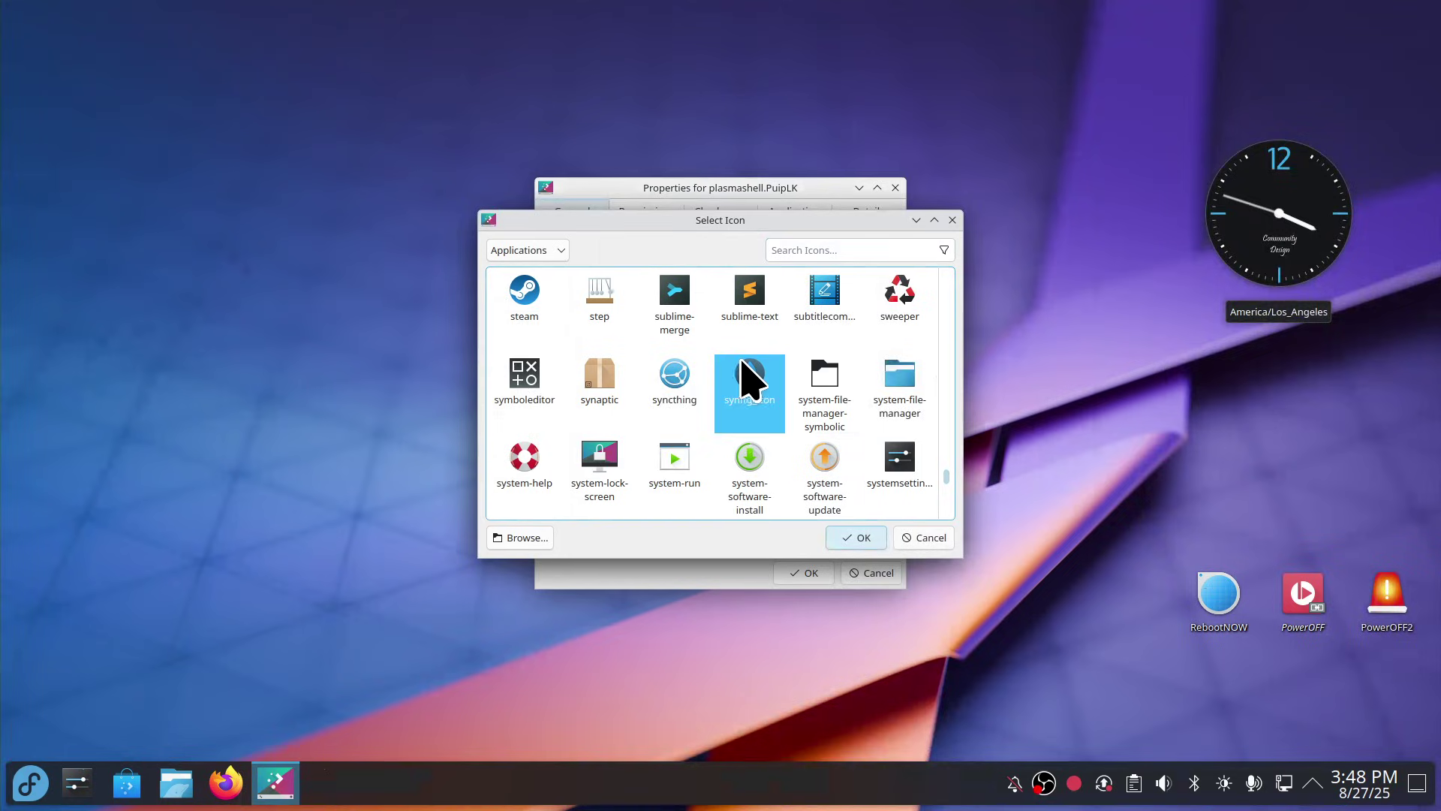
click(844, 539)
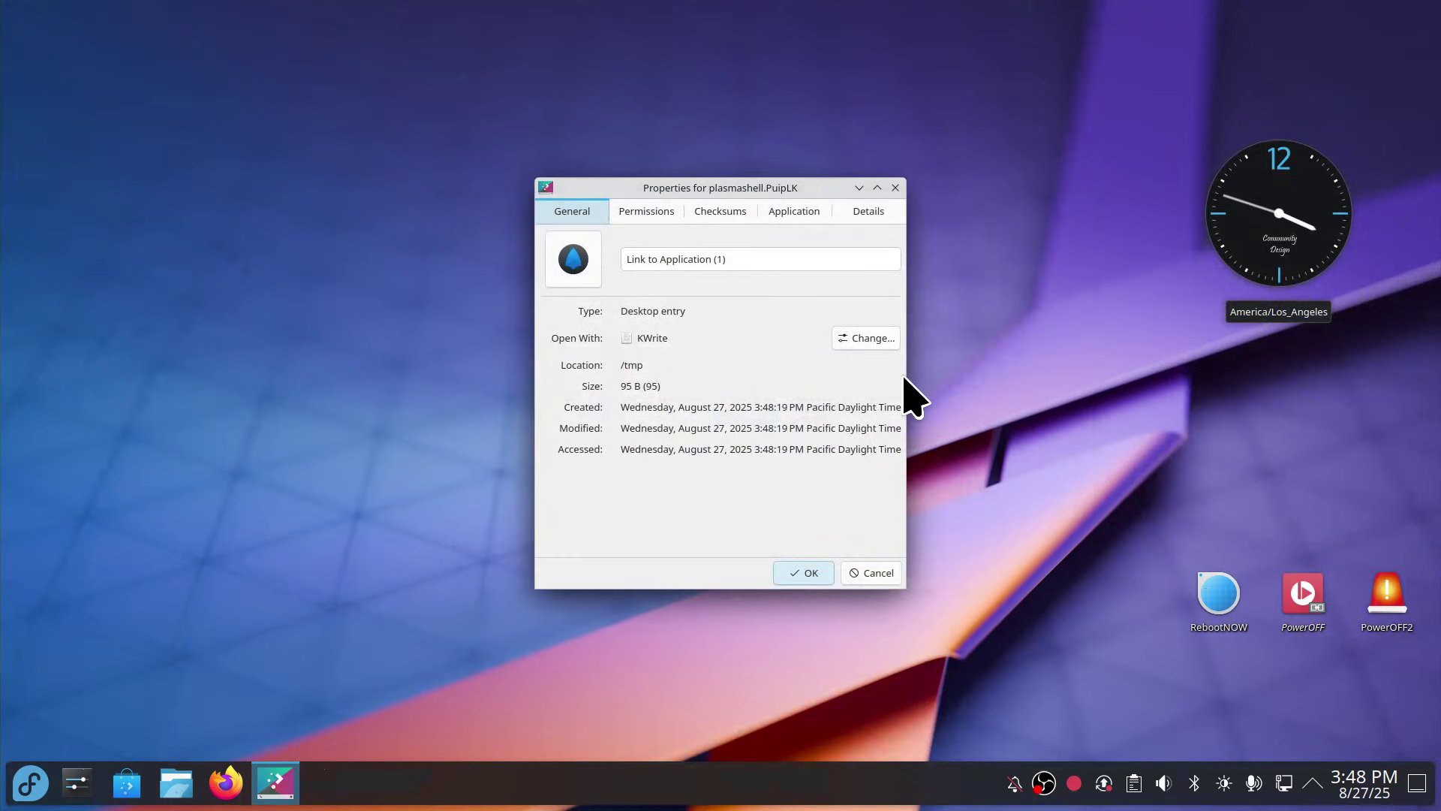
click(781, 215)
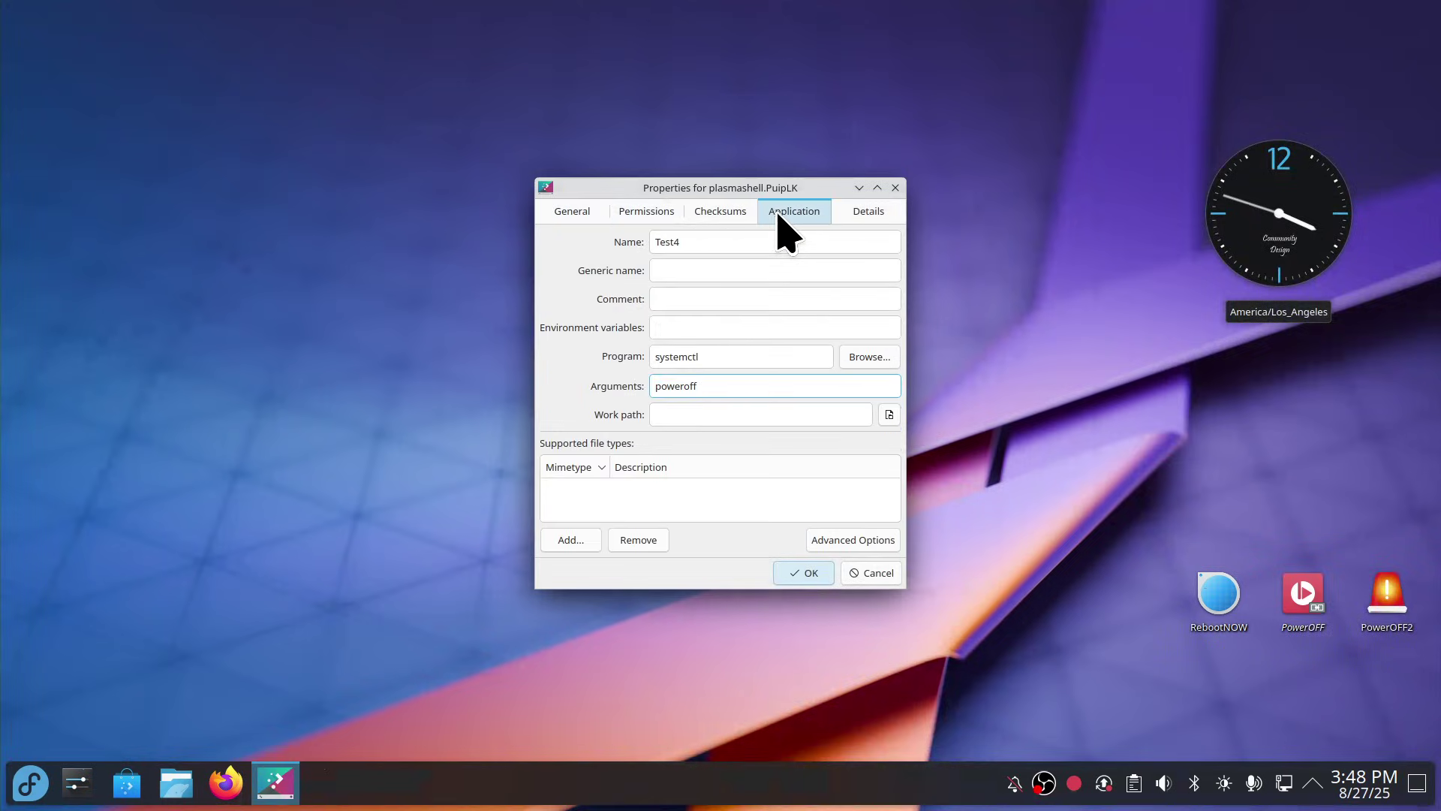
click(799, 572)
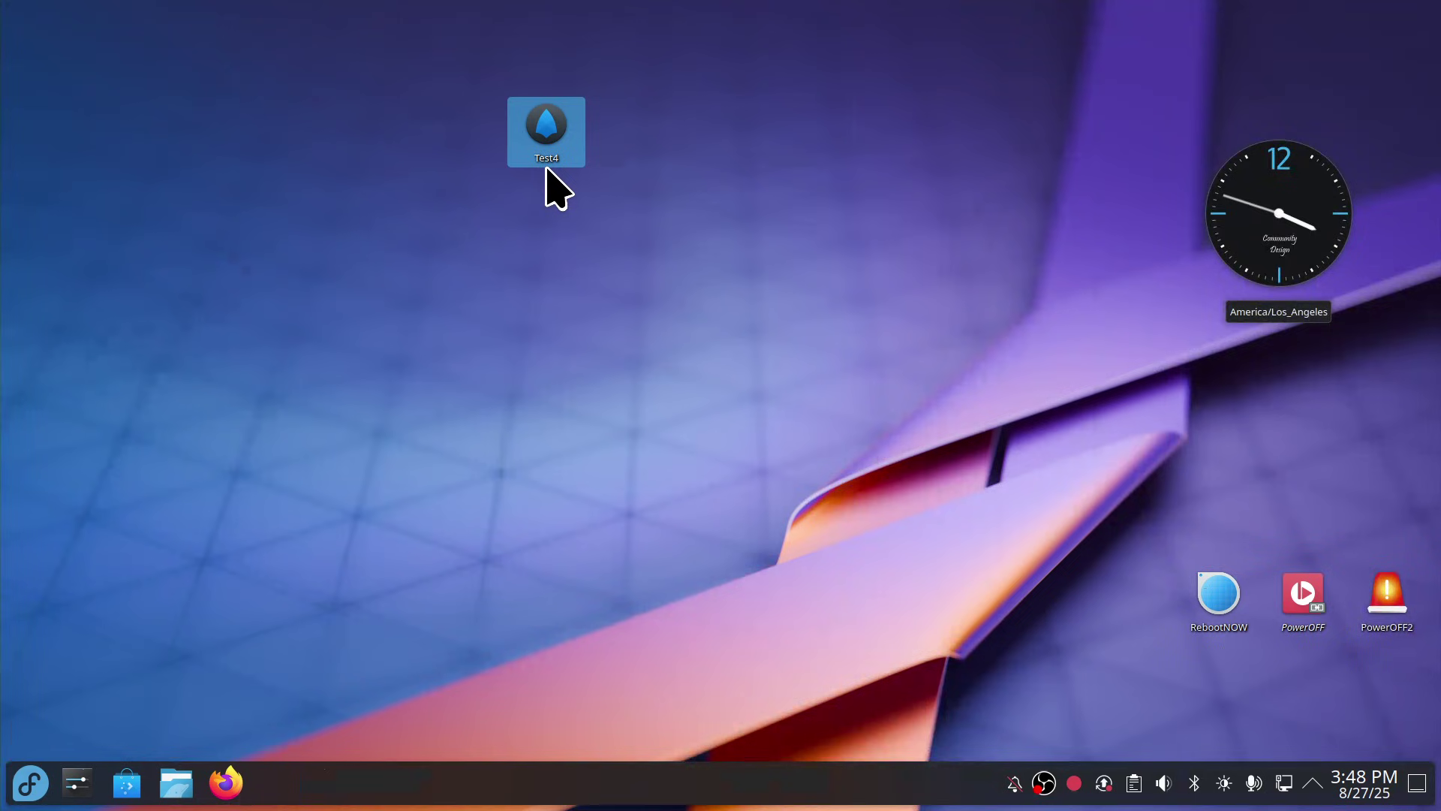
Step: Check Test4's properties show systemctl poweroff, then cancel unchanged
right_click(535, 116)
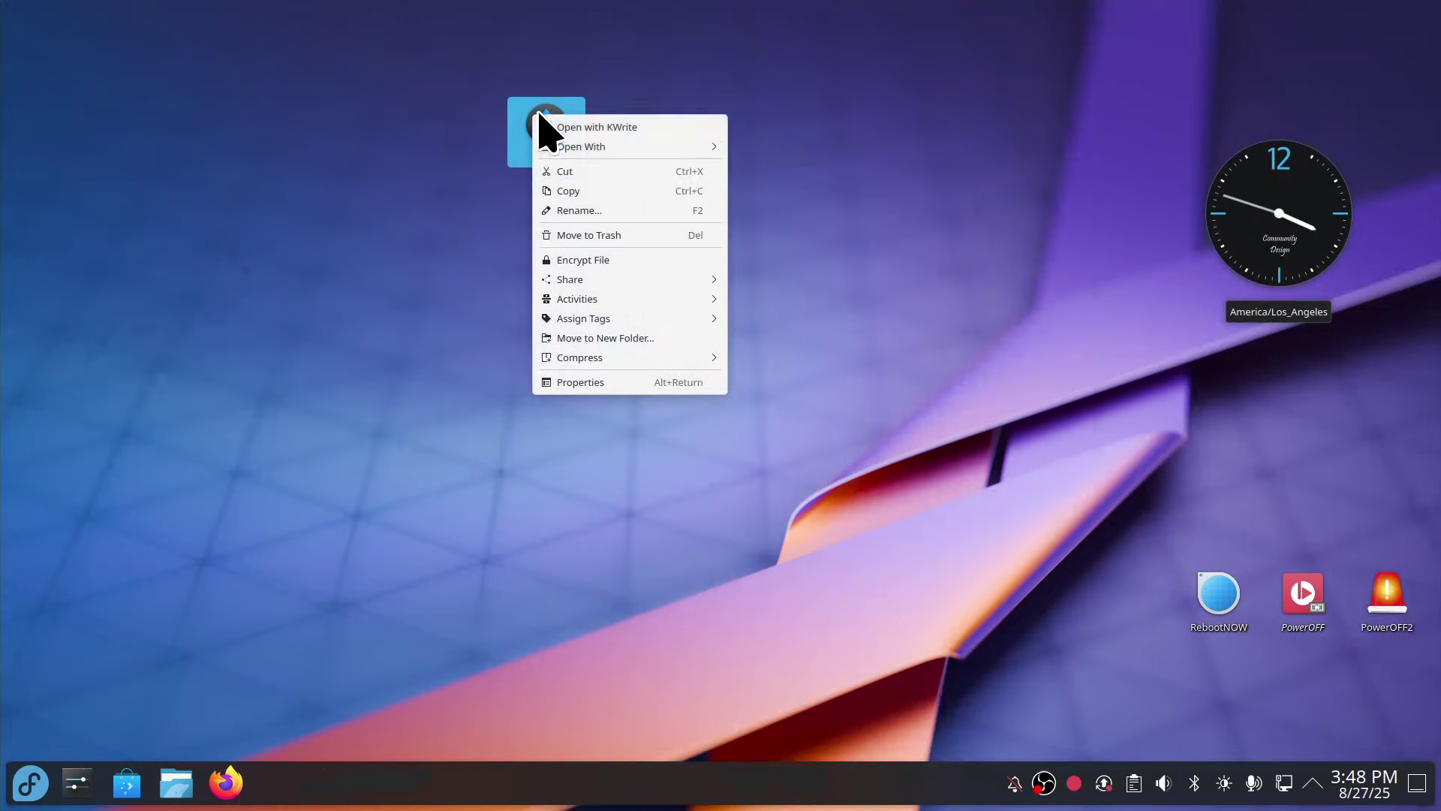
click(634, 383)
click(796, 213)
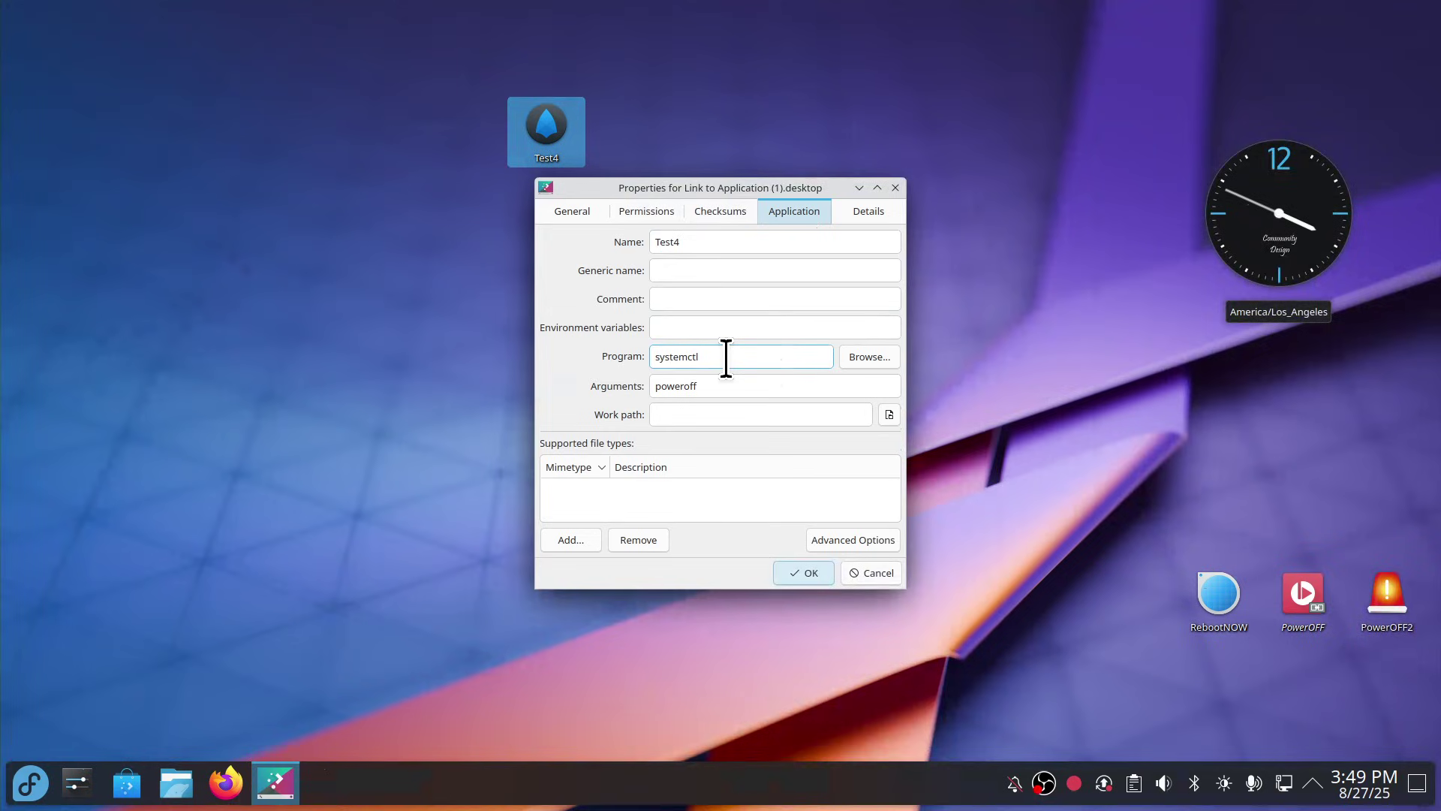
click(722, 384)
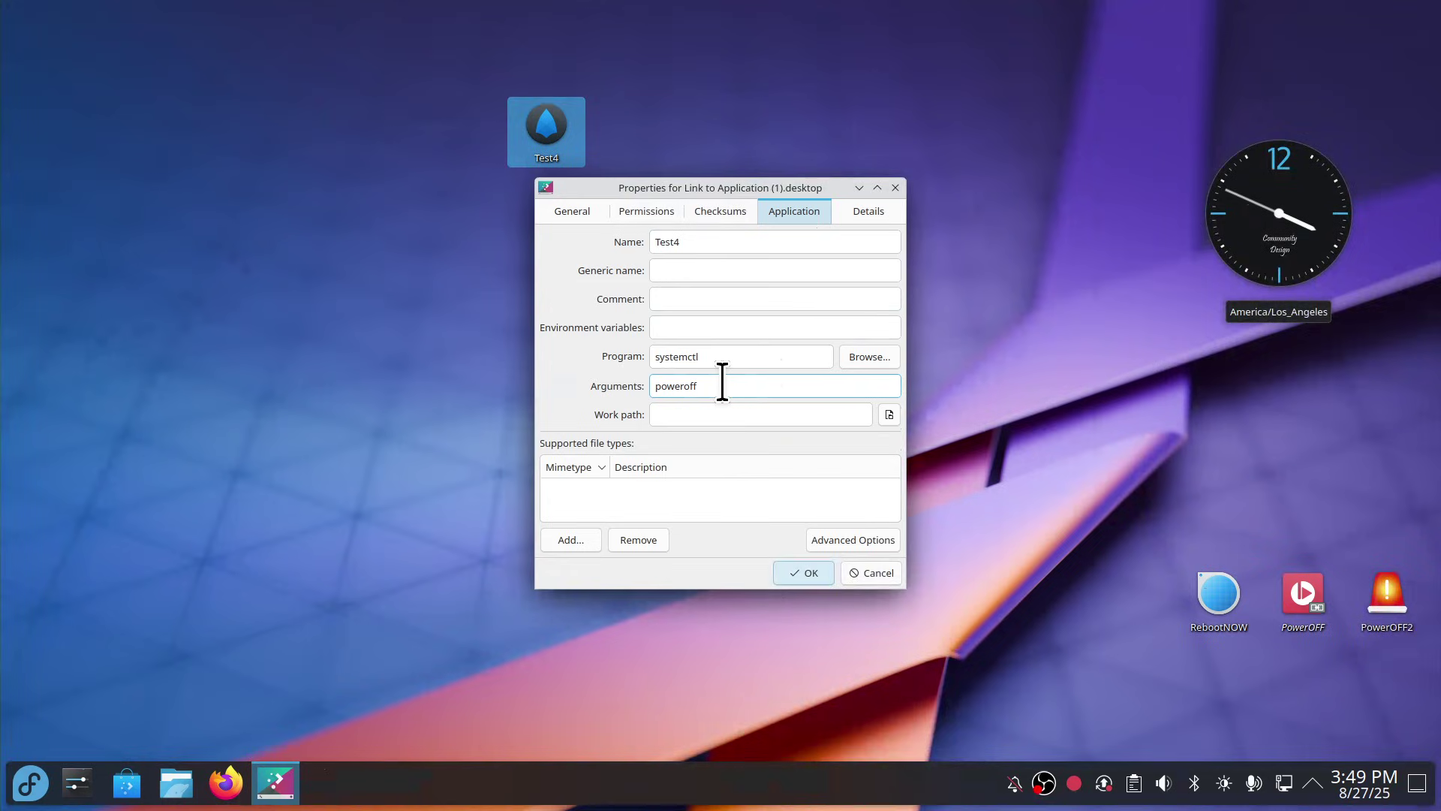
click(883, 575)
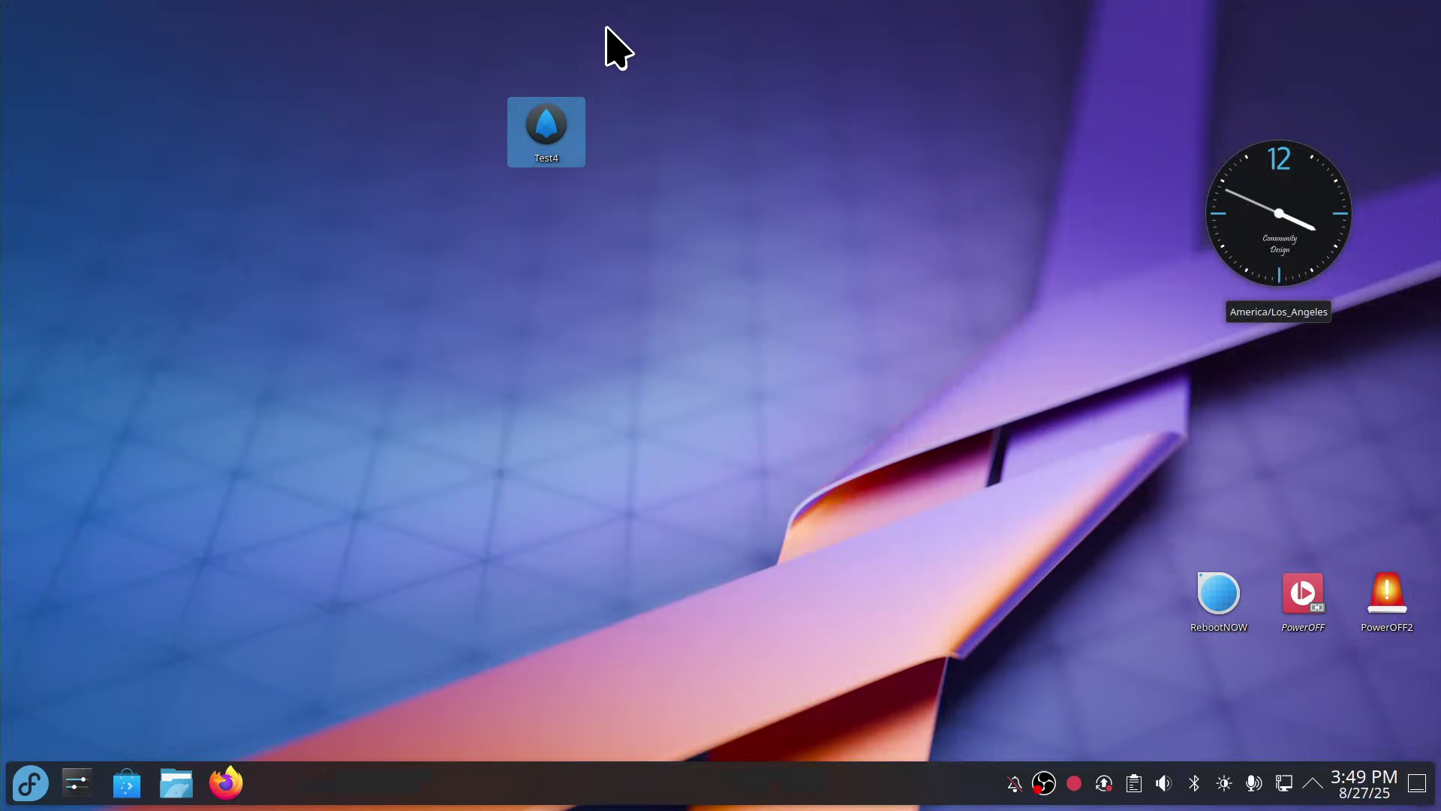
Step: Delete the Test4 launcher and bring up the Application Launcher's options
drag(667, 80, 489, 209)
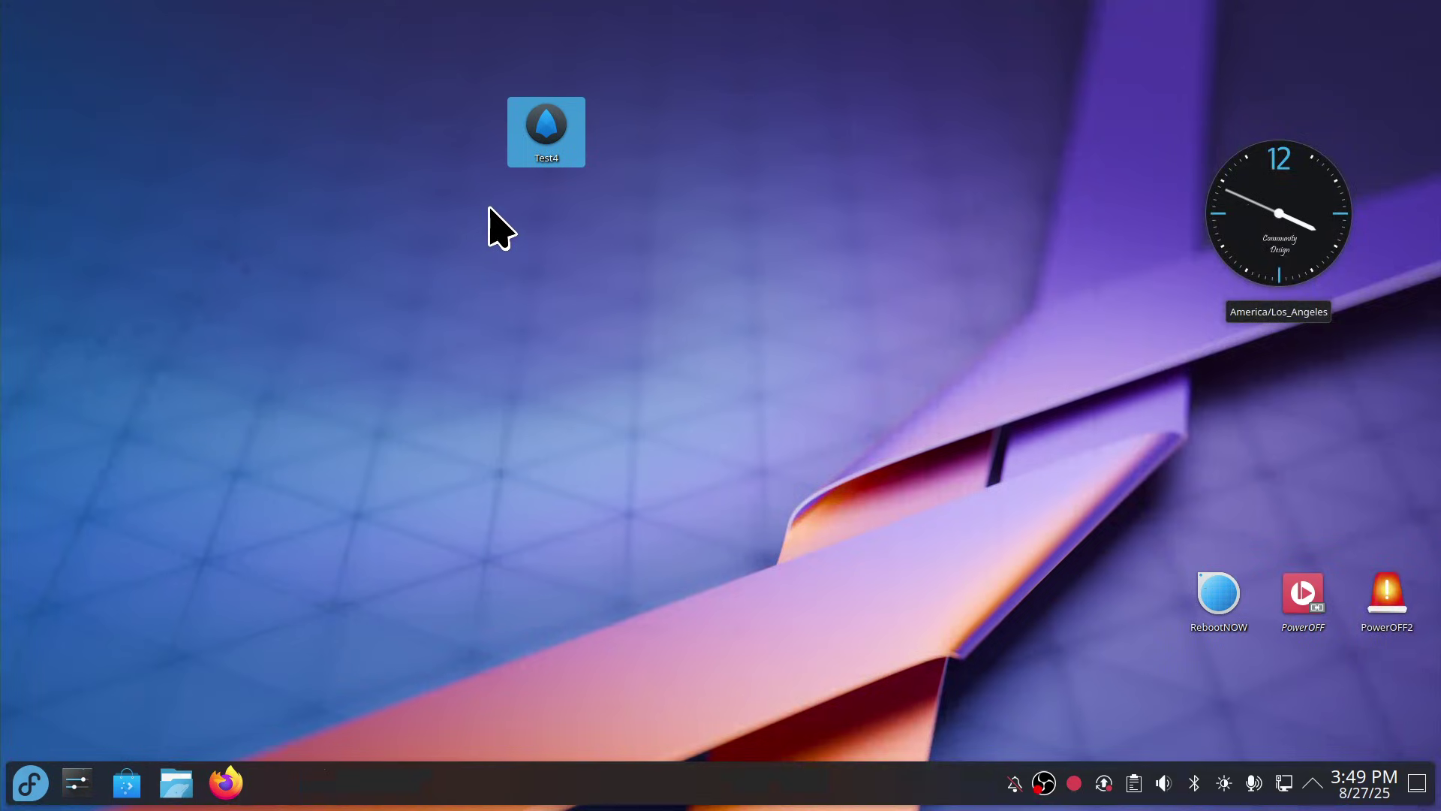
key(Delete)
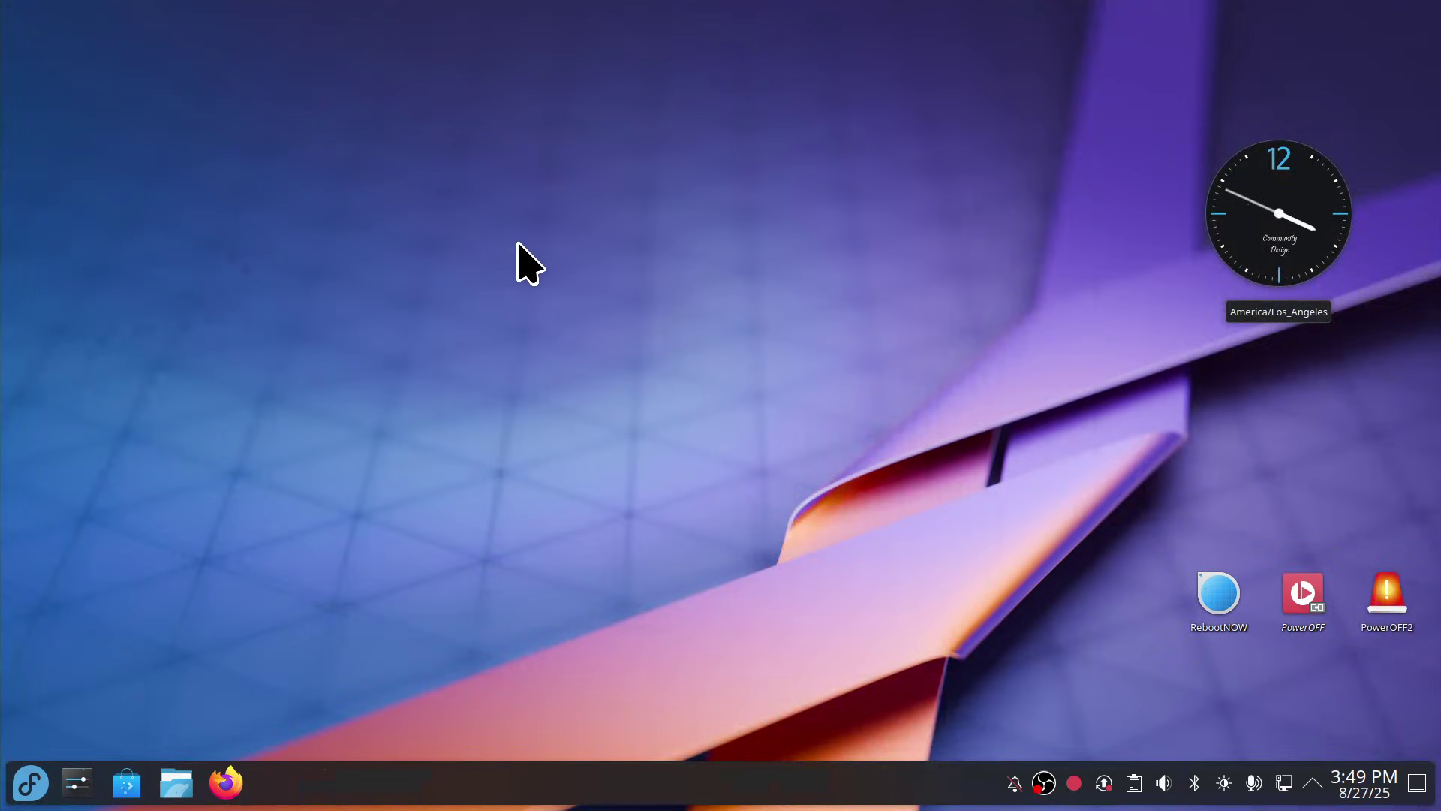
right_click(29, 782)
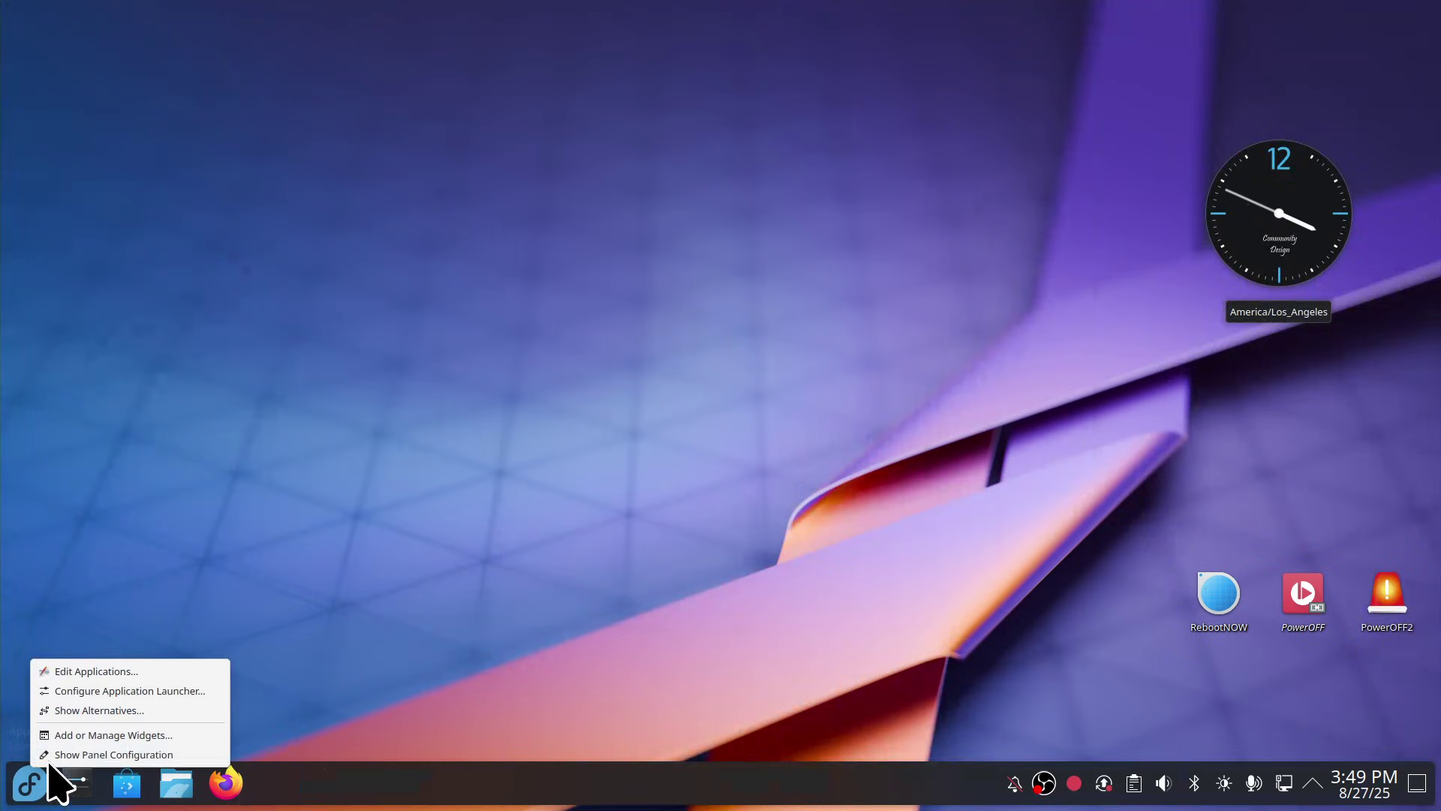
Step: In KDE Menu Editor, add a new item named Test5 under System
click(93, 674)
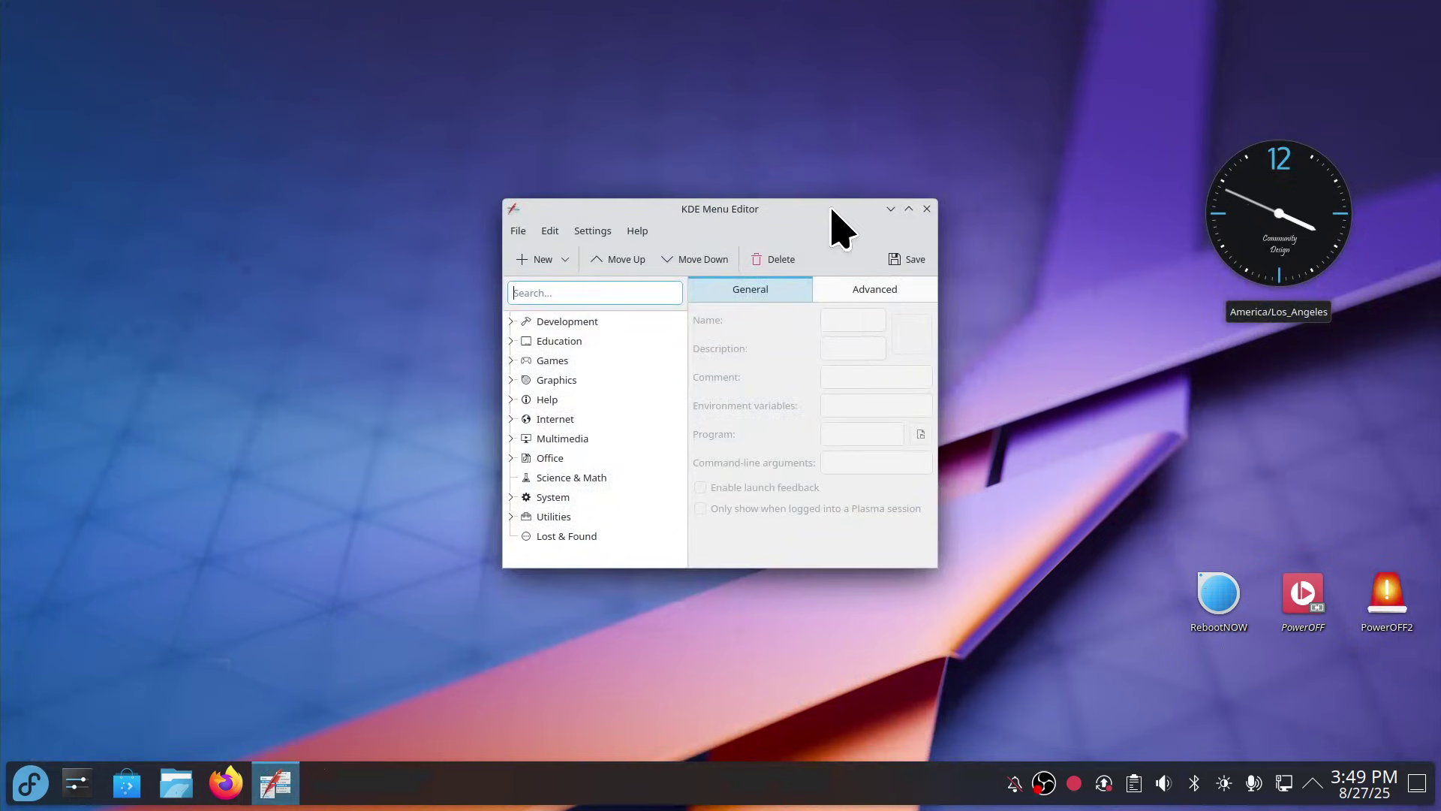
drag(830, 215, 806, 109)
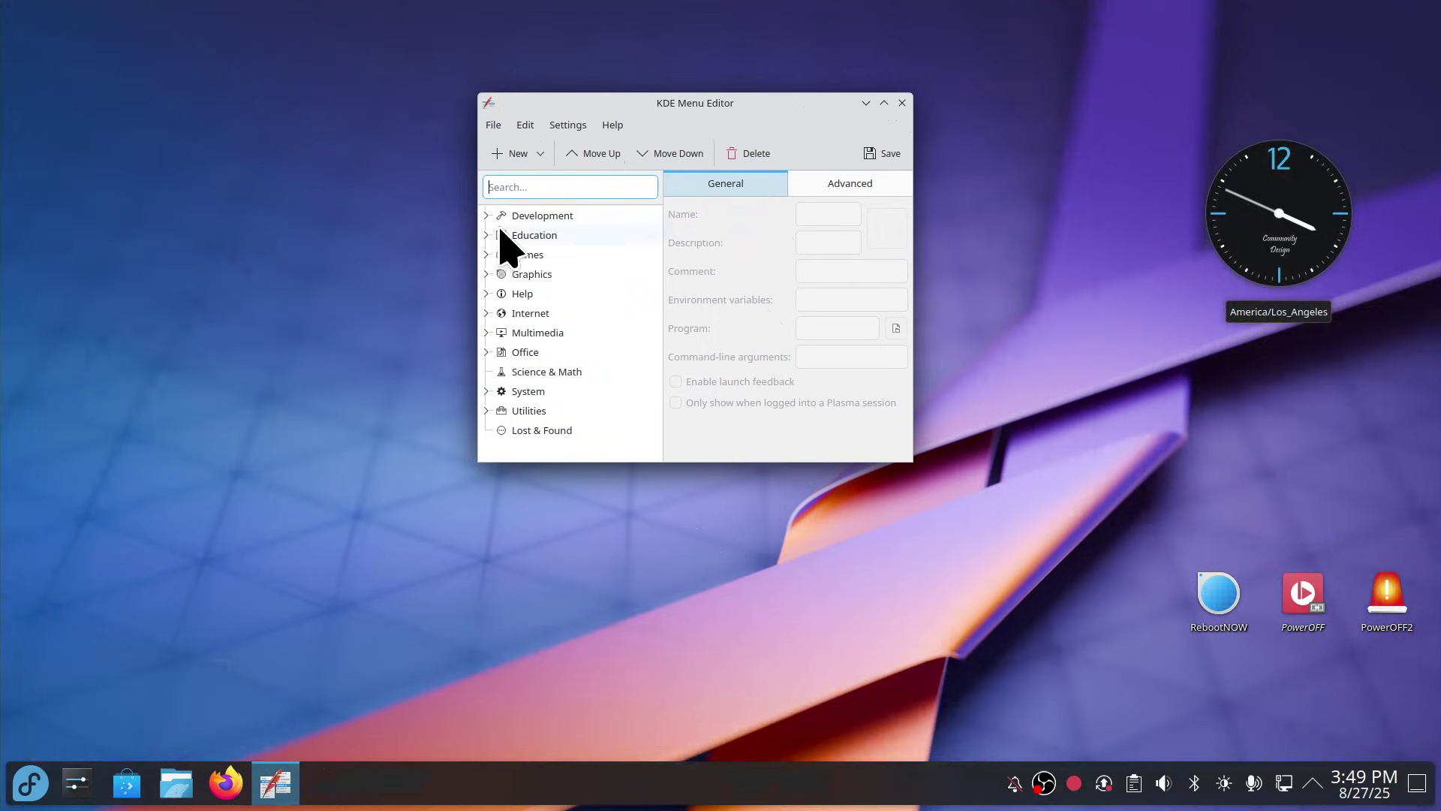
click(525, 391)
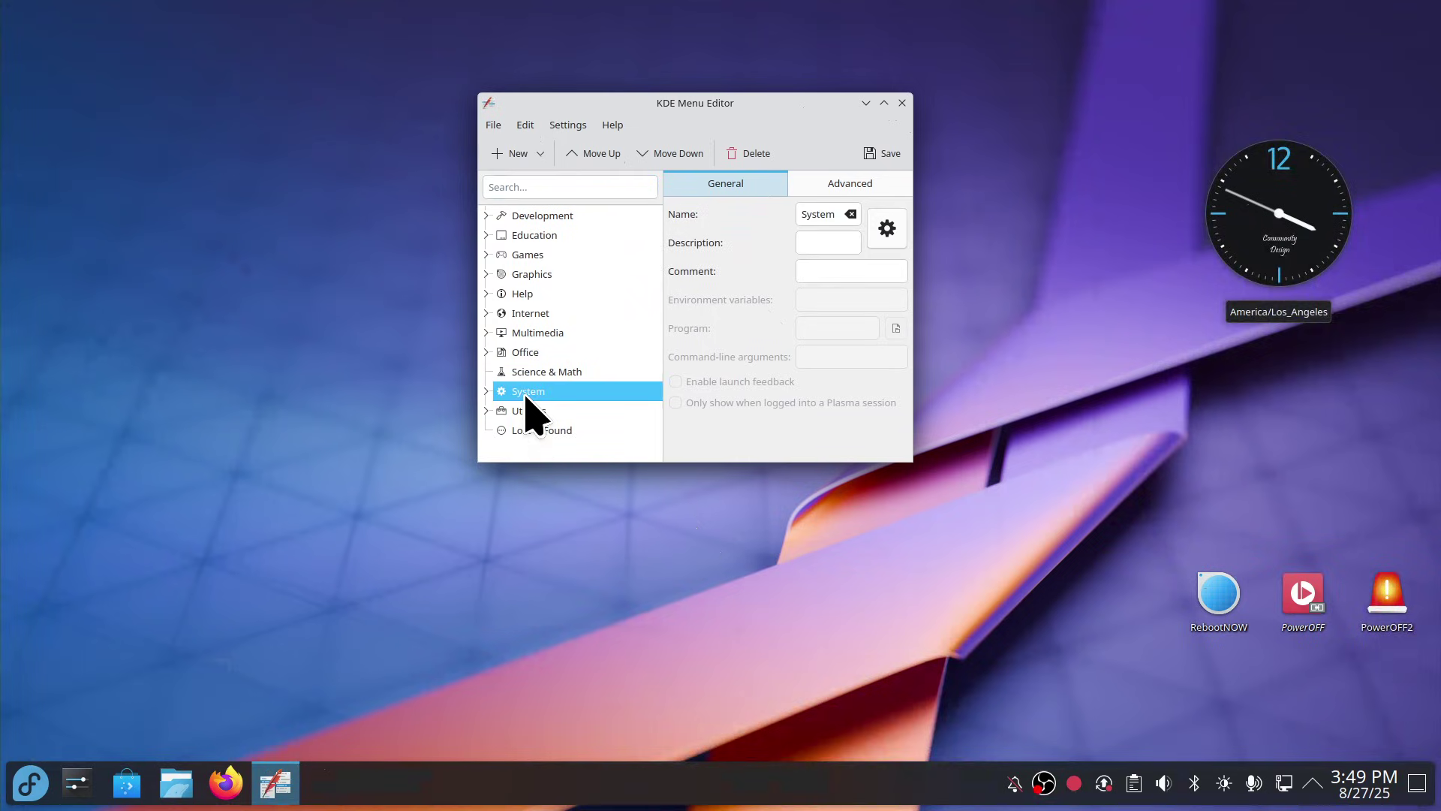
click(515, 153)
click(578, 182)
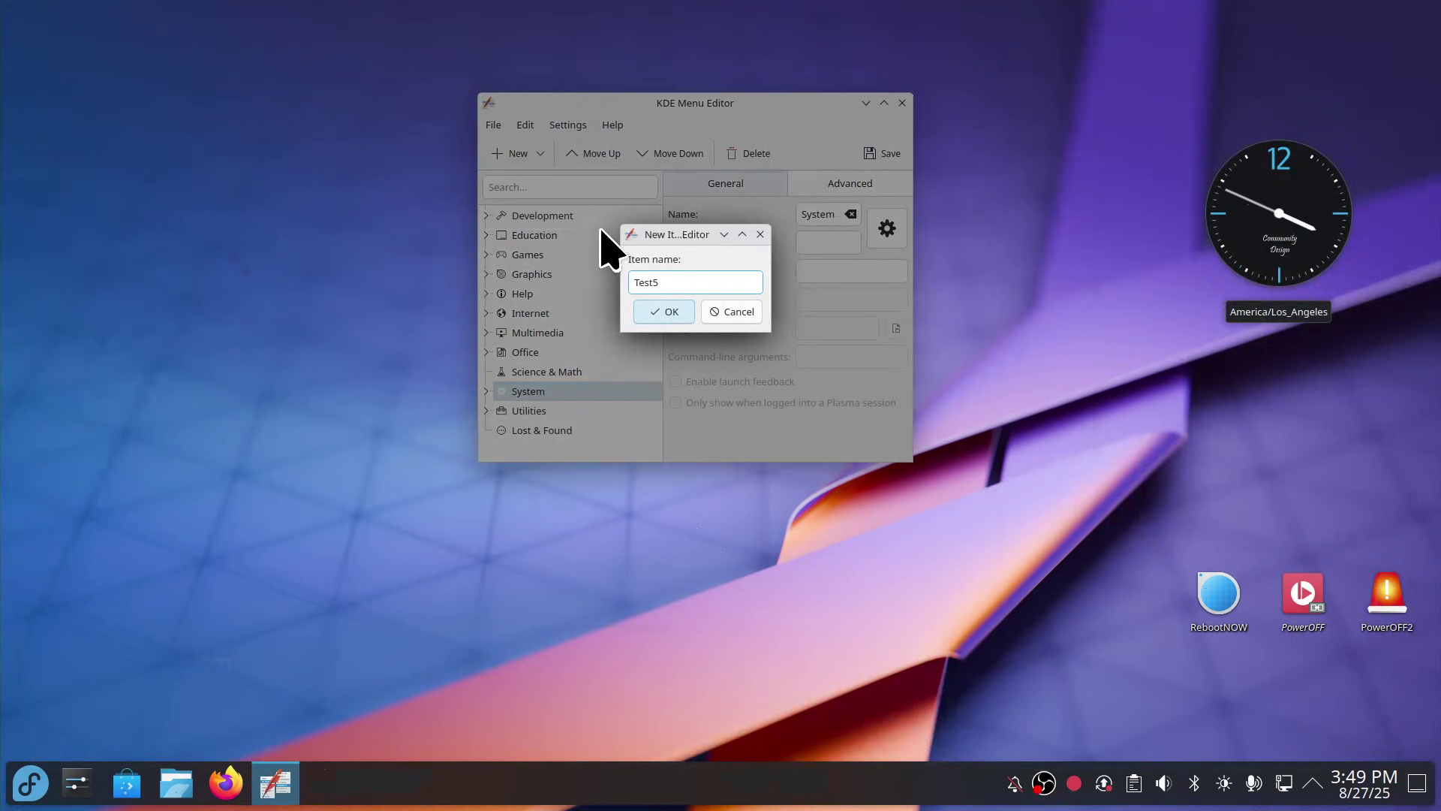
click(655, 313)
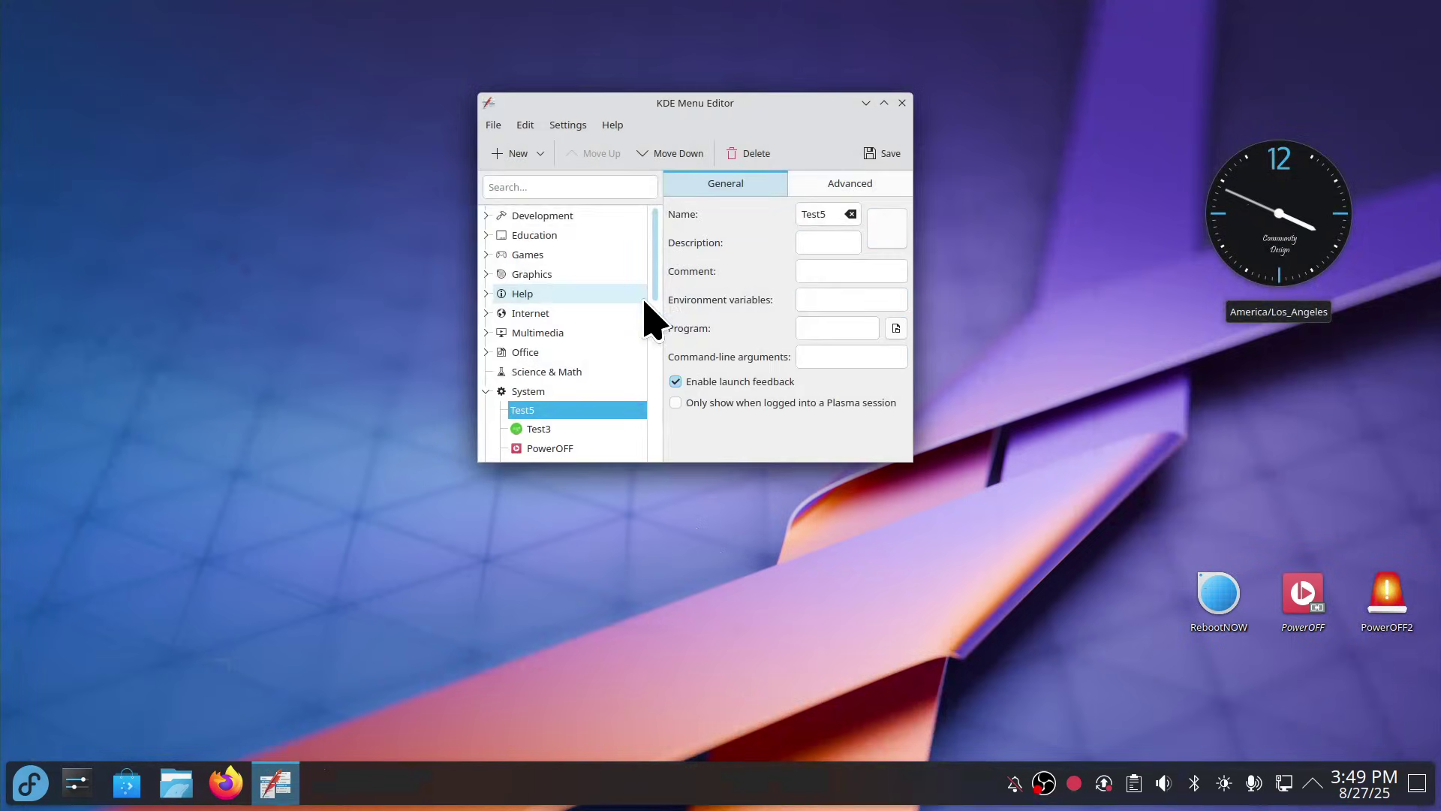
click(883, 233)
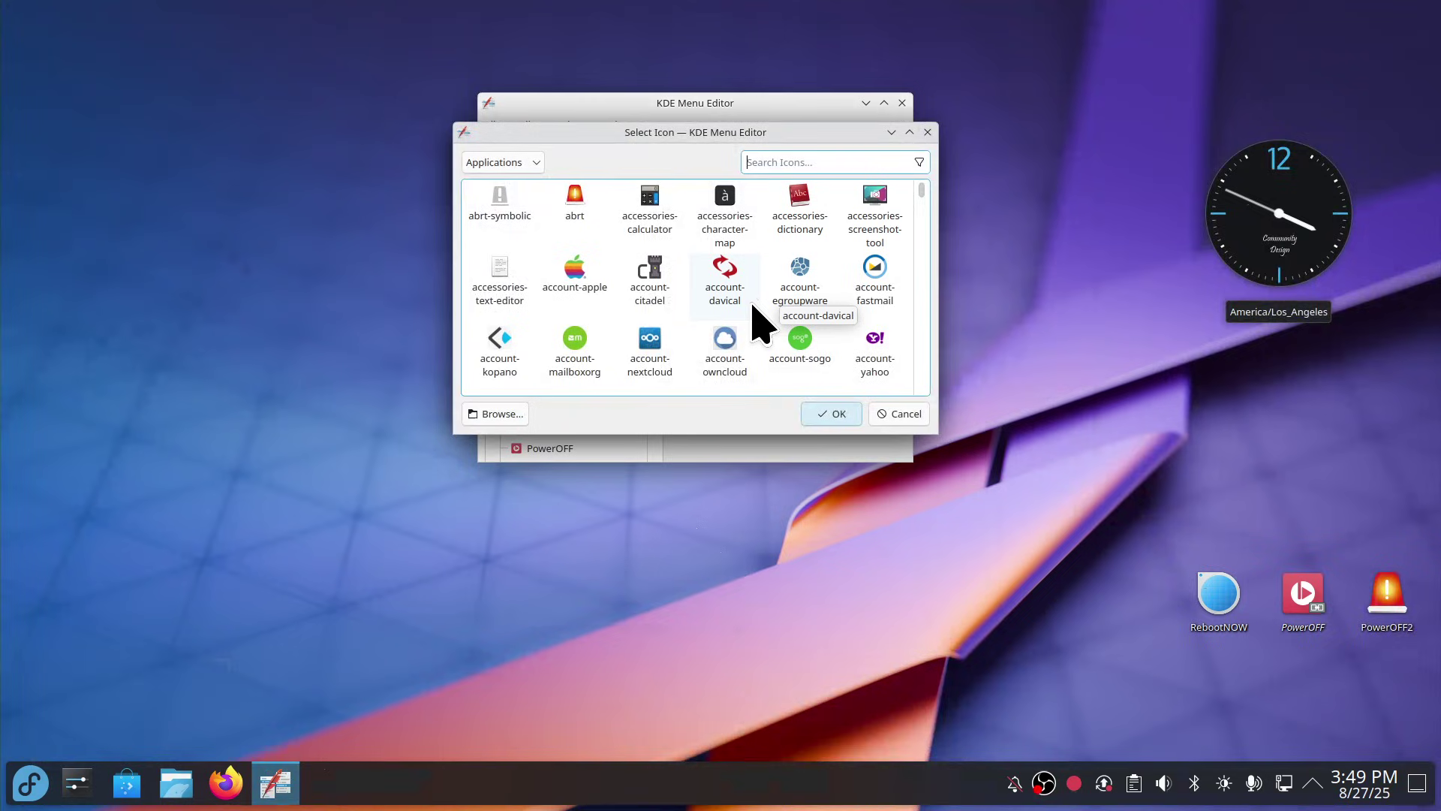
Step: Give Test5 the abrt icon, program systemctl, argument poweroff, then save and close
click(575, 200)
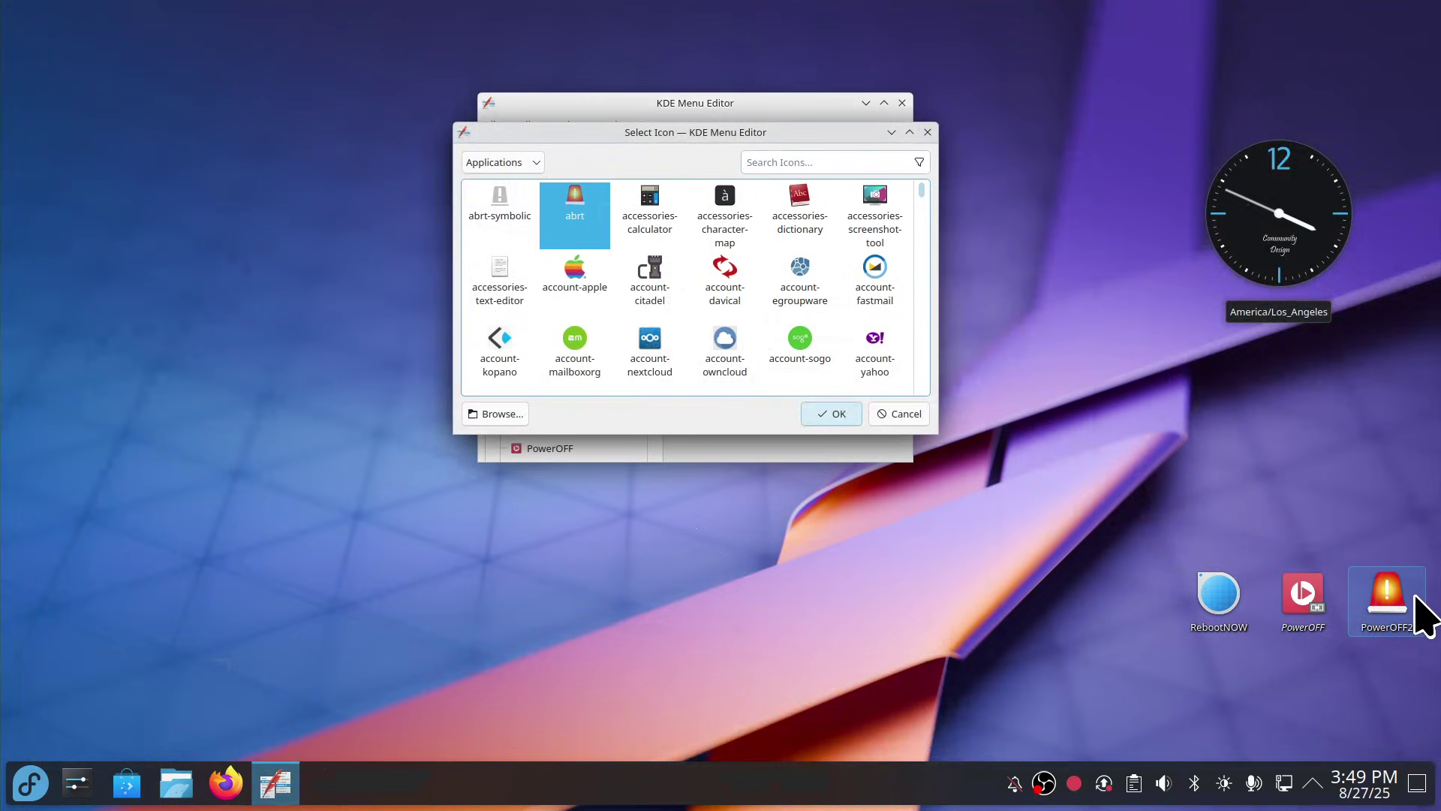
click(830, 415)
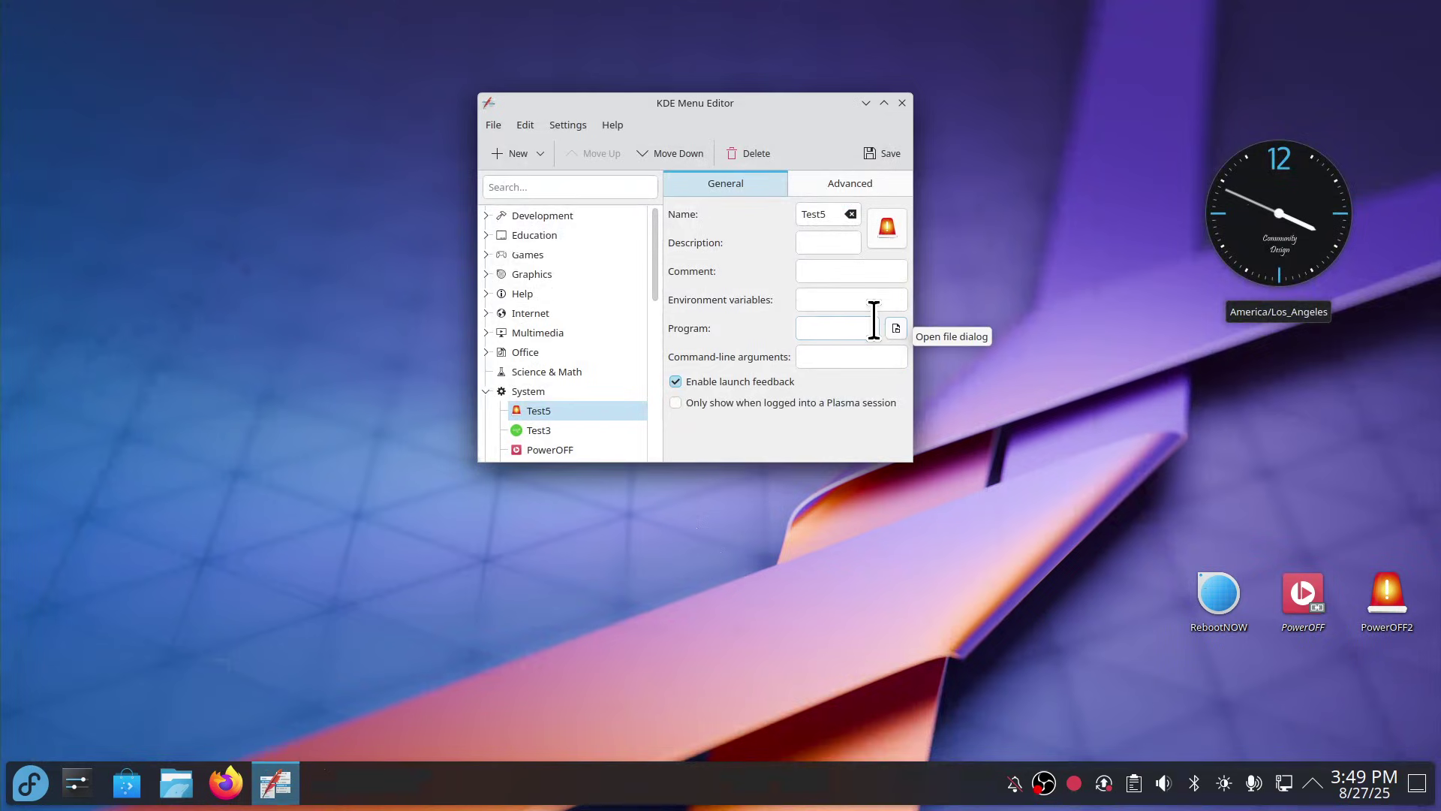
click(829, 323)
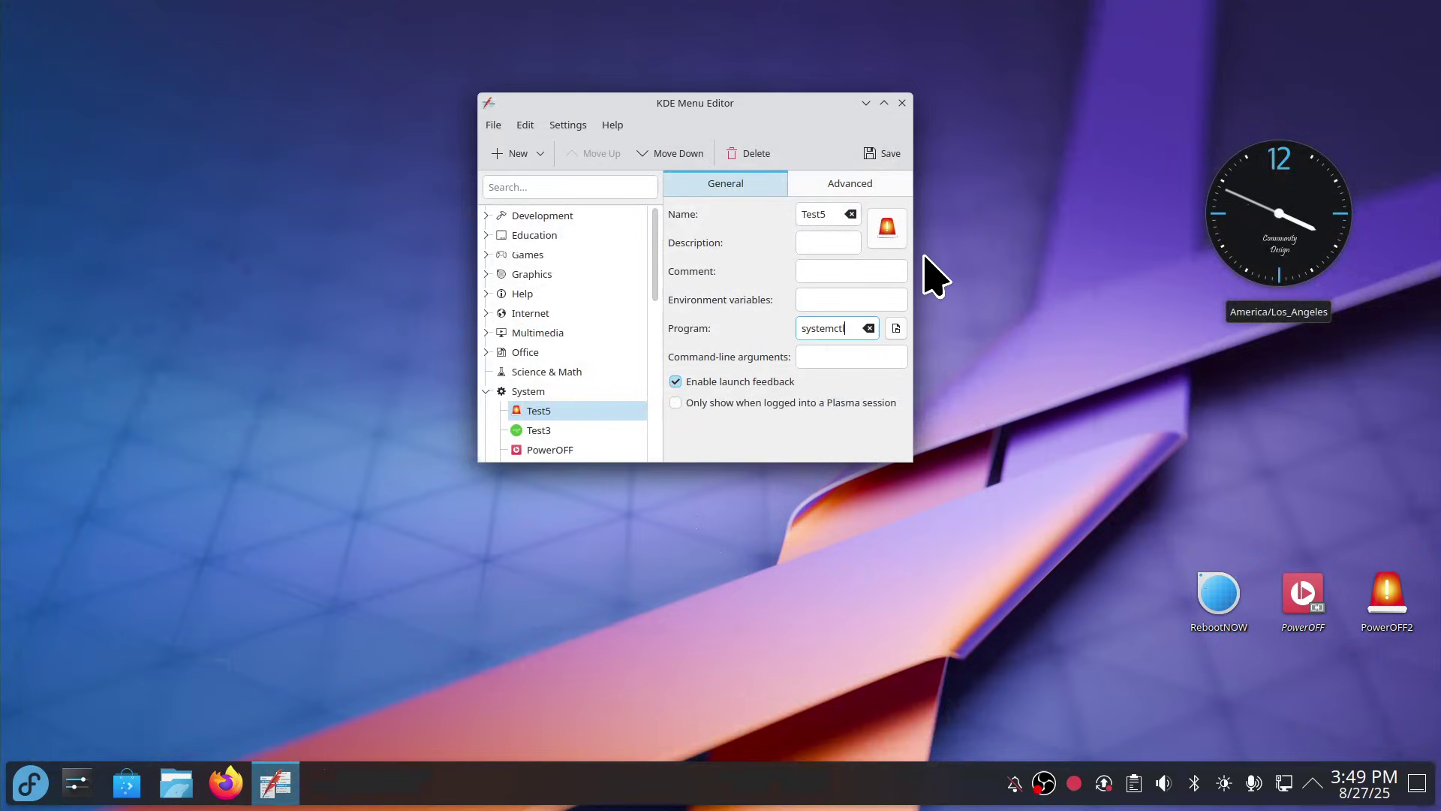
text(systemctl)
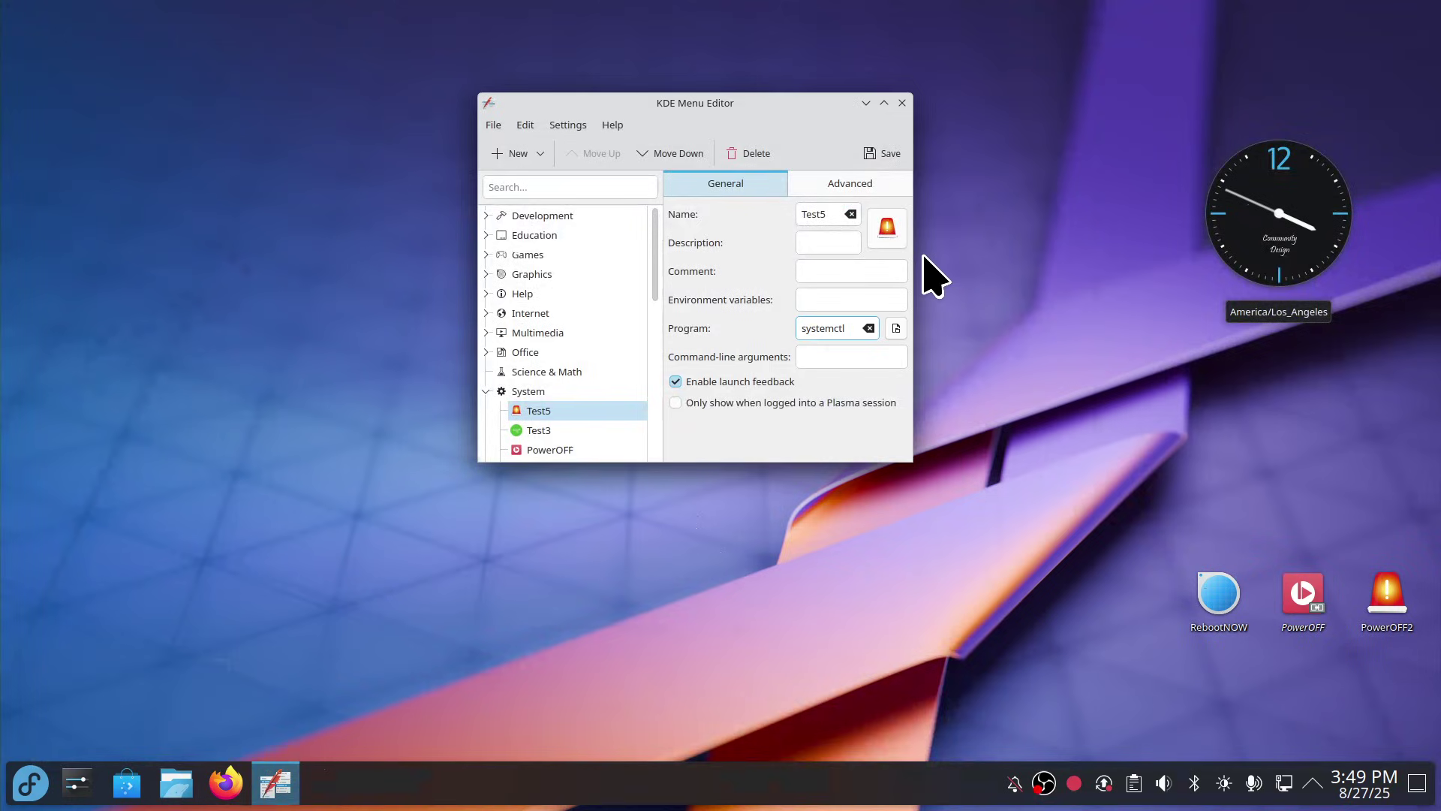
click(830, 357)
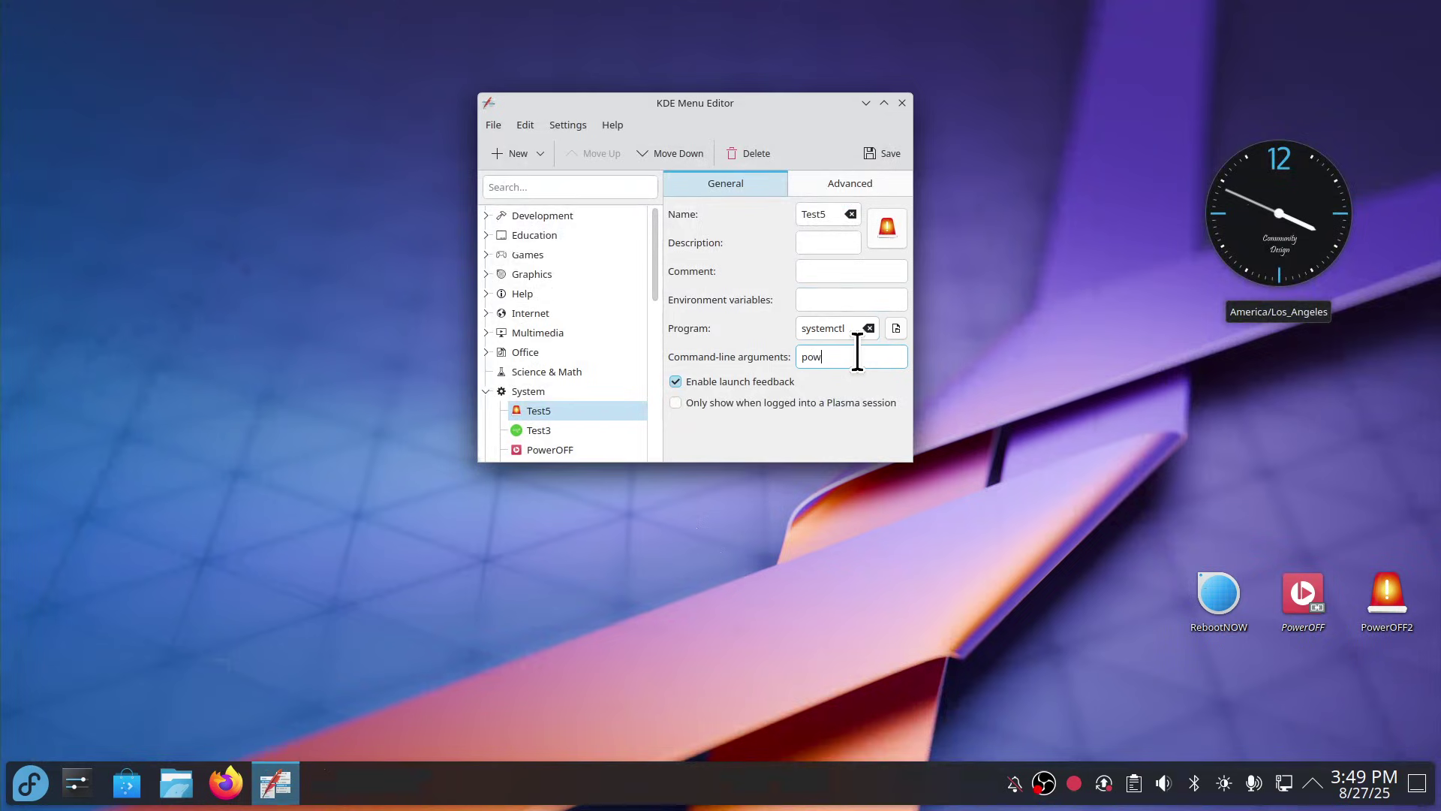
text(poweroff)
click(890, 156)
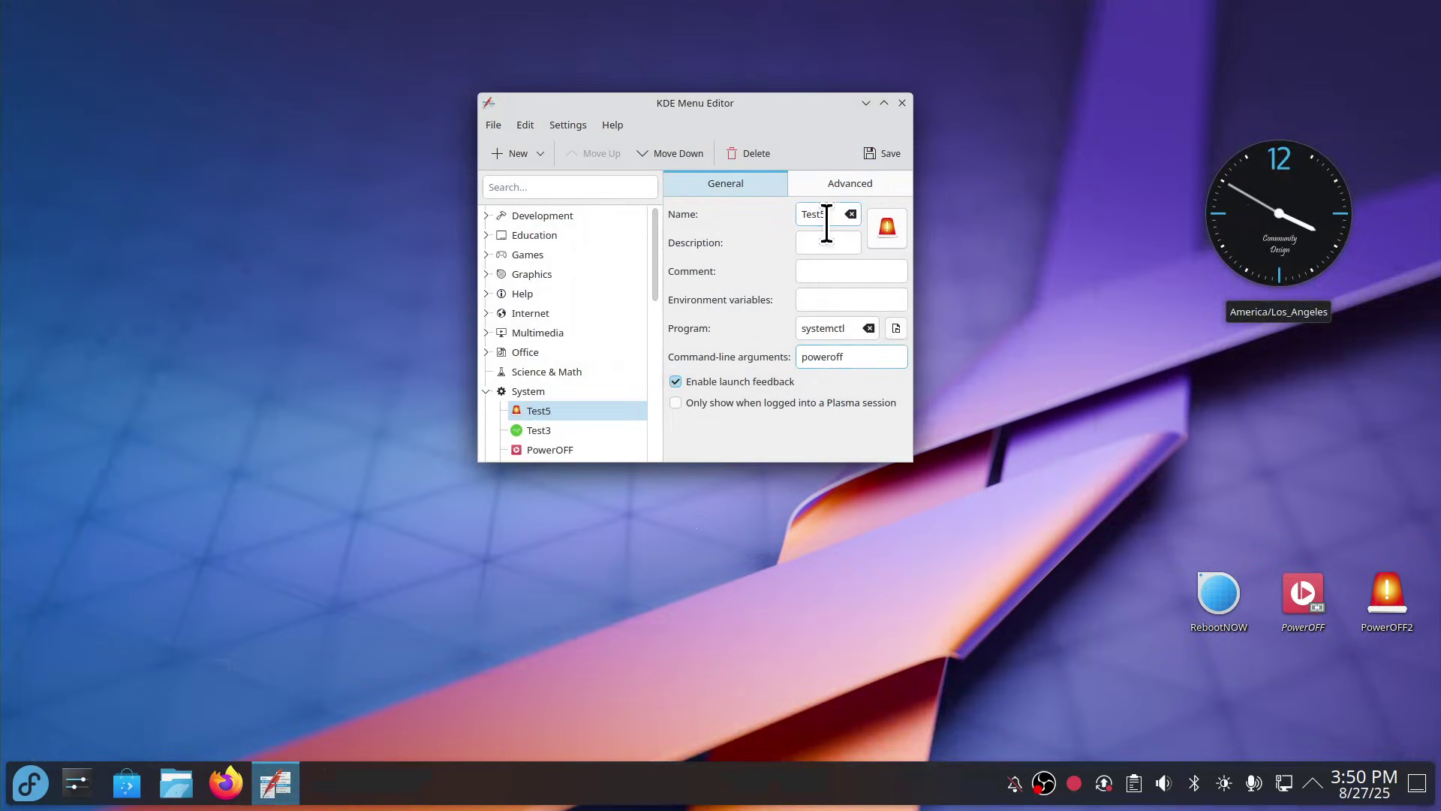
click(903, 102)
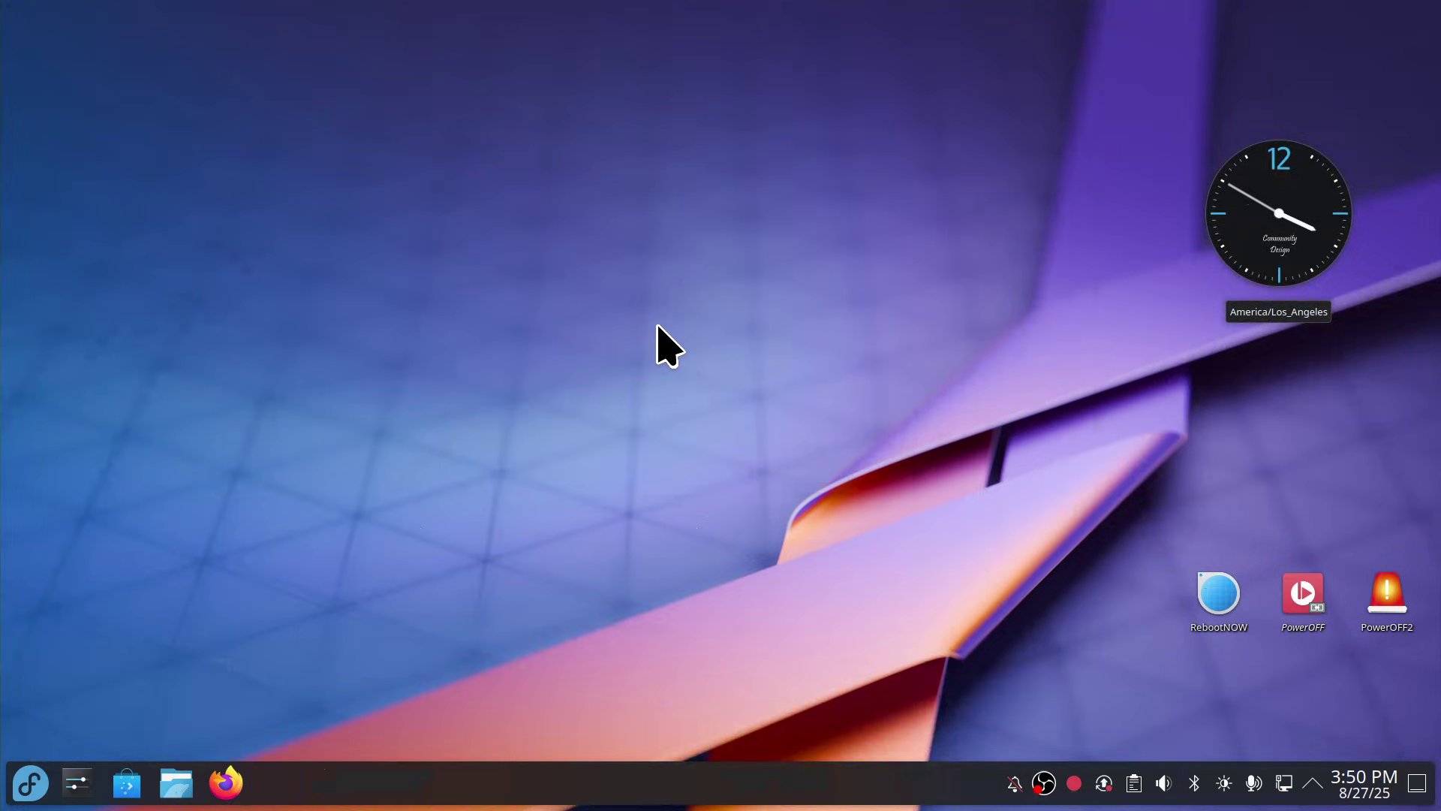
Step: Search 'test' in KRunner to find the launcher, then dismiss it
key(alt+space)
text(test)
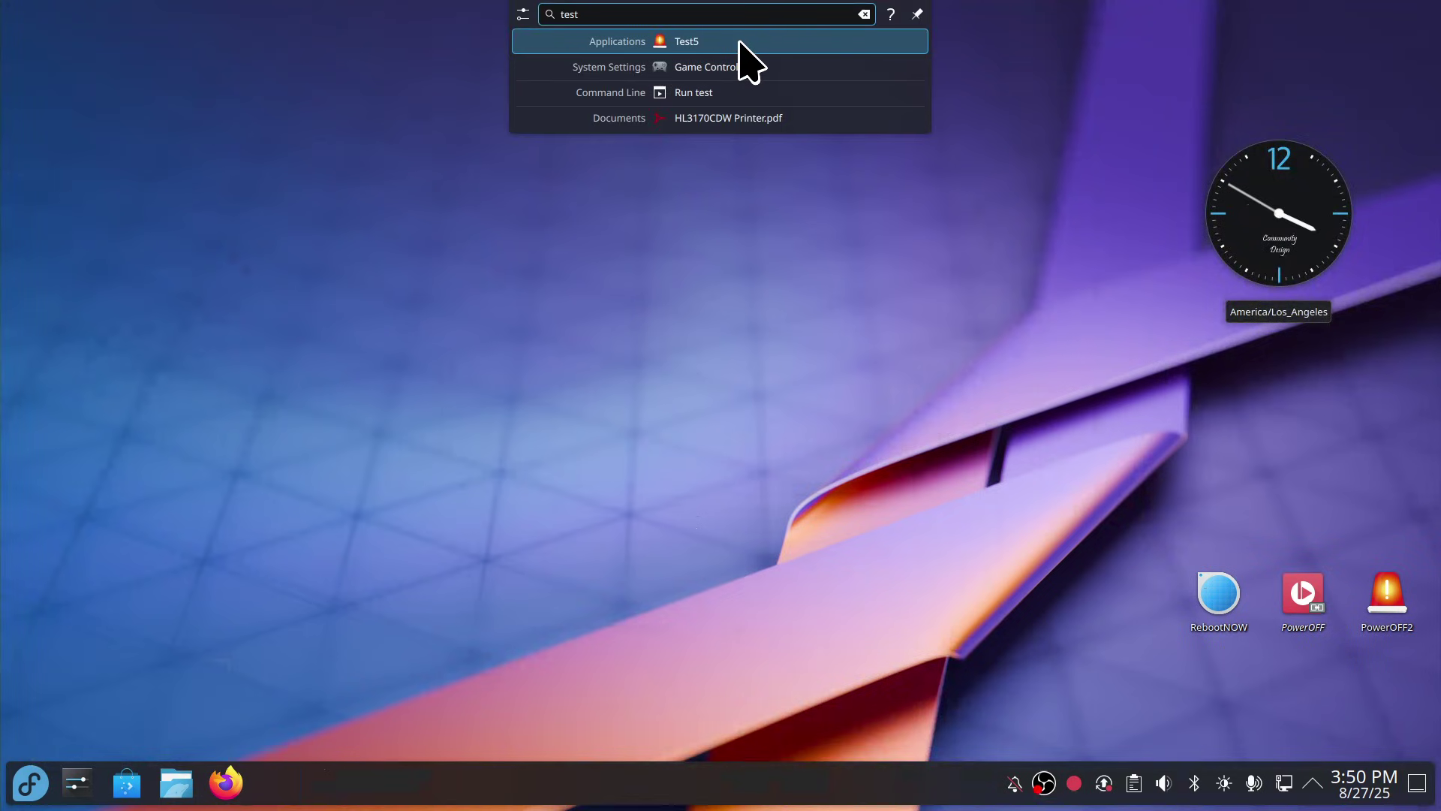
key(Down)
key(Down)
key(Down)
key(Escape)
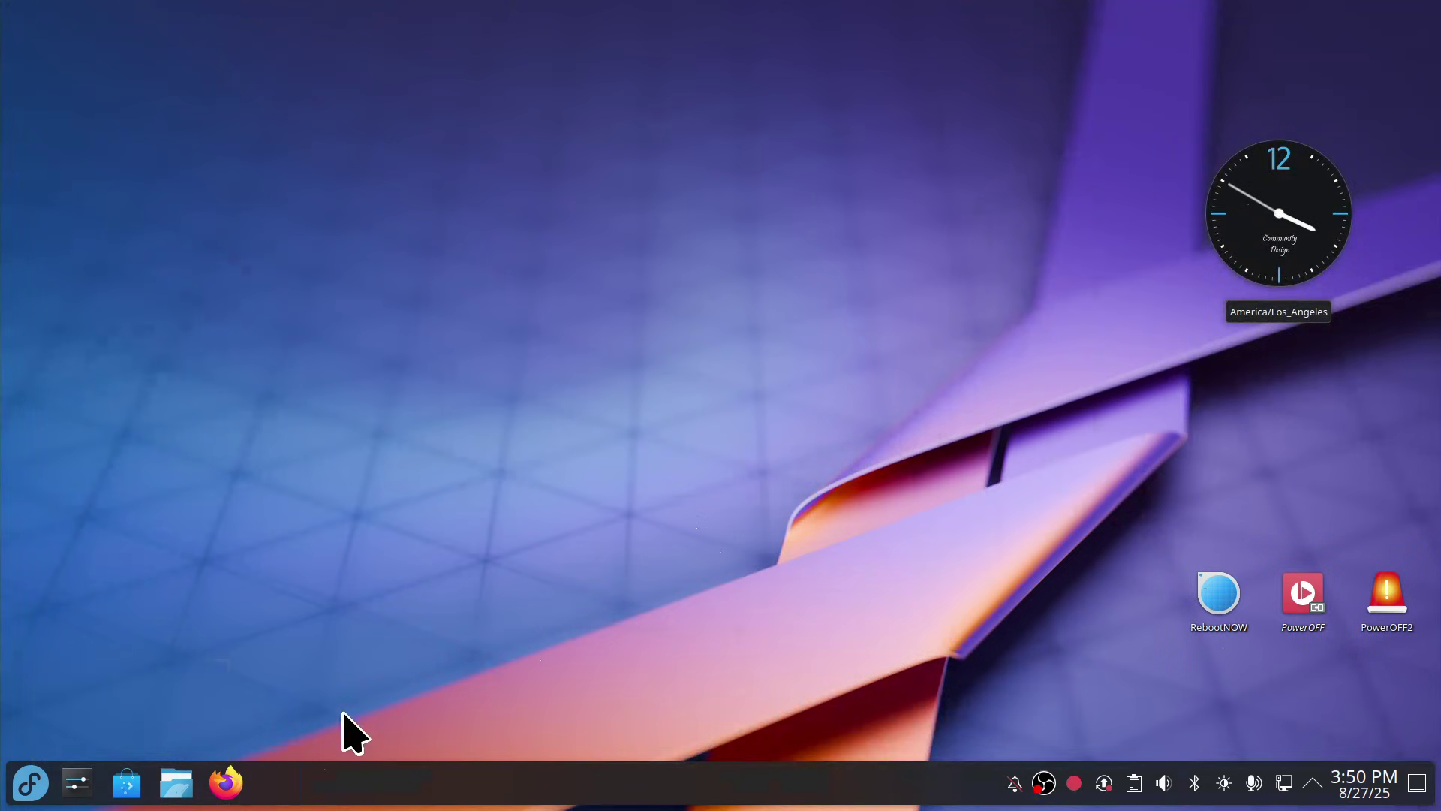
Step: Find Test5 in the Kickoff System category and bring up its options
click(30, 783)
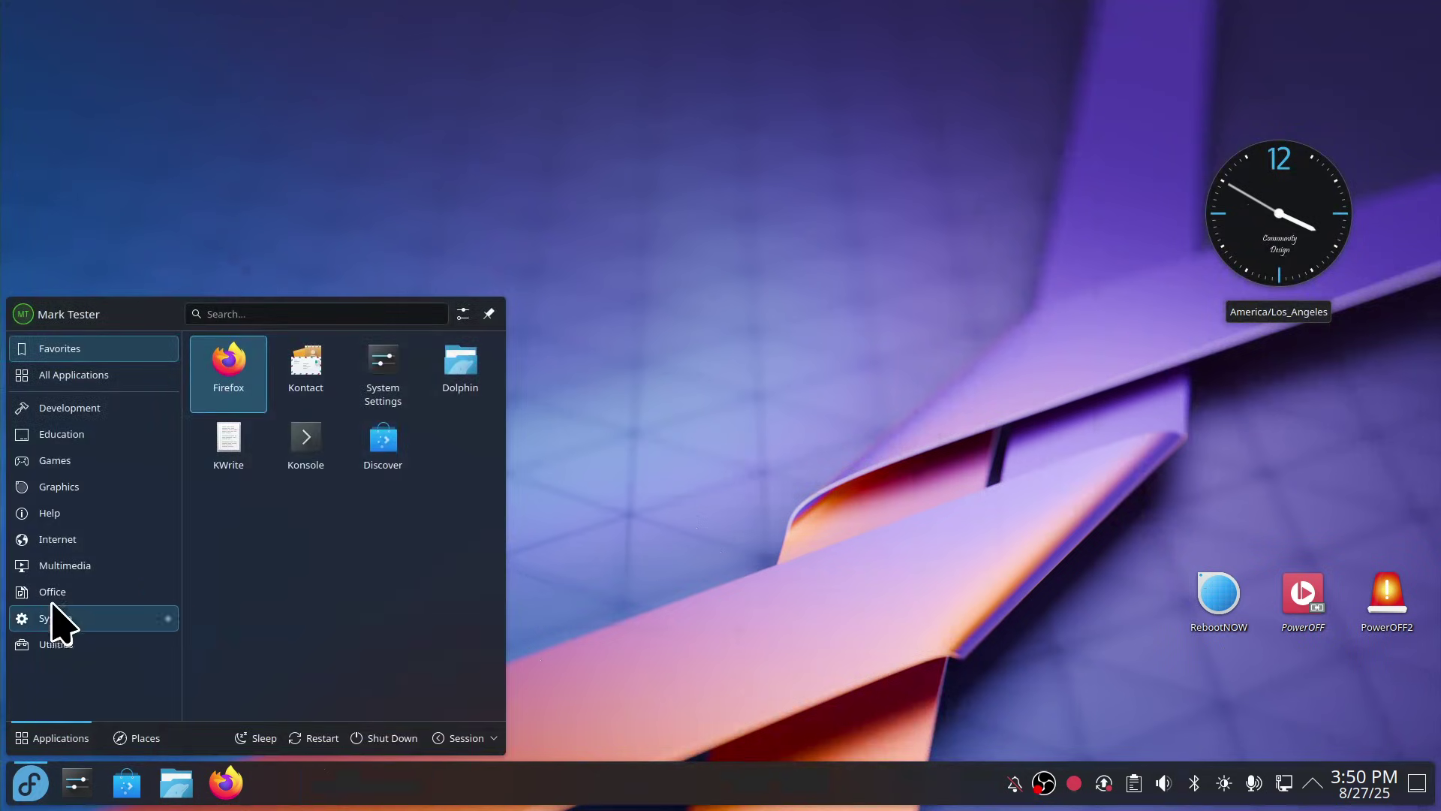
click(90, 617)
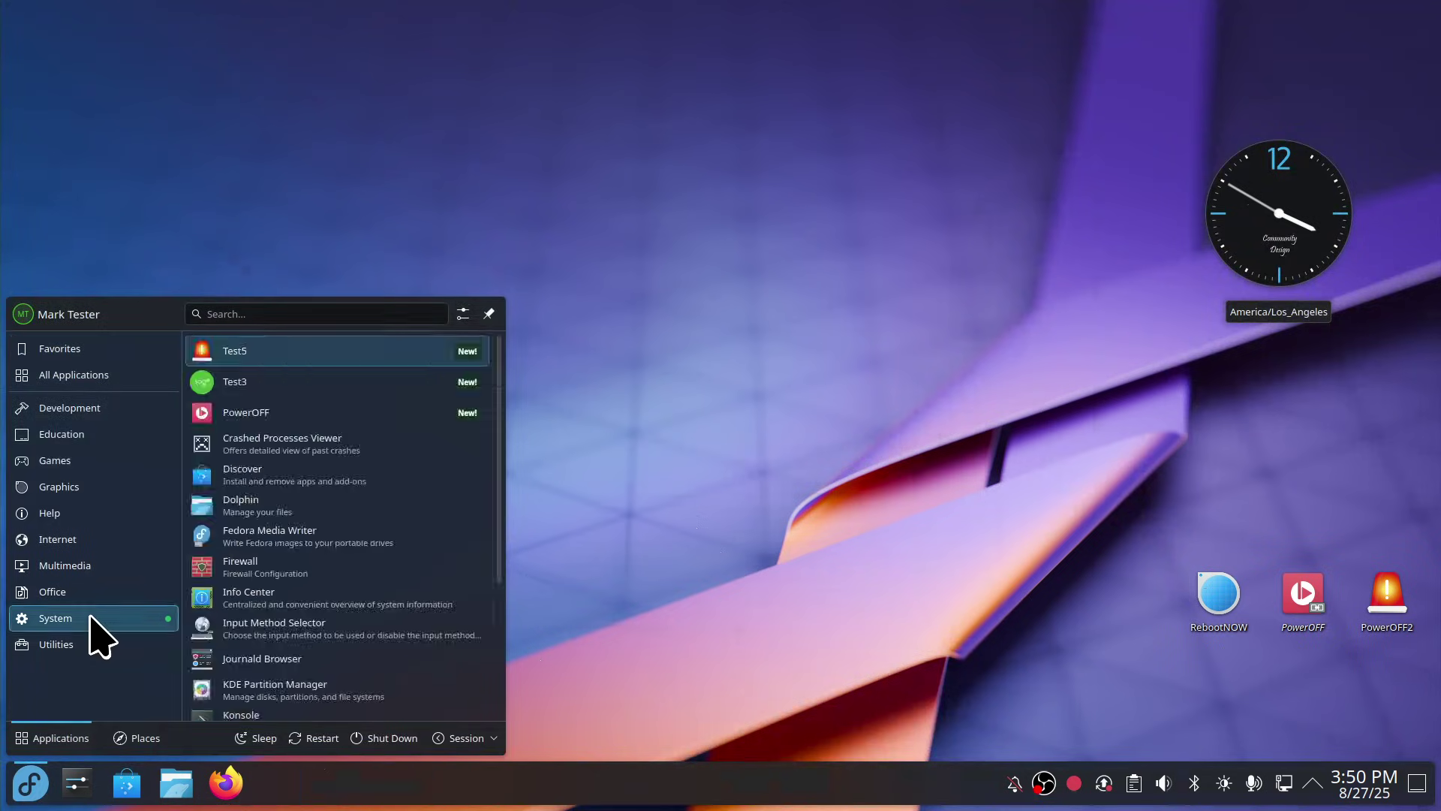
right_click(279, 356)
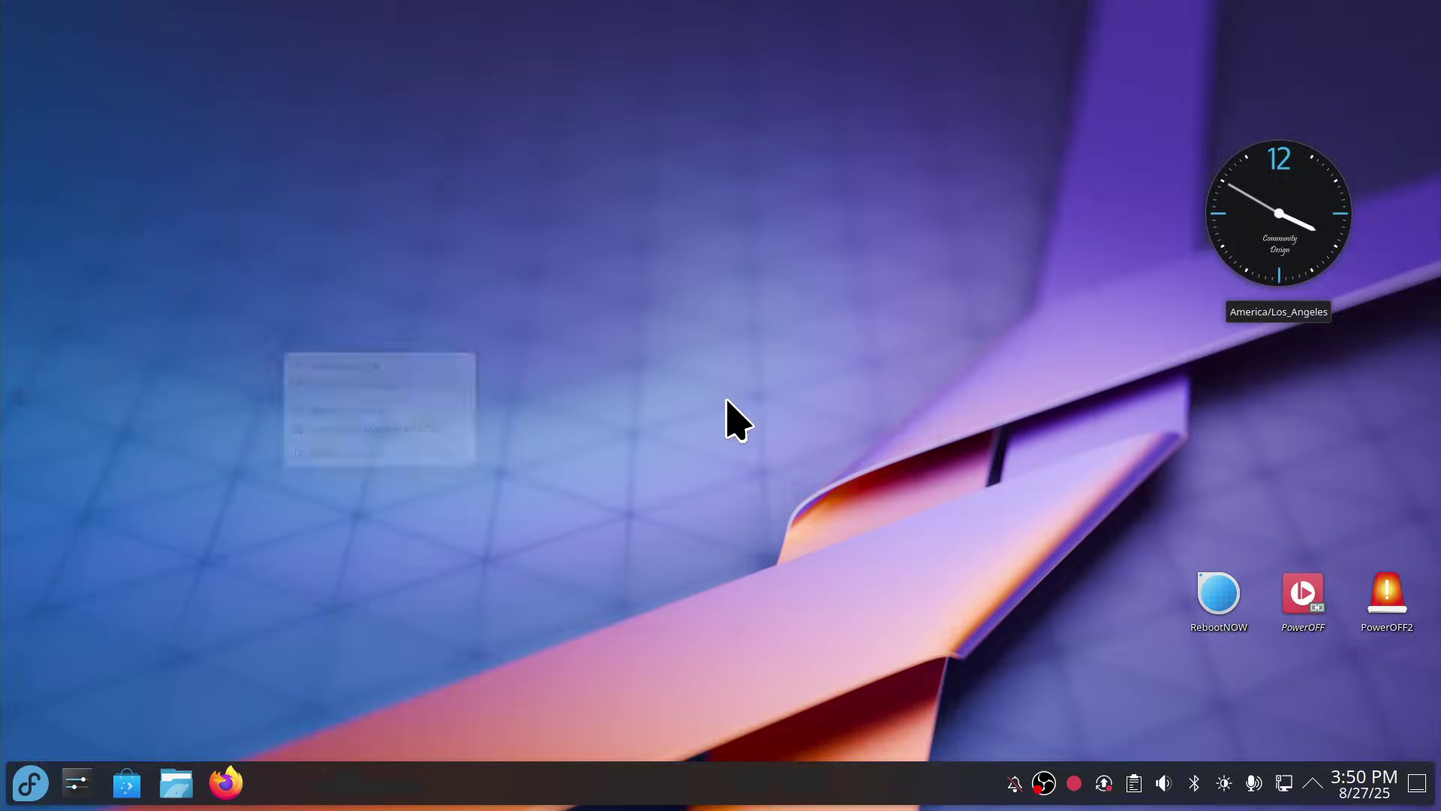
Step: Move RebootNOW higher and confirm its properties run systemctl reboot, closing unchanged
drag(1238, 634, 1137, 413)
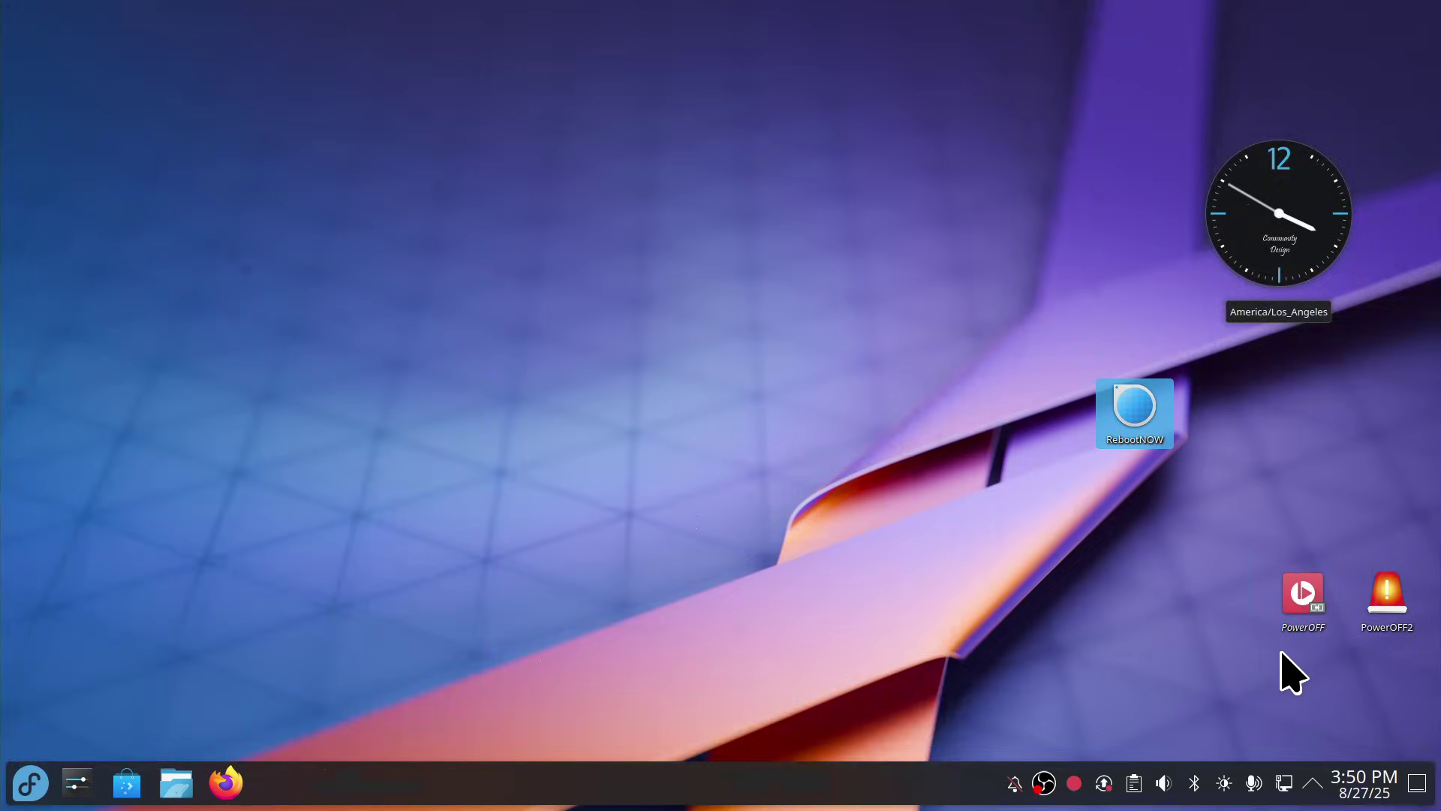
right_click(1138, 406)
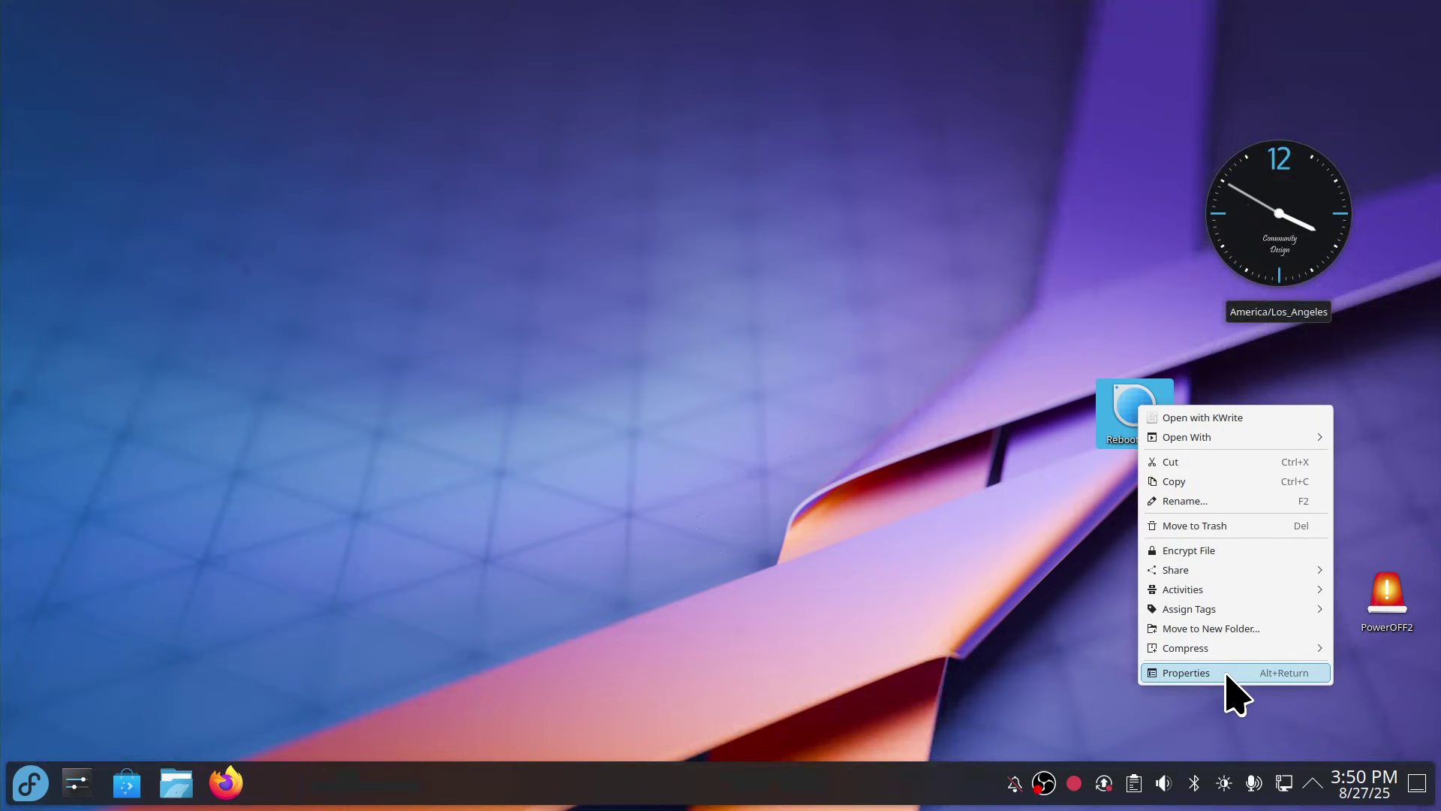
click(1228, 674)
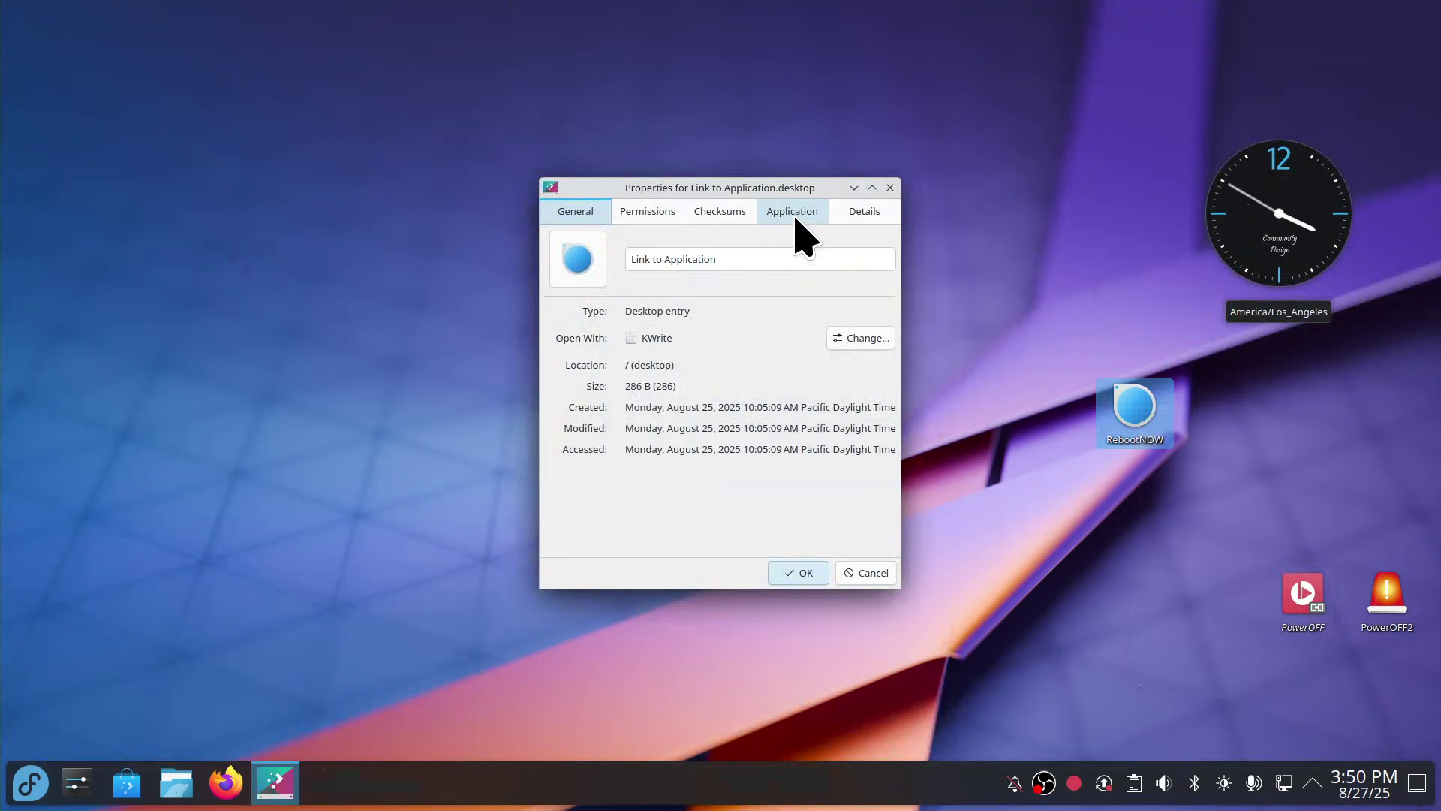
click(795, 217)
drag(728, 356, 643, 358)
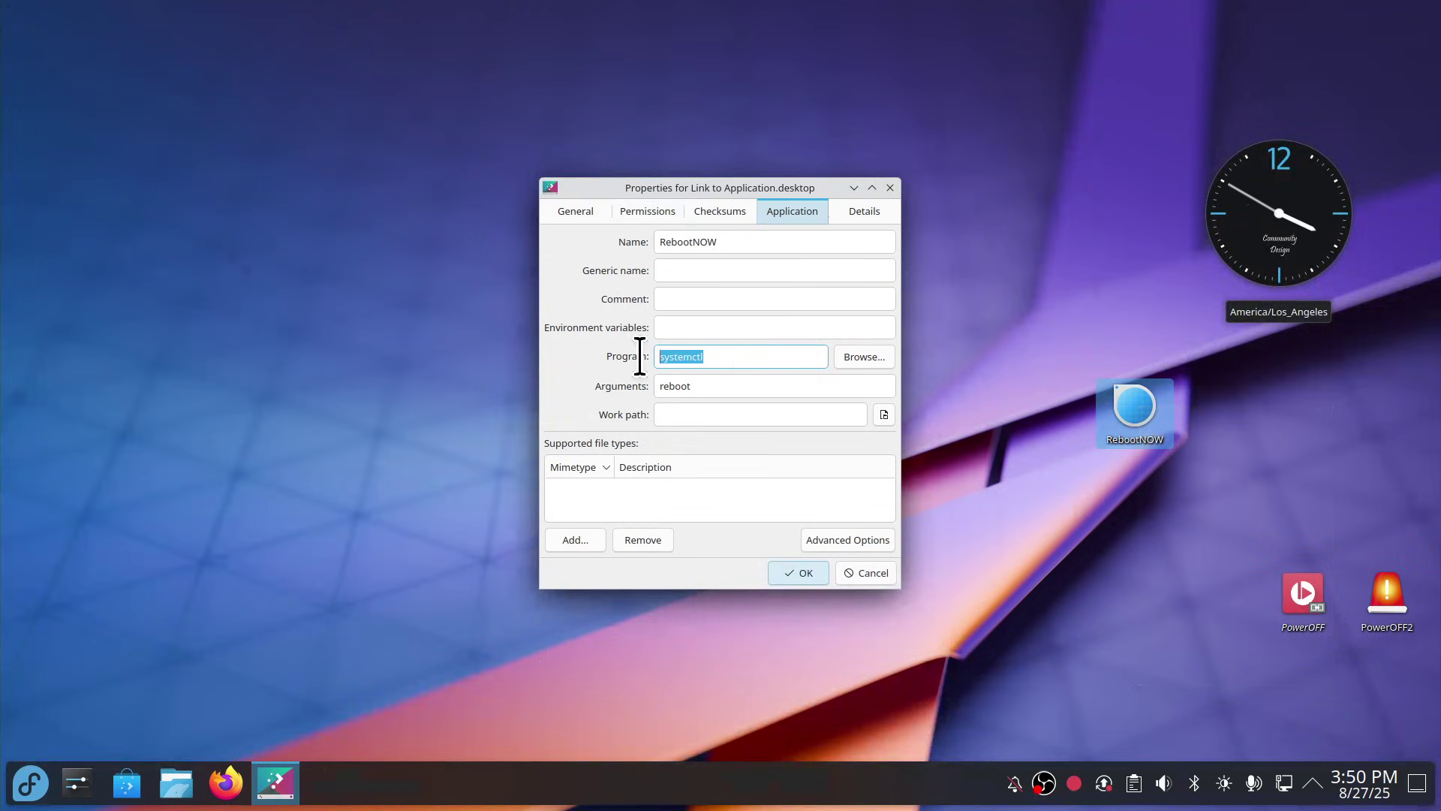
drag(715, 390, 633, 389)
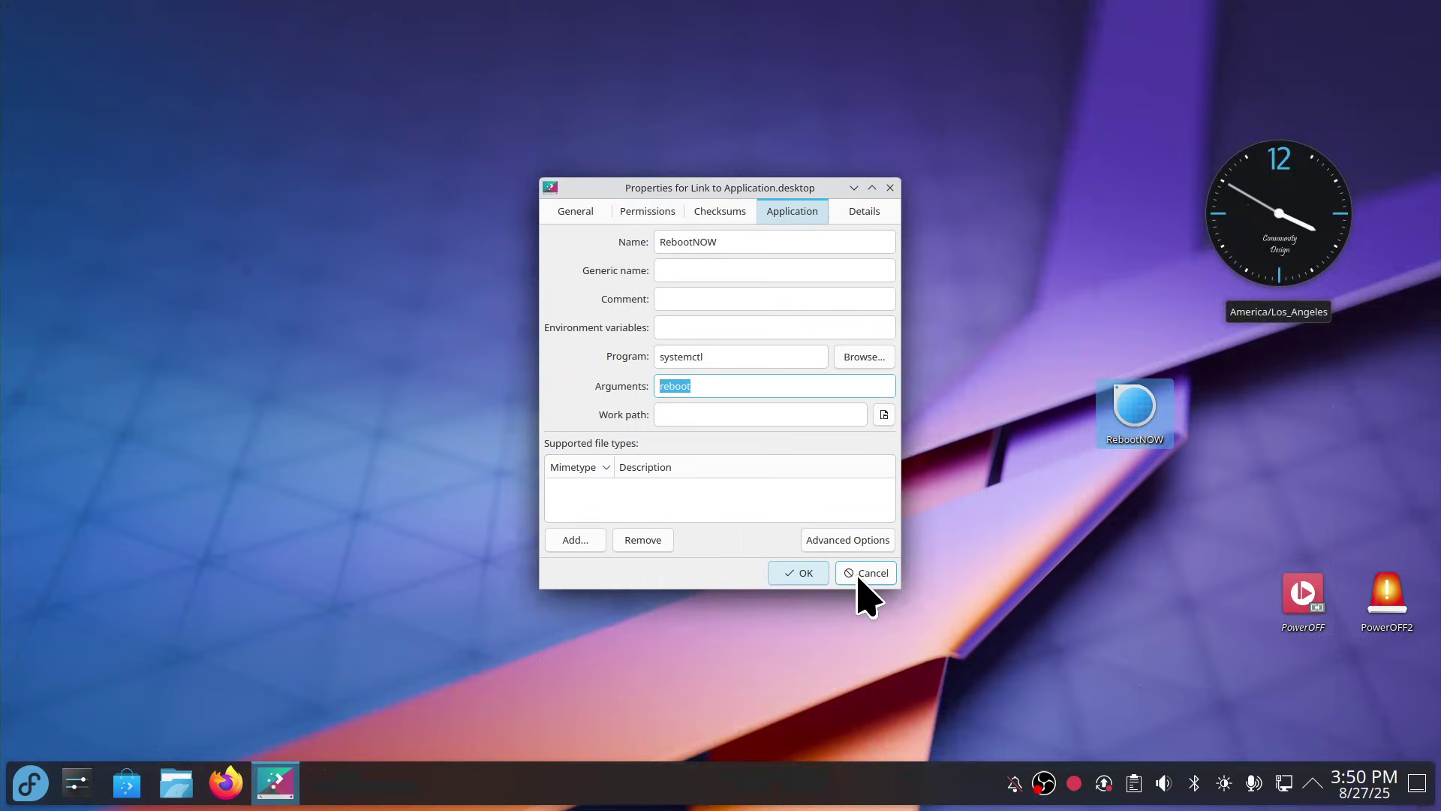
click(572, 213)
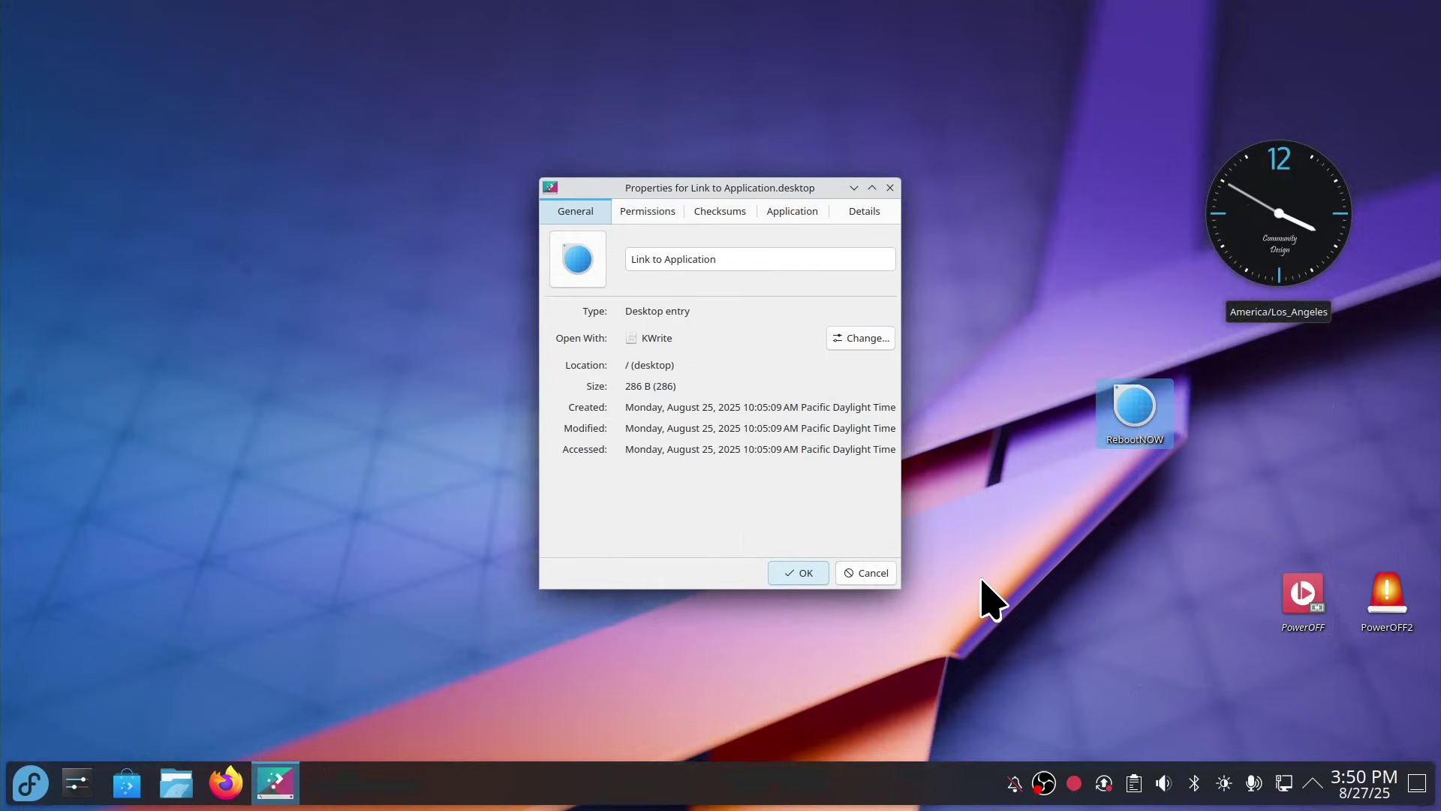
click(862, 576)
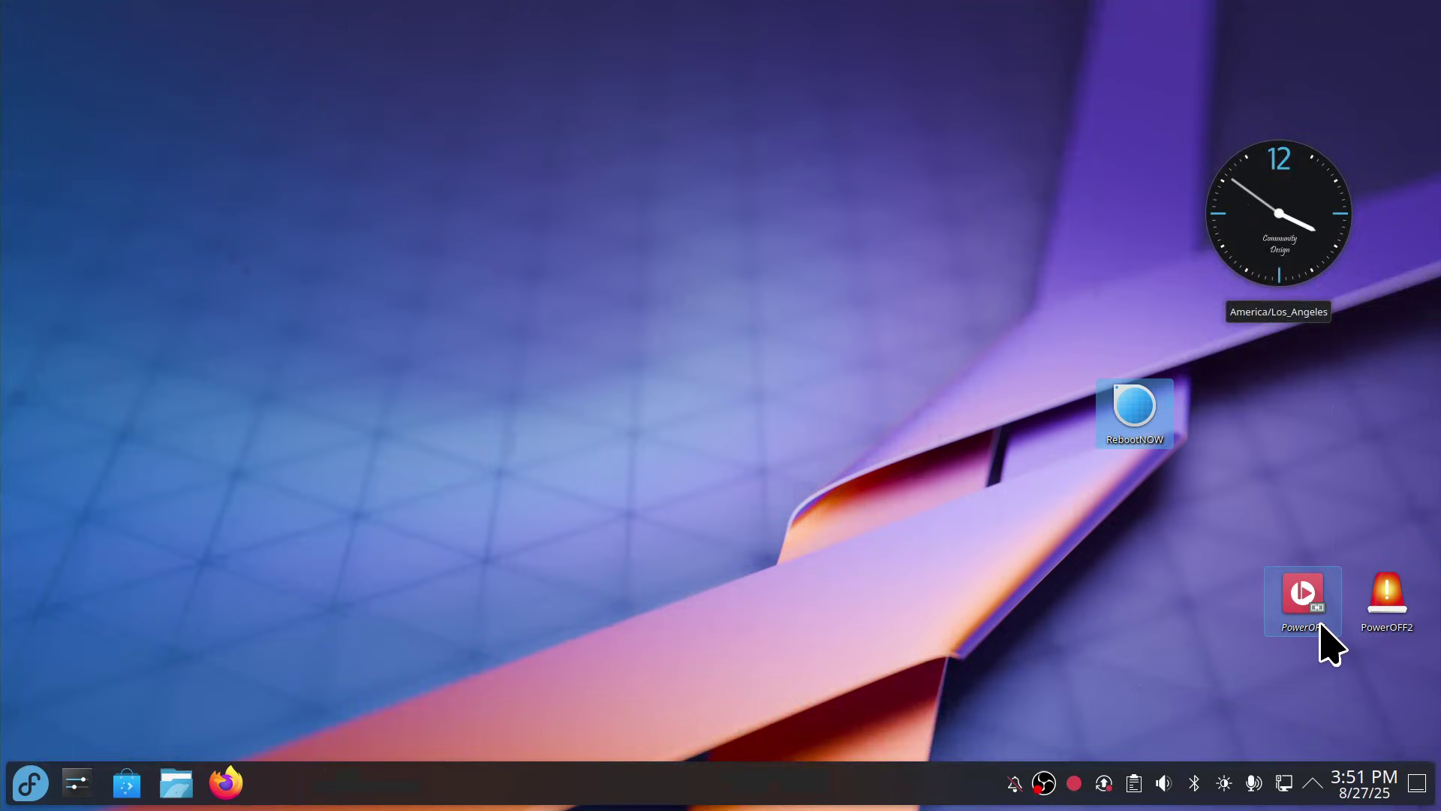
right_click(23, 783)
click(61, 683)
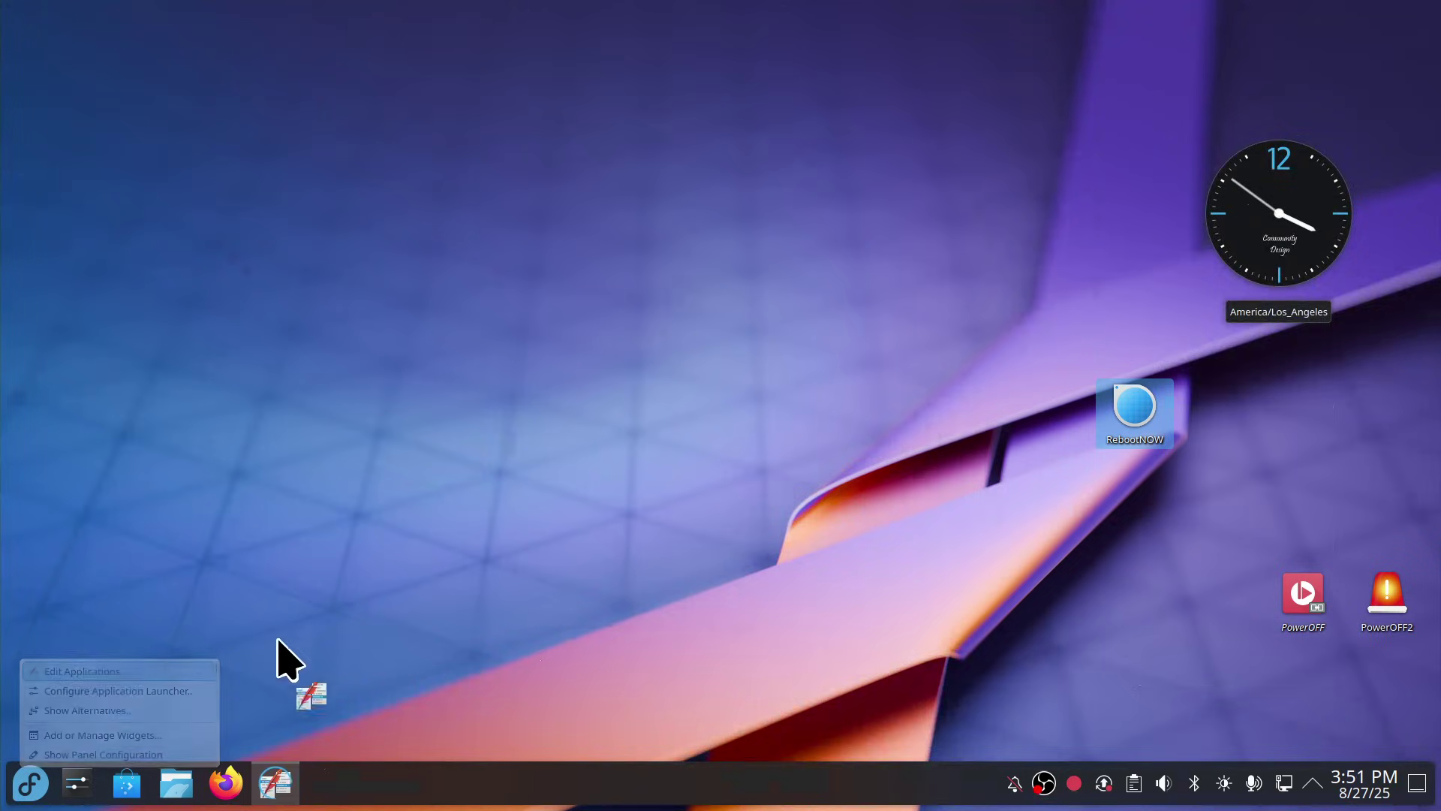
click(590, 497)
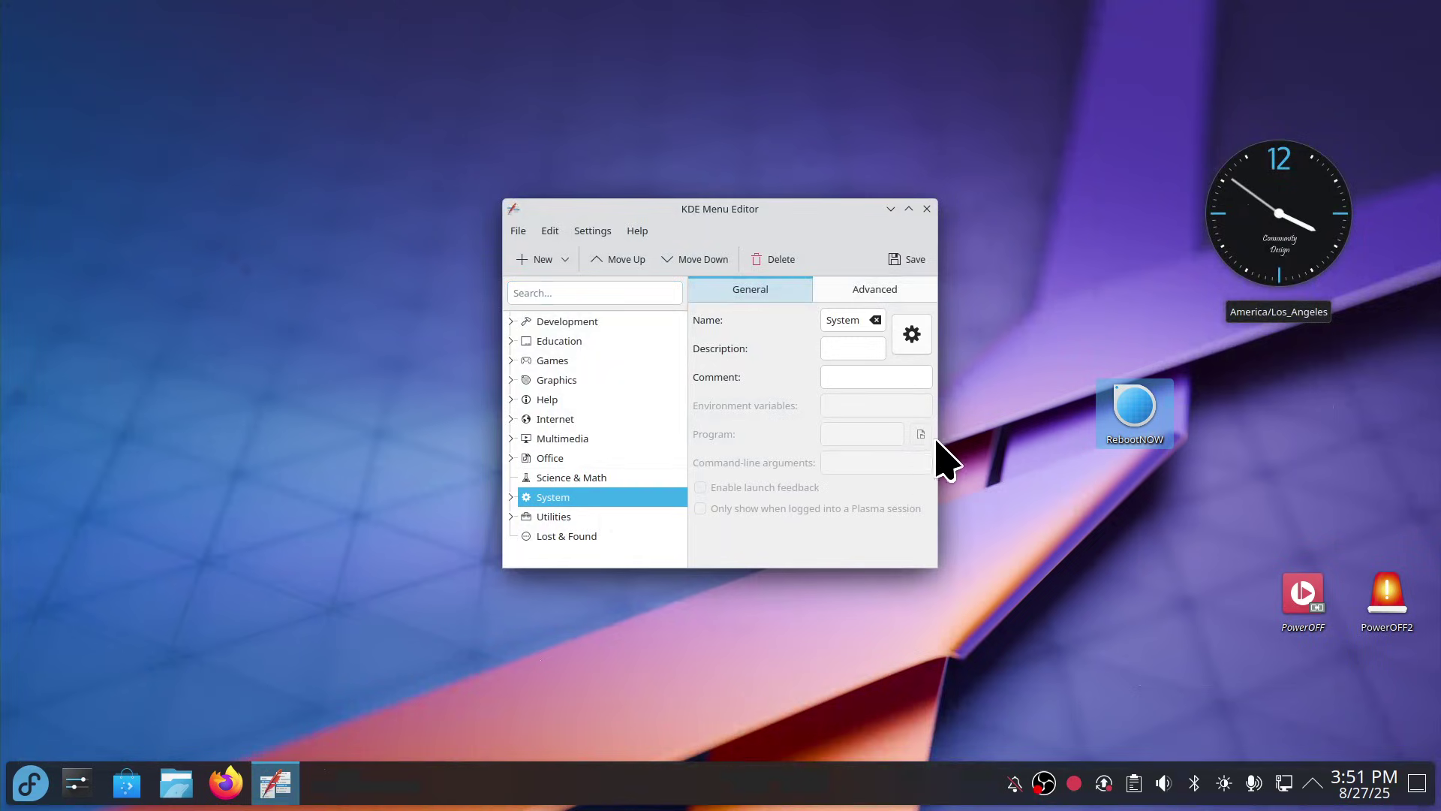
click(512, 497)
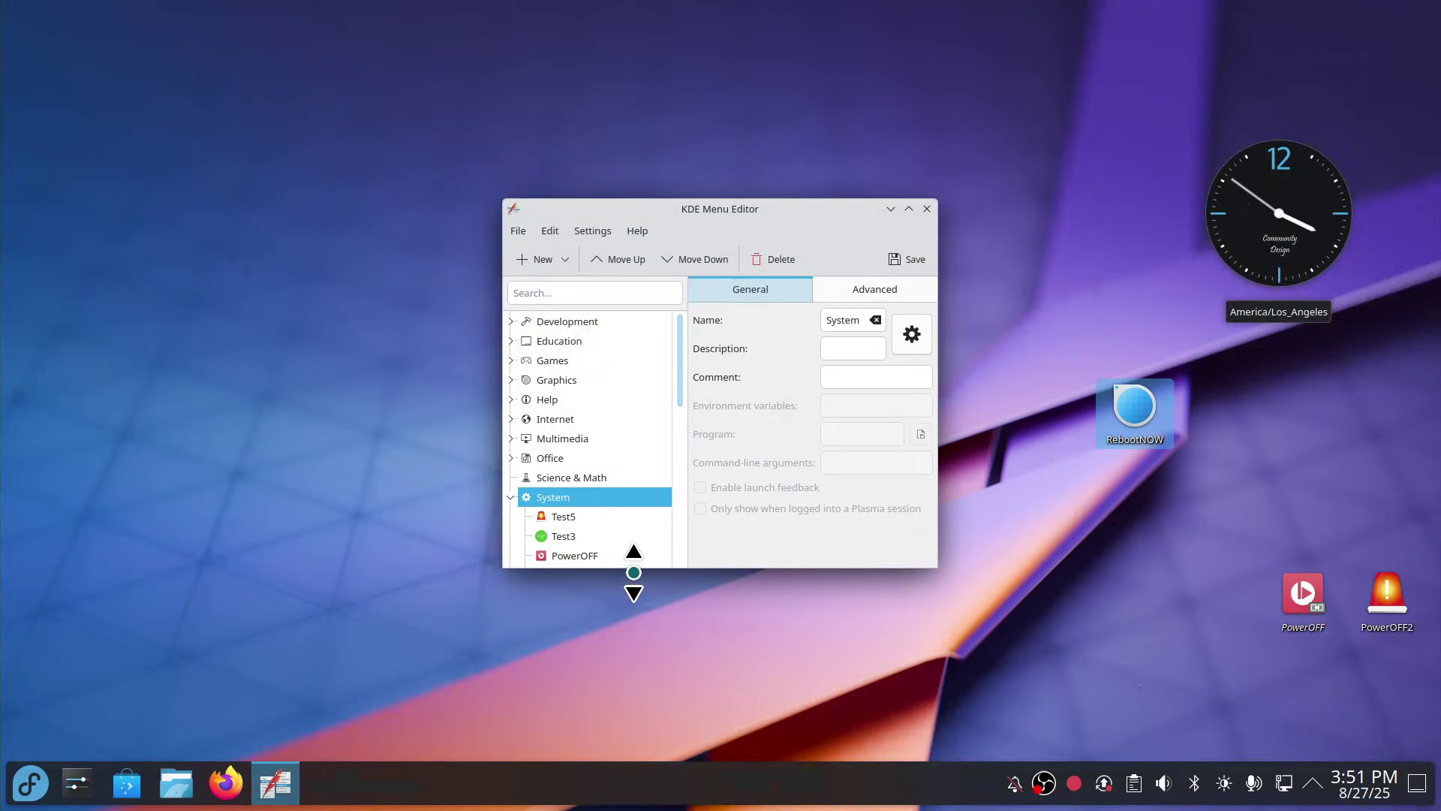
click(575, 557)
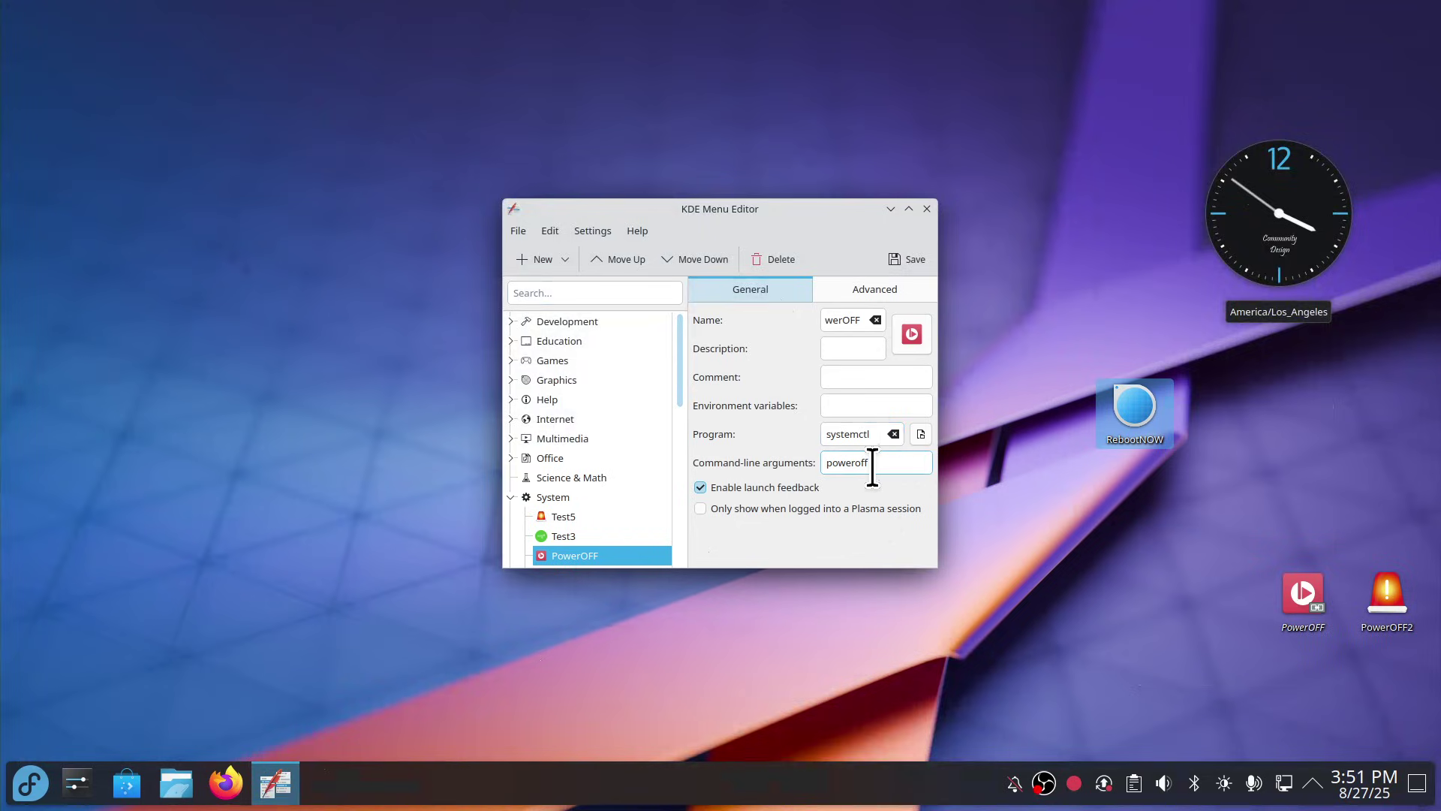
click(927, 210)
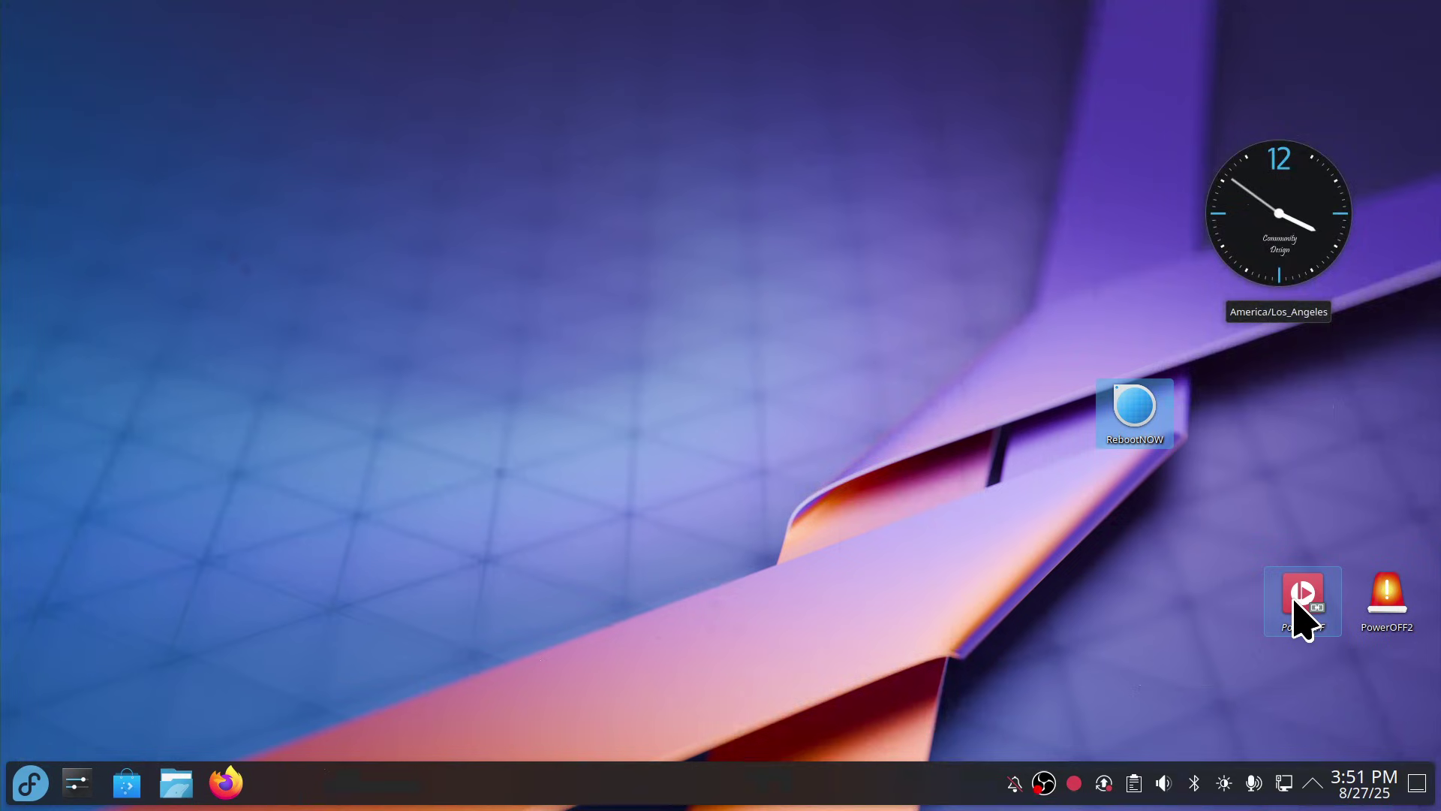
click(29, 783)
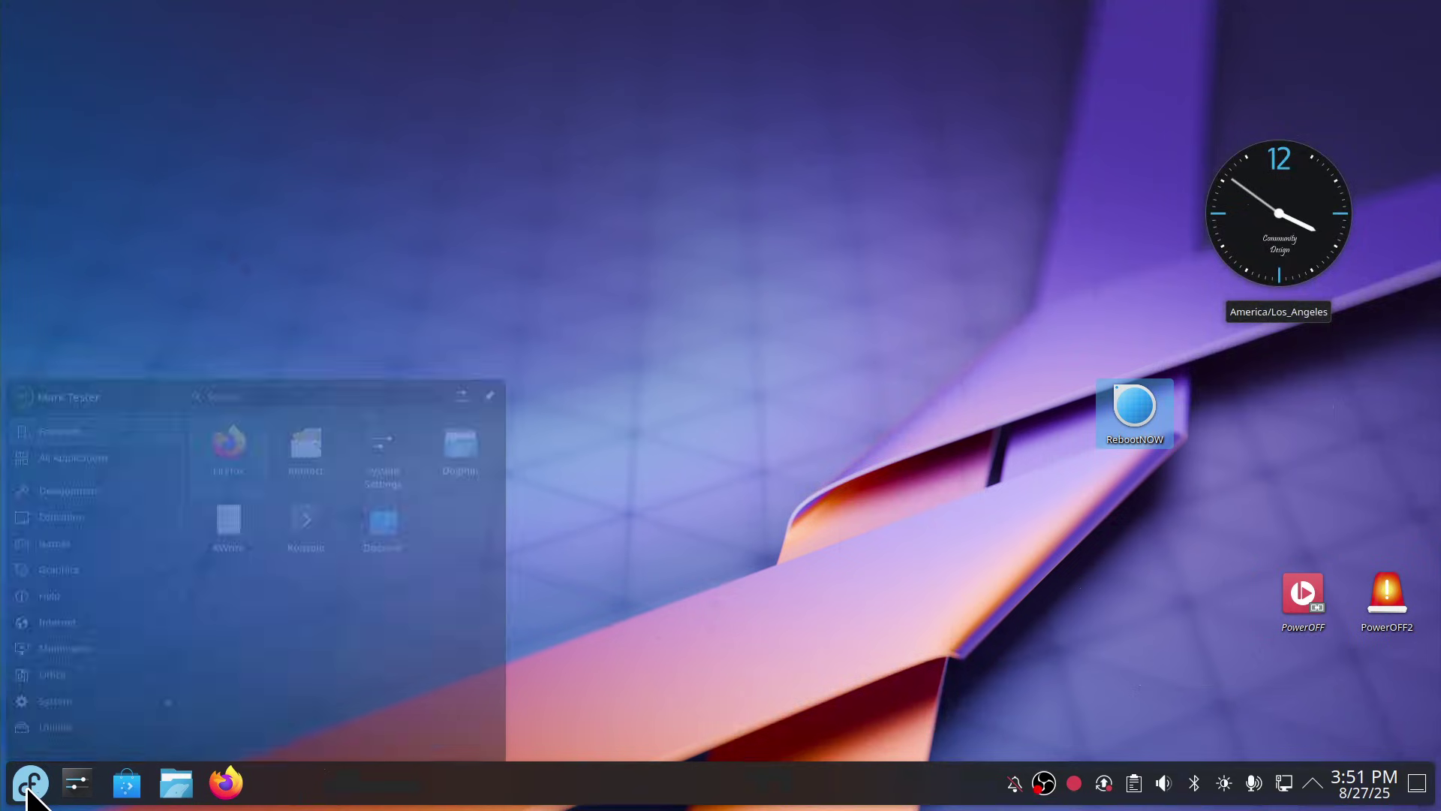
click(383, 742)
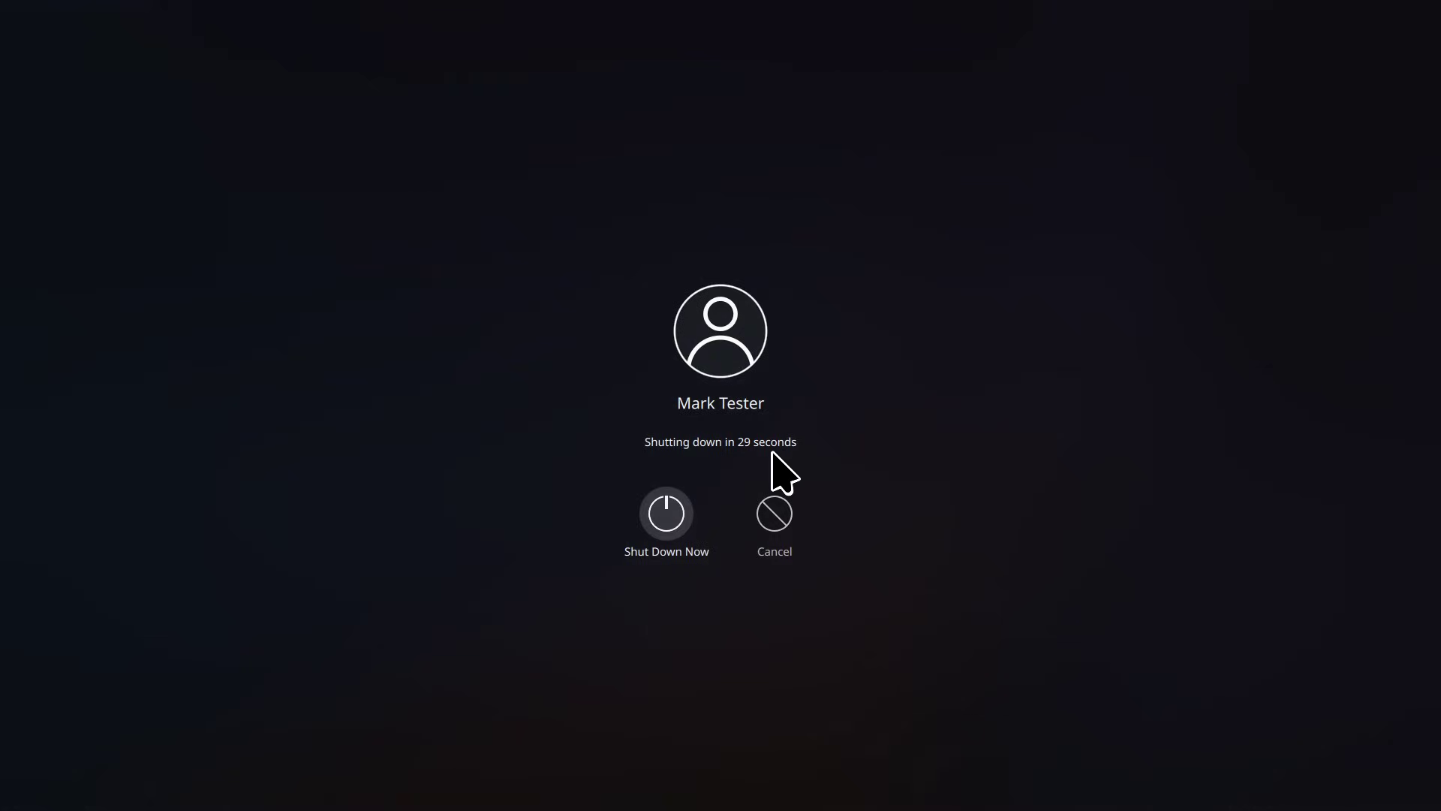
click(781, 529)
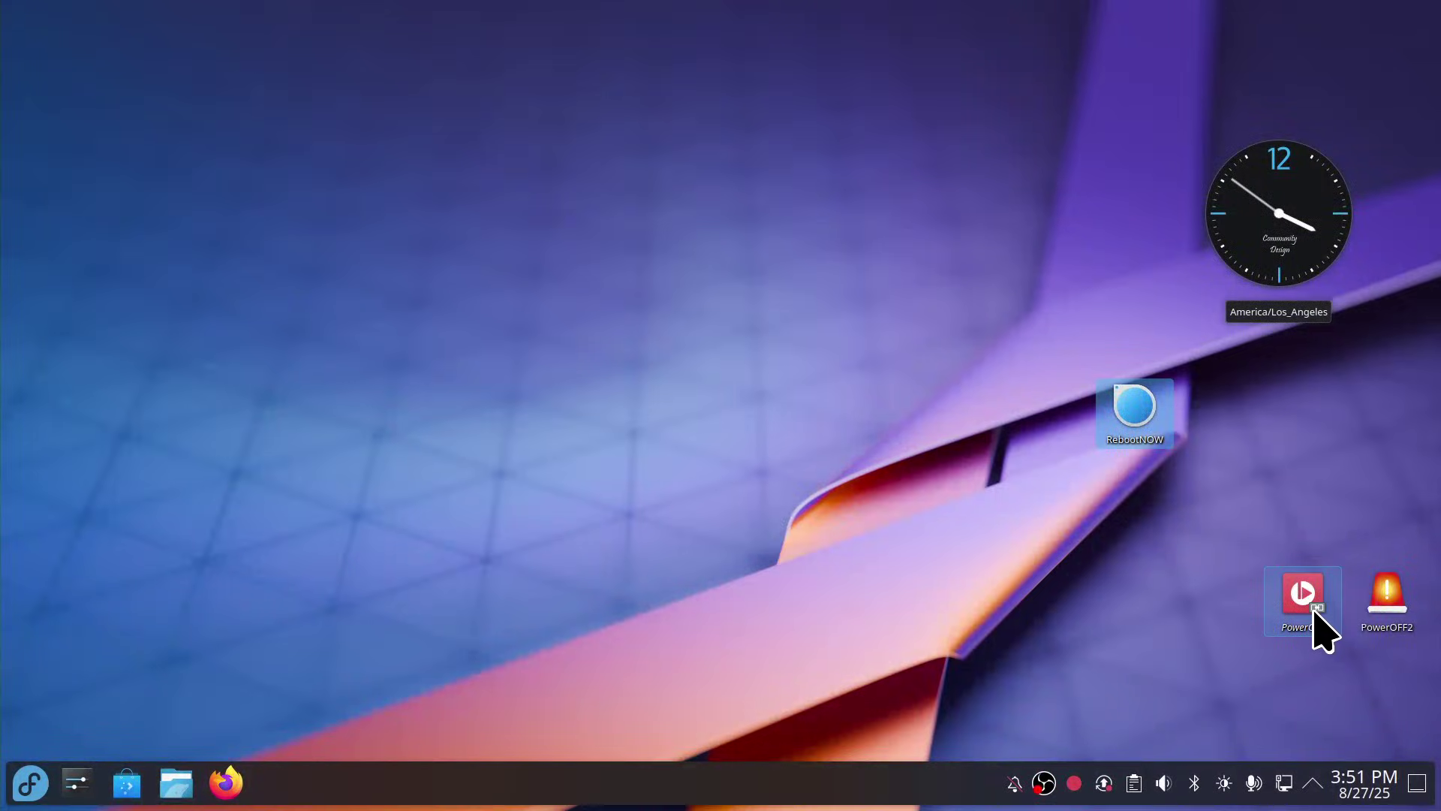